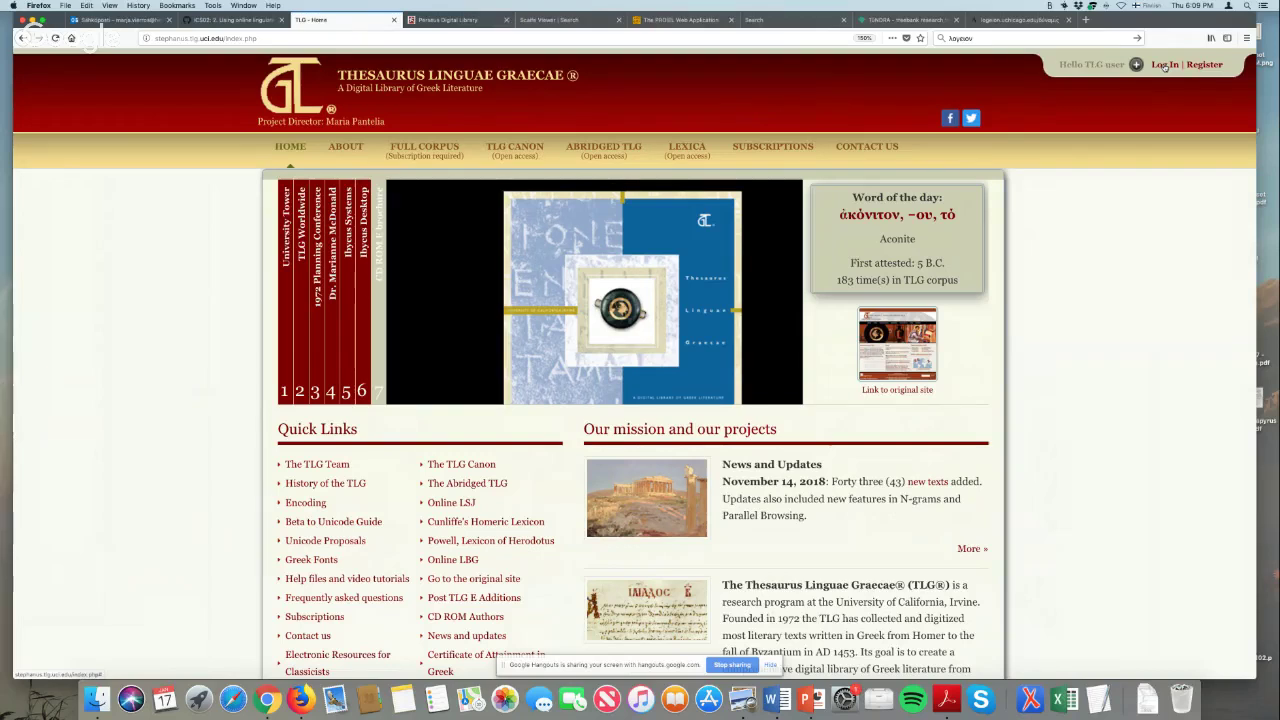
Log in to the TLG site by entering the account username and password.
{"action": "left_click", "coordinate": [1165, 66]}
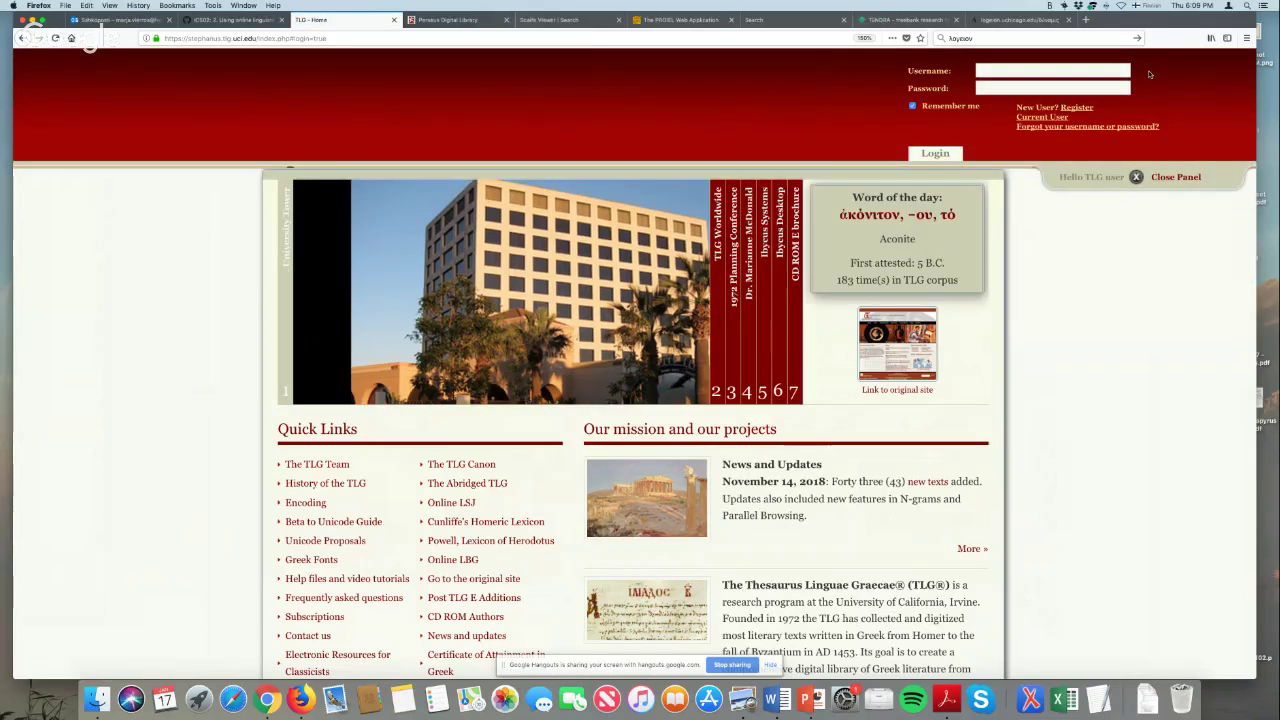
{"action": "left_click", "coordinate": [983, 71]}
{"action": "key", "text": "Down"}
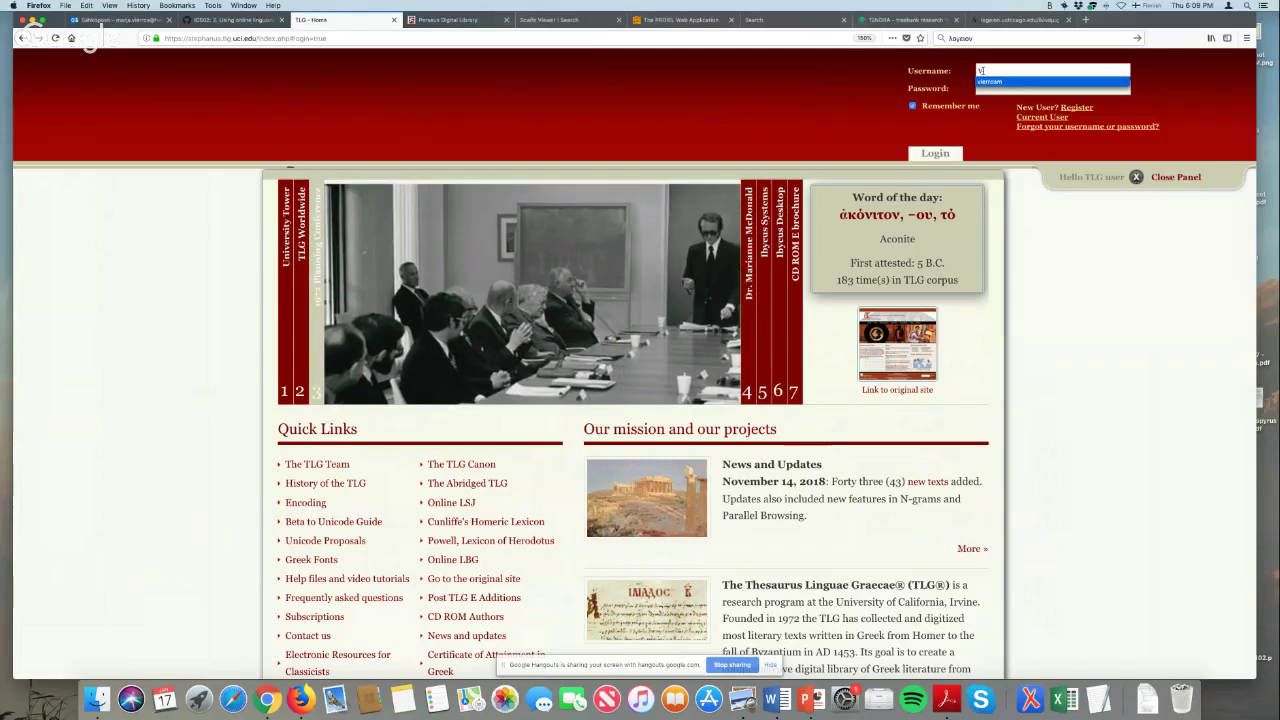
{"action": "left_click", "coordinate": [987, 81]}
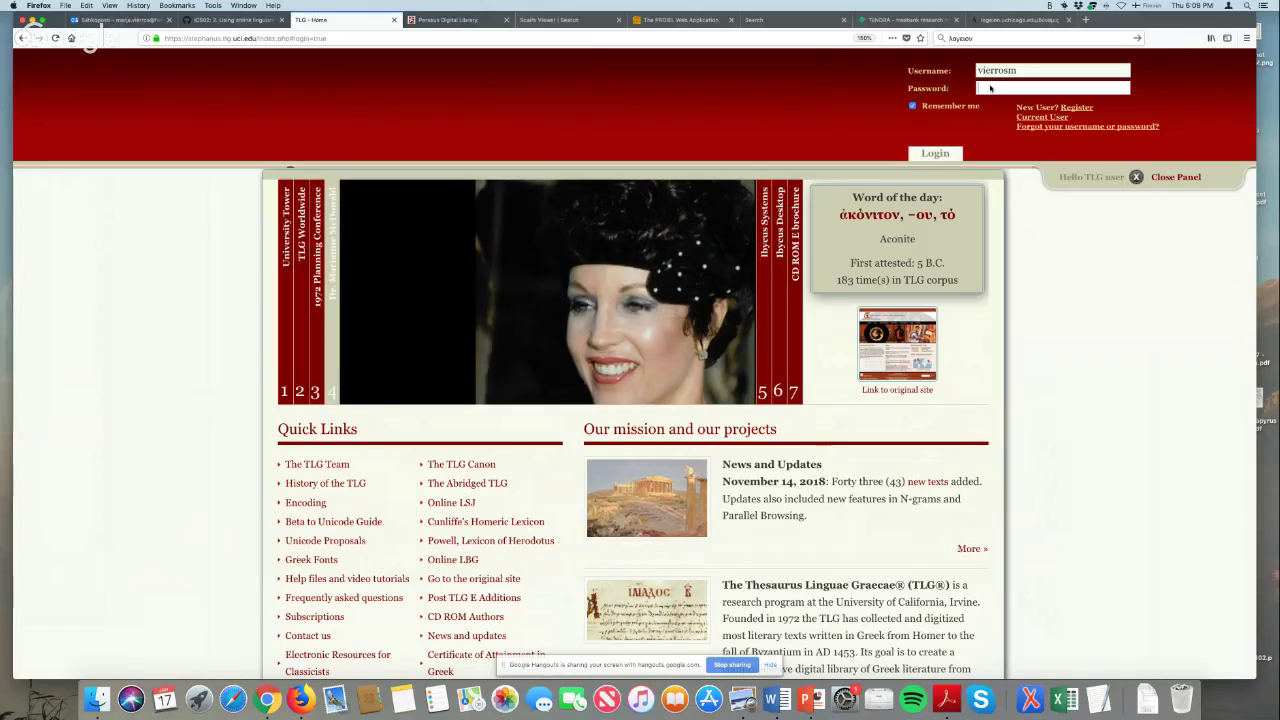
{"action": "type", "text": "••••••••"}
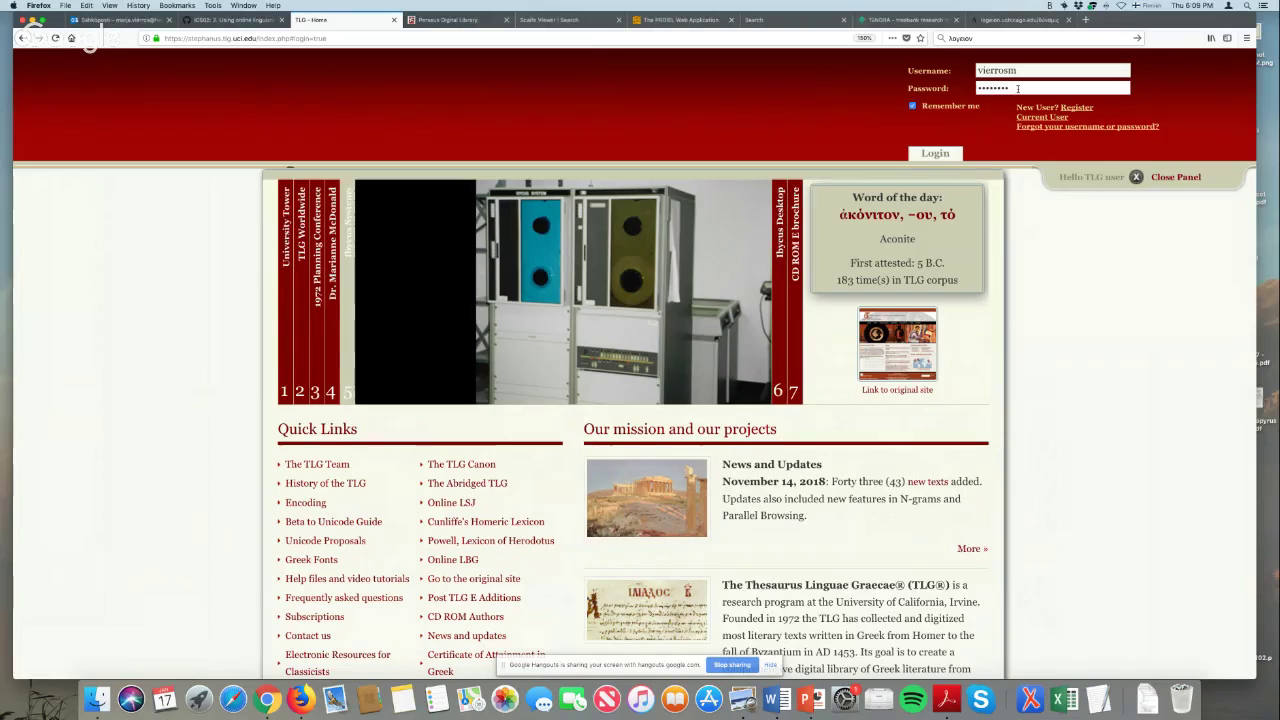
{"action": "key", "text": "Return"}
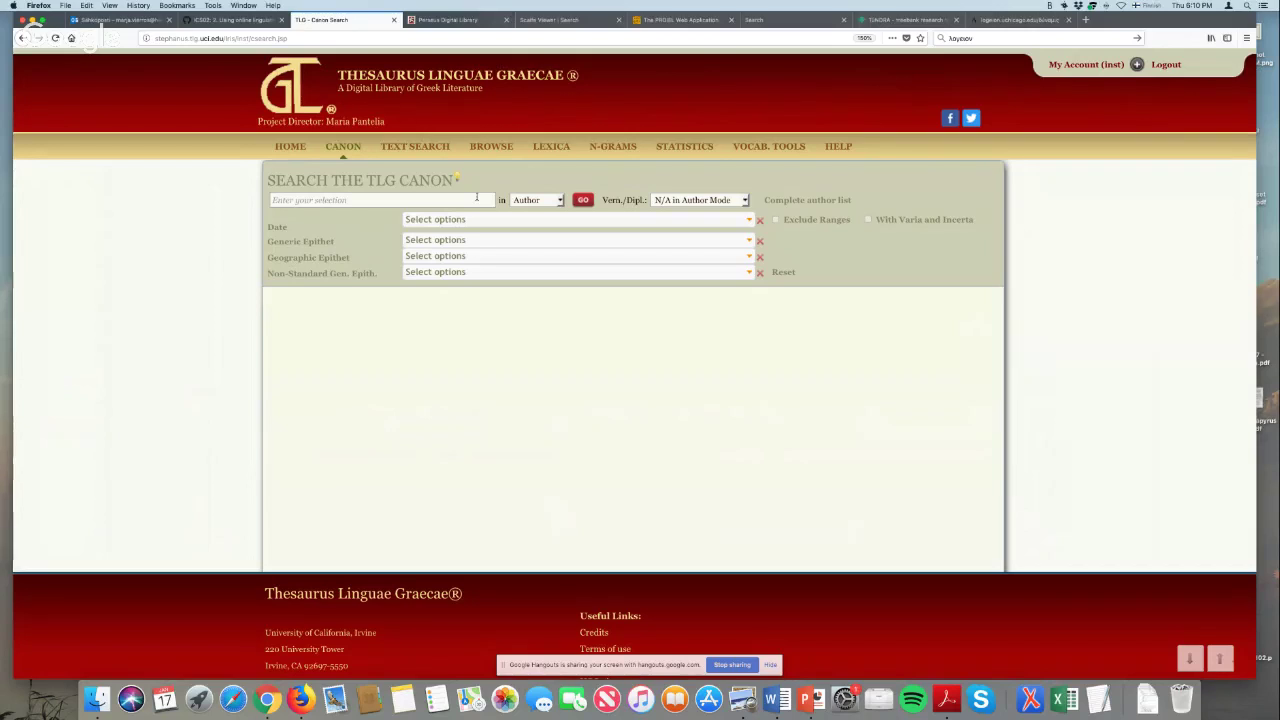
Open the corpus text search and run a simple Word Index search for κορη in the full corpus.
{"action": "left_click", "coordinate": [436, 148]}
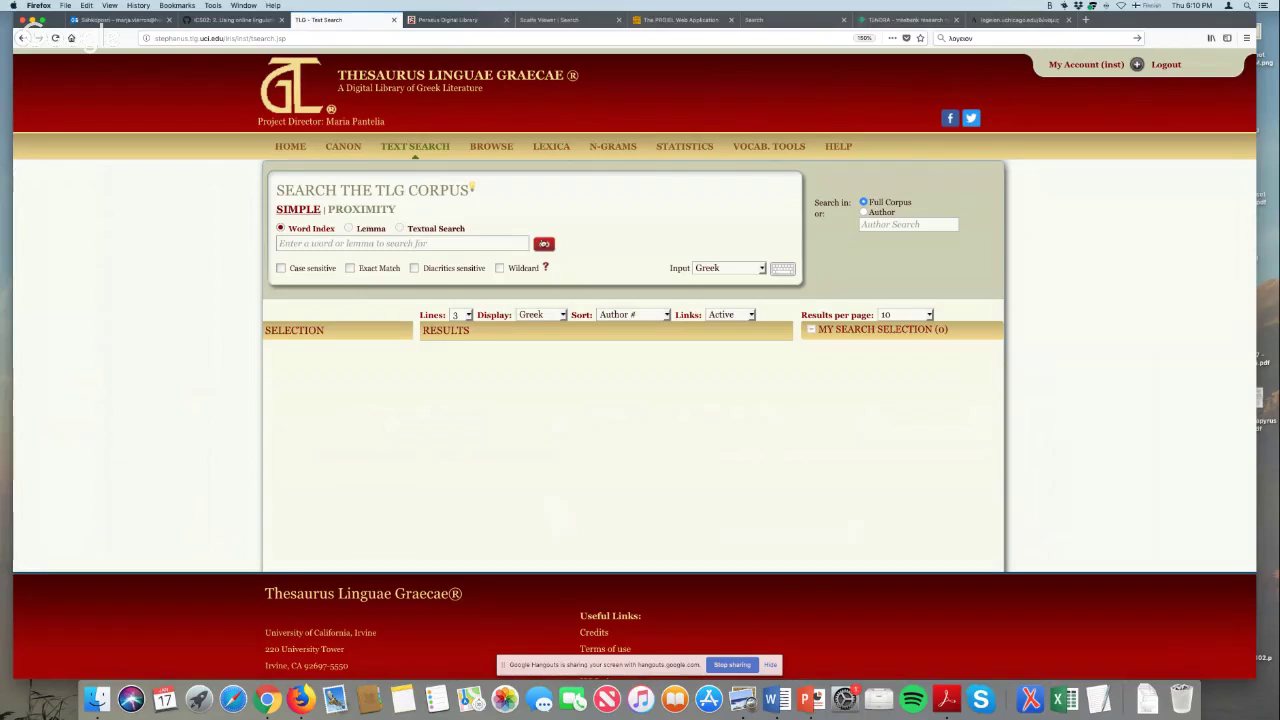
{"action": "key", "text": "super+plus"}
{"action": "key", "text": "super+plus"}
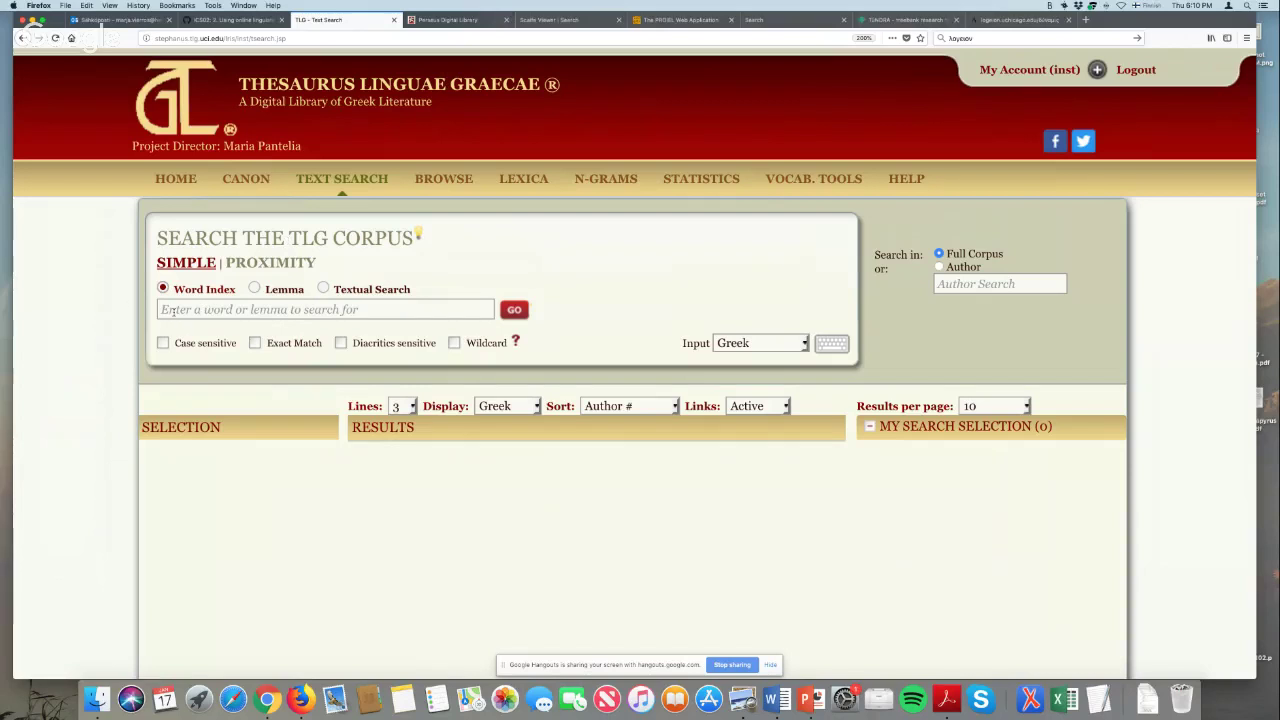
{"action": "left_click", "coordinate": [203, 310]}
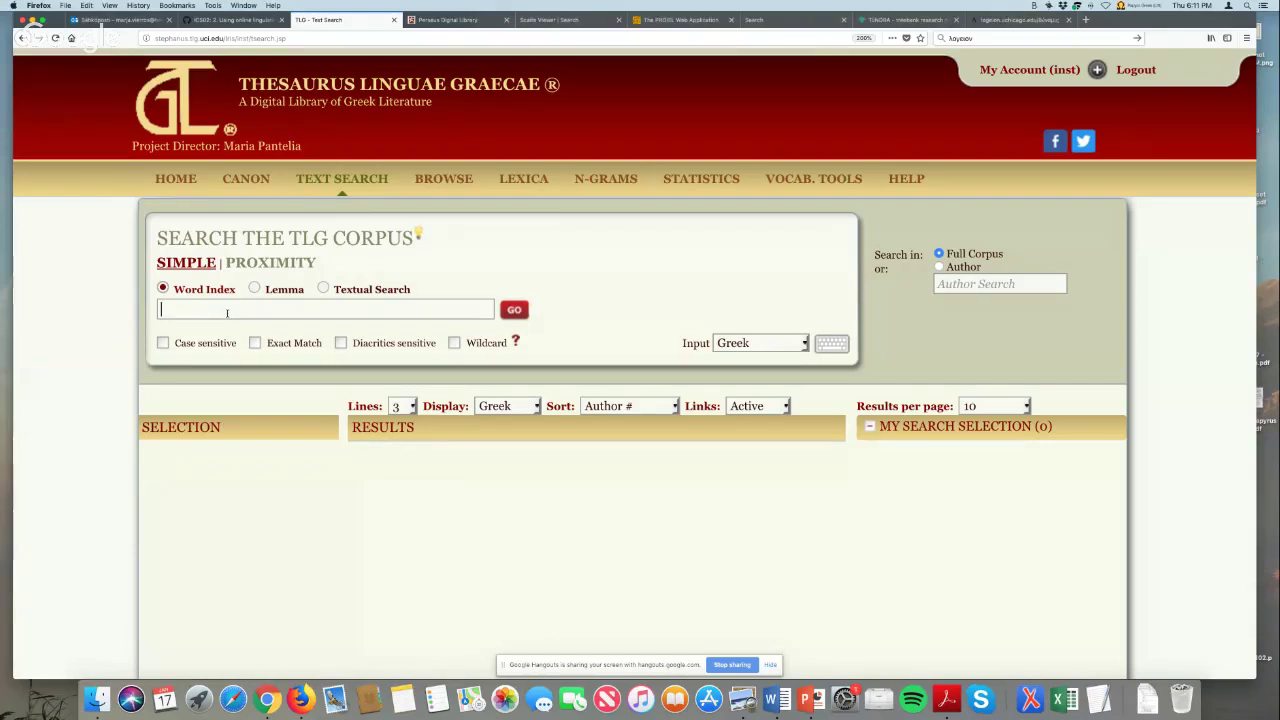
{"action": "type", "text": "κορη"}
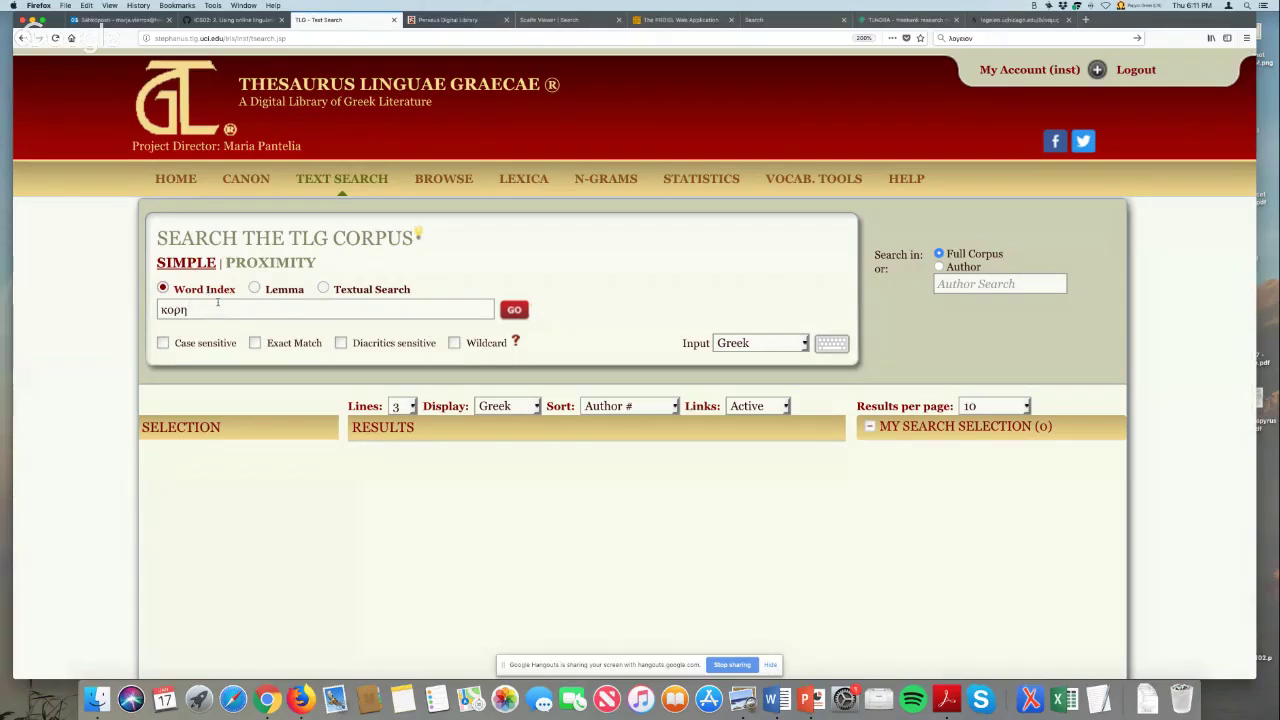
{"action": "left_click", "coordinate": [515, 310]}
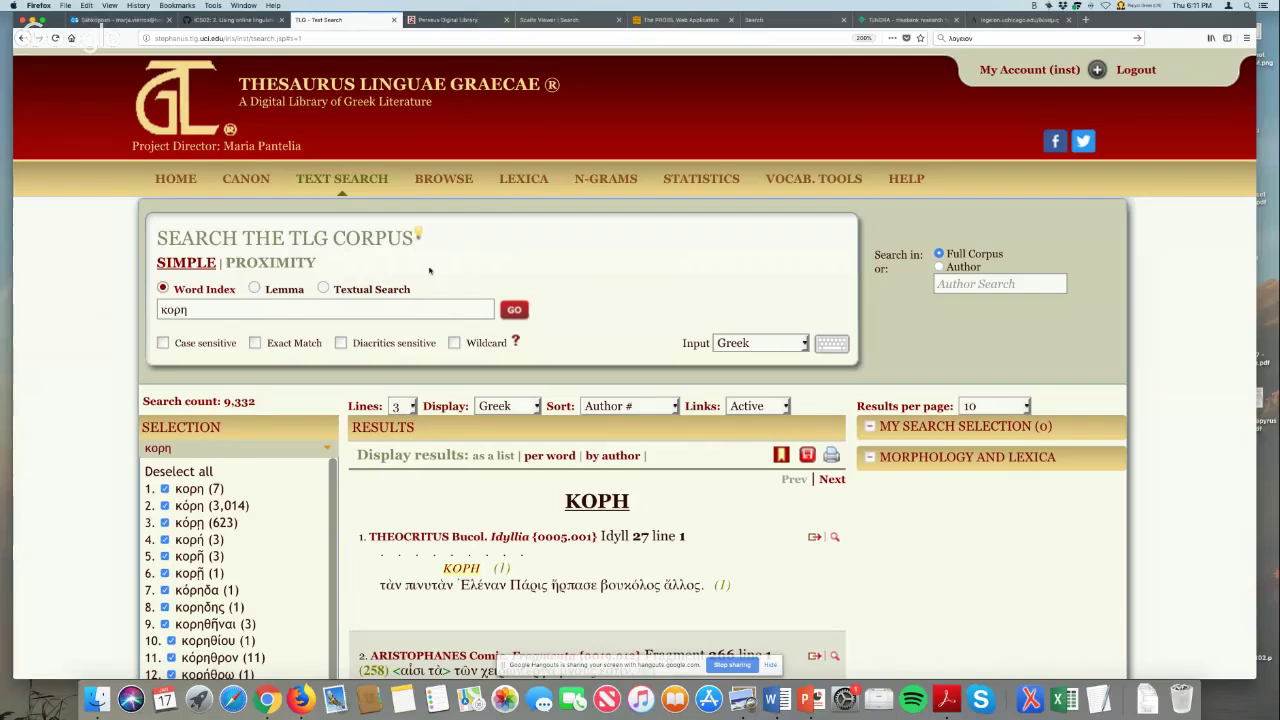
Examine the list of matching word forms and the cited passages for the κορη search.
{"action": "scroll", "coordinate": [63, 367], "scroll_direction": "down", "scroll_amount": 2}
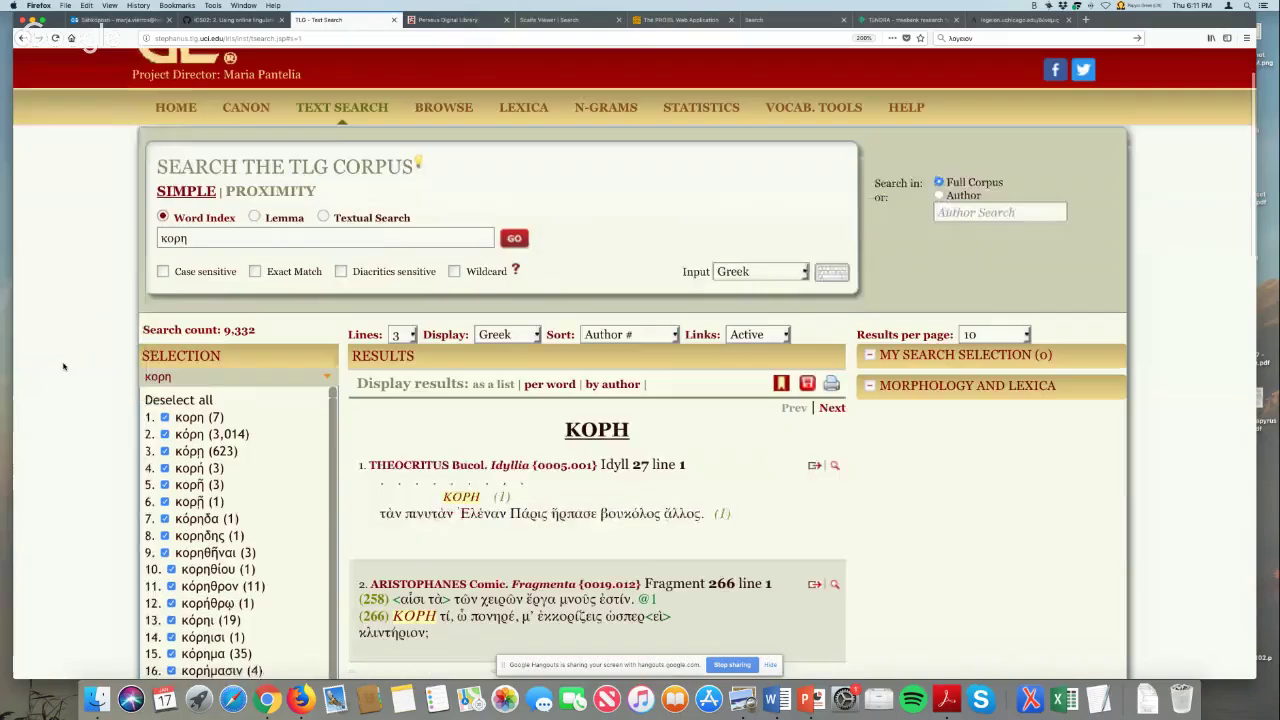
{"action": "scroll", "coordinate": [63, 367], "scroll_direction": "down", "scroll_amount": 5}
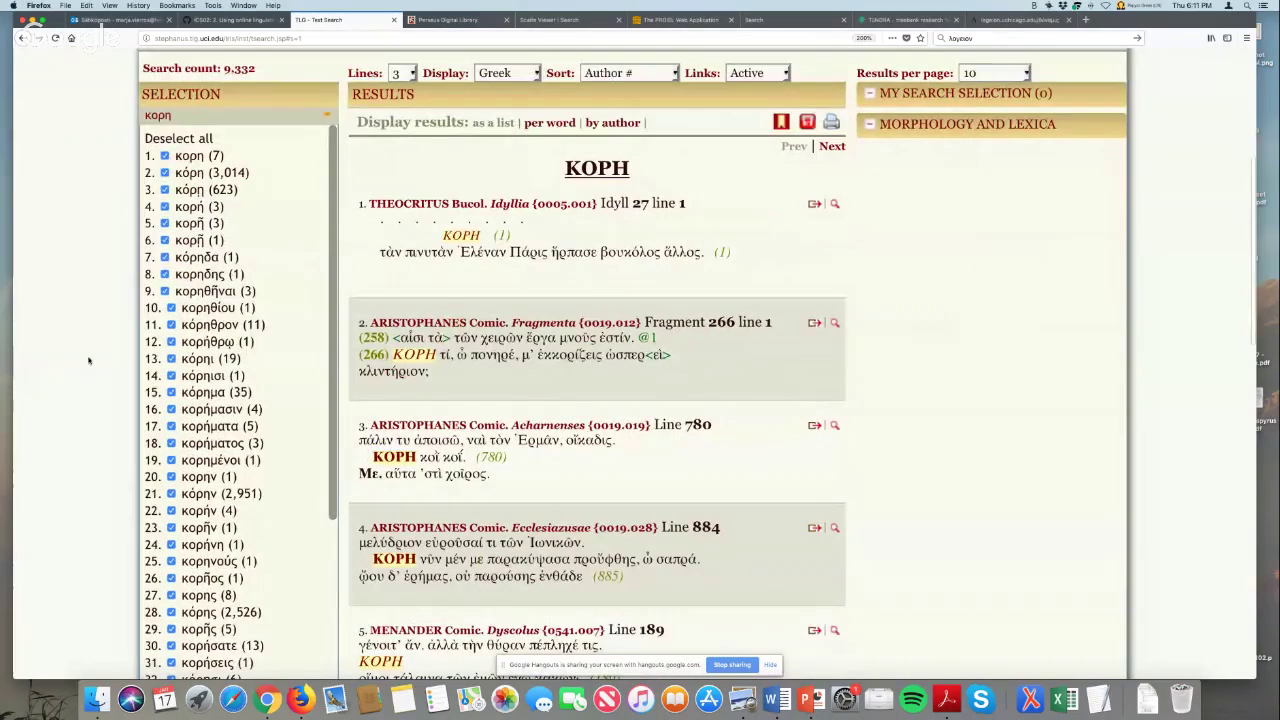
{"action": "scroll", "coordinate": [54, 368], "scroll_direction": "up", "scroll_amount": 7}
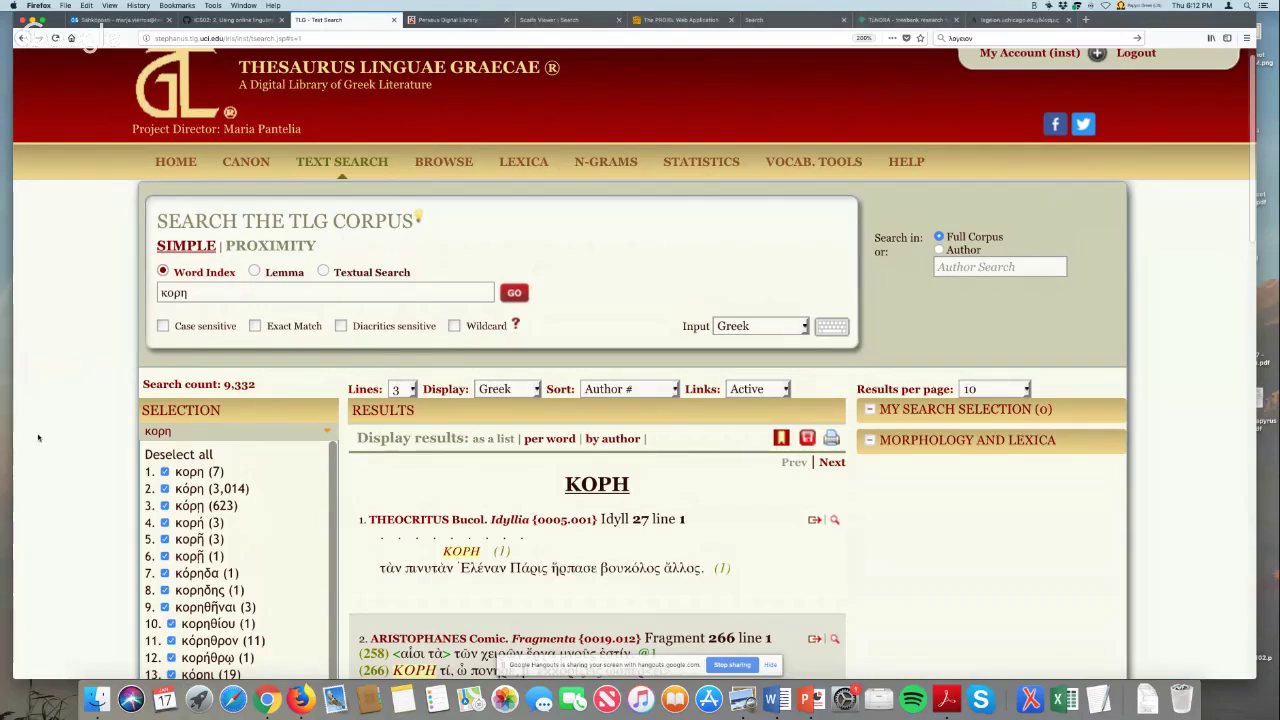
{"action": "scroll", "coordinate": [49, 430], "scroll_direction": "down", "scroll_amount": 5}
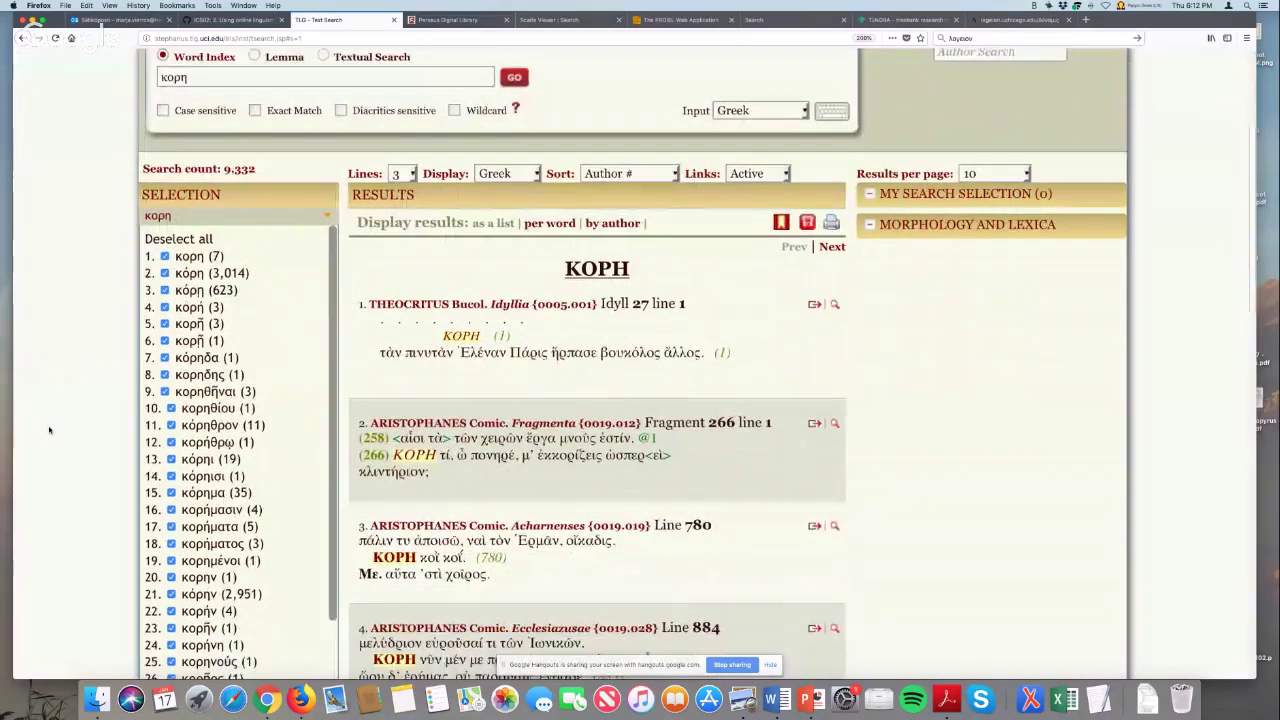
{"action": "scroll", "coordinate": [67, 429], "scroll_direction": "down", "scroll_amount": 2}
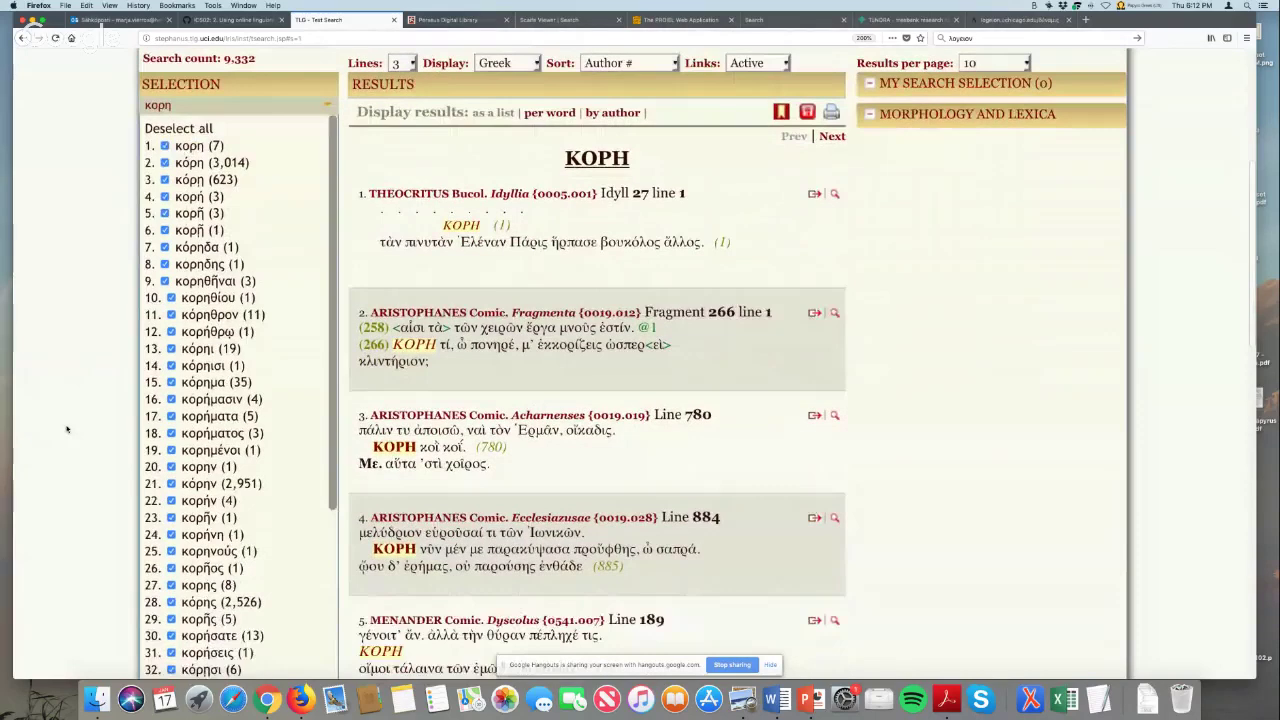
{"action": "scroll", "coordinate": [67, 429], "scroll_direction": "down", "scroll_amount": 2}
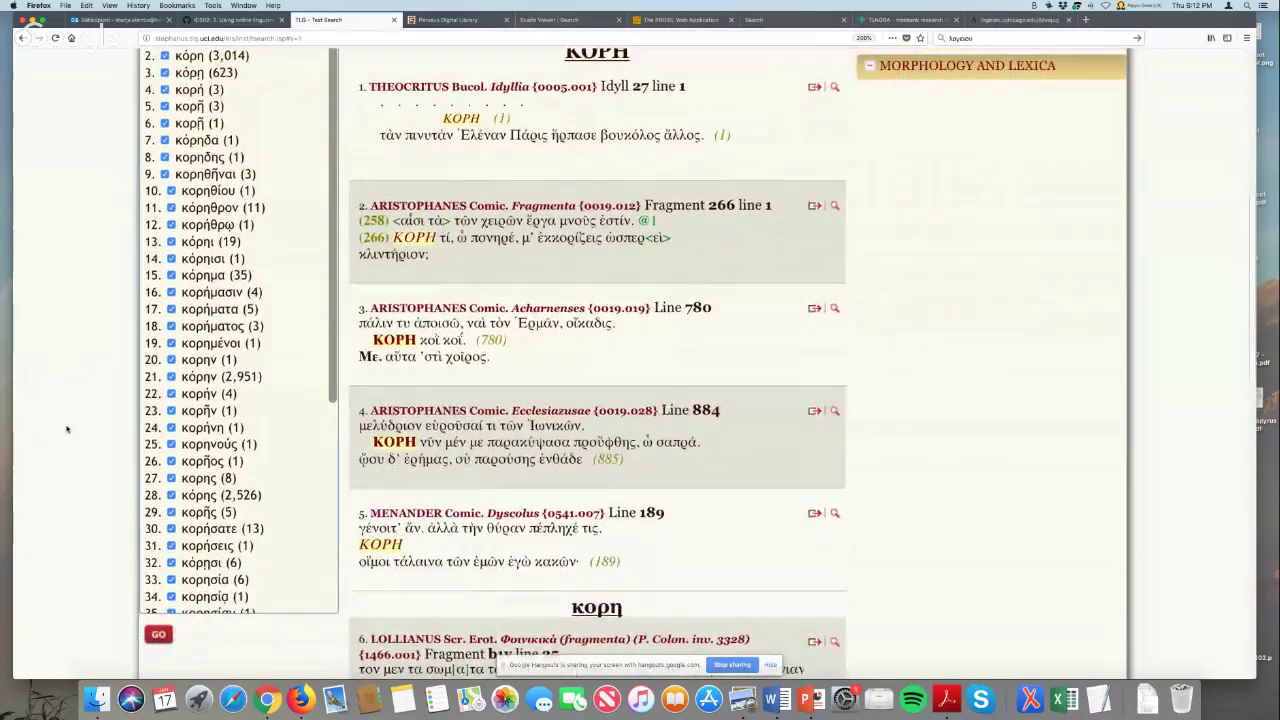
{"action": "scroll", "coordinate": [67, 429], "scroll_direction": "up", "scroll_amount": 4}
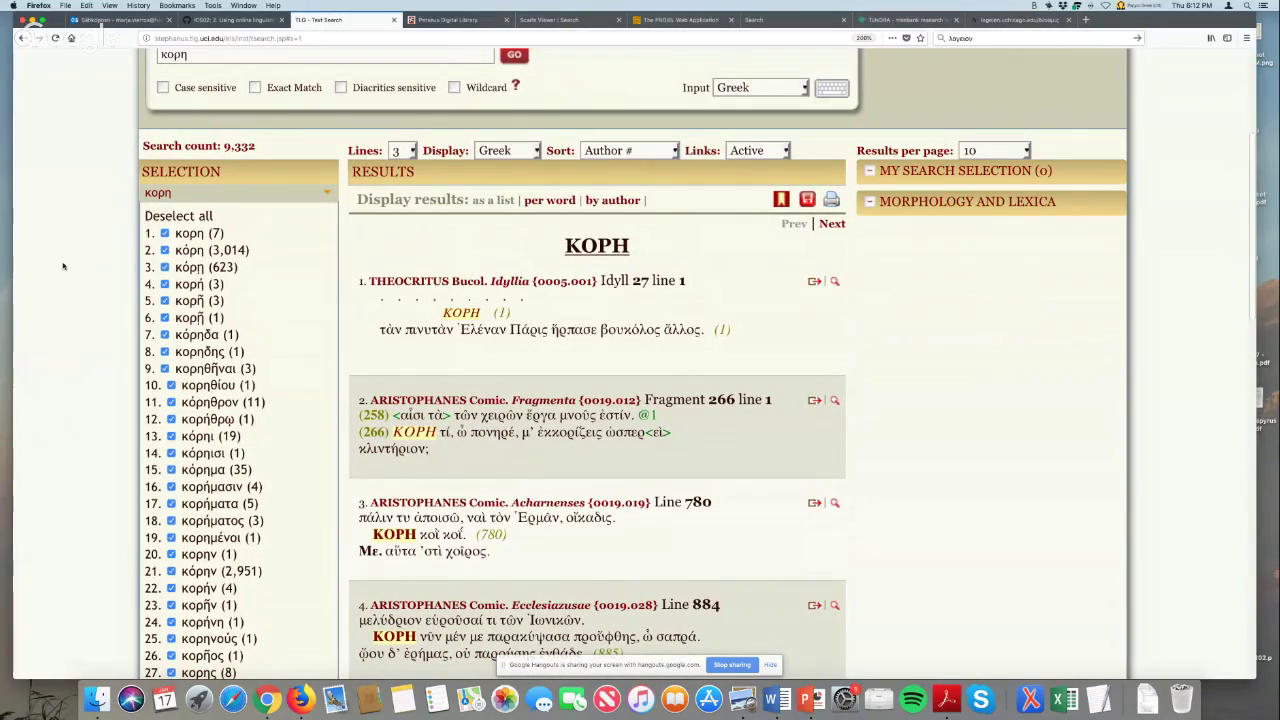
{"action": "scroll", "coordinate": [62, 266], "scroll_direction": "up", "scroll_amount": 3}
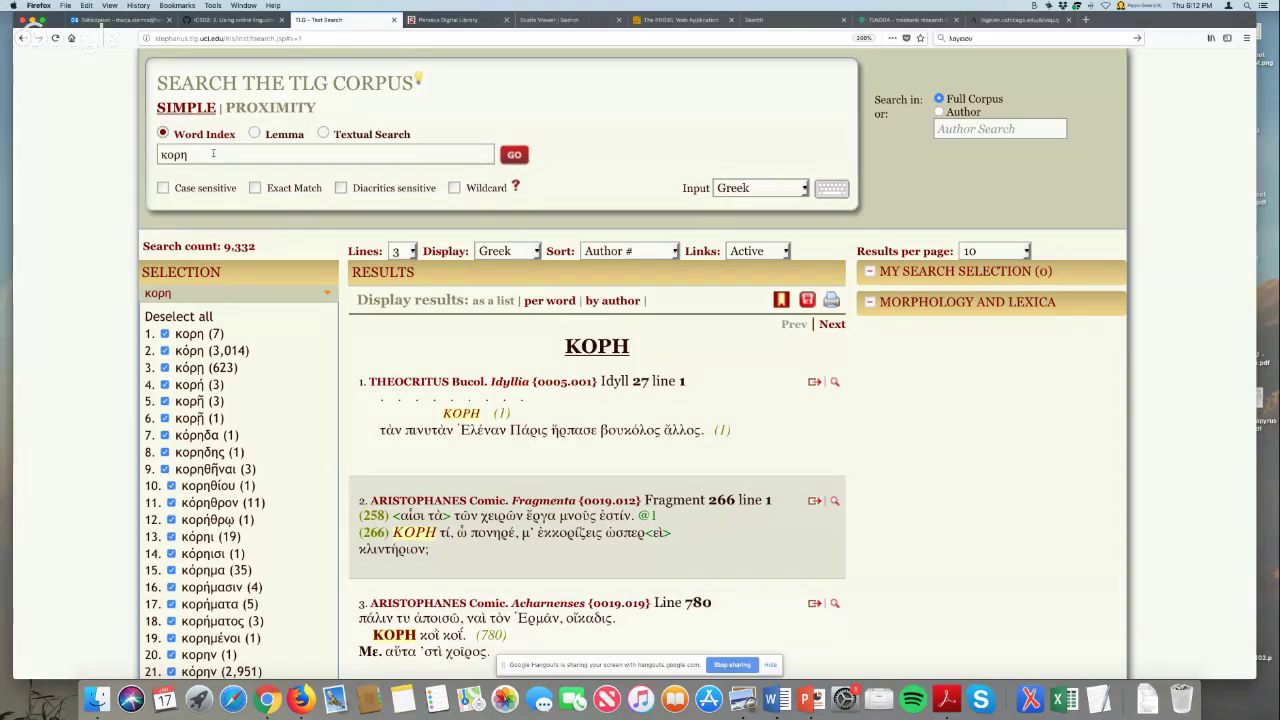
{"action": "left_click_drag", "start_coordinate": [213, 153], "coordinate": [144, 157]}
{"action": "key", "text": "BackSpace"}
{"action": "type", "text": "Ko"}
{"action": "left_click", "coordinate": [164, 188]}
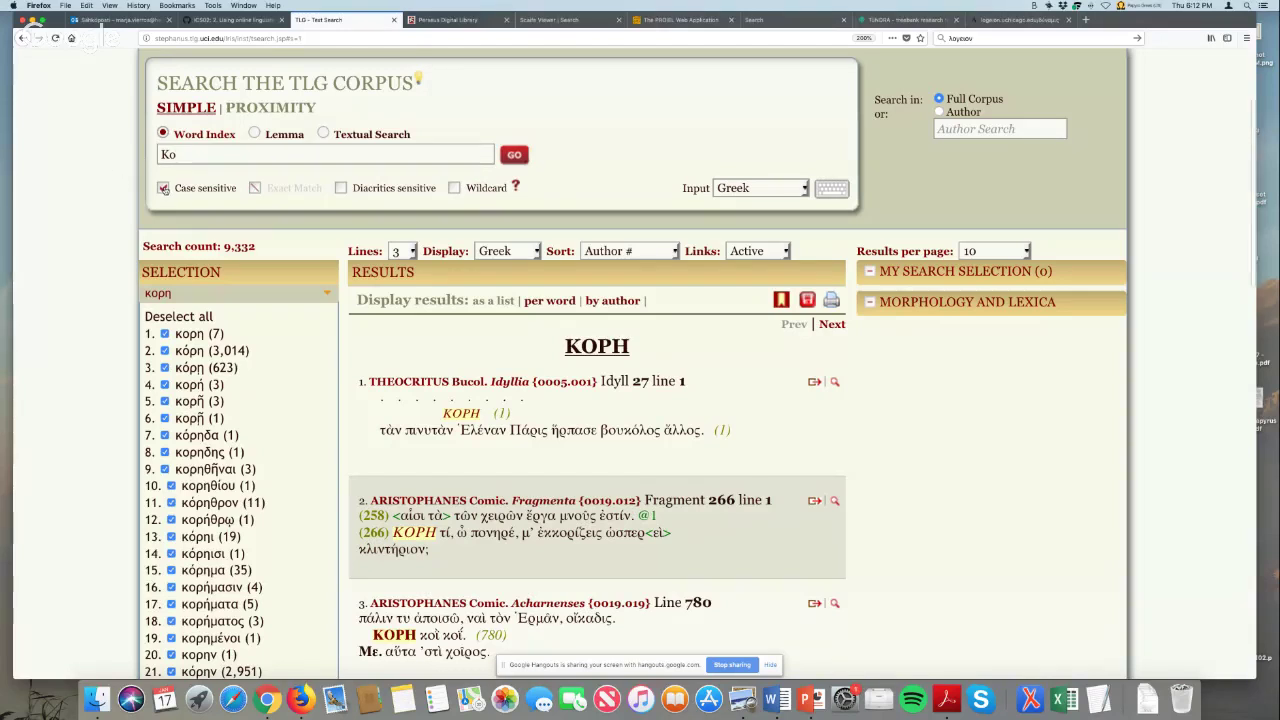
Switch to a Lemma search and search the full corpus for the lemma Κόρη, -ης, ἡ.
{"action": "left_click", "coordinate": [255, 133]}
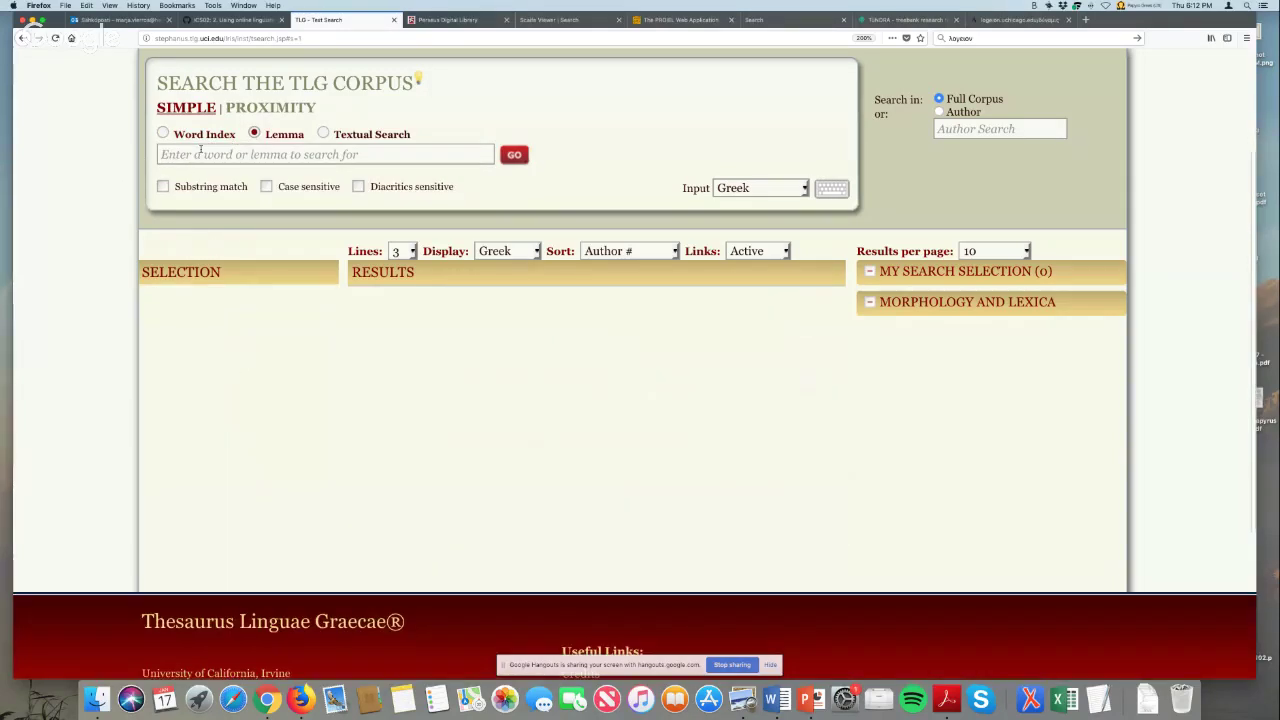
{"action": "left_click", "coordinate": [195, 155]}
{"action": "type", "text": "Ko"}
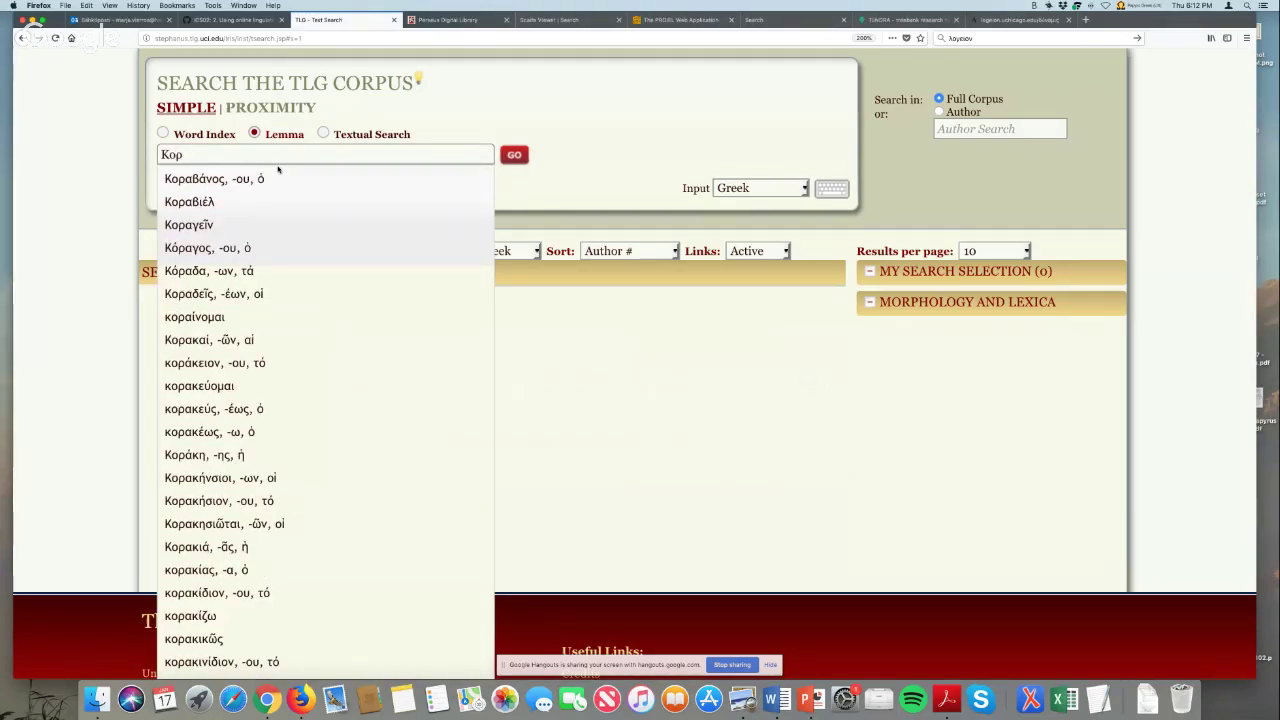
{"action": "key", "text": "BackSpace"}
{"action": "key", "text": "BackSpace"}
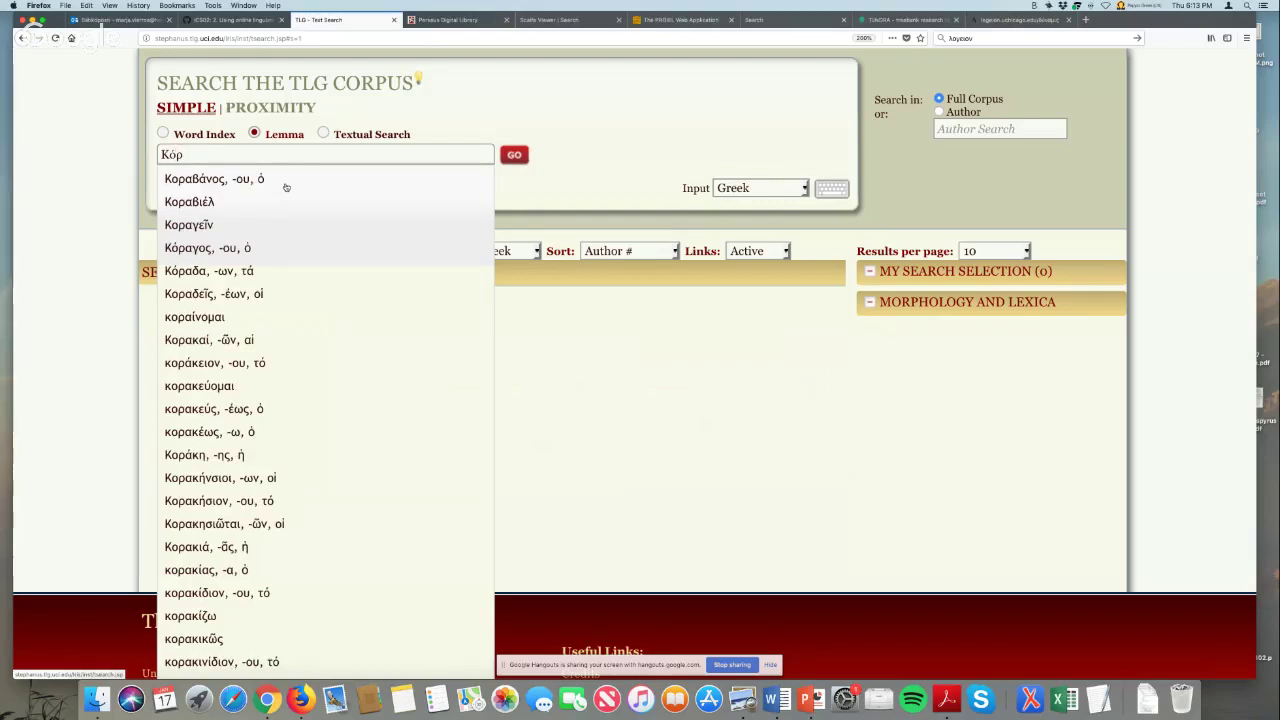
{"action": "type", "text": "η"}
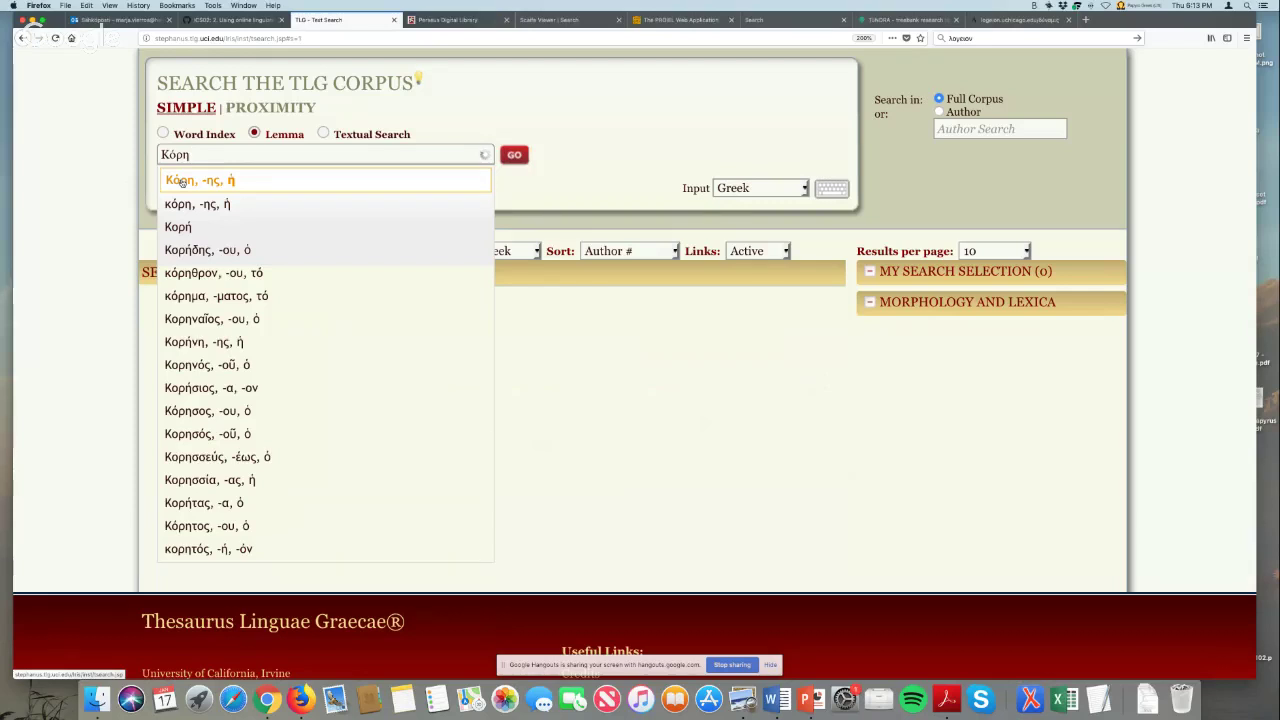
{"action": "left_click", "coordinate": [182, 181]}
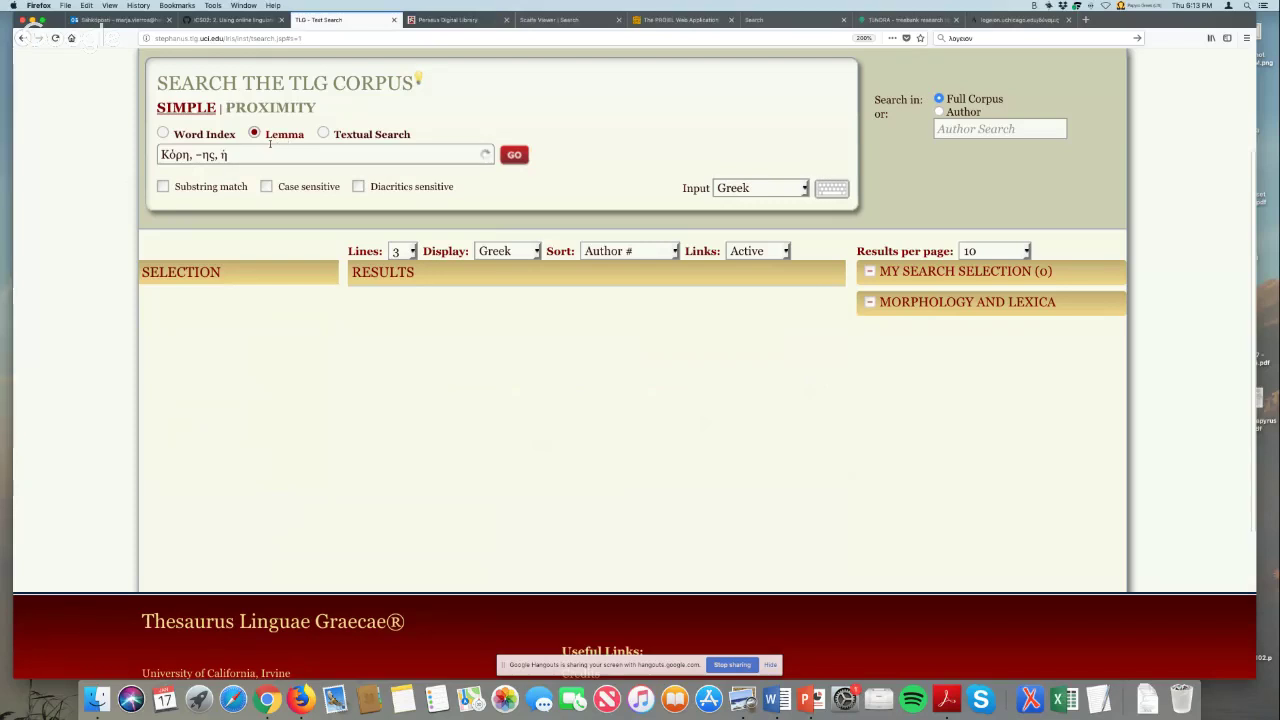
{"action": "left_click", "coordinate": [515, 156]}
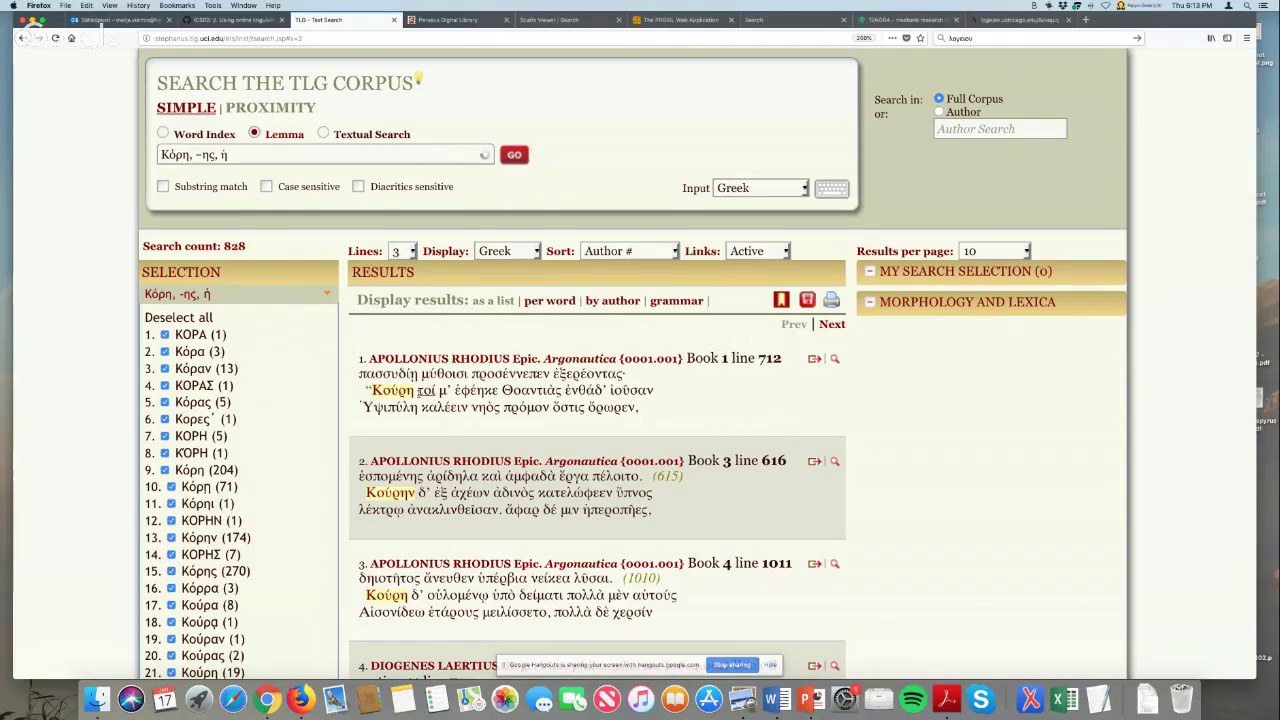
Try excluding the word forms Κούρα, Κούρᾳ and Κούραν from the lemma selection, and include them again.
{"action": "scroll", "coordinate": [250, 410], "scroll_direction": "down", "scroll_amount": 4}
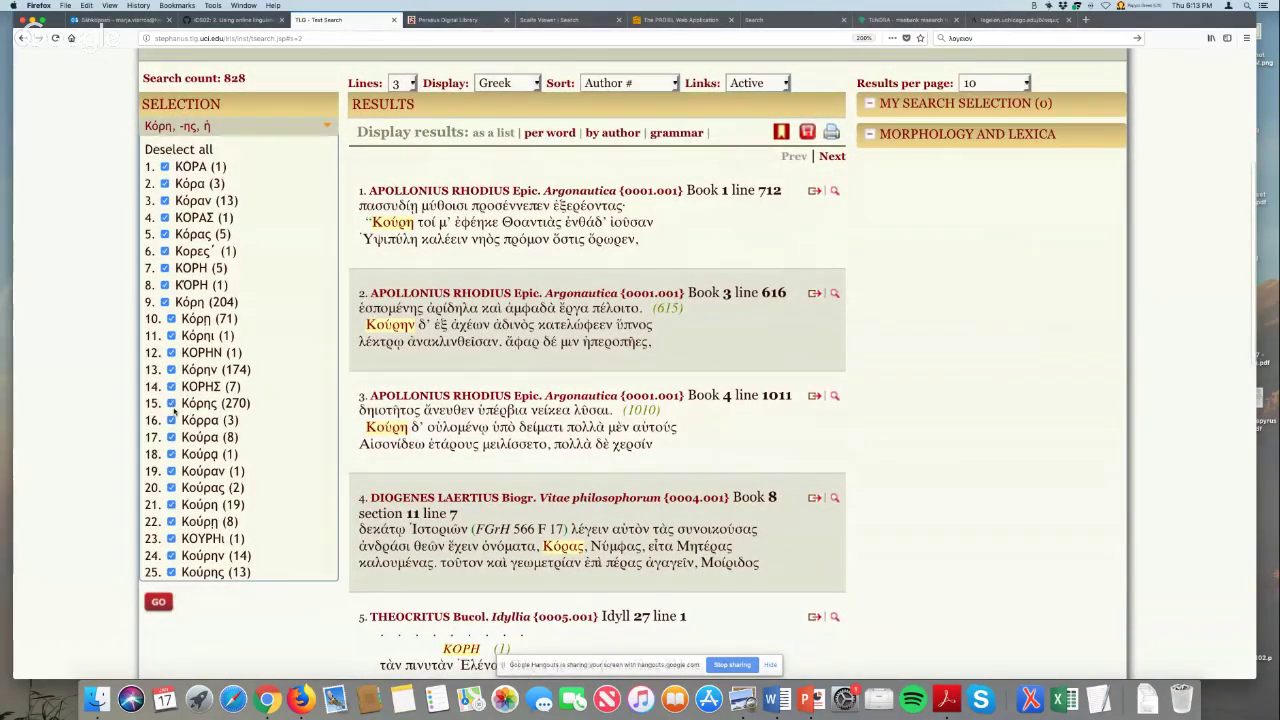
{"action": "scroll", "coordinate": [171, 438], "scroll_direction": "down", "scroll_amount": 2}
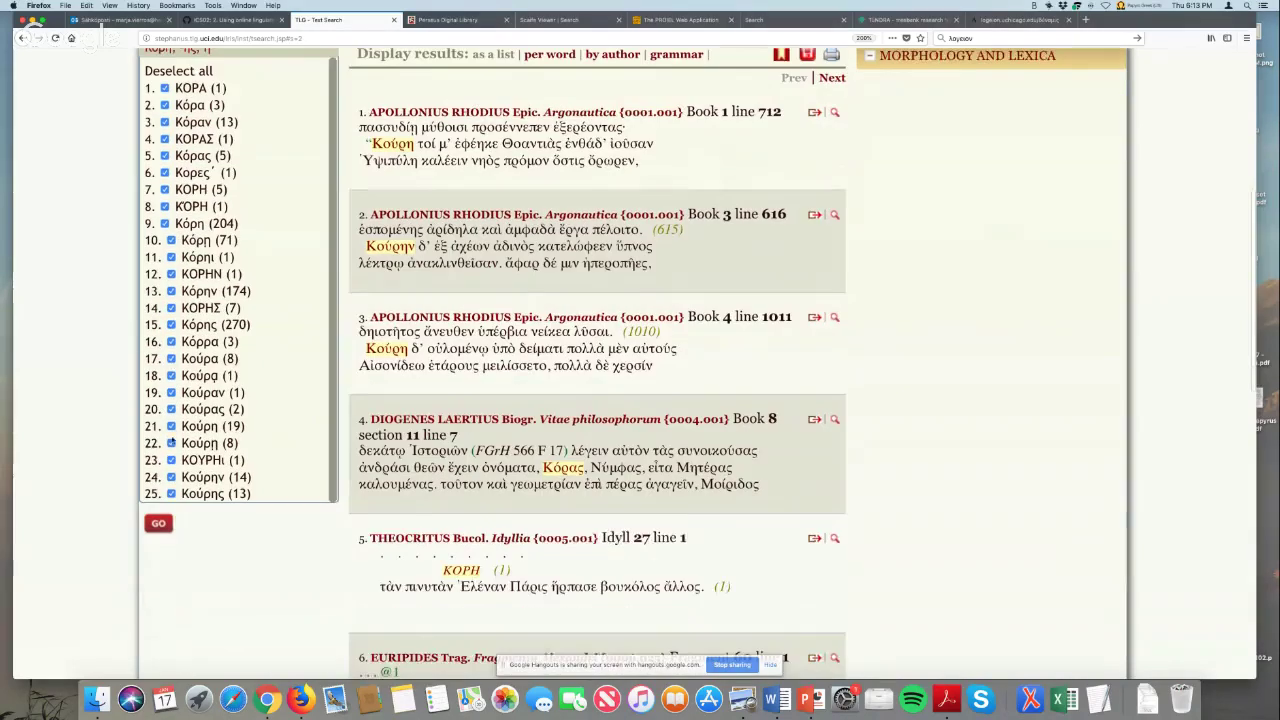
{"action": "left_click", "coordinate": [171, 360]}
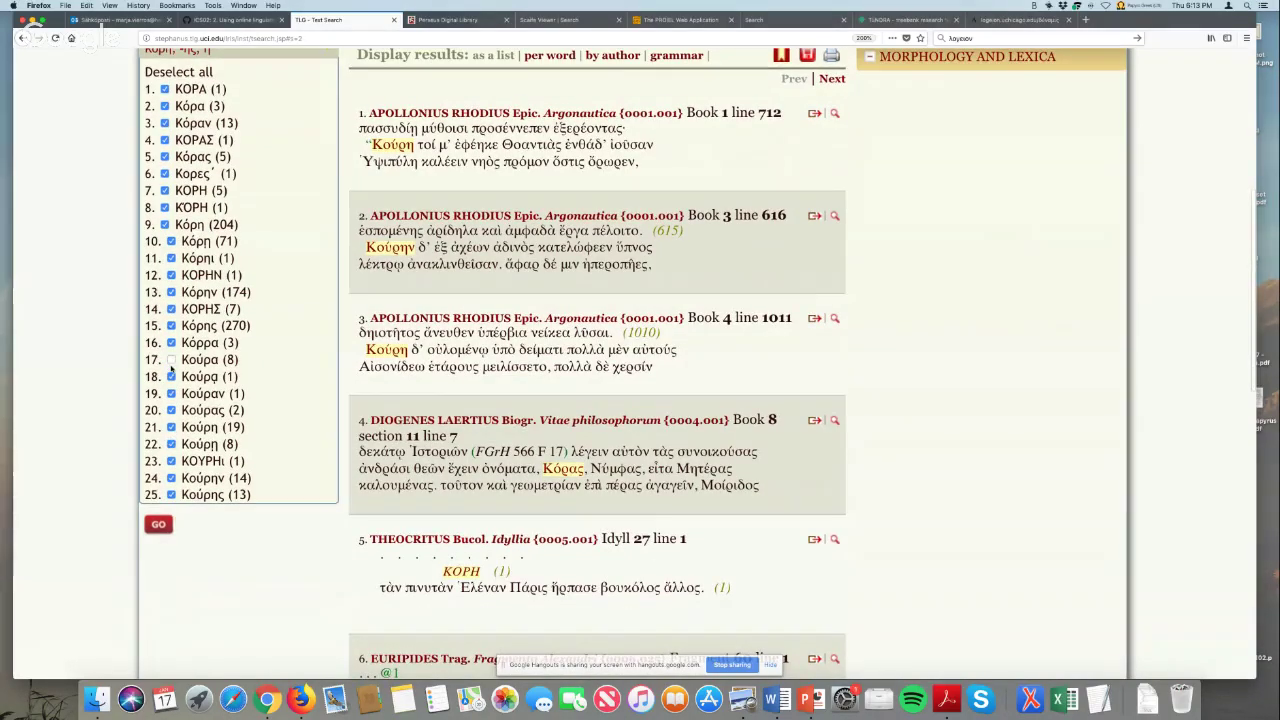
{"action": "left_click", "coordinate": [171, 377]}
{"action": "left_click", "coordinate": [171, 394]}
{"action": "left_click", "coordinate": [171, 360]}
{"action": "left_click", "coordinate": [171, 377]}
{"action": "left_click", "coordinate": [171, 394]}
{"action": "scroll", "coordinate": [302, 357], "scroll_direction": "up", "scroll_amount": 1}
{"action": "scroll", "coordinate": [302, 357], "scroll_direction": "up", "scroll_amount": 5}
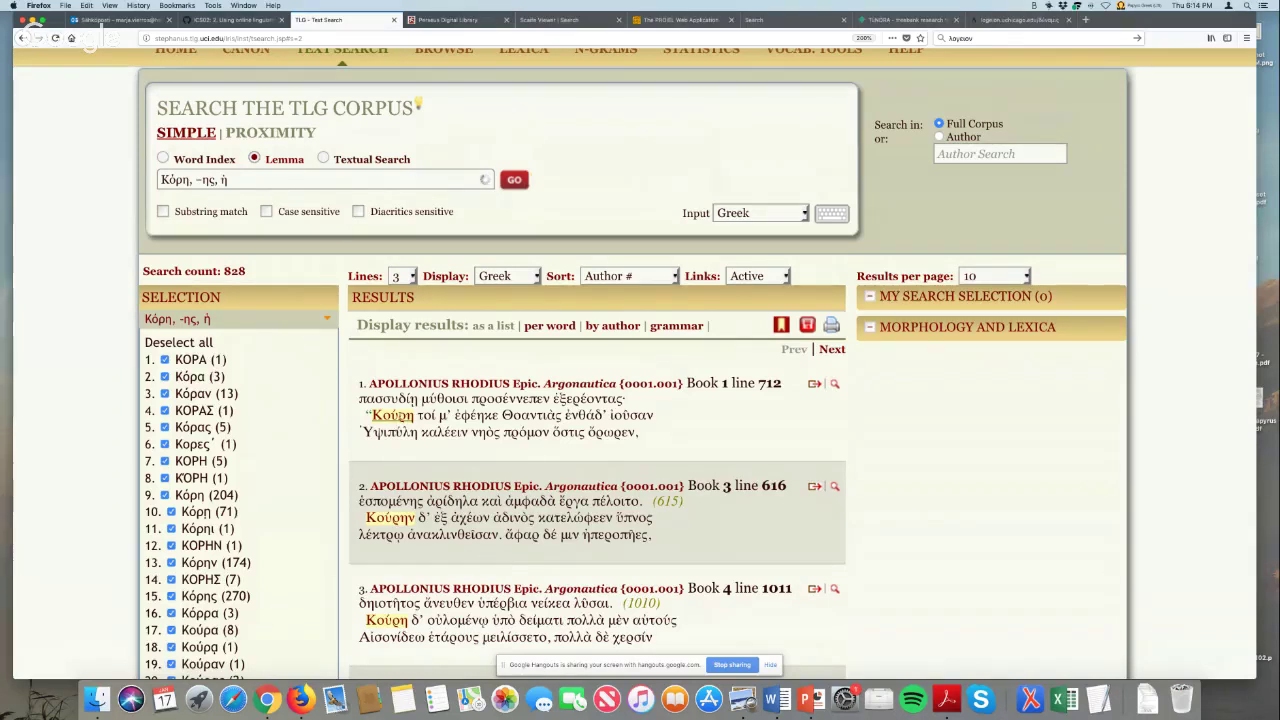
Run a Textual Search for Κόρη in the full corpus and look through the matching passages.
{"action": "left_click", "coordinate": [325, 159]}
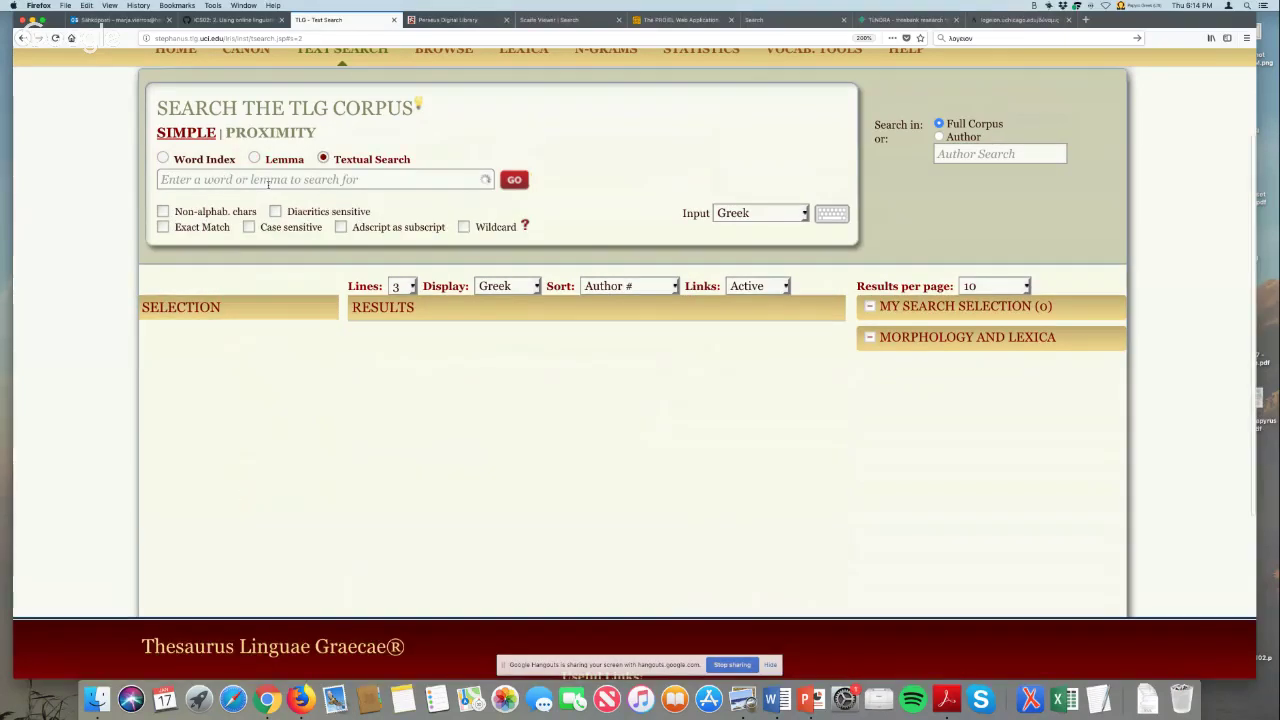
{"action": "left_click", "coordinate": [268, 183]}
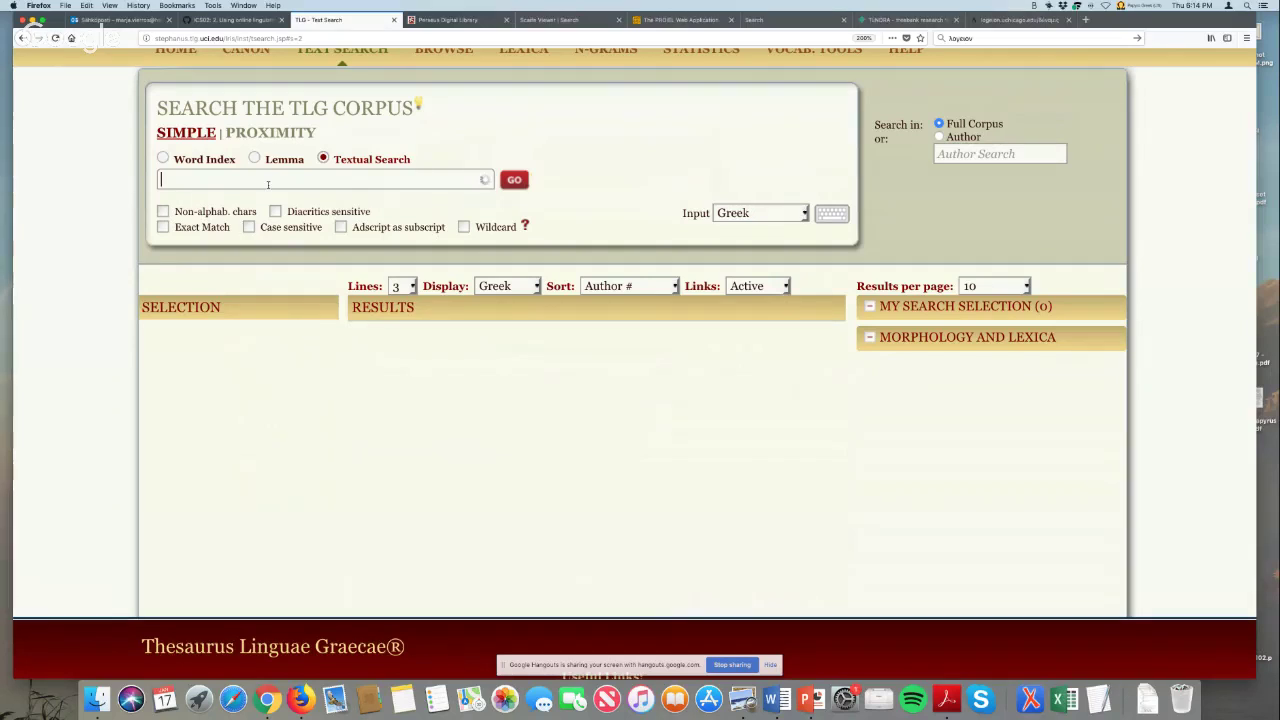
{"action": "type", "text": "Ko"}
{"action": "key", "text": "BackSpace"}
{"action": "type", "text": "όρη"}
{"action": "left_click", "coordinate": [513, 181]}
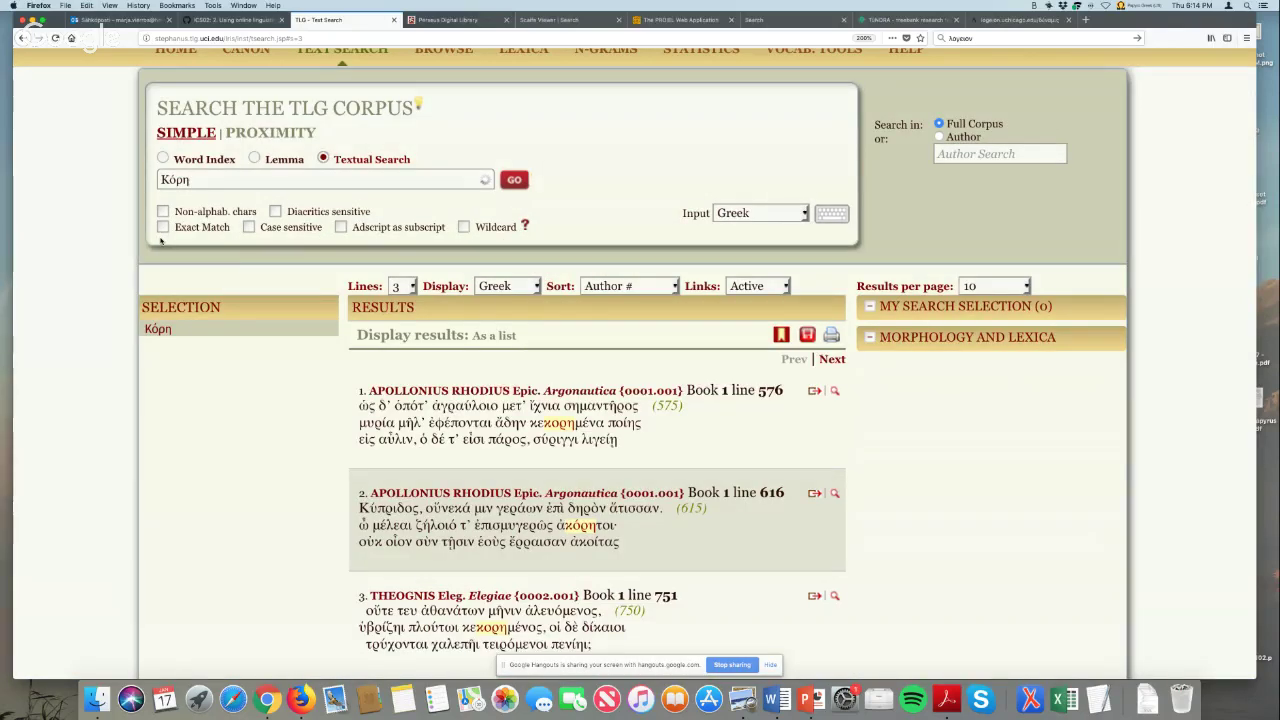
{"action": "scroll", "coordinate": [160, 240], "scroll_direction": "down", "scroll_amount": 2}
{"action": "scroll", "coordinate": [160, 240], "scroll_direction": "down", "scroll_amount": 3}
{"action": "scroll", "coordinate": [160, 240], "scroll_direction": "up", "scroll_amount": 2}
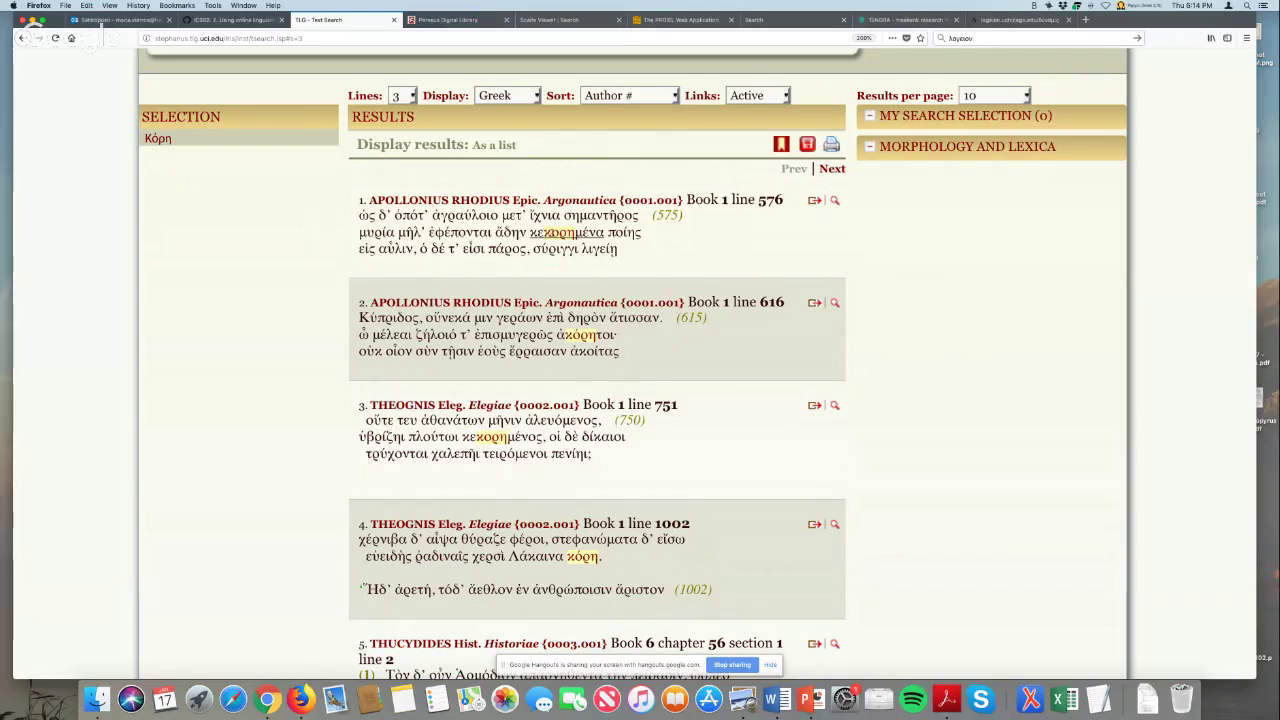
Repeat the Textual Search for Κόρη as a case-sensitive search and look through the matching passages.
{"action": "scroll", "coordinate": [502, 243], "scroll_direction": "up", "scroll_amount": 5}
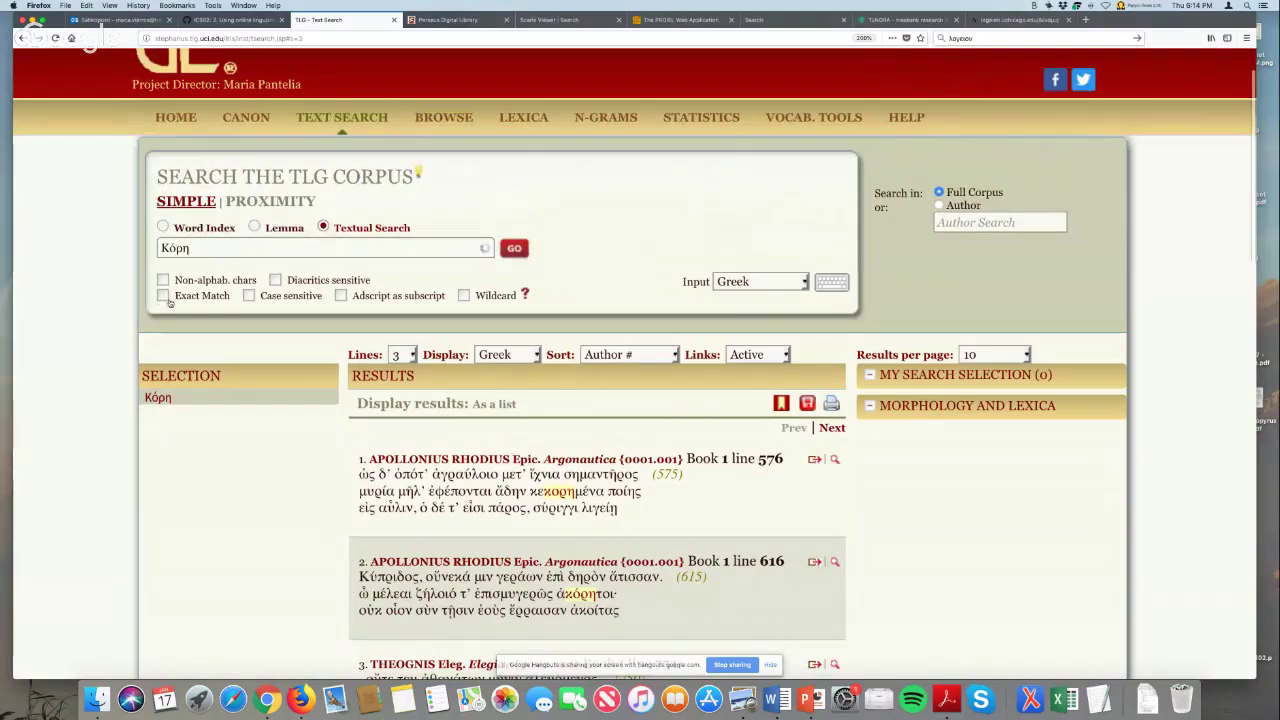
{"action": "left_click", "coordinate": [249, 296]}
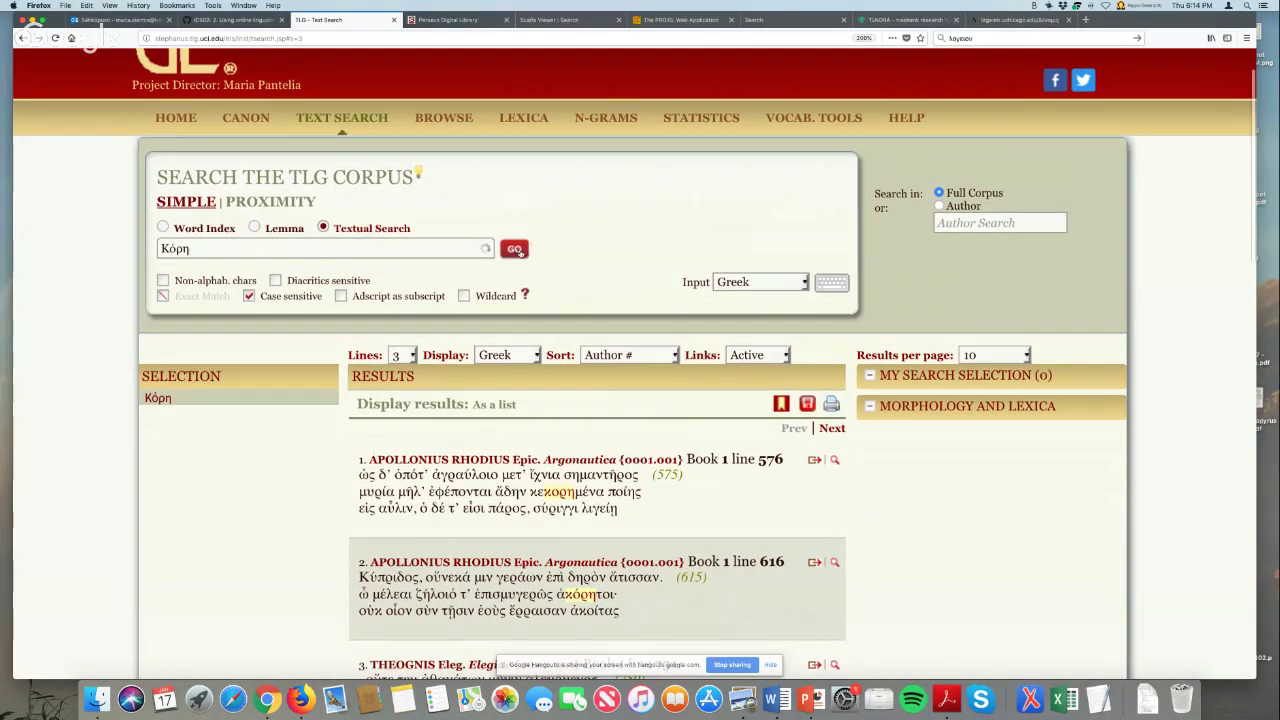
{"action": "left_click", "coordinate": [517, 250]}
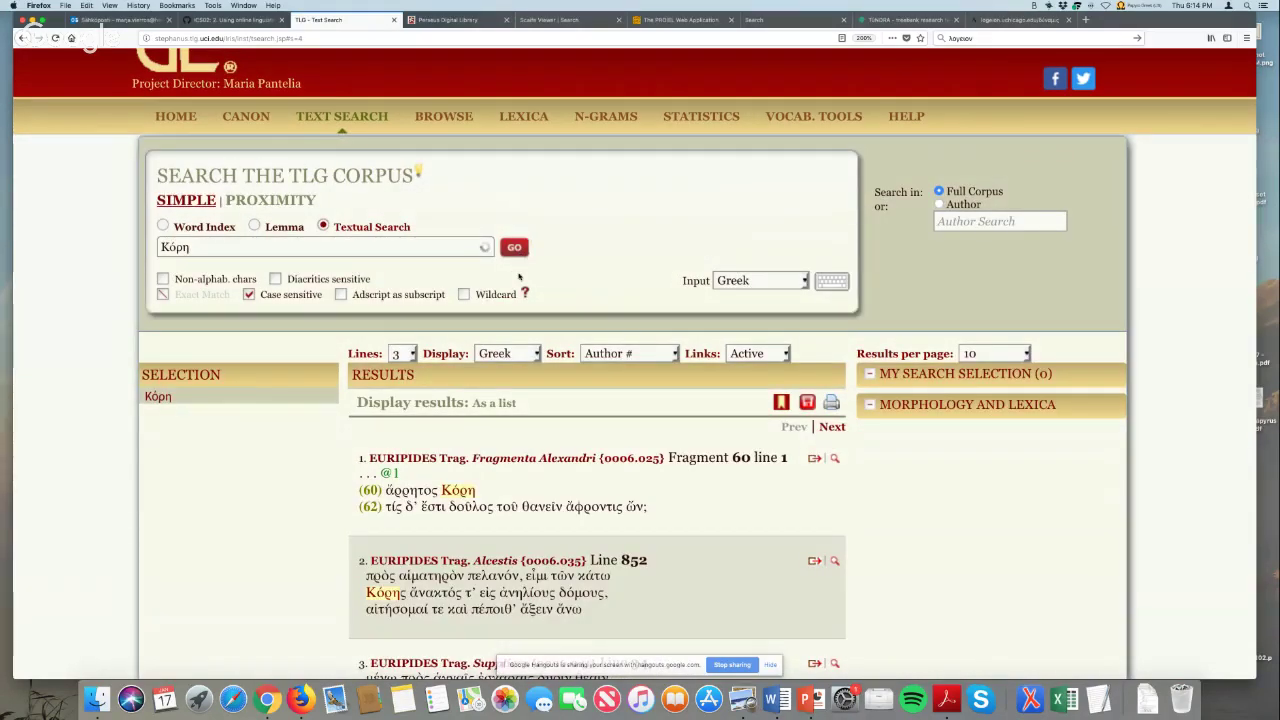
{"action": "scroll", "coordinate": [517, 250], "scroll_direction": "down", "scroll_amount": 5}
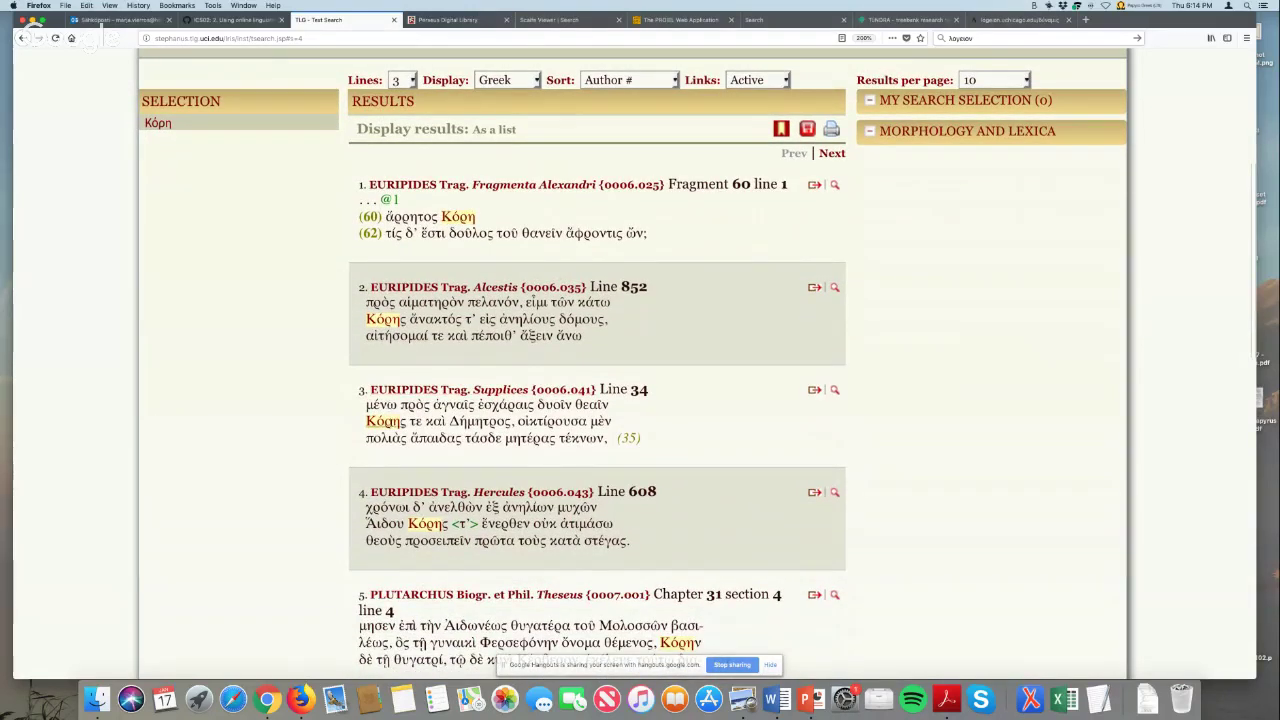
{"action": "scroll", "coordinate": [403, 401], "scroll_direction": "down", "scroll_amount": 3}
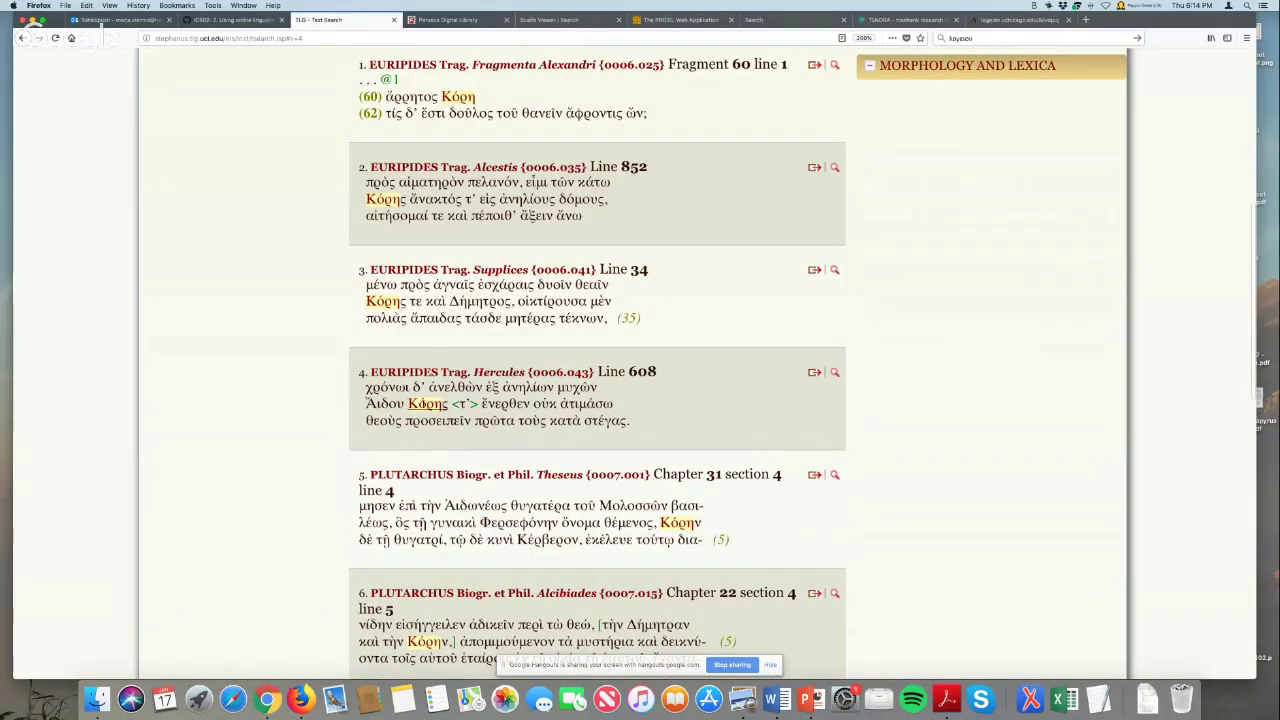
{"action": "scroll", "coordinate": [455, 418], "scroll_direction": "down", "scroll_amount": 5}
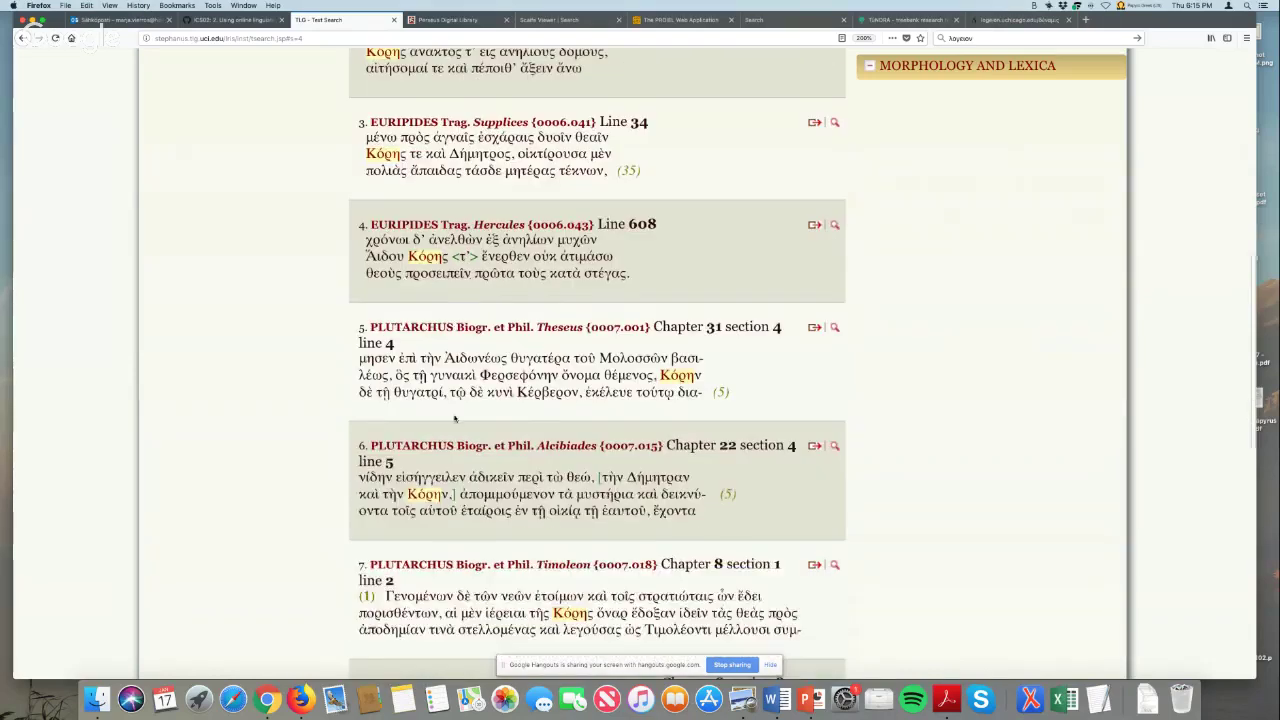
{"action": "scroll", "coordinate": [457, 441], "scroll_direction": "up", "scroll_amount": 2}
{"action": "scroll", "coordinate": [459, 441], "scroll_direction": "up", "scroll_amount": 8}
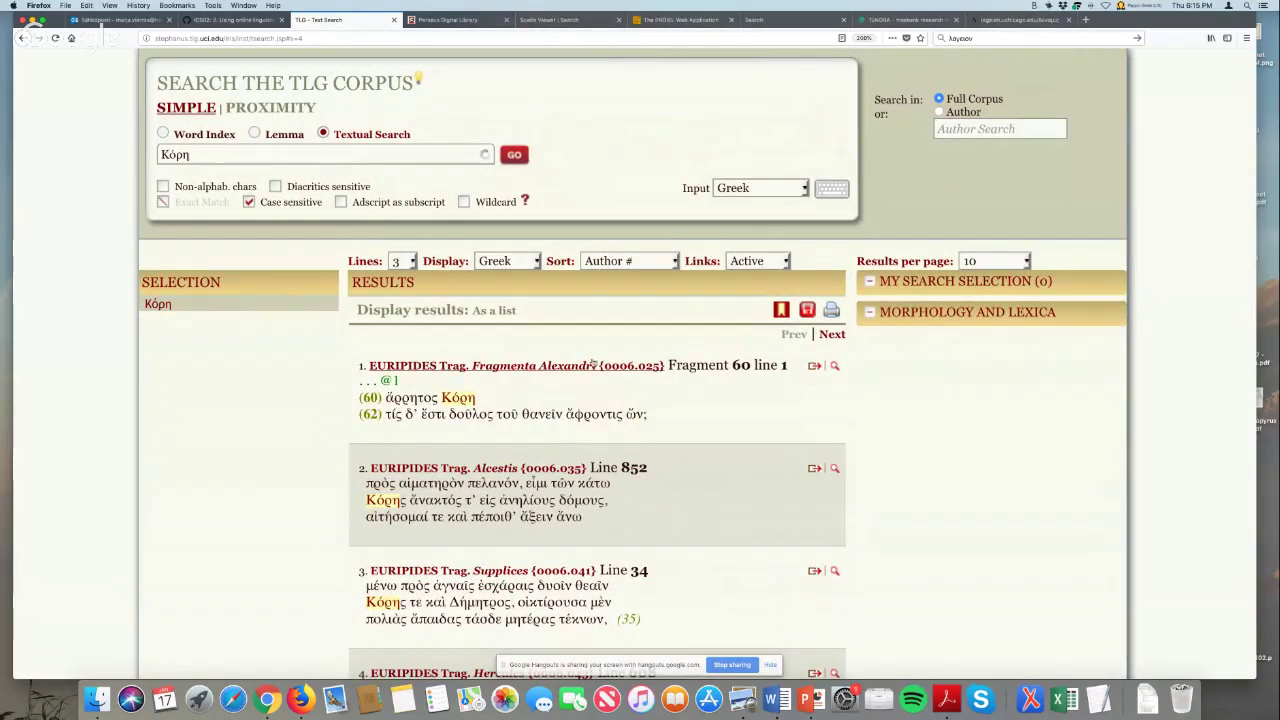
Look up the morphology of Κόρης in Euripides' Supplices line 34, search the texts for its lemma and view the resulting passages.
{"action": "scroll", "coordinate": [487, 380], "scroll_direction": "down", "scroll_amount": 2}
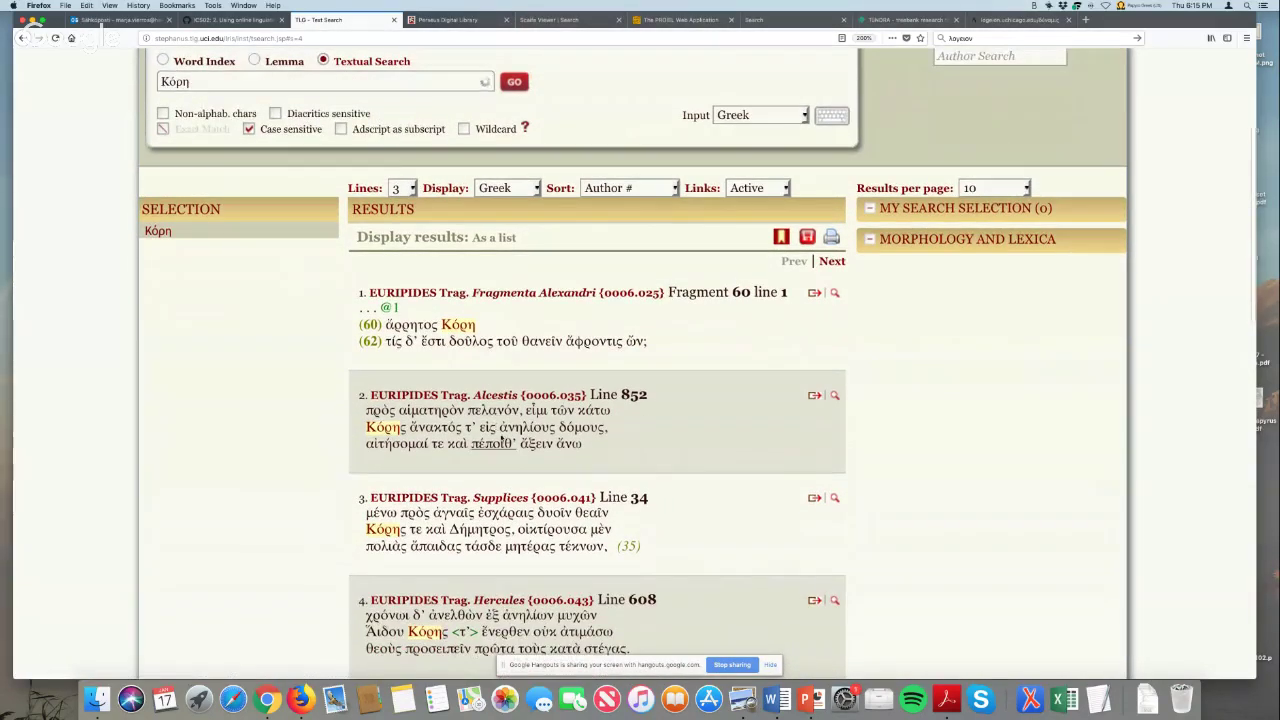
{"action": "scroll", "coordinate": [490, 420], "scroll_direction": "down", "scroll_amount": 2}
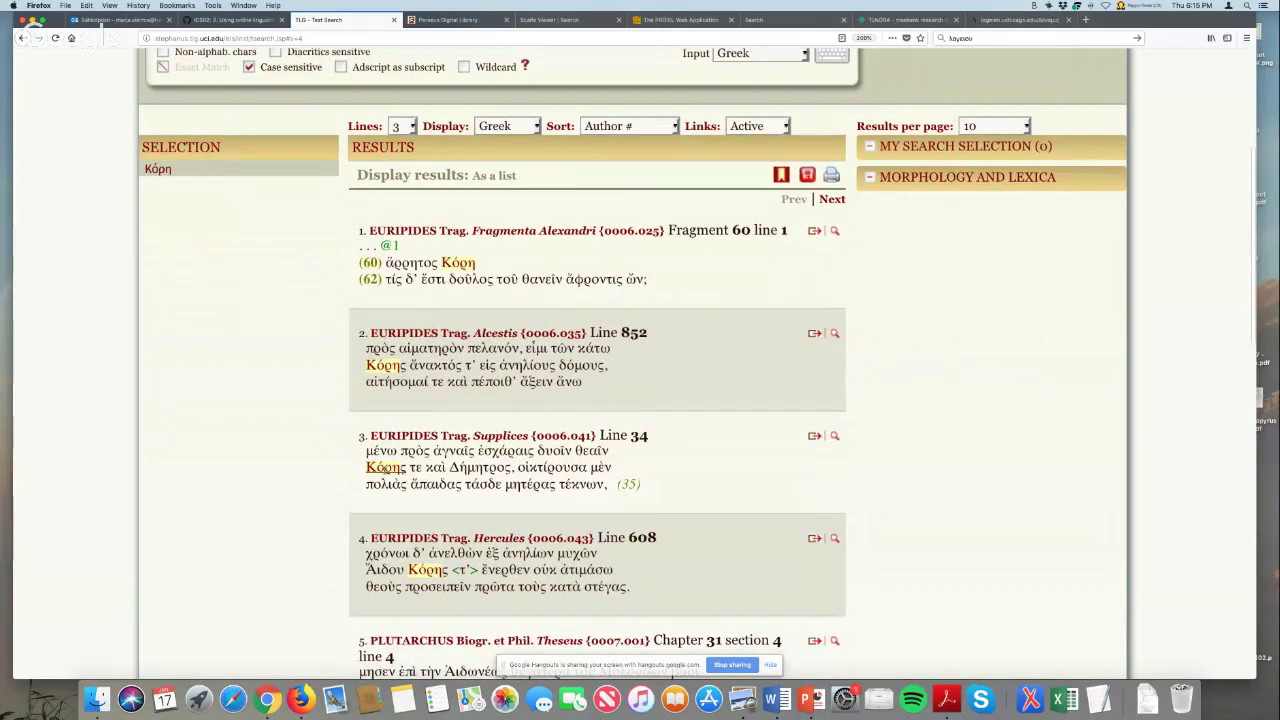
{"action": "left_click", "coordinate": [383, 467]}
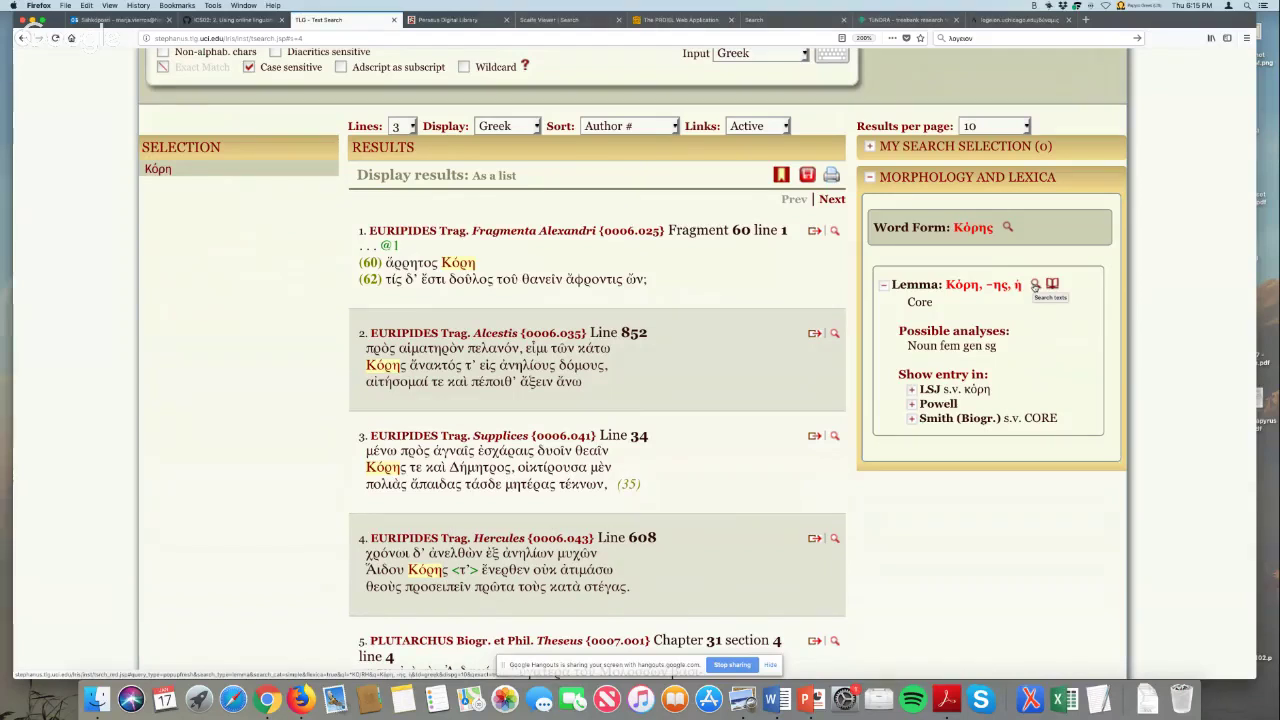
{"action": "left_click", "coordinate": [1037, 286]}
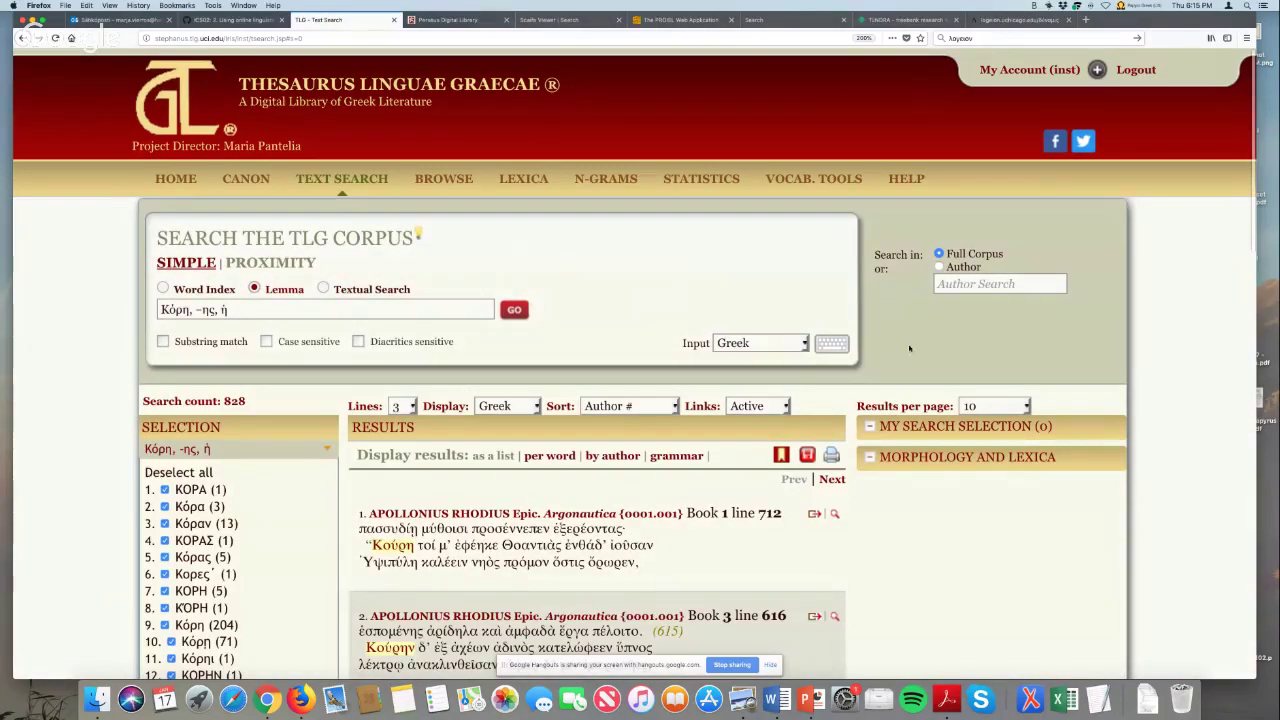
{"action": "scroll", "coordinate": [796, 364], "scroll_direction": "down", "scroll_amount": 5}
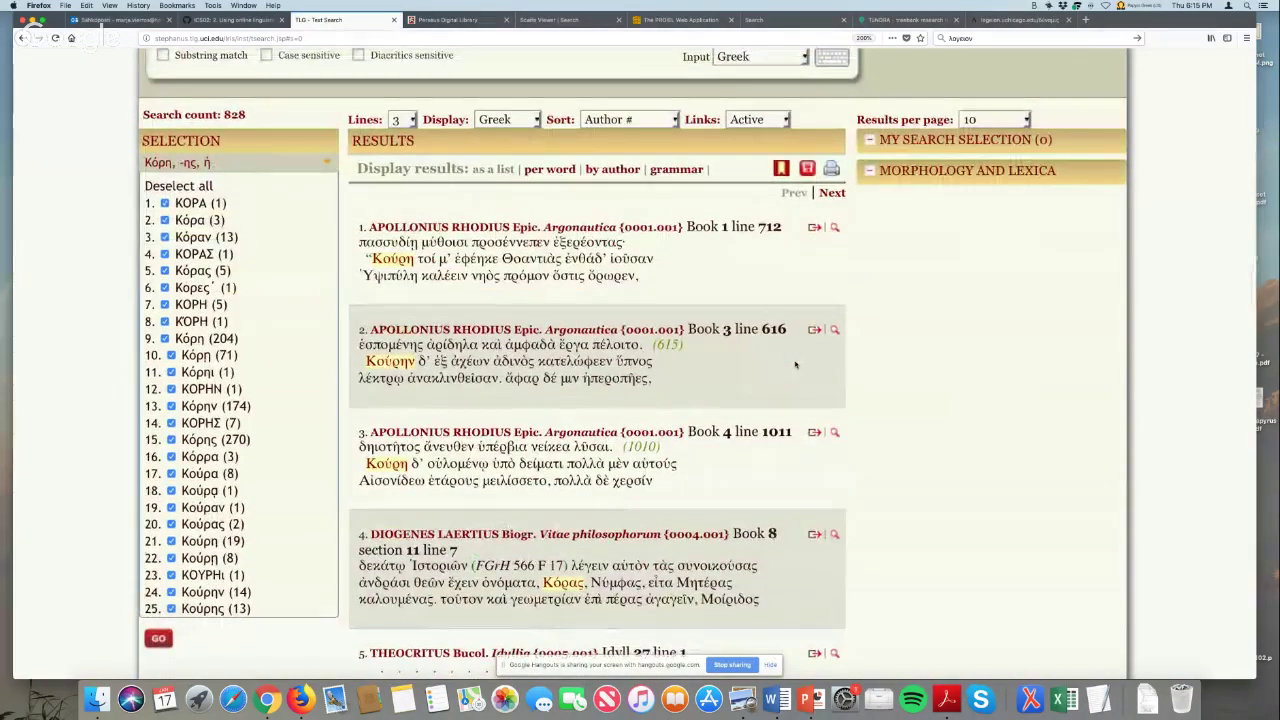
{"action": "scroll", "coordinate": [783, 345], "scroll_direction": "up", "scroll_amount": 2}
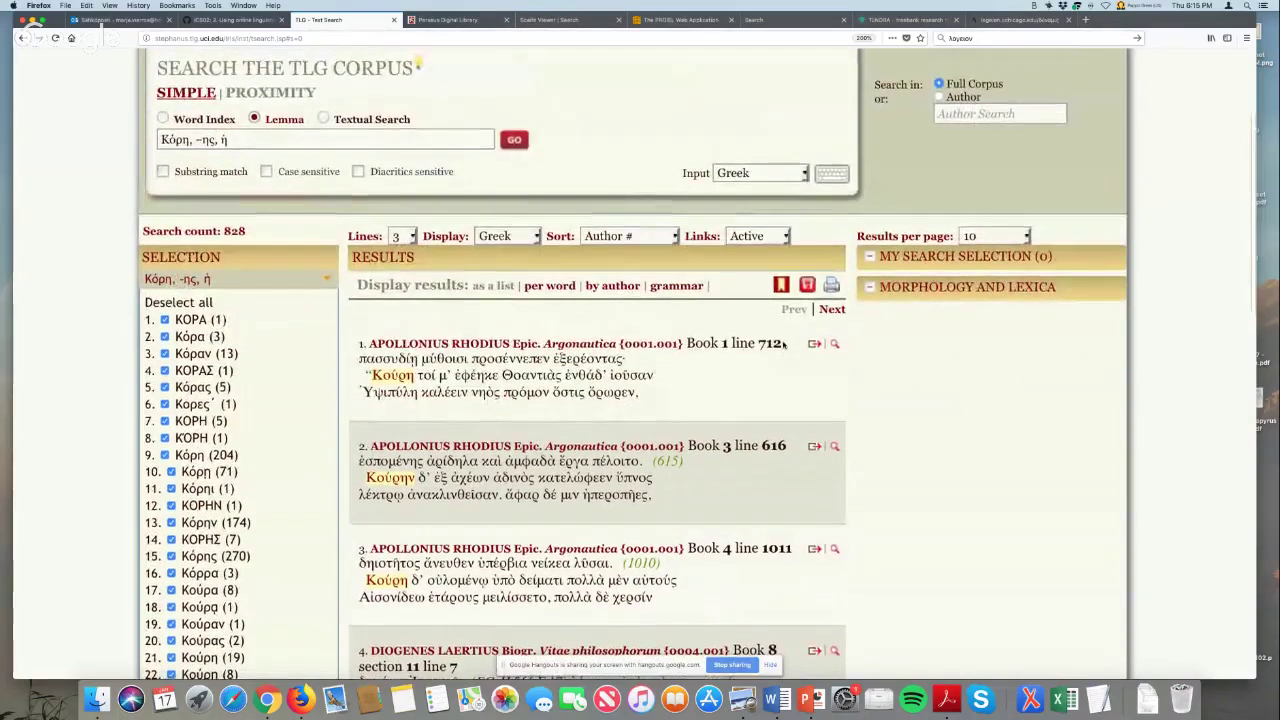
{"action": "scroll", "coordinate": [780, 345], "scroll_direction": "down", "scroll_amount": 1}
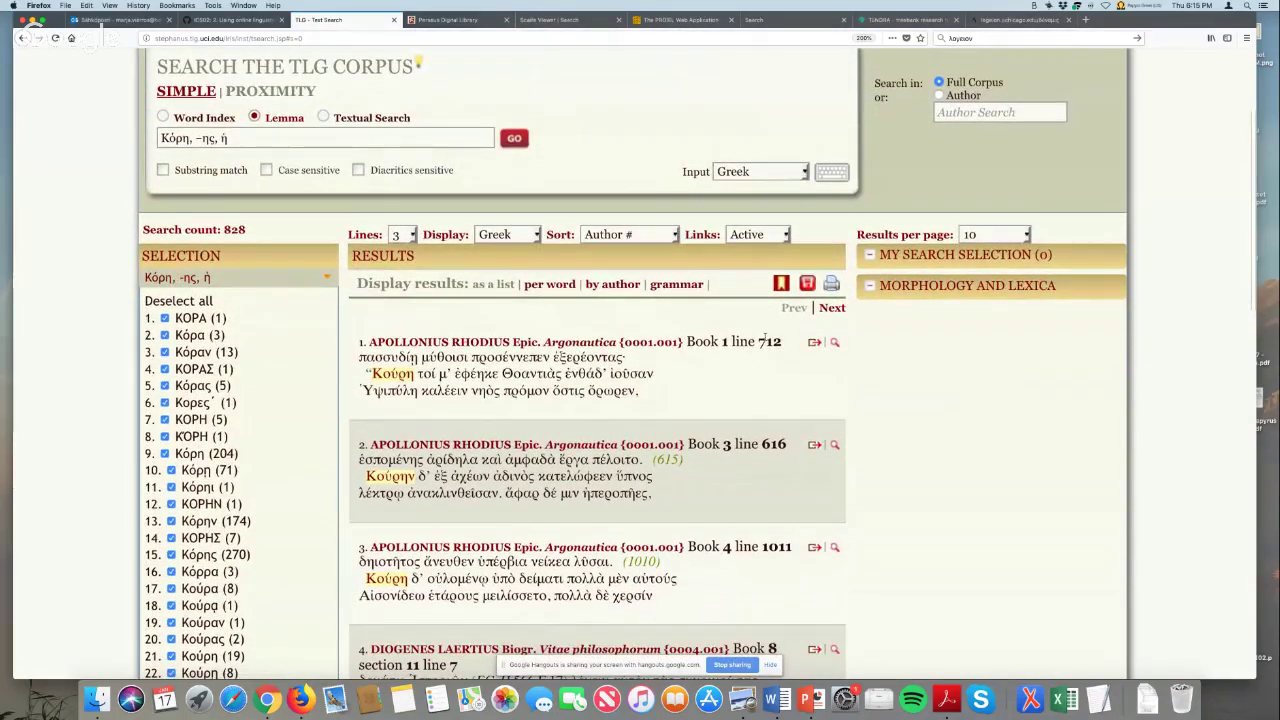
{"action": "scroll", "coordinate": [756, 358], "scroll_direction": "down", "scroll_amount": 1}
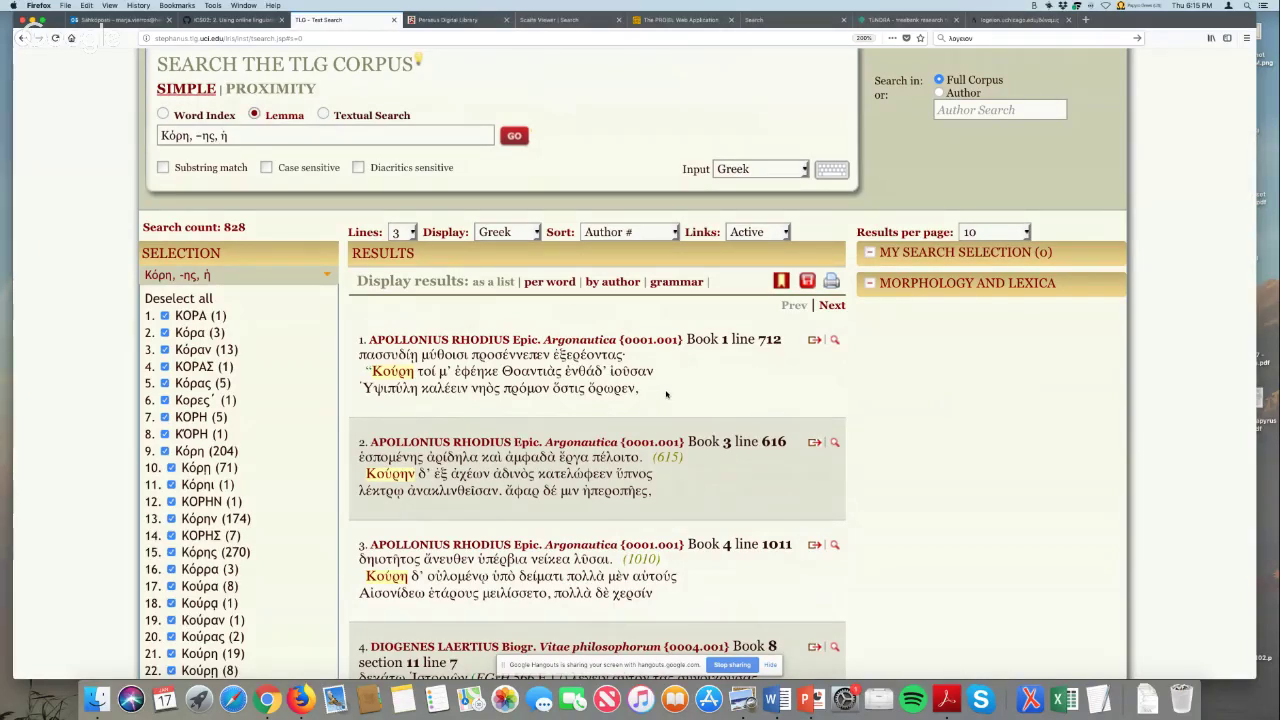
Clear the lemma Κόρη, -ης, ἡ from the search field and switch to the Textual Search mode.
{"action": "scroll", "coordinate": [666, 394], "scroll_direction": "up", "scroll_amount": 3}
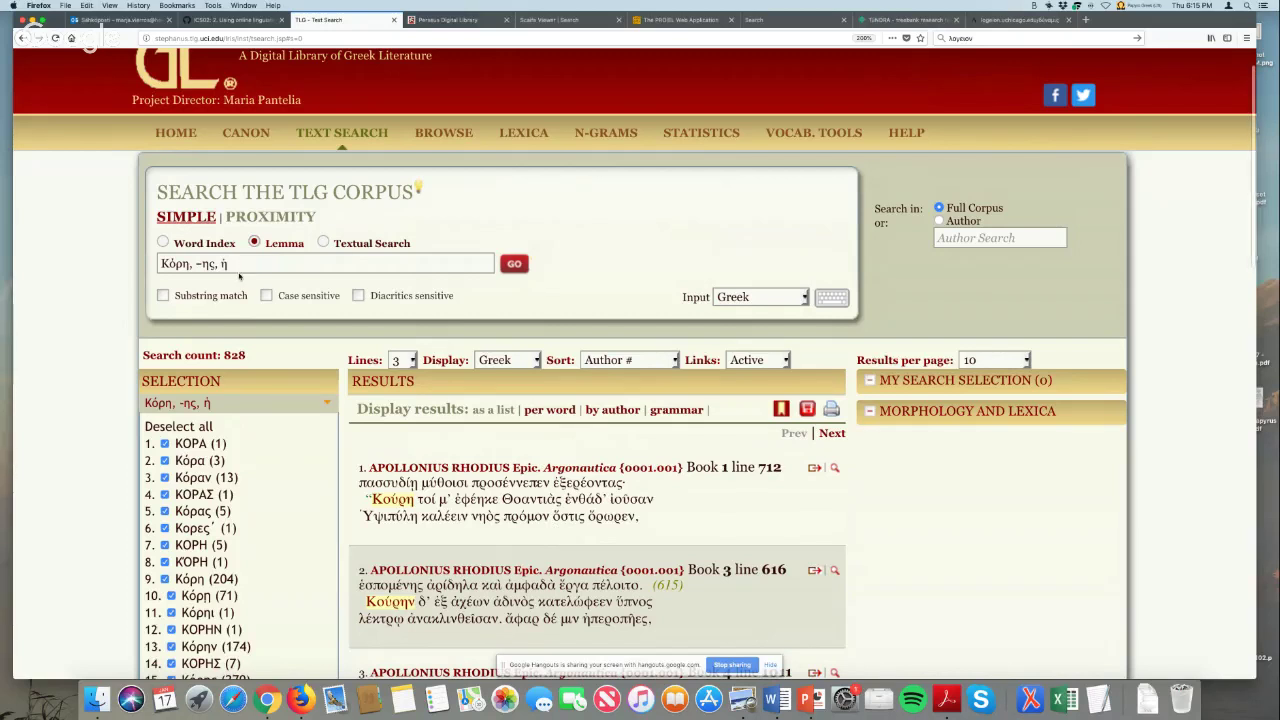
{"action": "key", "text": "BackSpace"}
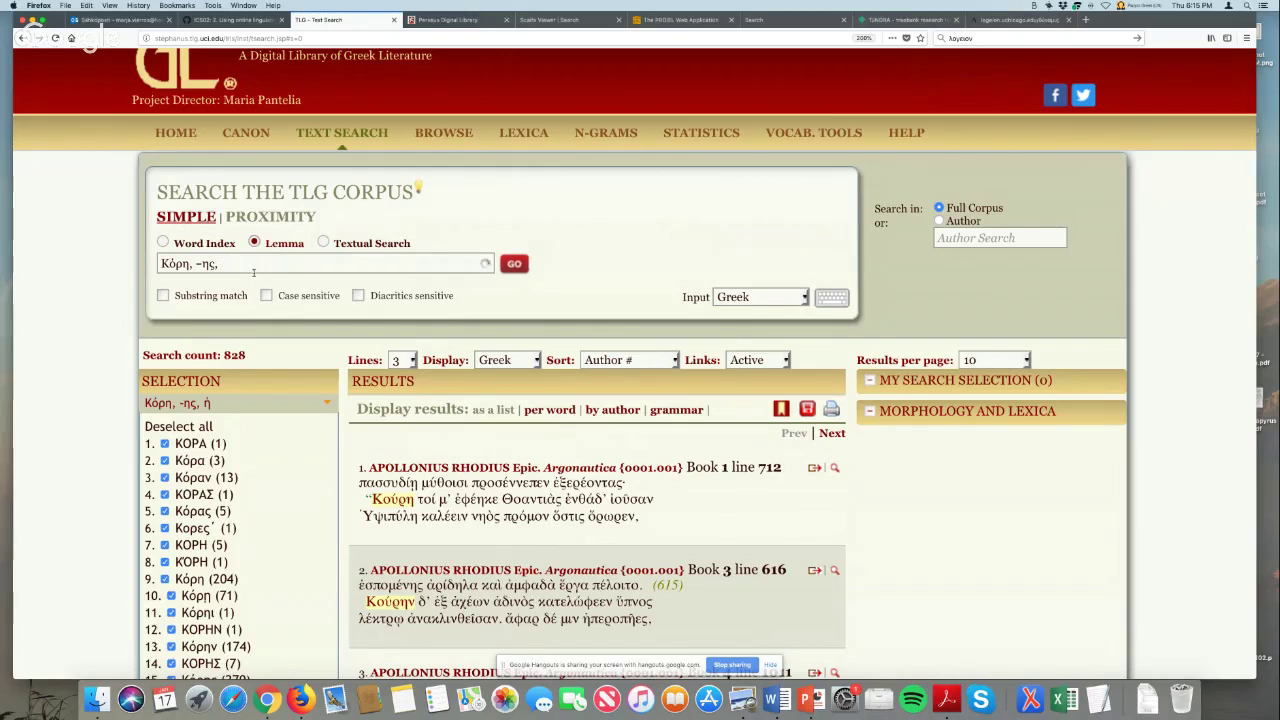
{"action": "key", "text": "BackSpace"}
{"action": "key", "text": "BackSpace"}
{"action": "key", "text": "BackSpace"}
{"action": "key", "text": "BackSpace"}
{"action": "key", "text": "BackSpace"}
{"action": "key", "text": "BackSpace"}
{"action": "key", "text": "BackSpace"}
{"action": "key", "text": "BackSpace"}
{"action": "left_click", "coordinate": [230, 276]}
{"action": "left_click", "coordinate": [323, 243]}
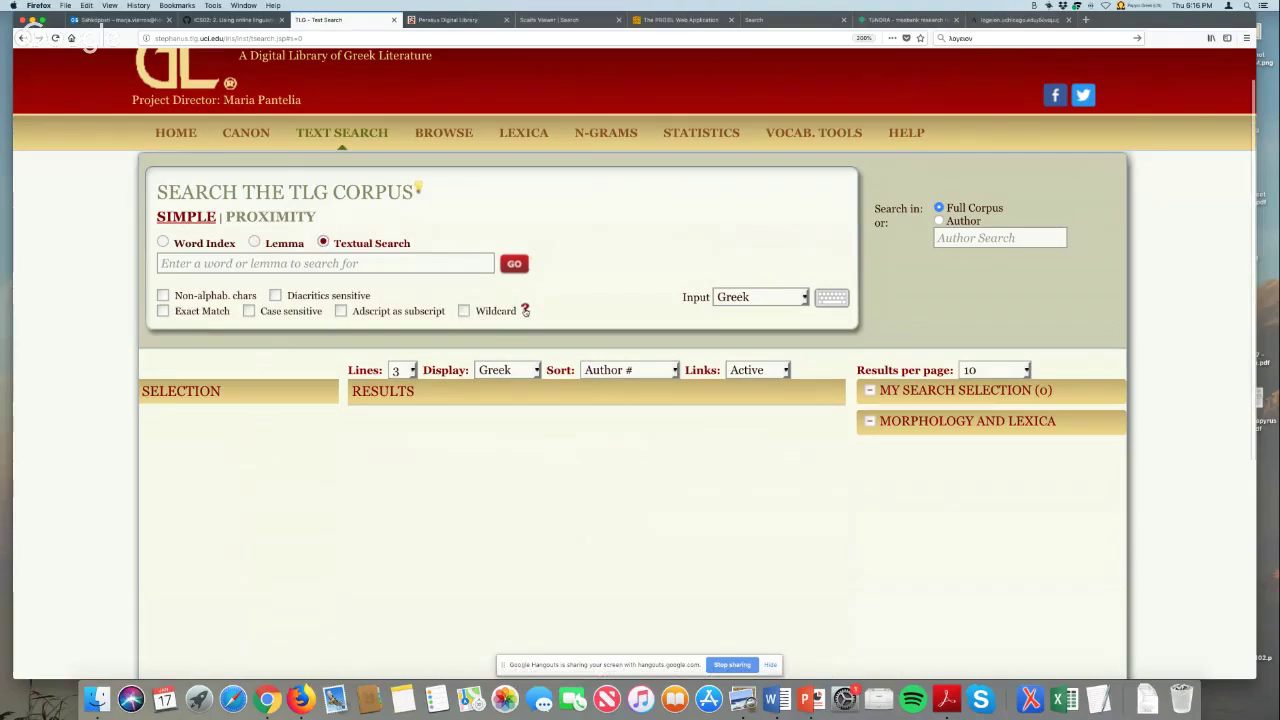
Enable the Wildcard option and run a Textual Search for σ.σθαι in the full corpus.
{"action": "mouse_move", "coordinate": [524, 311]}
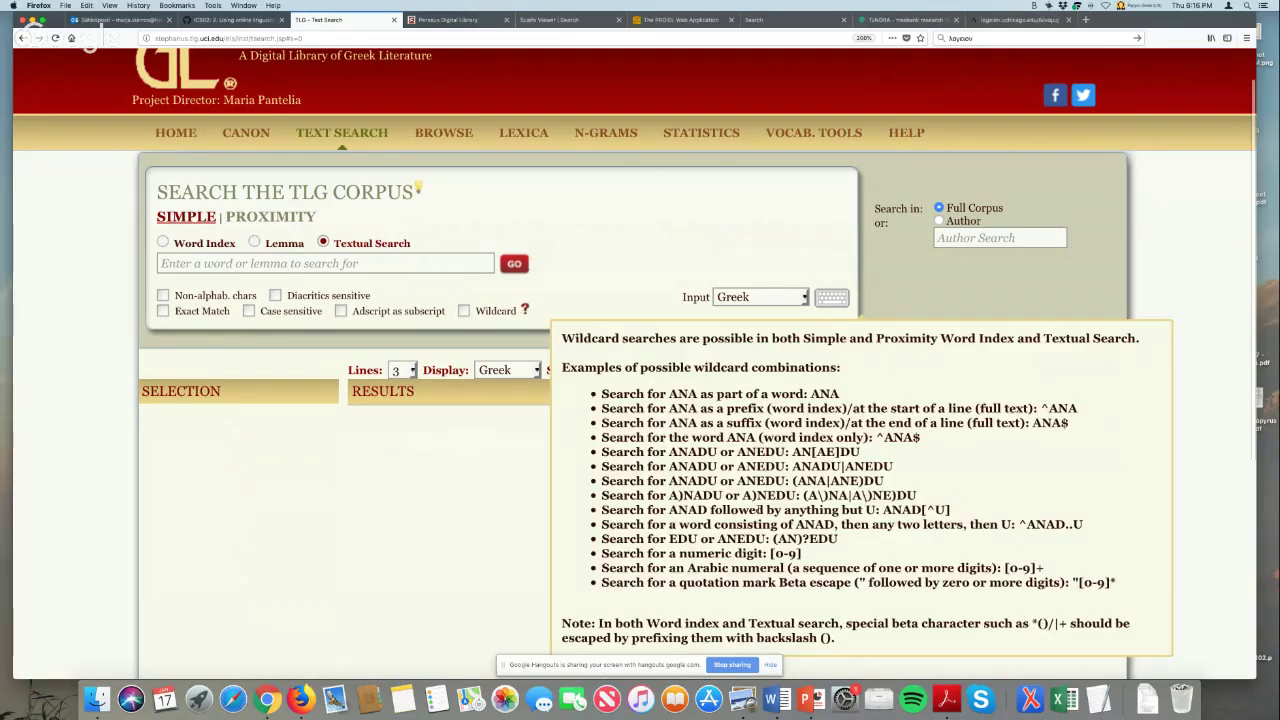
{"action": "left_click", "coordinate": [465, 311]}
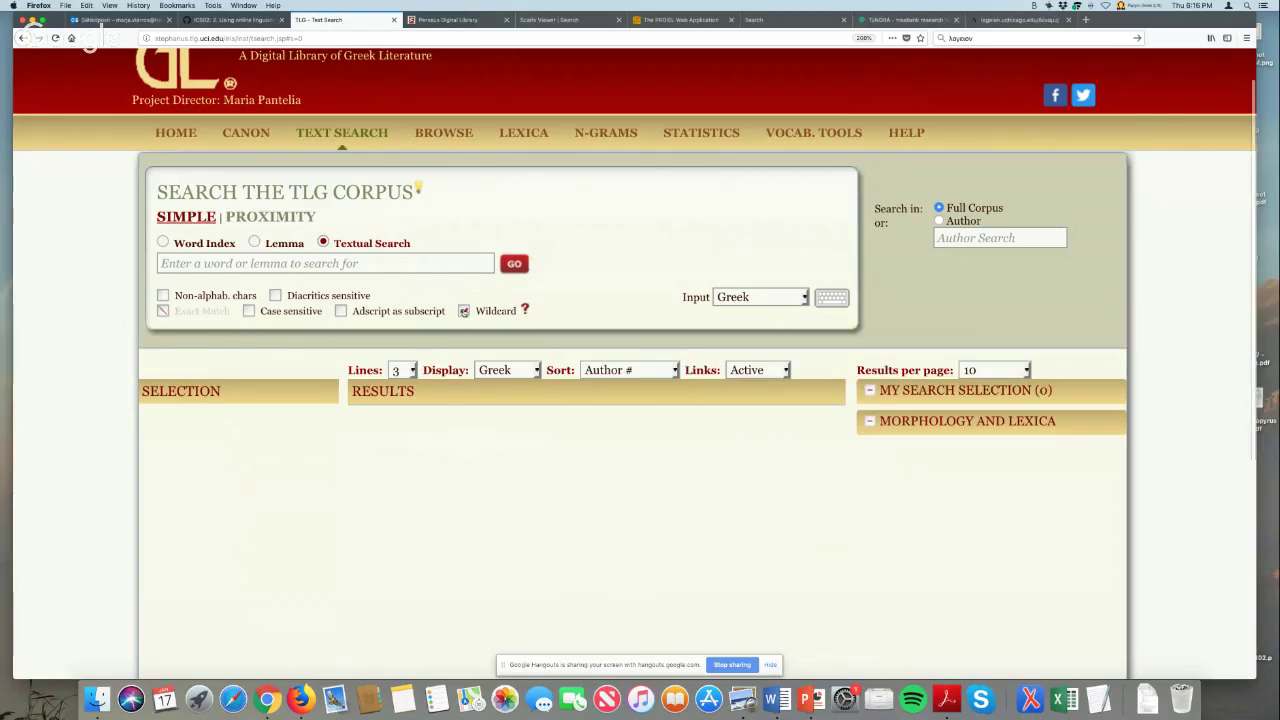
{"action": "left_click", "coordinate": [204, 265]}
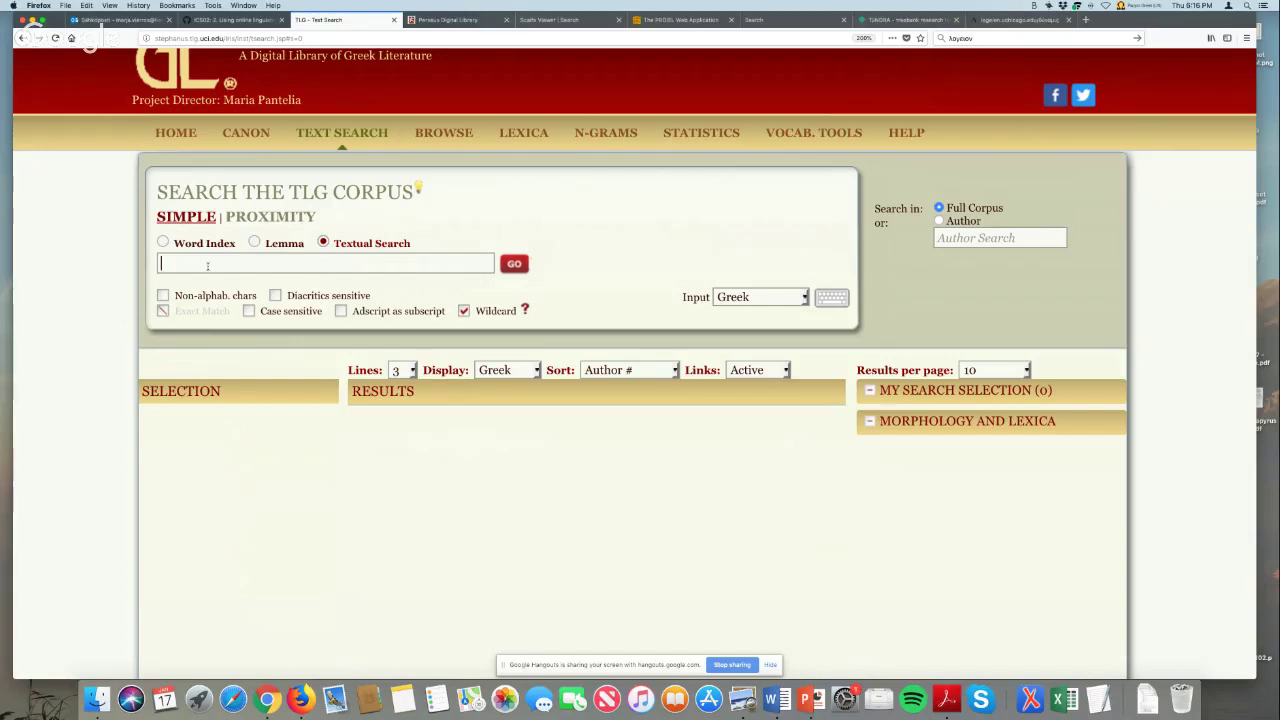
{"action": "type", "text": "σ.σψα"}
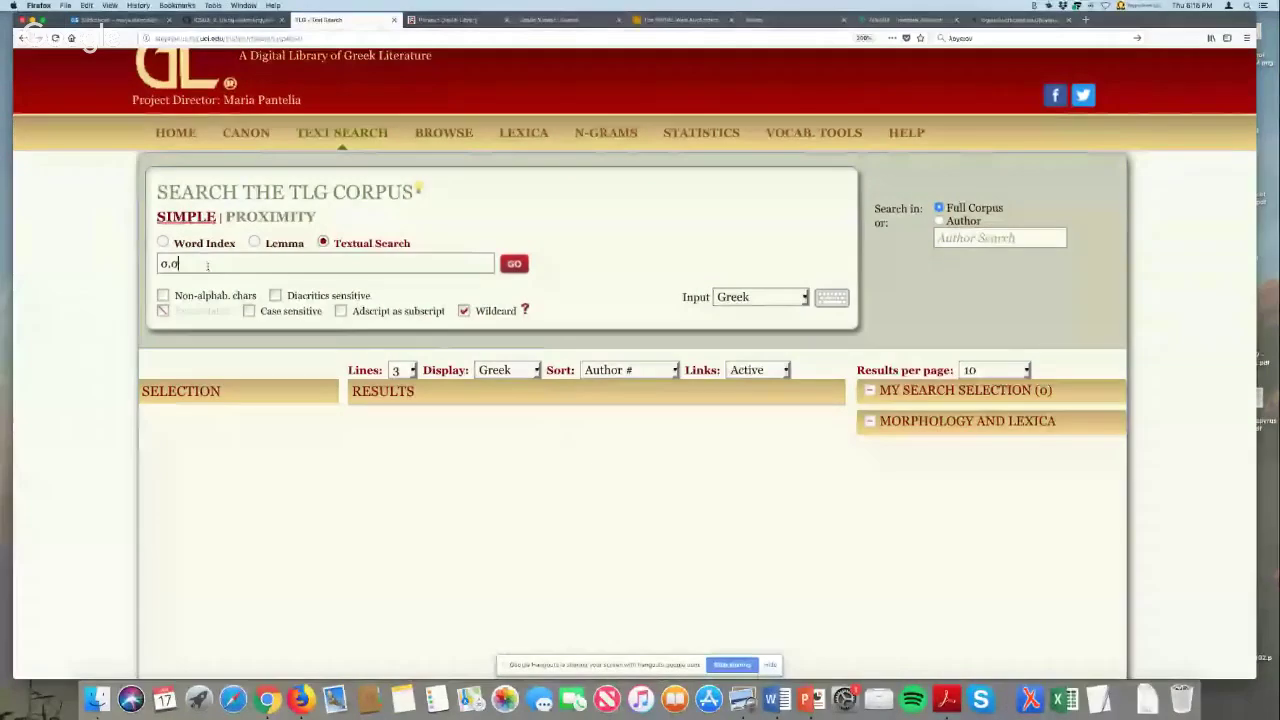
{"action": "key", "text": "BackSpace"}
{"action": "key", "text": "BackSpace"}
{"action": "type", "text": "θαι"}
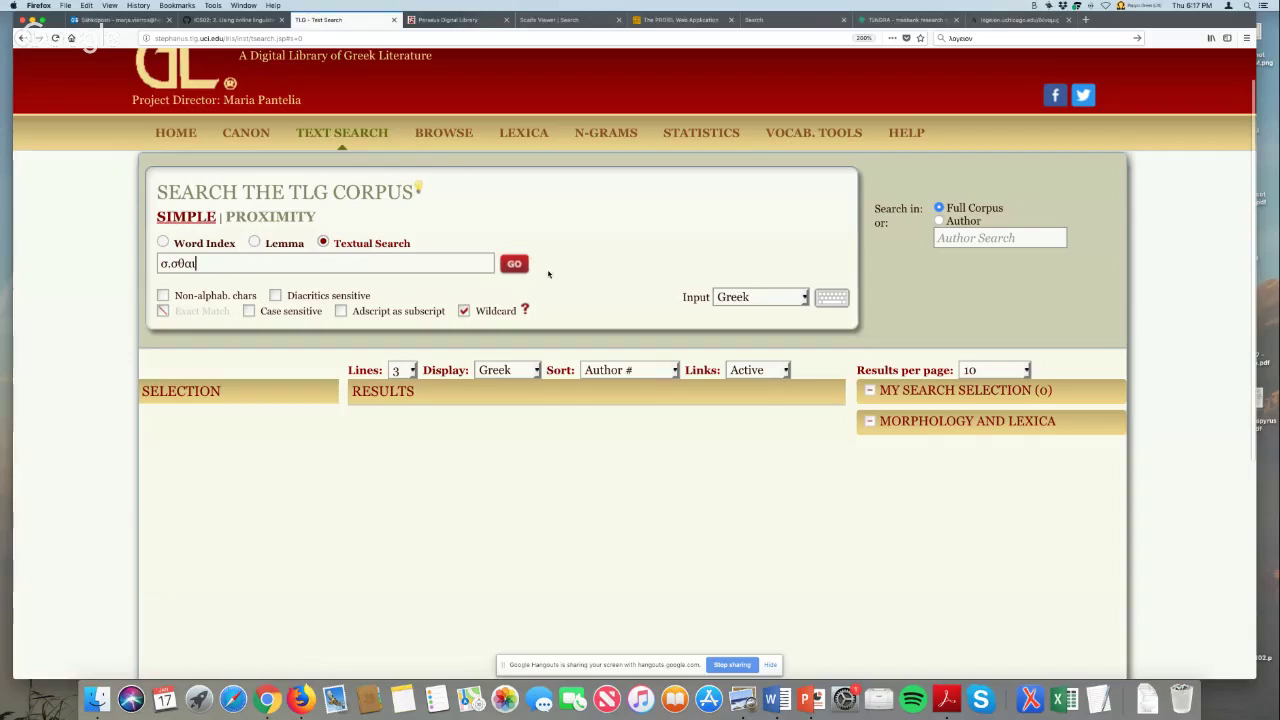
{"action": "left_click", "coordinate": [515, 264]}
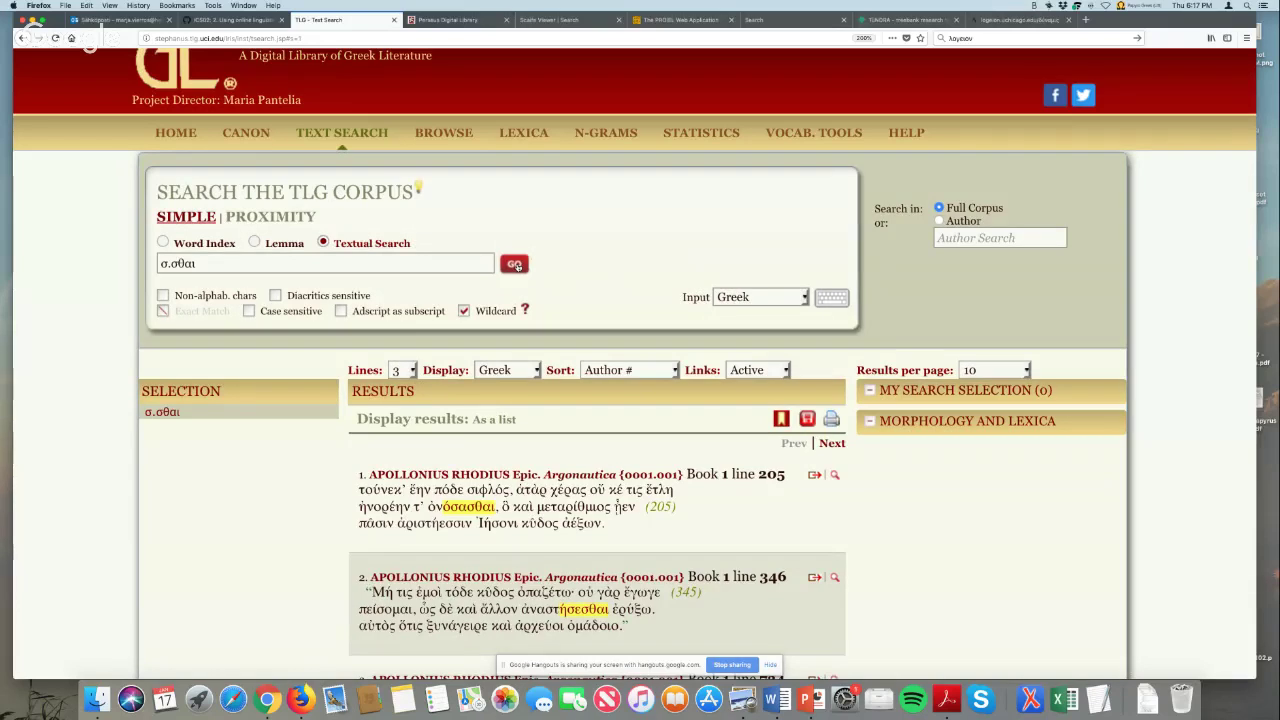
Examine the passages found by the σ.σθαι wildcard search and the highlighted letter sequences in them.
{"action": "scroll", "coordinate": [506, 311], "scroll_direction": "down", "scroll_amount": 1}
{"action": "scroll", "coordinate": [506, 311], "scroll_direction": "down", "scroll_amount": 5}
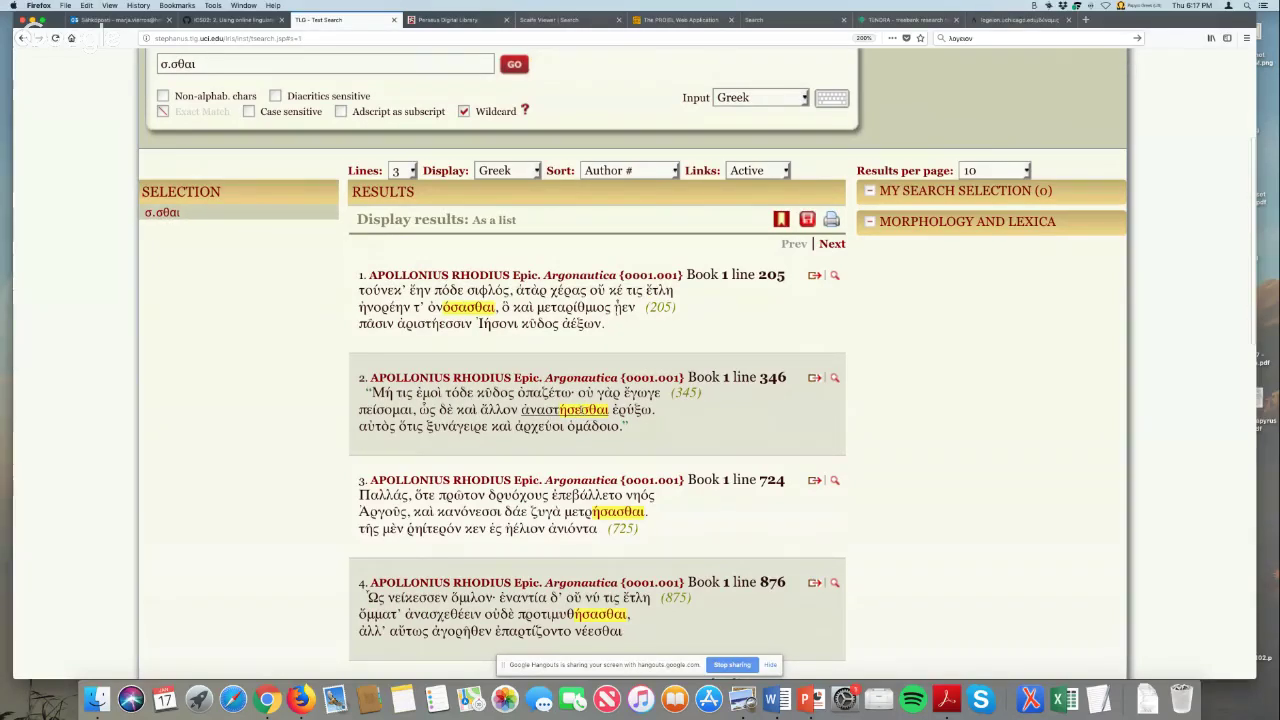
{"action": "scroll", "coordinate": [170, 151], "scroll_direction": "up", "scroll_amount": 3}
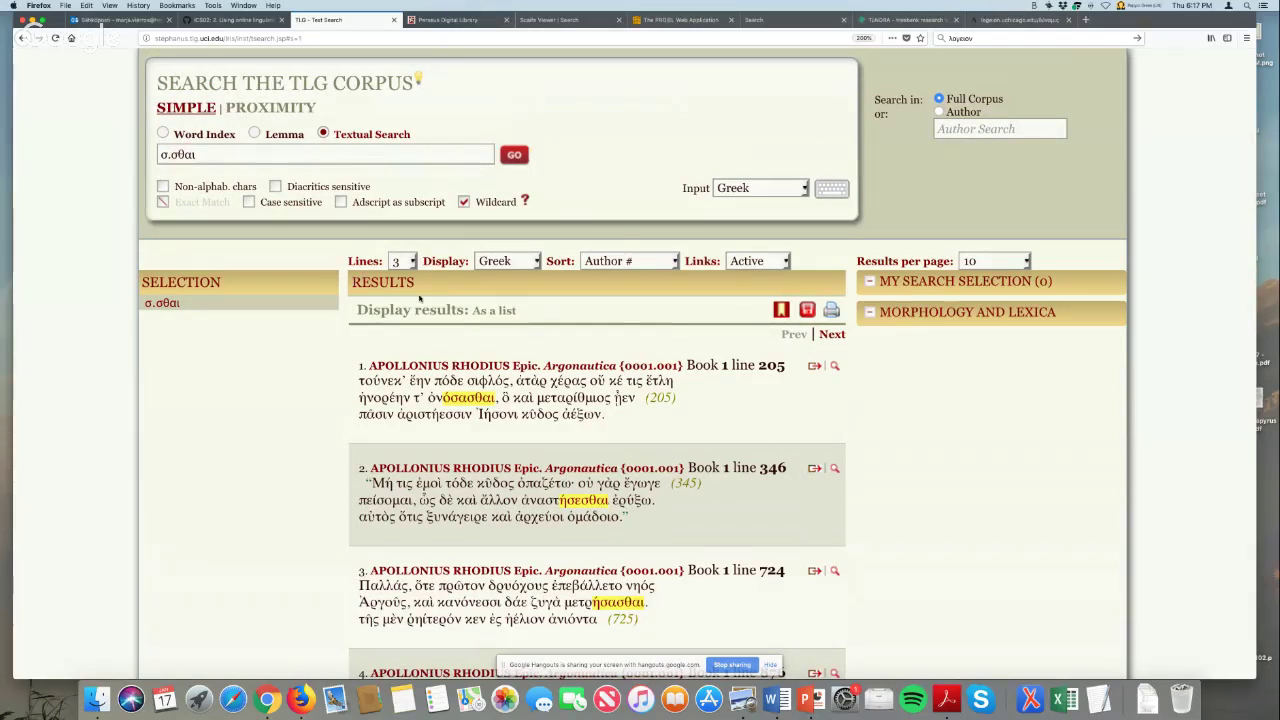
{"action": "scroll", "coordinate": [404, 297], "scroll_direction": "down", "scroll_amount": 3}
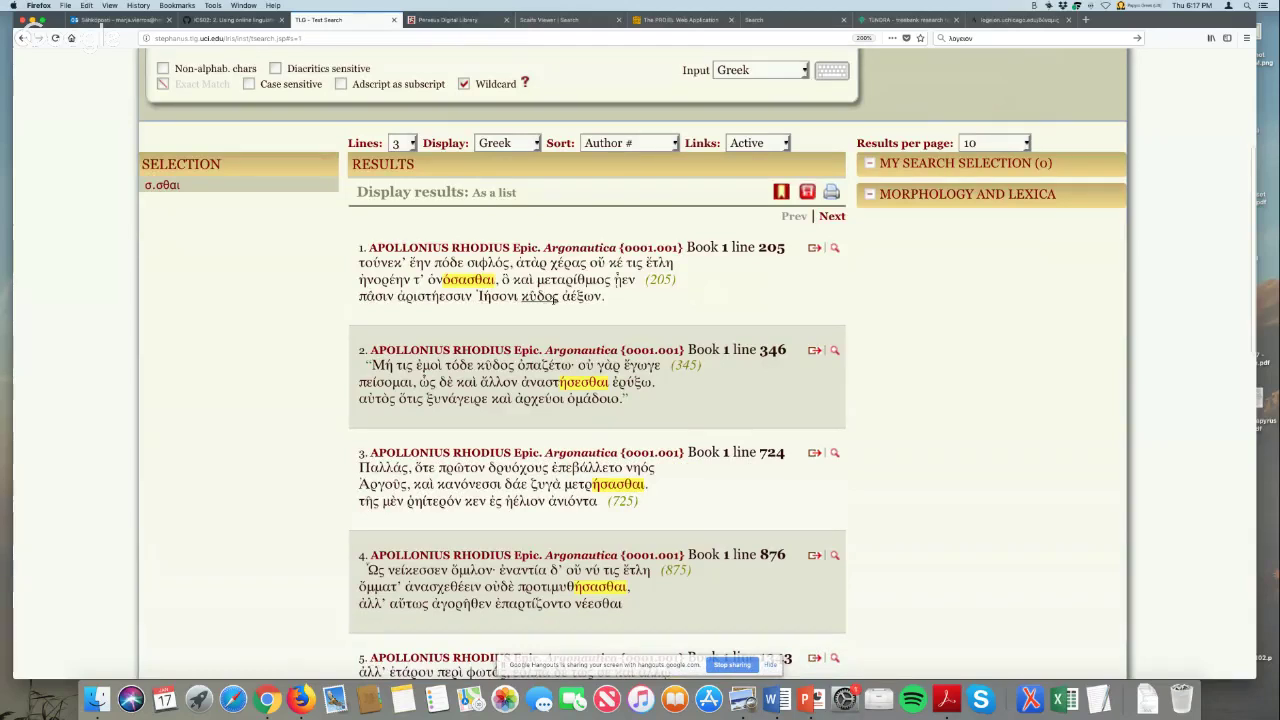
{"action": "scroll", "coordinate": [555, 300], "scroll_direction": "down", "scroll_amount": 1}
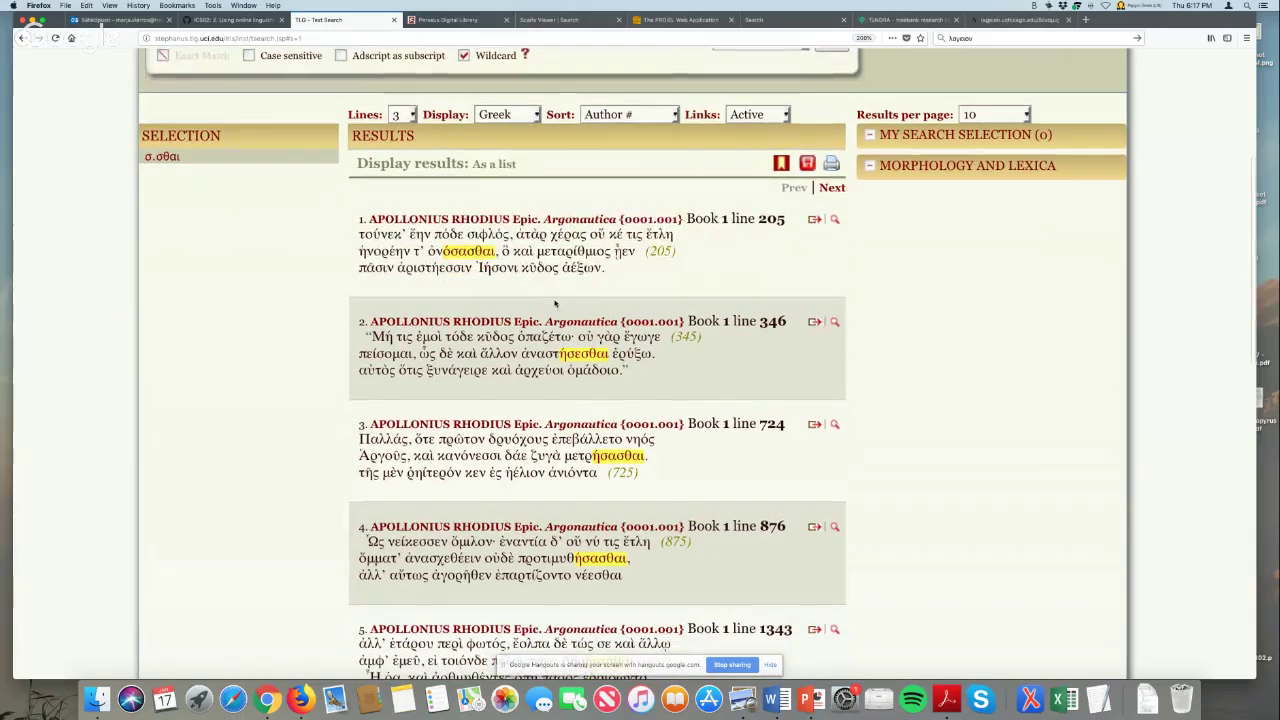
{"action": "scroll", "coordinate": [561, 286], "scroll_direction": "down", "scroll_amount": 2}
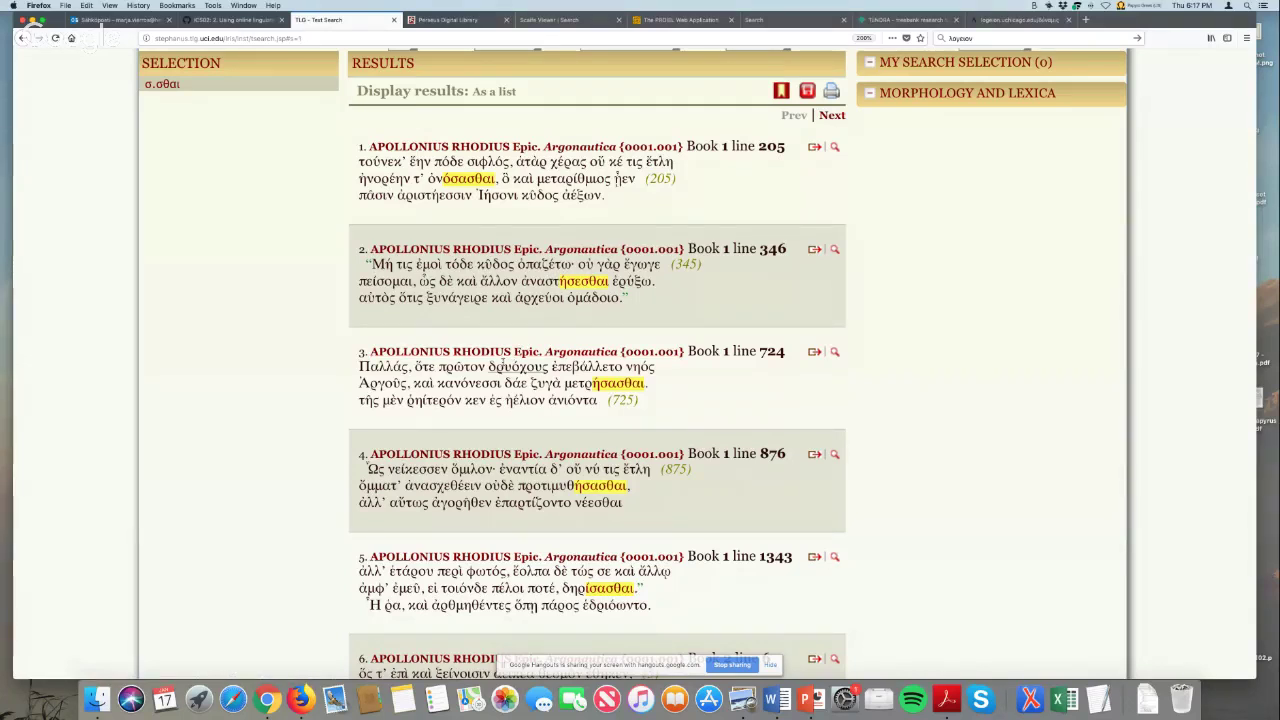
{"action": "scroll", "coordinate": [503, 366], "scroll_direction": "up", "scroll_amount": 1}
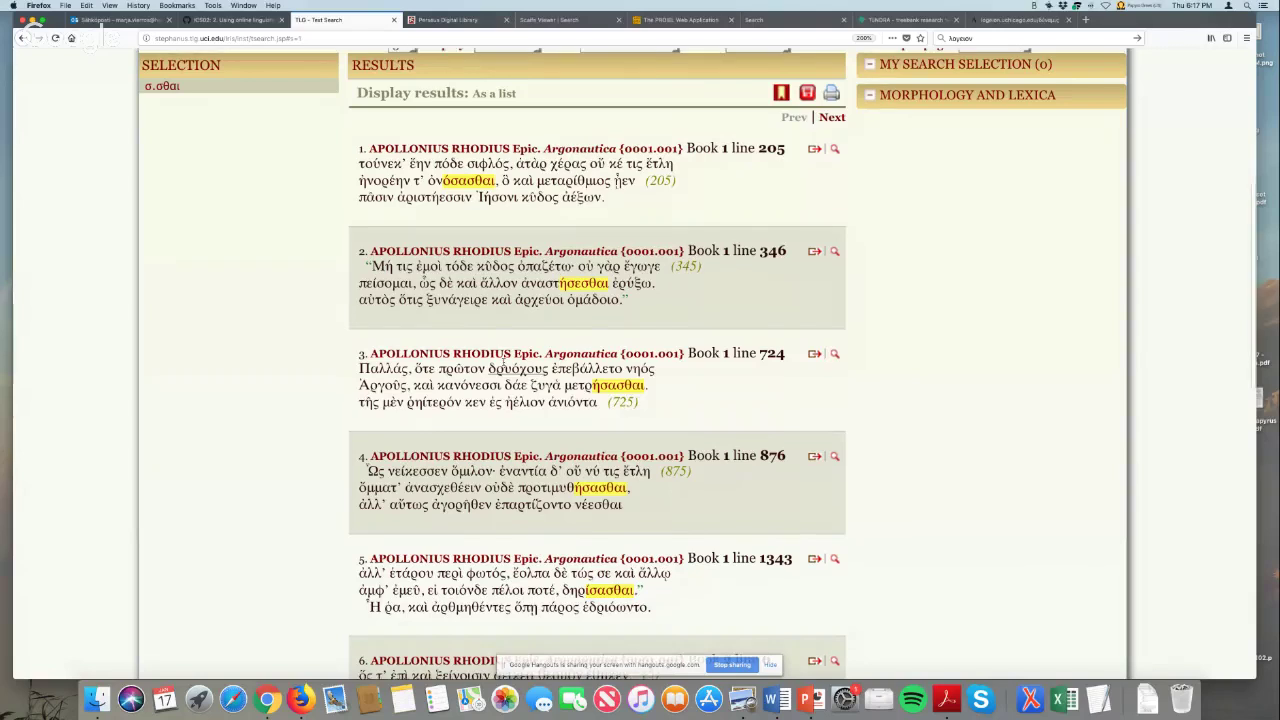
{"action": "scroll", "coordinate": [503, 360], "scroll_direction": "up", "scroll_amount": 5}
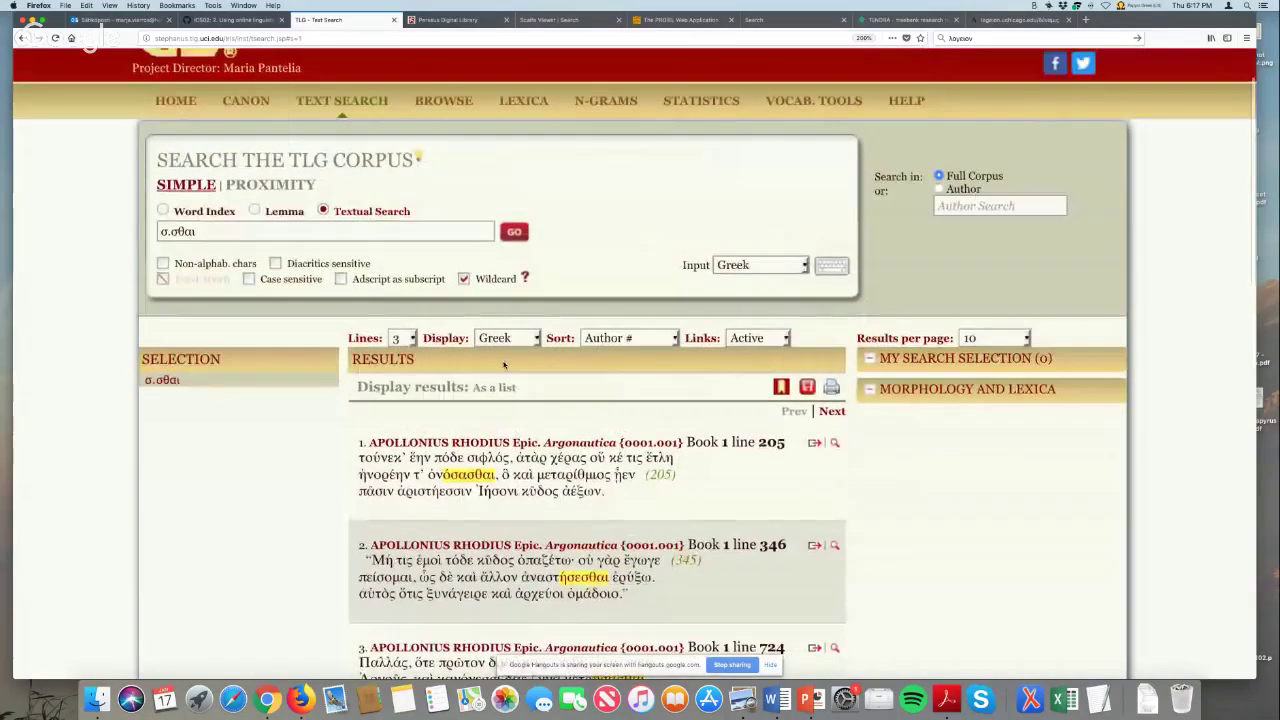
Switch to a Proximity search, select its Word Index mode briefly and return to Textual Search.
{"action": "scroll", "coordinate": [470, 395], "scroll_direction": "down", "scroll_amount": 1}
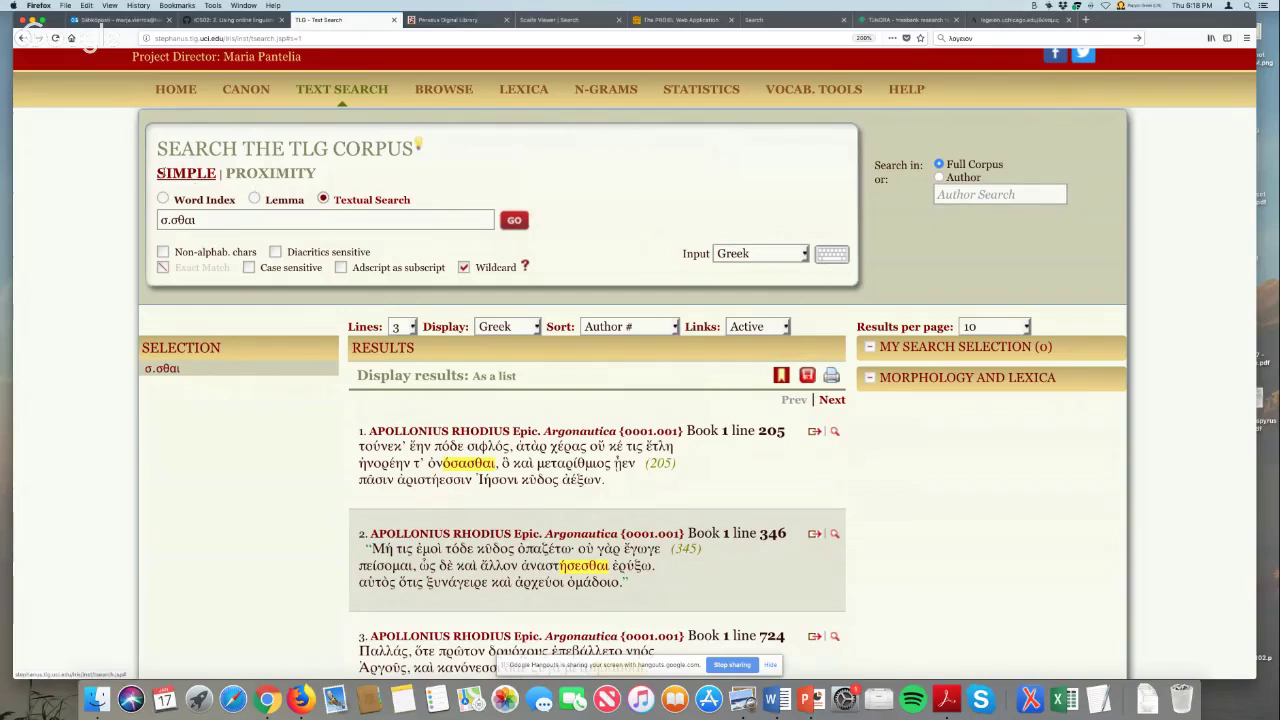
{"action": "left_click", "coordinate": [276, 175]}
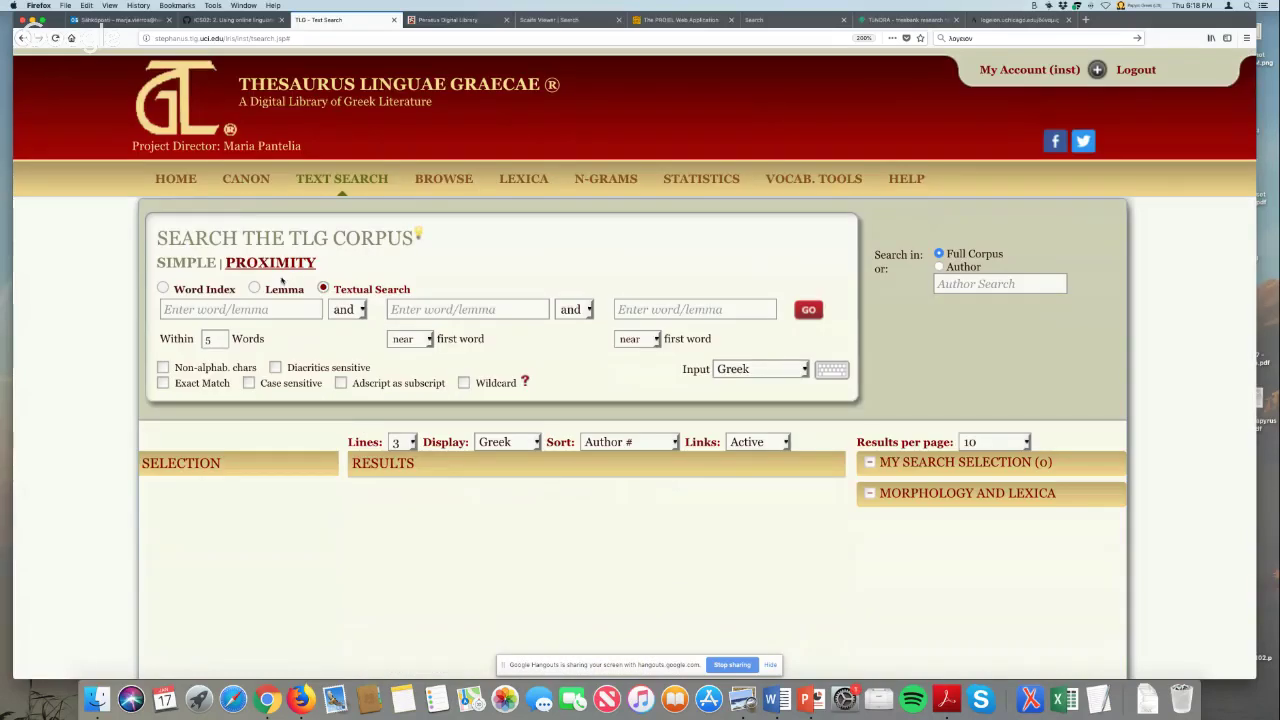
{"action": "left_click", "coordinate": [228, 290]}
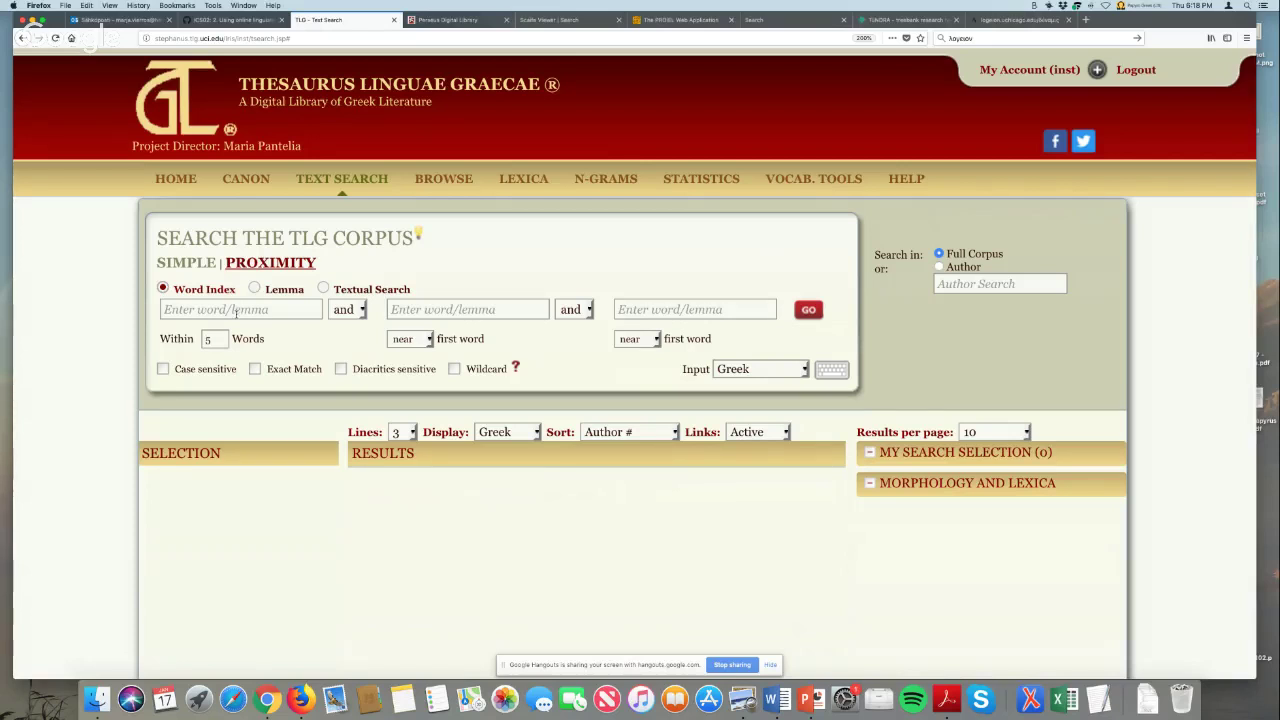
{"action": "left_click", "coordinate": [244, 310]}
{"action": "left_click", "coordinate": [323, 289]}
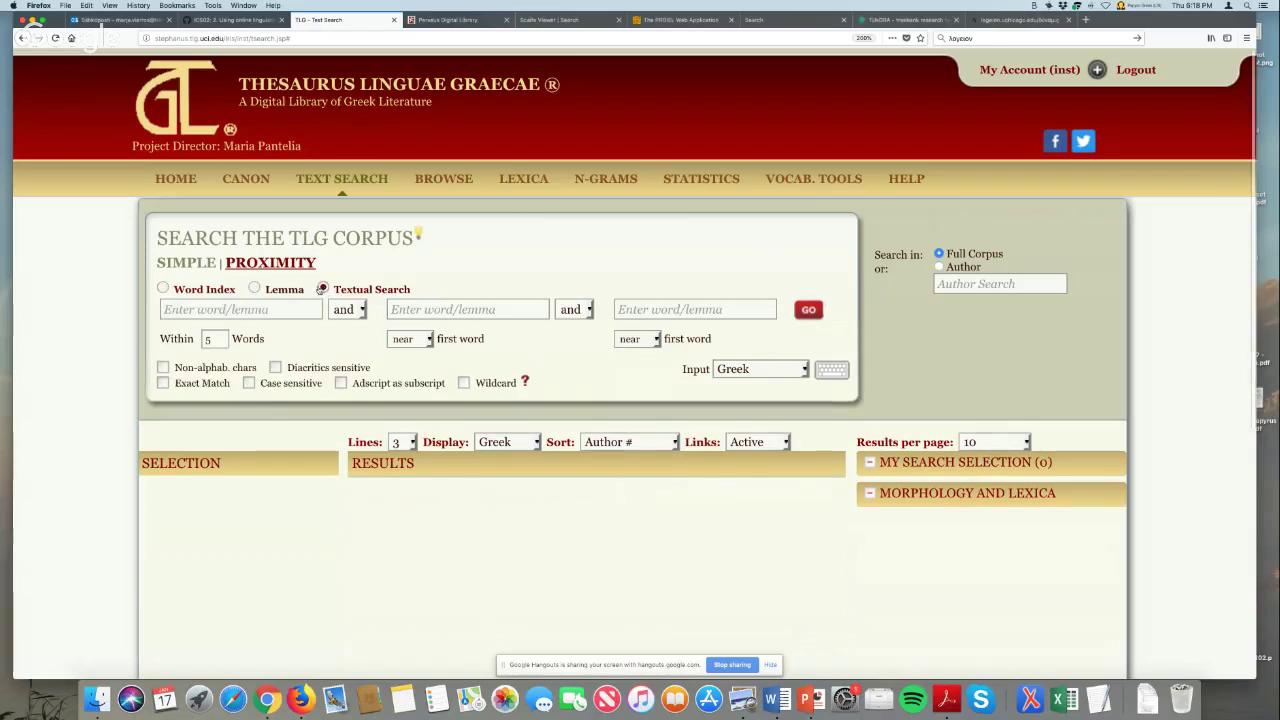
Run a wildcard proximity search for λεγω with σ.σθαι before the first word, within 5 words.
{"action": "left_click", "coordinate": [464, 384]}
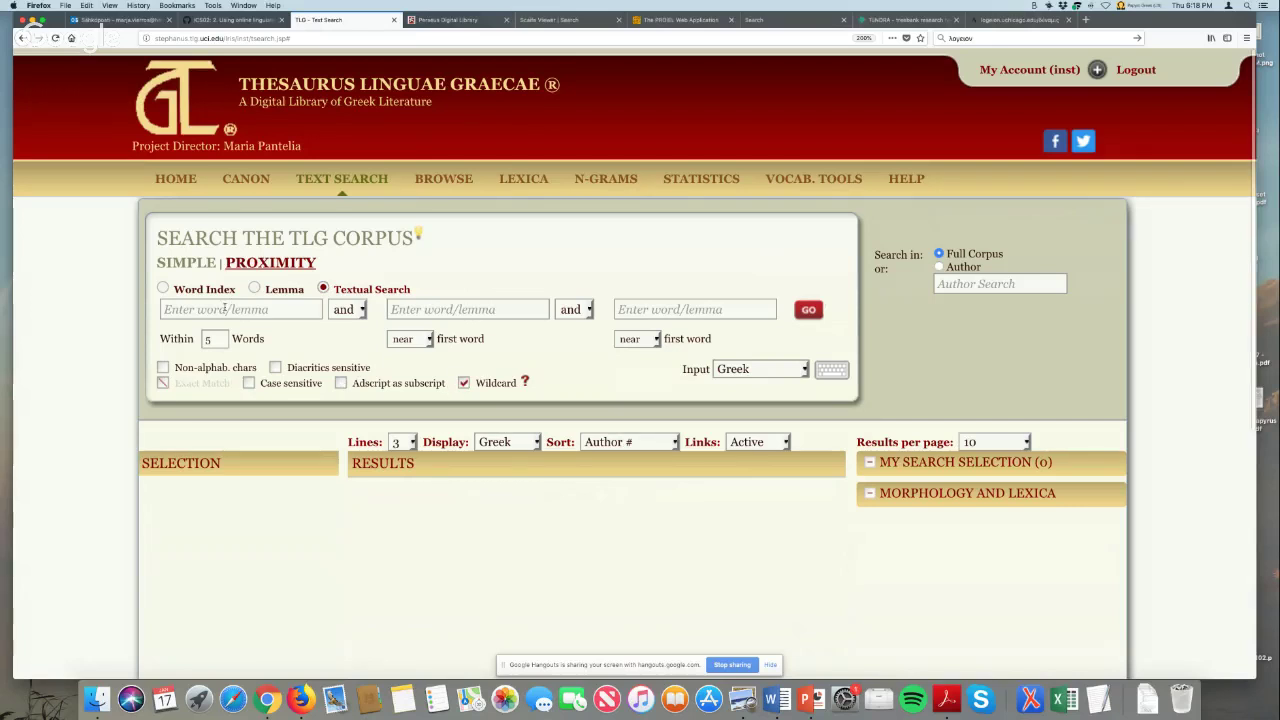
{"action": "left_click", "coordinate": [225, 309]}
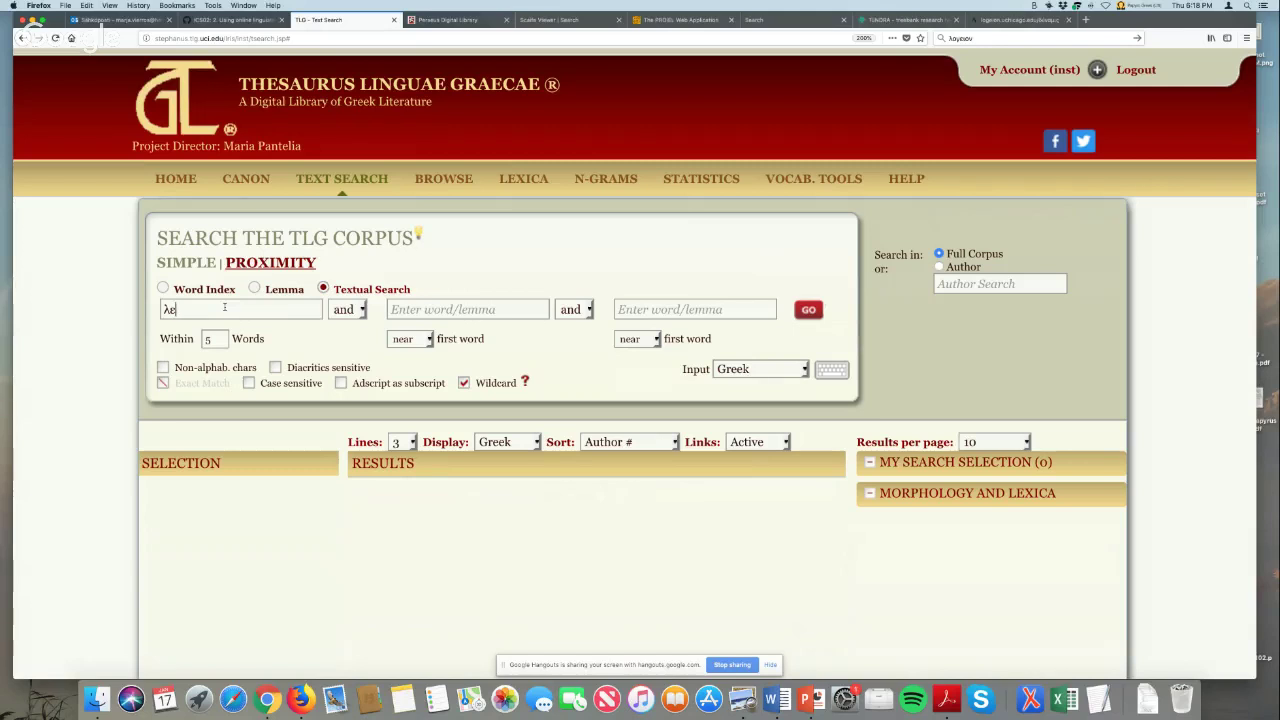
{"action": "type", "text": "γω"}
{"action": "left_click", "coordinate": [428, 310]}
{"action": "type", "text": "ο.οθαι"}
{"action": "left_click", "coordinate": [430, 340]}
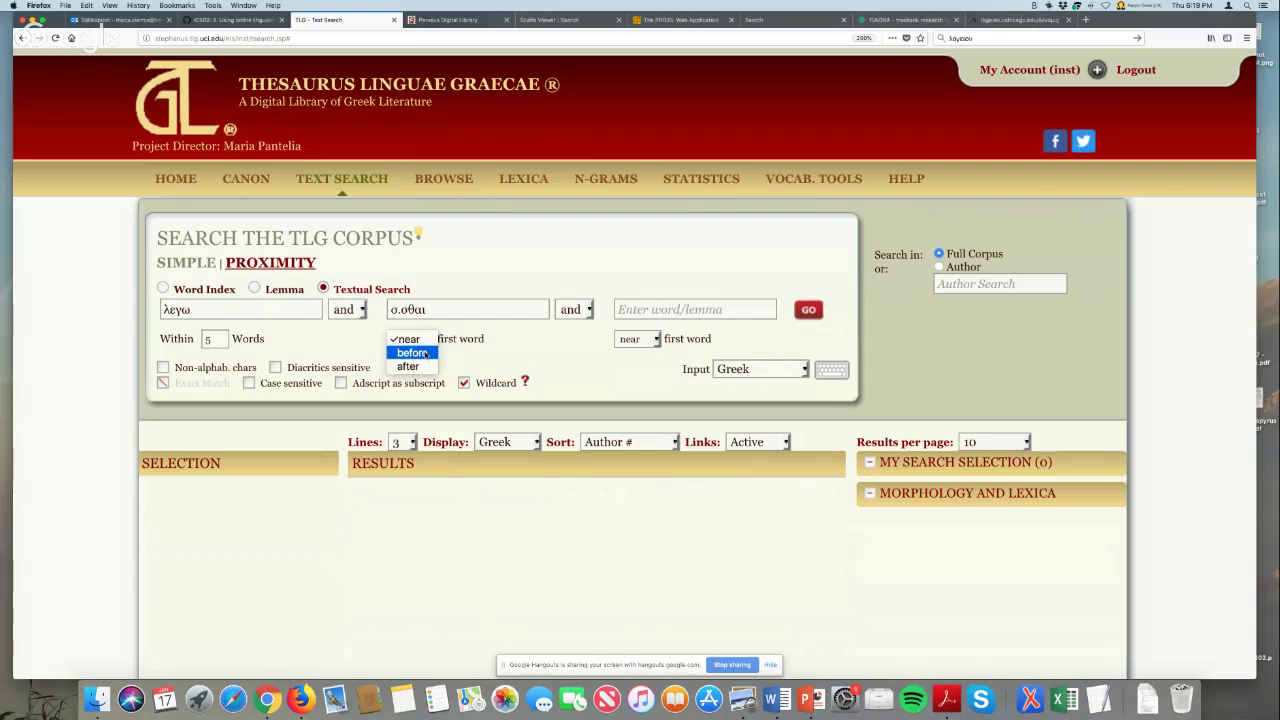
{"action": "left_click", "coordinate": [426, 354]}
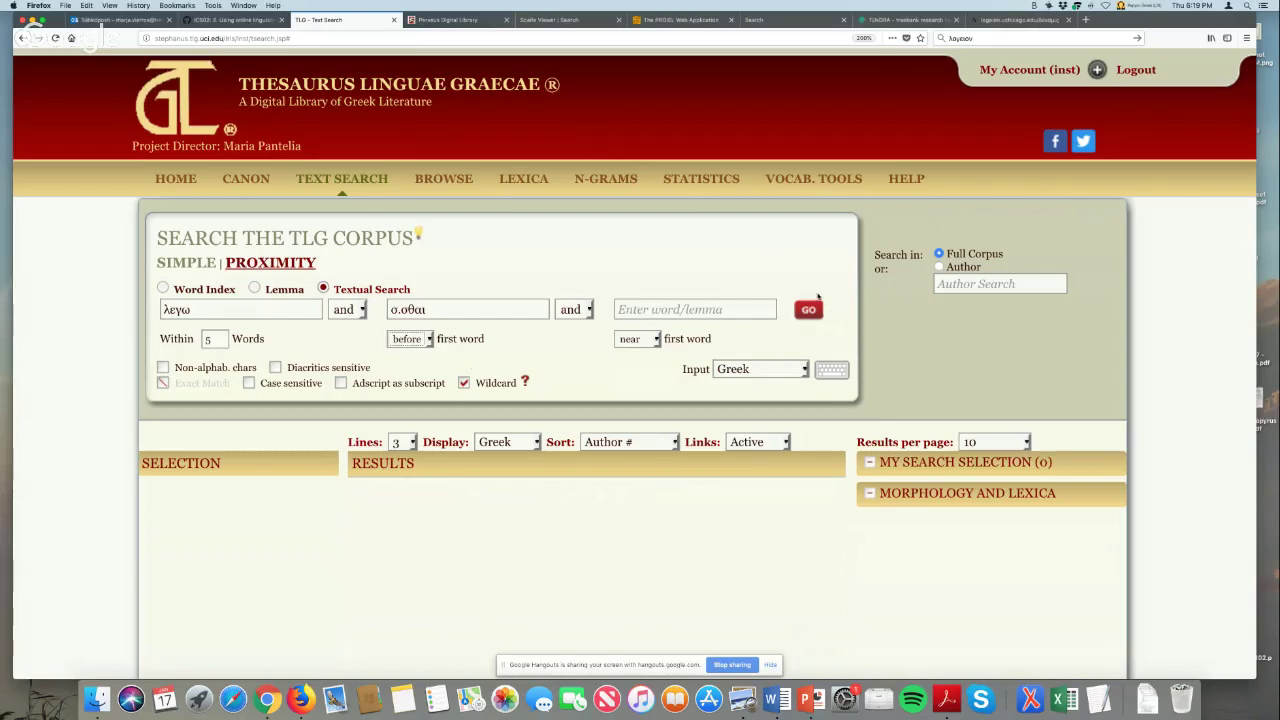
{"action": "left_click", "coordinate": [808, 310]}
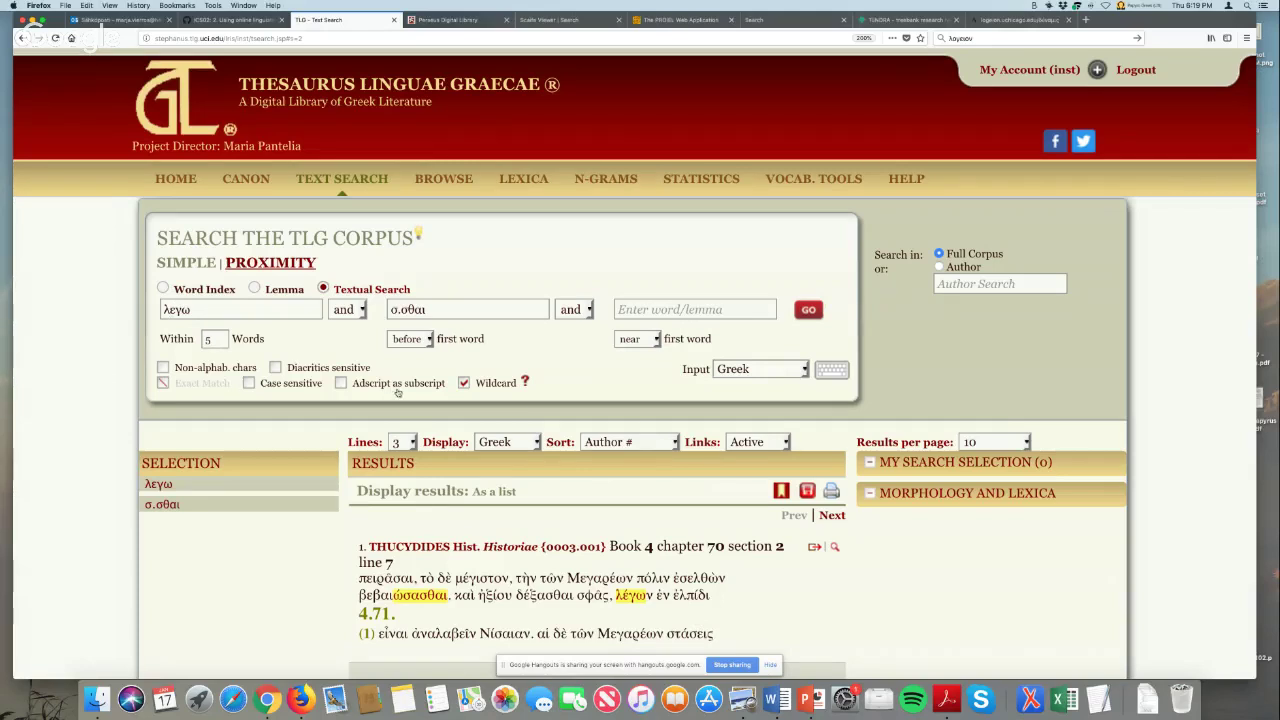
Review the matched passages and rerun the proximity search with σ.σθαι set to come after the first word.
{"action": "scroll", "coordinate": [398, 393], "scroll_direction": "down", "scroll_amount": 5}
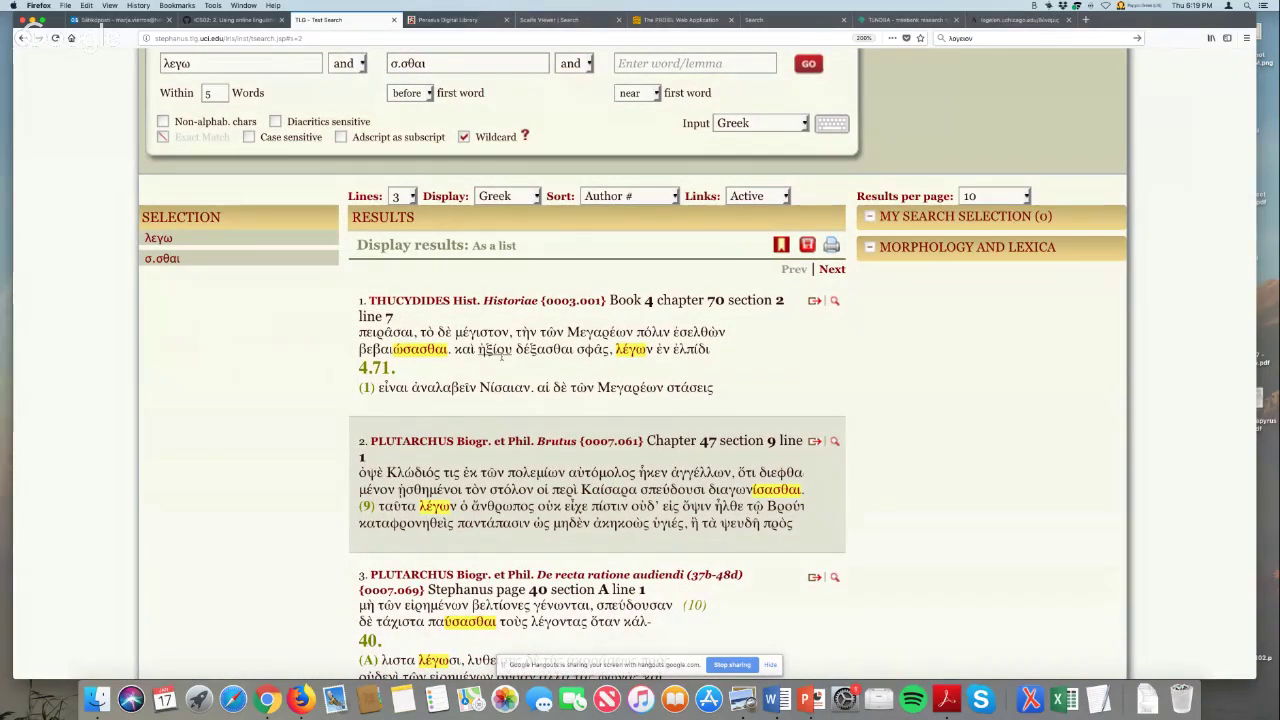
{"action": "scroll", "coordinate": [525, 368], "scroll_direction": "up", "scroll_amount": 1}
{"action": "scroll", "coordinate": [528, 368], "scroll_direction": "up", "scroll_amount": 1}
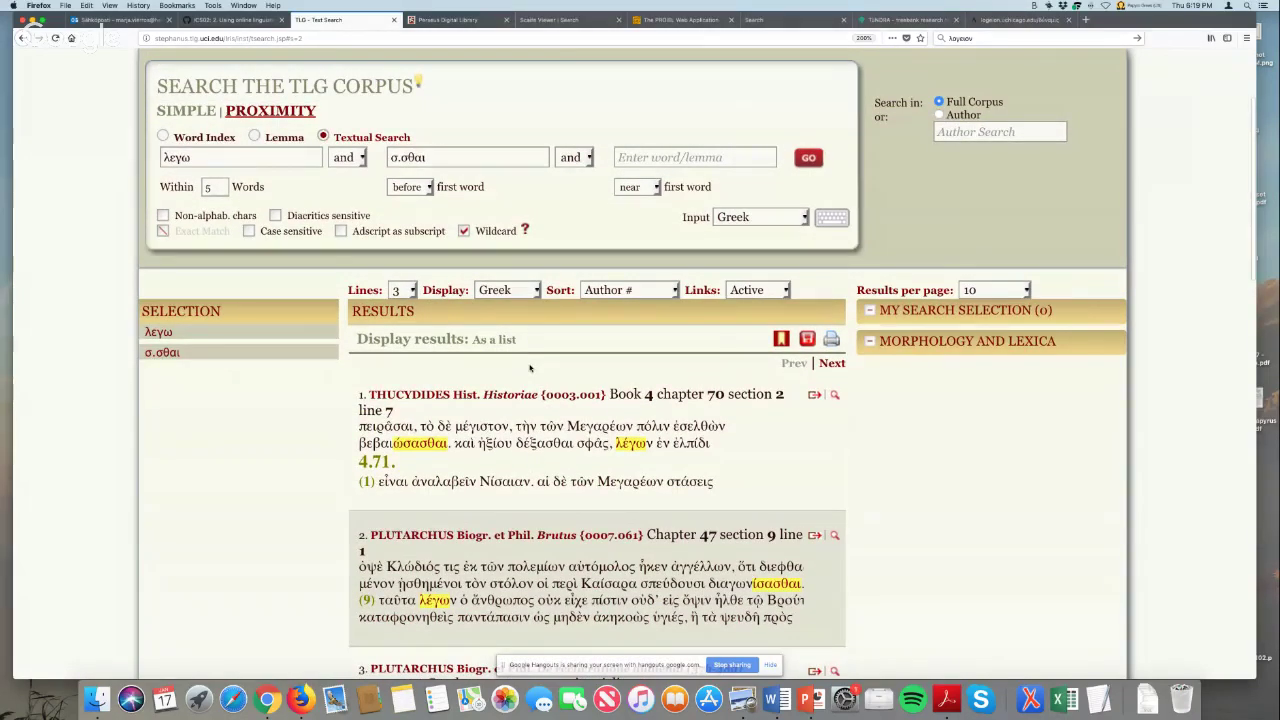
{"action": "scroll", "coordinate": [530, 368], "scroll_direction": "down", "scroll_amount": 3}
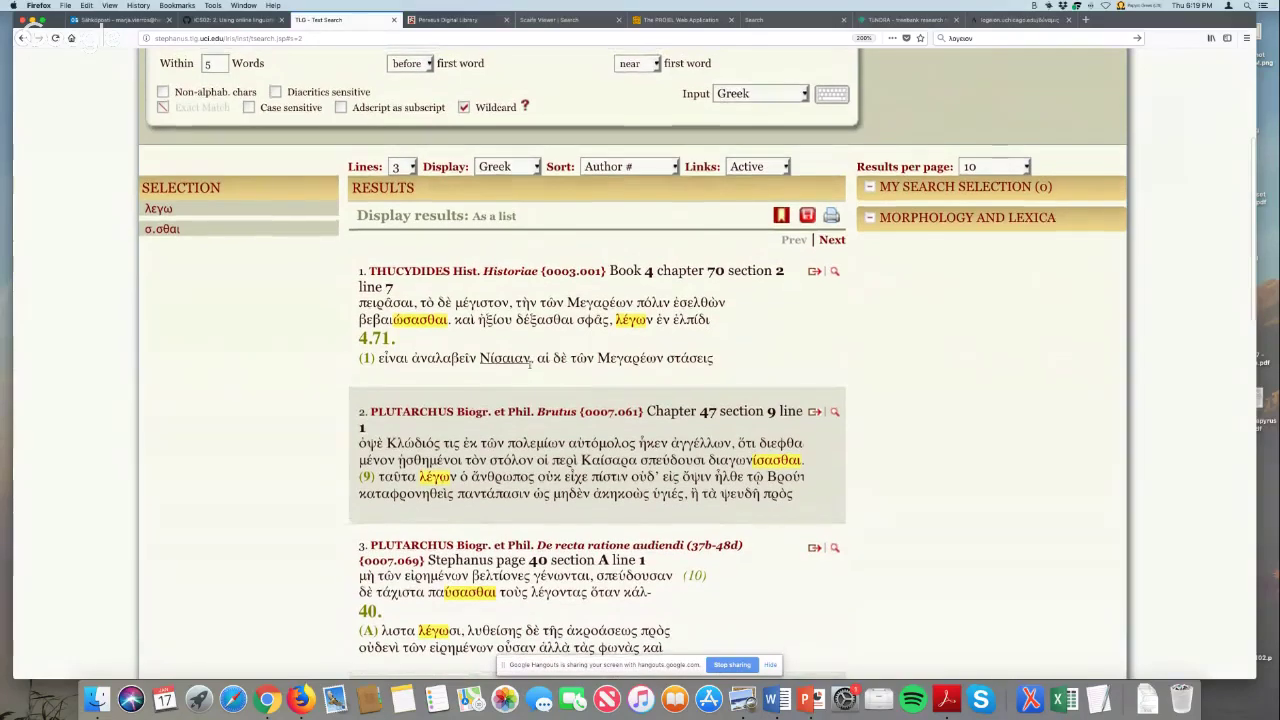
{"action": "scroll", "coordinate": [530, 365], "scroll_direction": "up", "scroll_amount": 2}
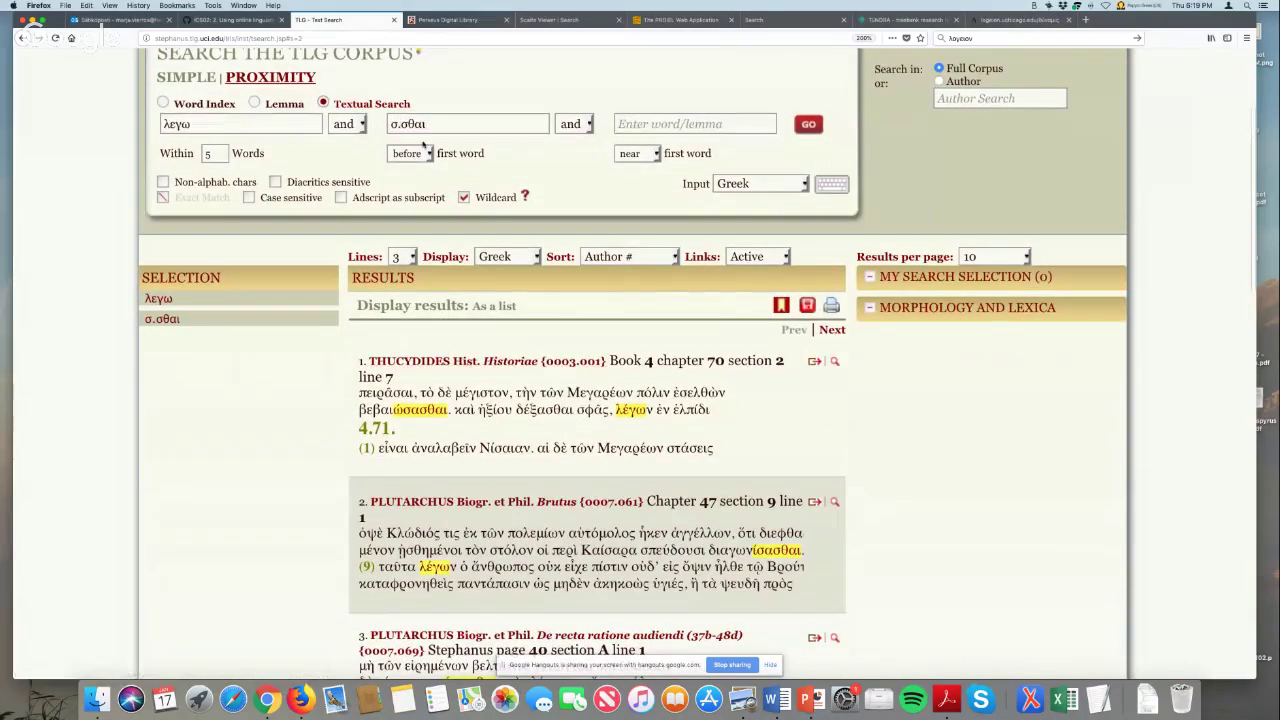
{"action": "left_click", "coordinate": [424, 152]}
{"action": "left_click", "coordinate": [424, 168]}
{"action": "left_click", "coordinate": [807, 125]}
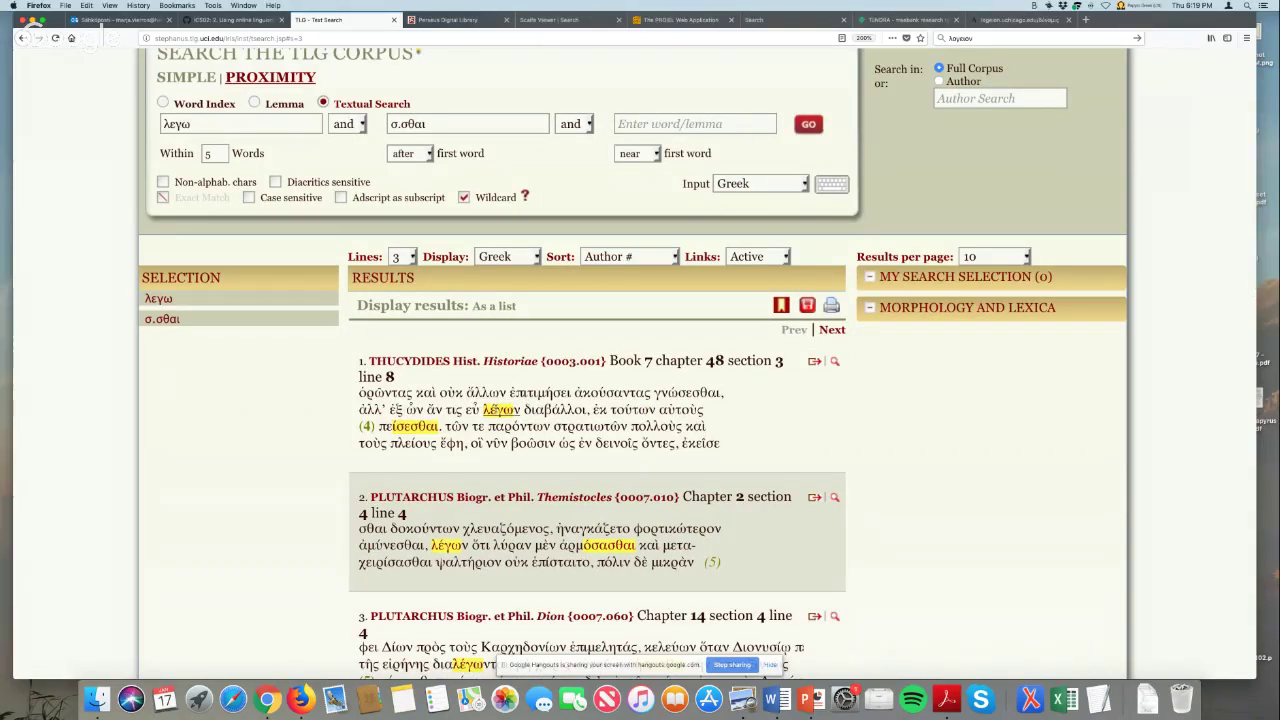
Look over the passages with σ.σθαι after λεγω and return to the earlier lemma search results for Κόρη, -ης, ἡ.
{"action": "scroll", "coordinate": [440, 430], "scroll_direction": "down", "scroll_amount": 2}
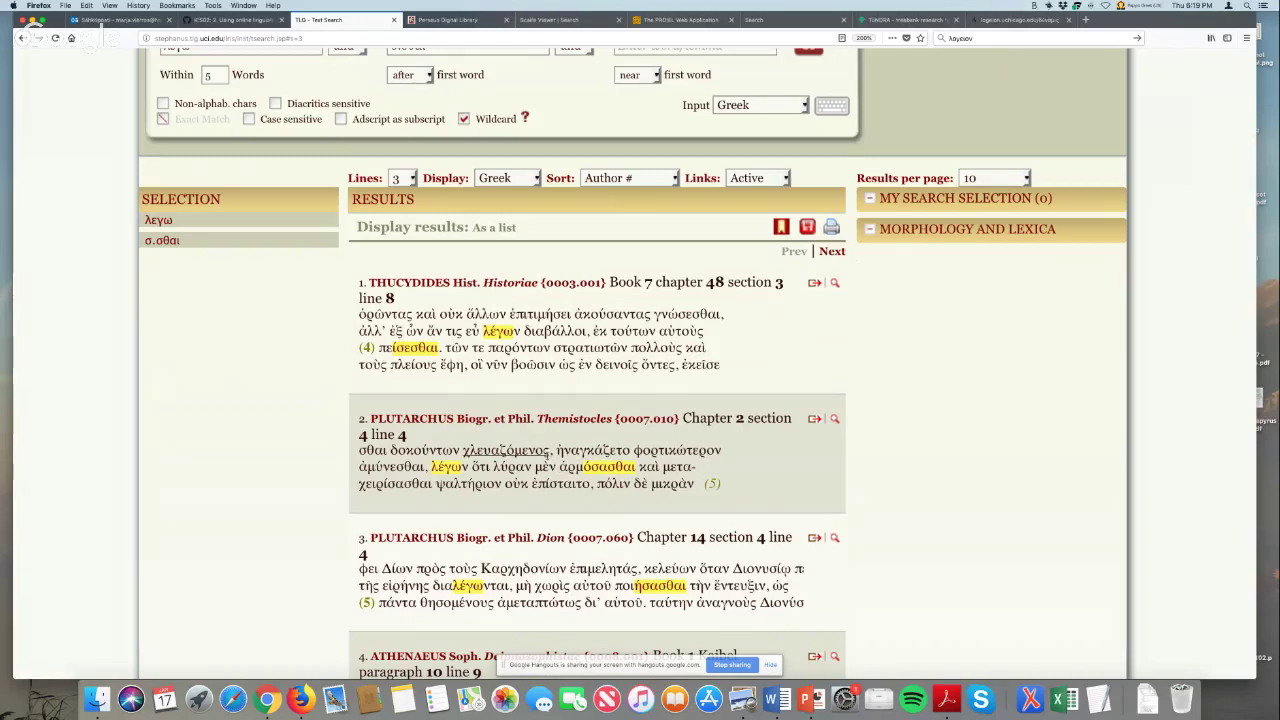
{"action": "scroll", "coordinate": [540, 450], "scroll_direction": "up", "scroll_amount": 3}
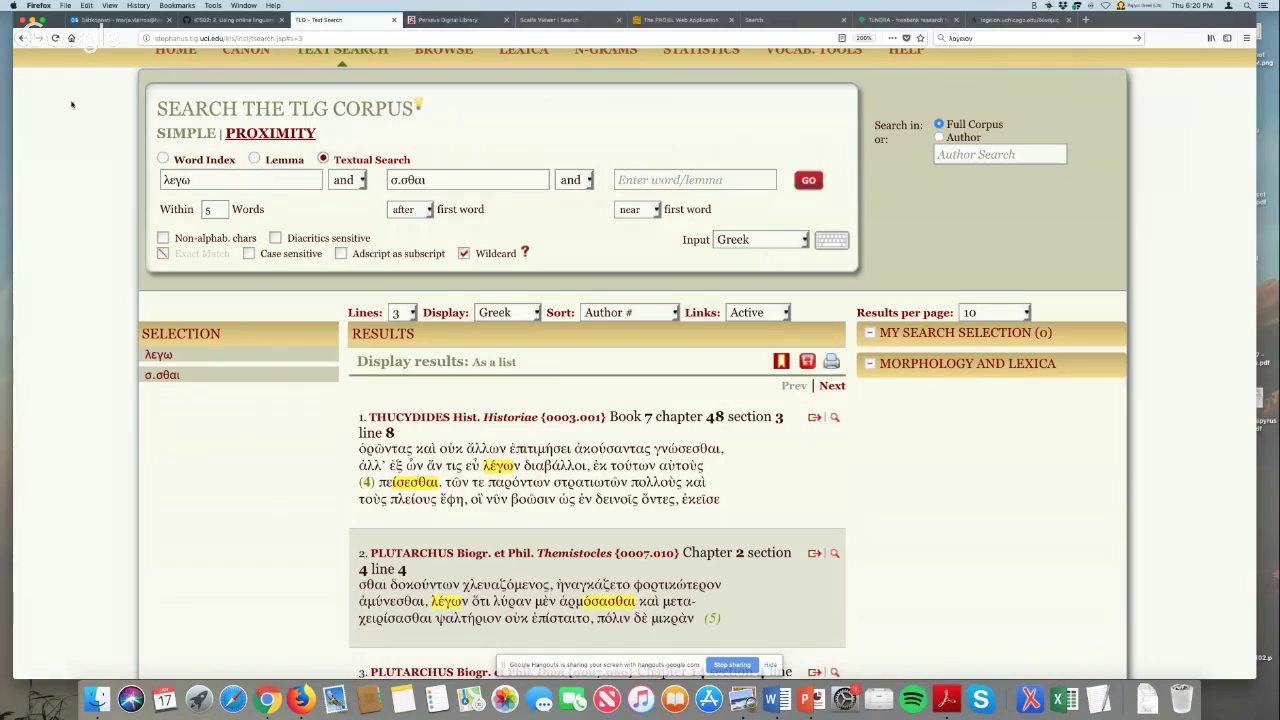
{"action": "left_click", "coordinate": [19, 38]}
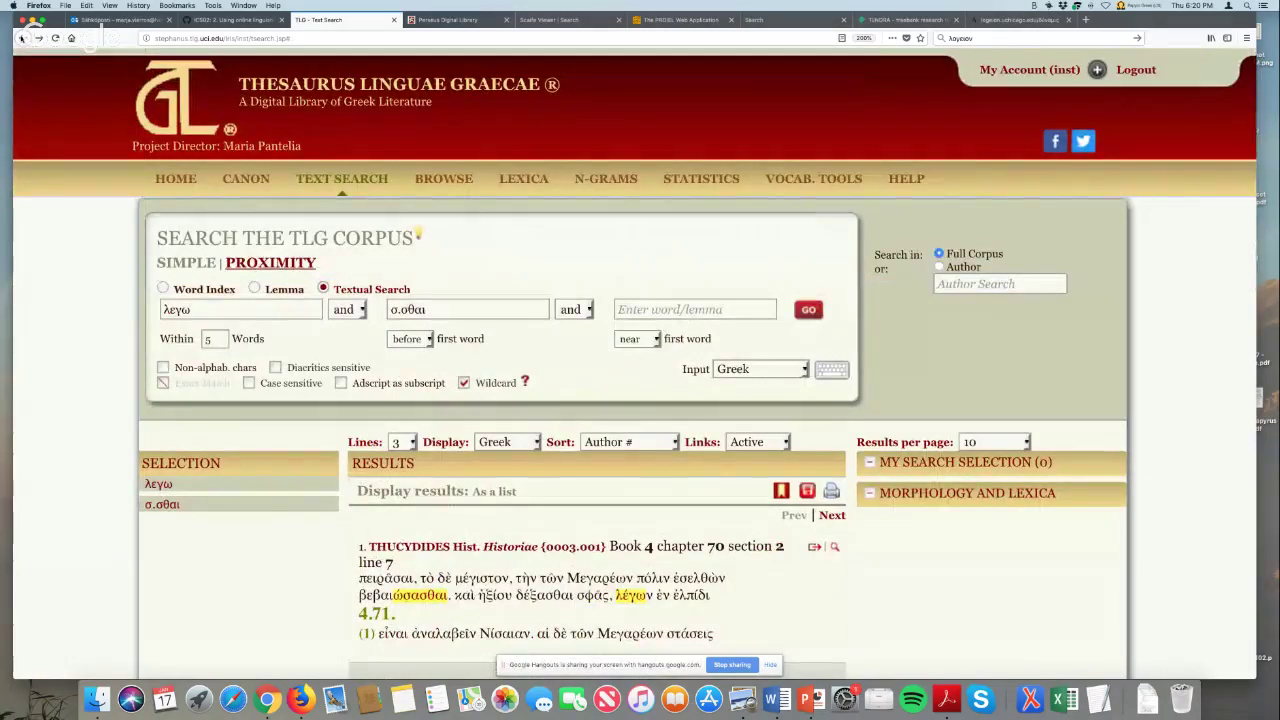
{"action": "left_click", "coordinate": [21, 38]}
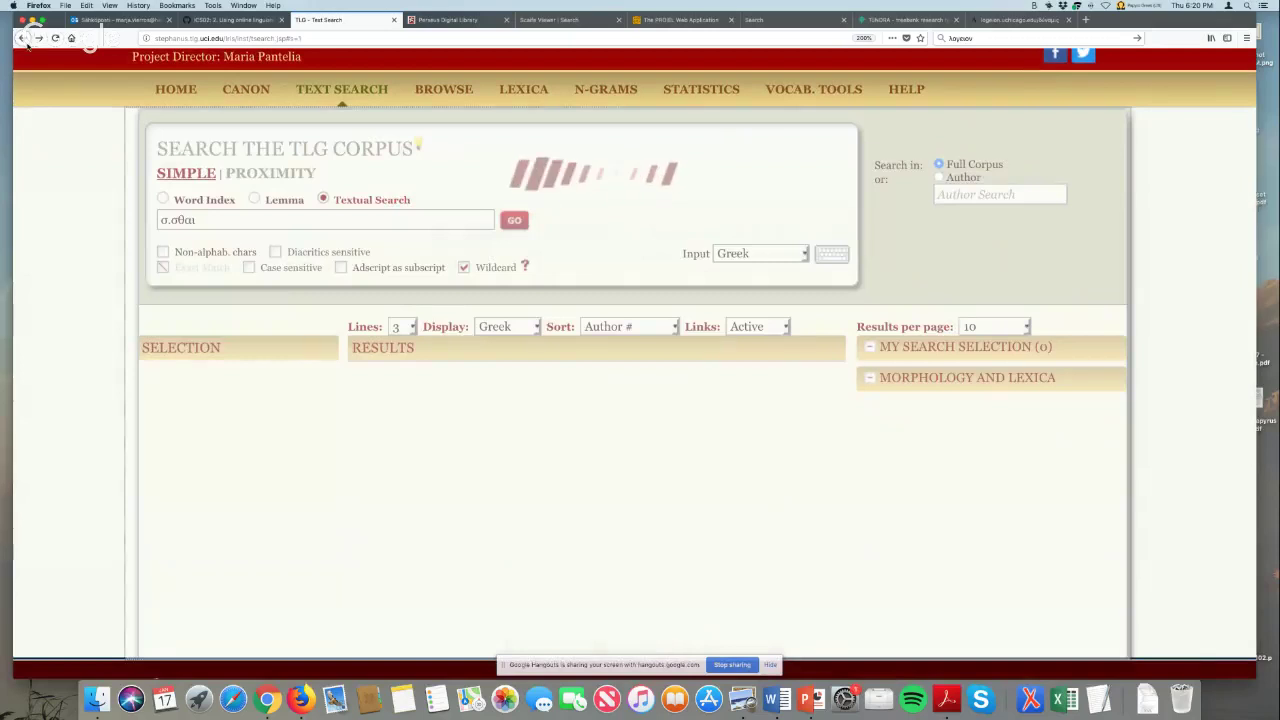
{"action": "left_click", "coordinate": [24, 40]}
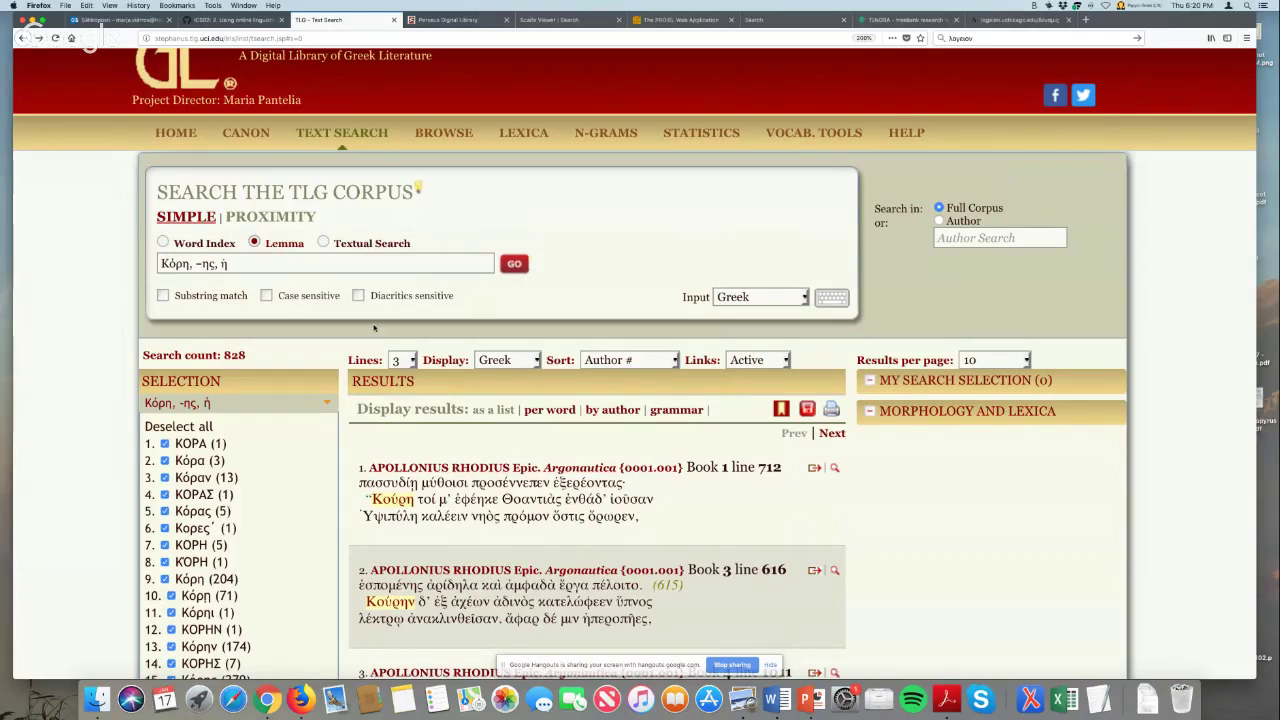
Display the Κόρη lemma results by grammar and limit them to the Genitive and Dative cases.
{"action": "scroll", "coordinate": [374, 328], "scroll_direction": "down", "scroll_amount": 2}
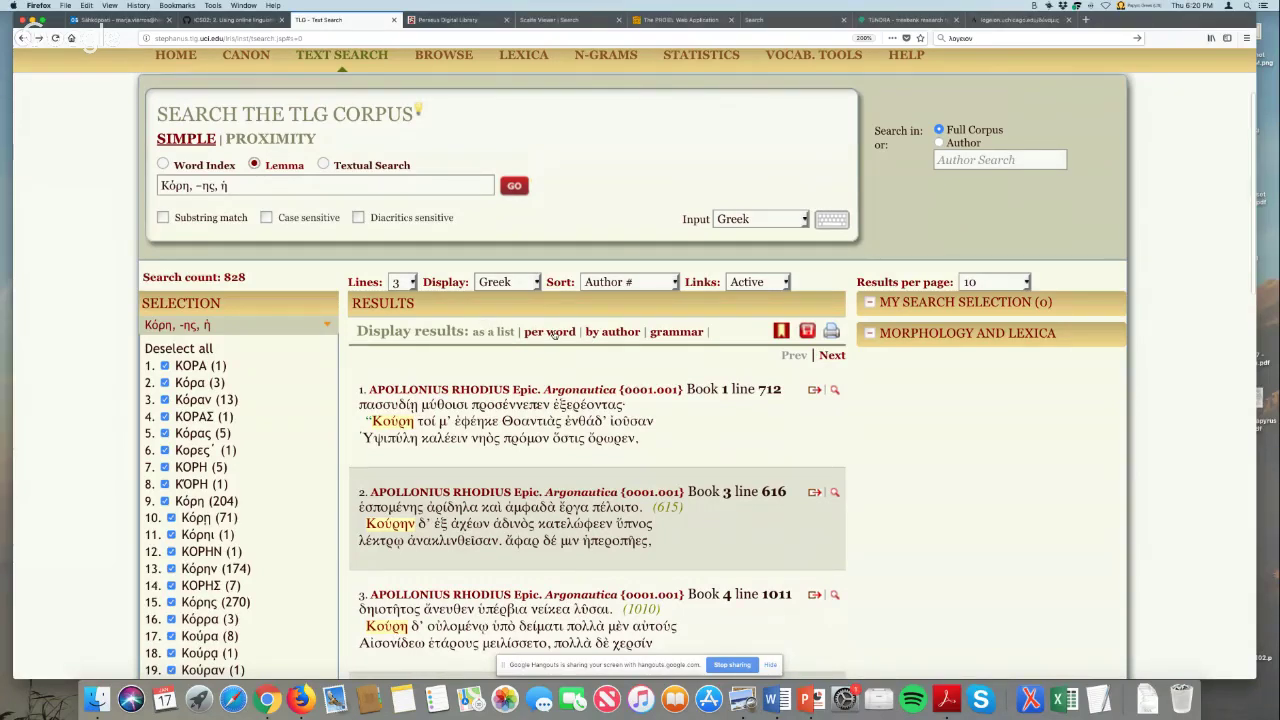
{"action": "left_click", "coordinate": [679, 332]}
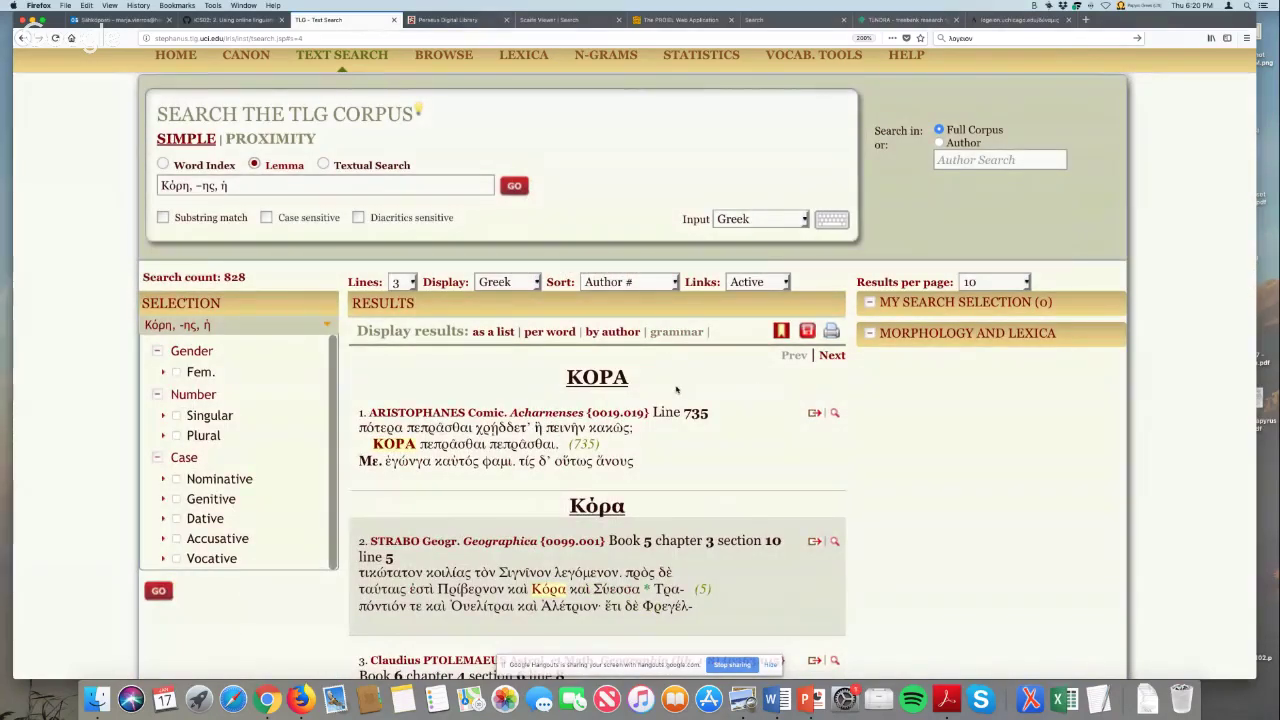
{"action": "scroll", "coordinate": [216, 475], "scroll_direction": "down", "scroll_amount": 1}
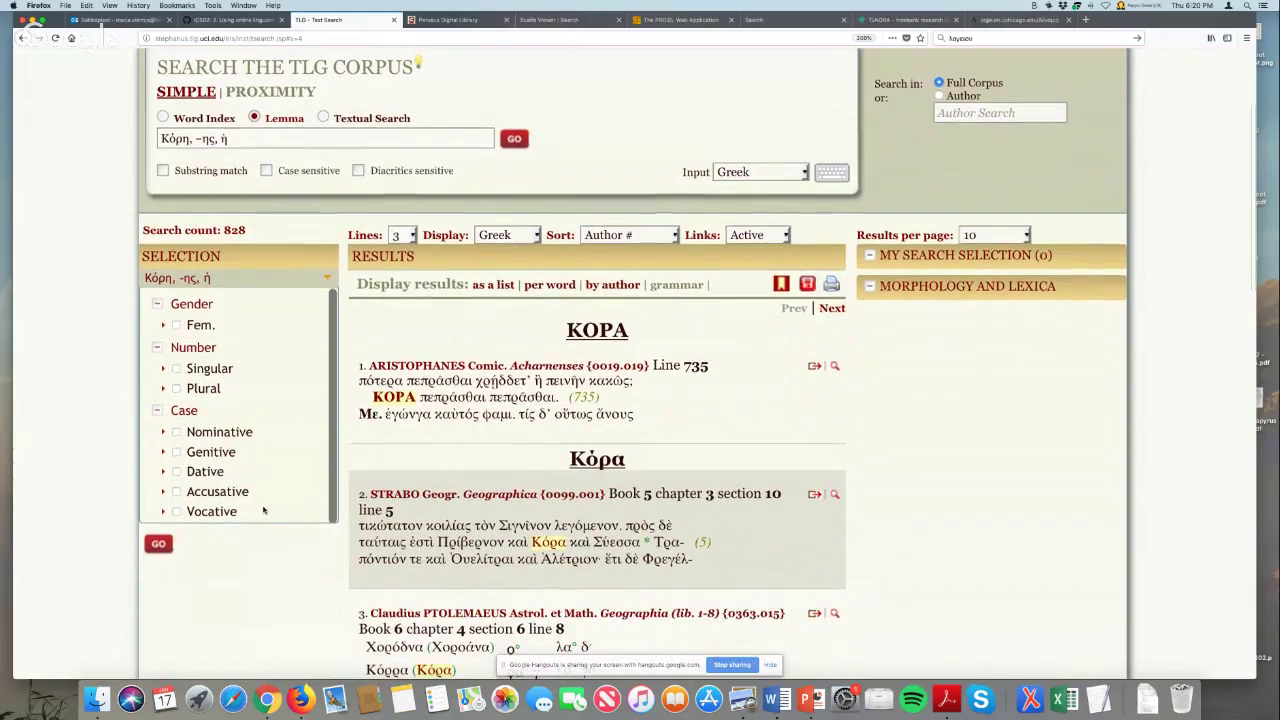
{"action": "scroll", "coordinate": [258, 508], "scroll_direction": "down", "scroll_amount": 1}
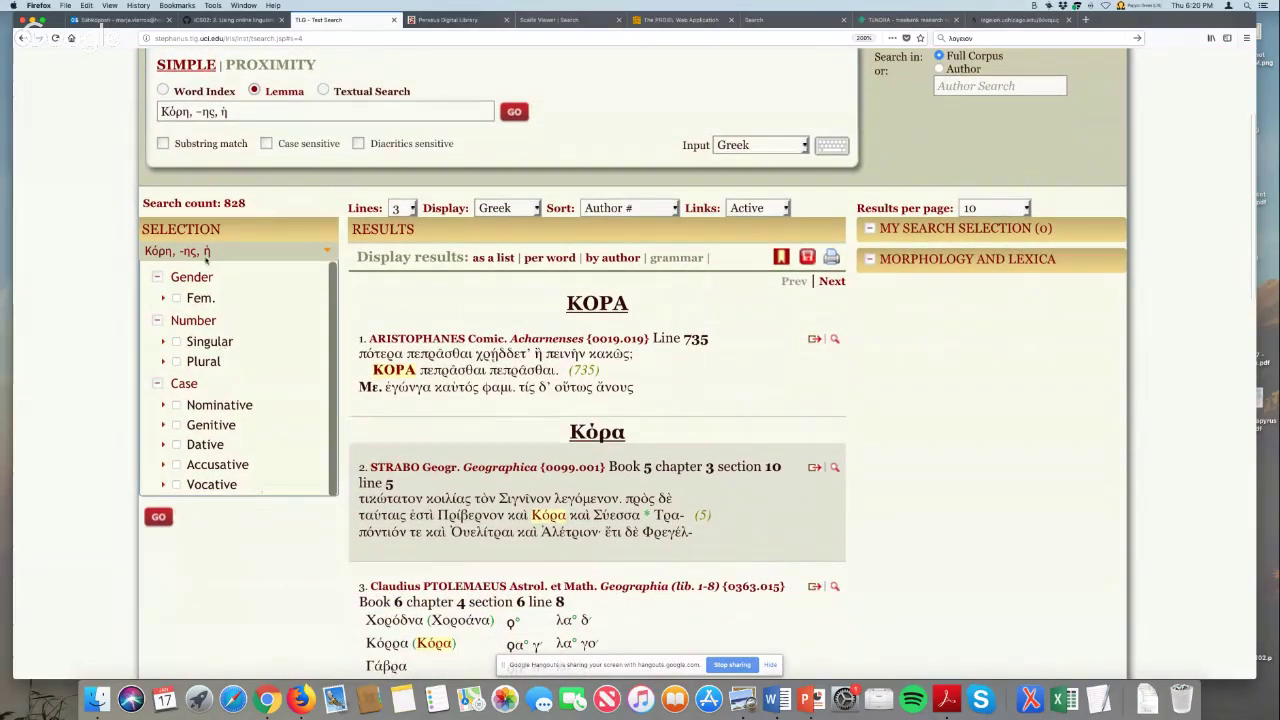
{"action": "left_click", "coordinate": [176, 425]}
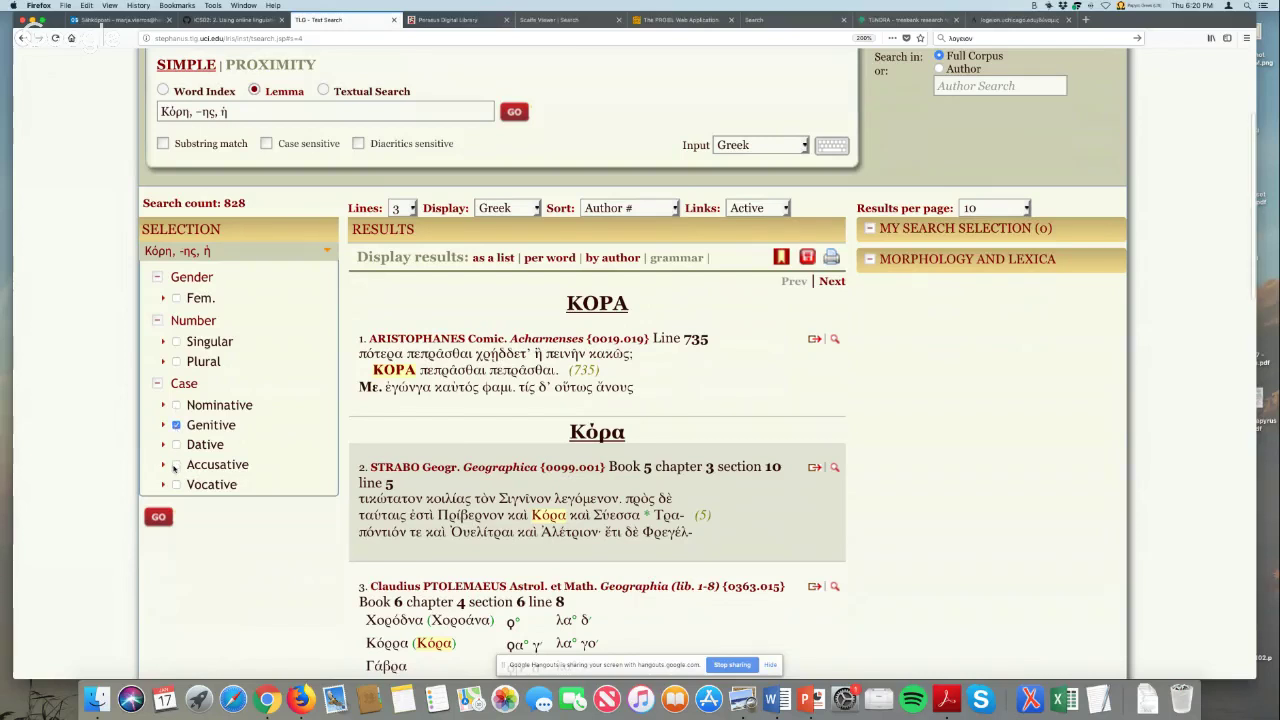
{"action": "left_click", "coordinate": [176, 445]}
{"action": "left_click", "coordinate": [157, 517]}
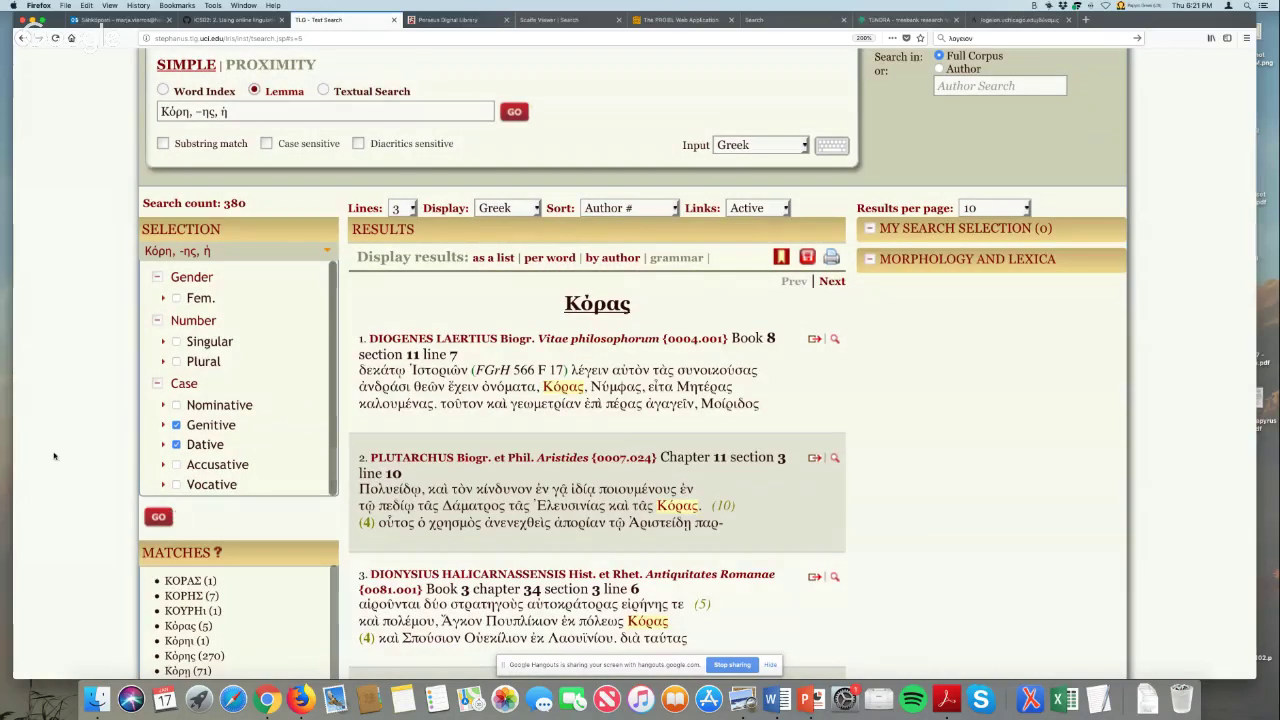
Check the genitive and dative passages and their matches, and switch to the PowerPoint slide on possible linguistic searches in TLG.
{"action": "scroll", "coordinate": [93, 458], "scroll_direction": "down", "scroll_amount": 5}
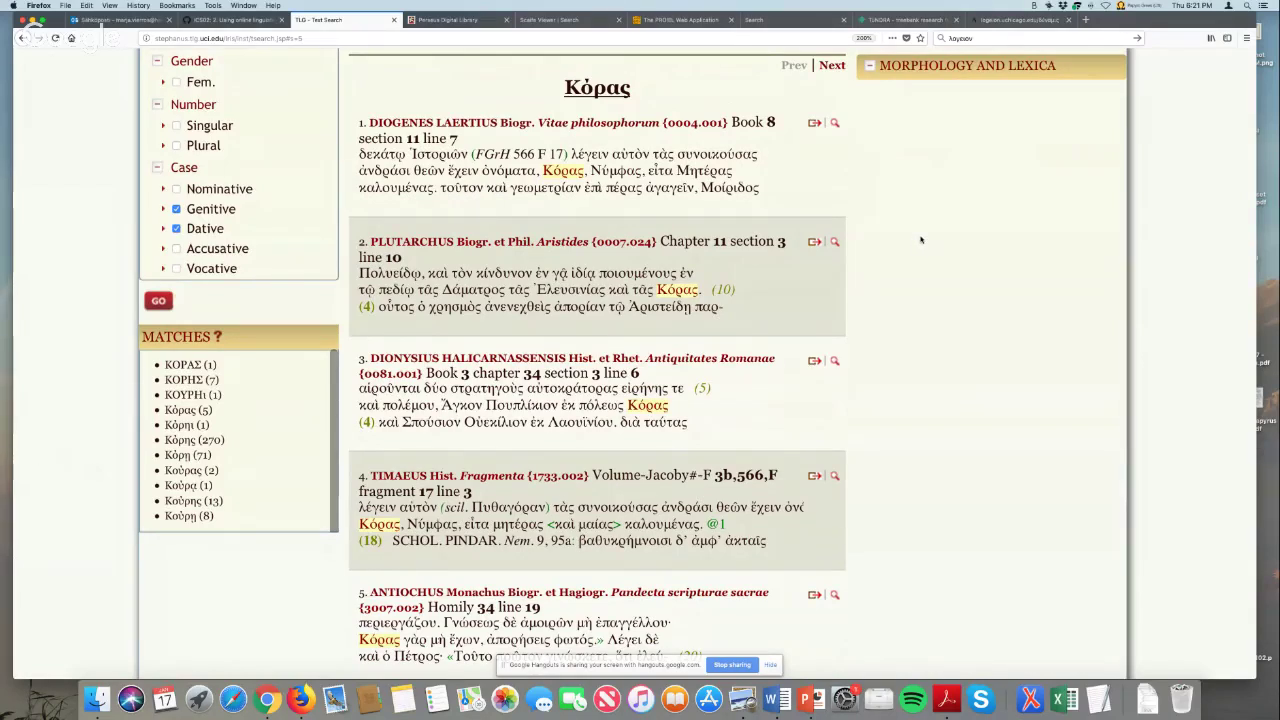
{"action": "scroll", "coordinate": [921, 240], "scroll_direction": "up", "scroll_amount": 5}
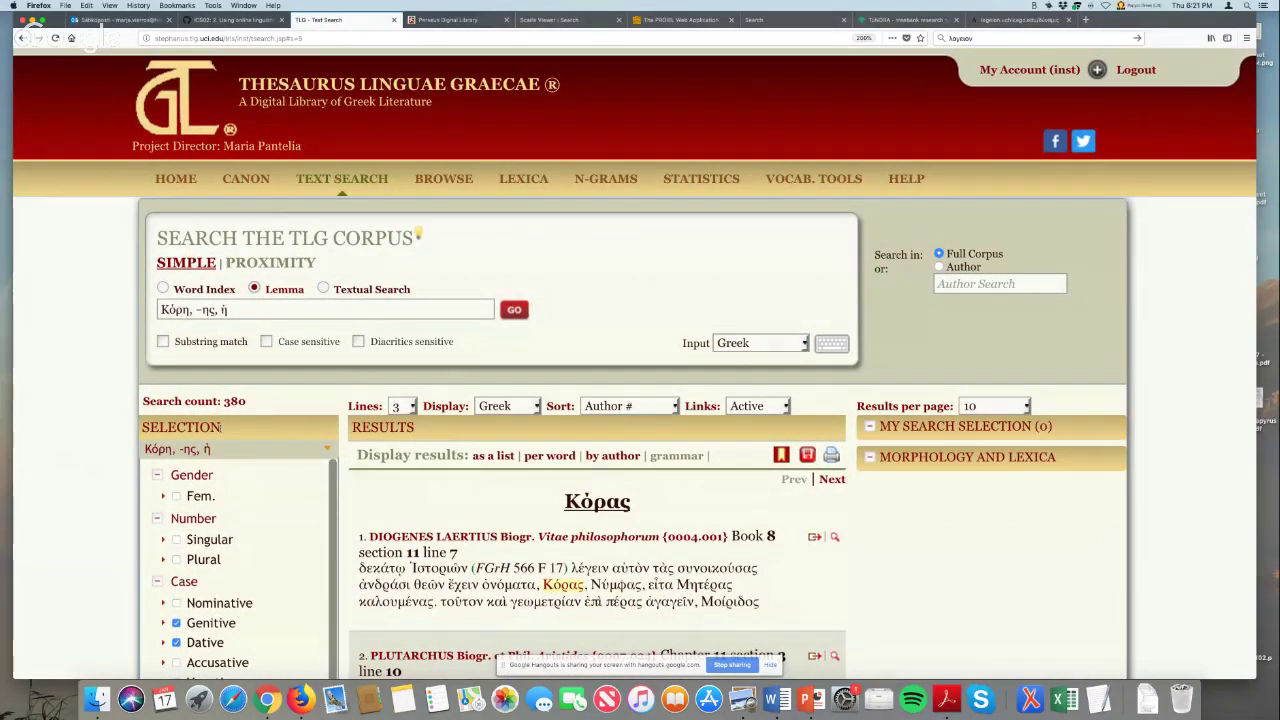
{"action": "left_click", "coordinate": [810, 700]}
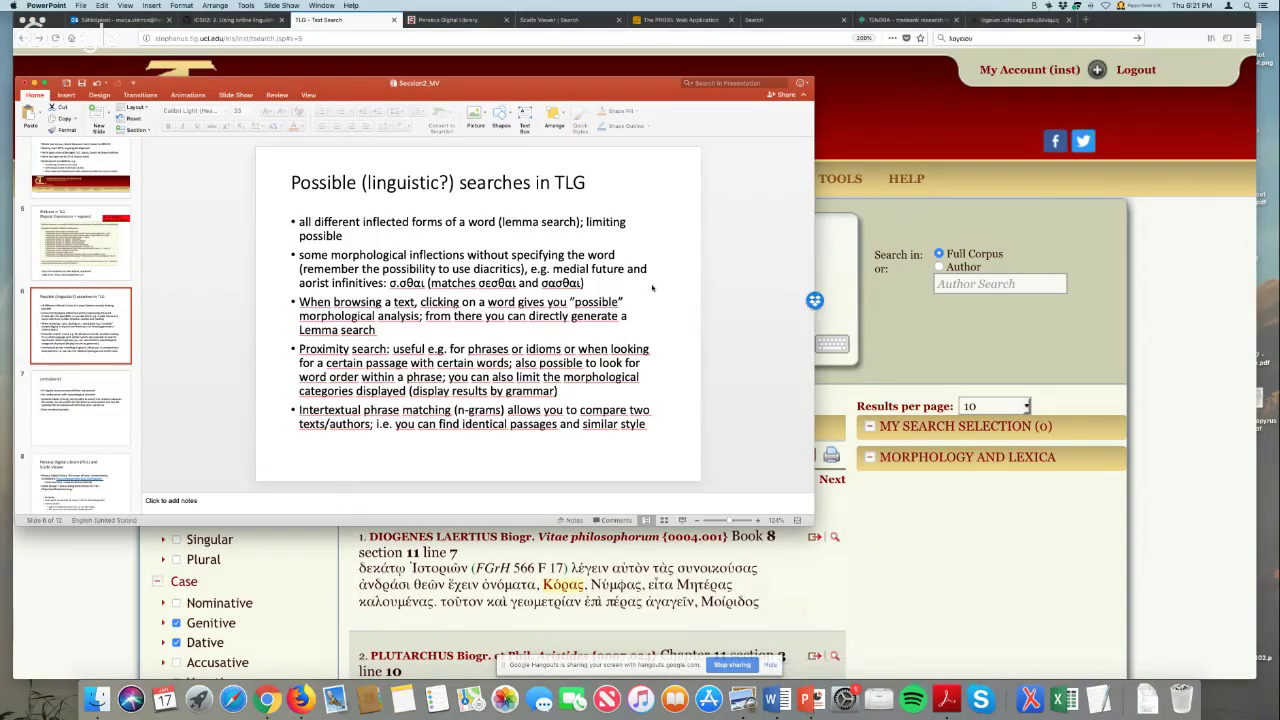
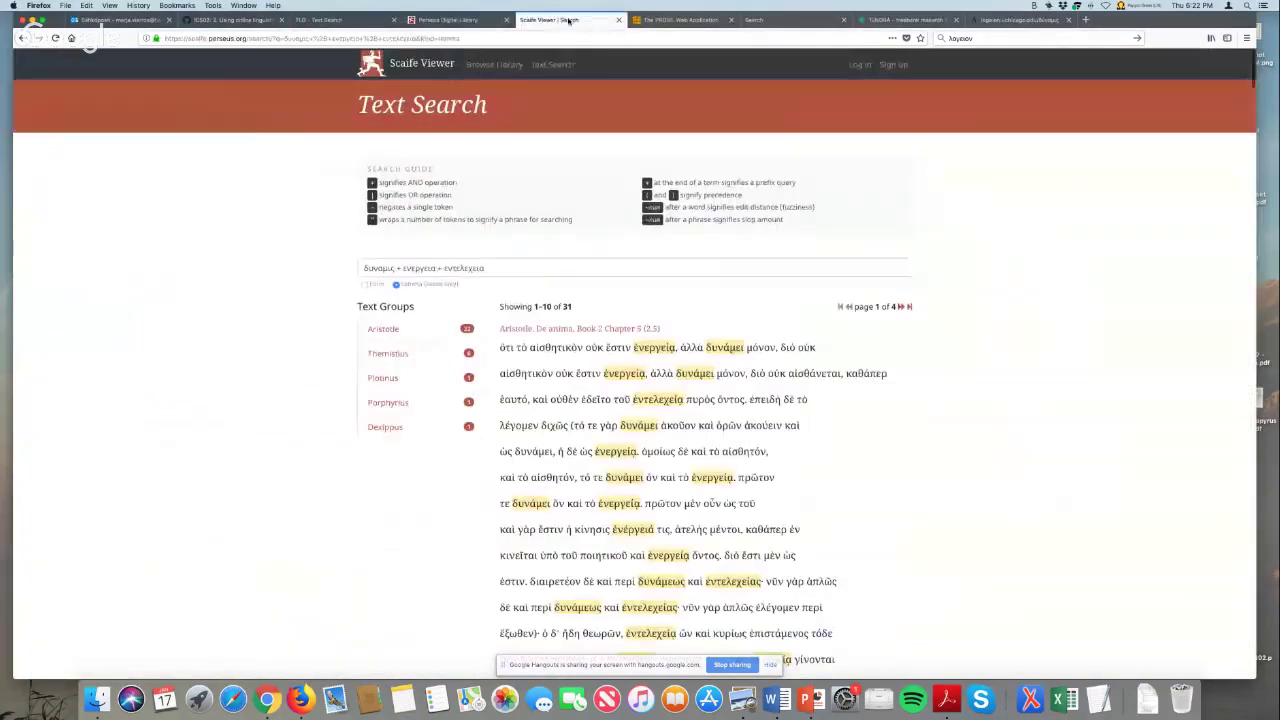
Visit the Perseus Digital Library page and open an empty Text Search in the Scaife Viewer from its home page.
{"action": "left_click", "coordinate": [462, 21]}
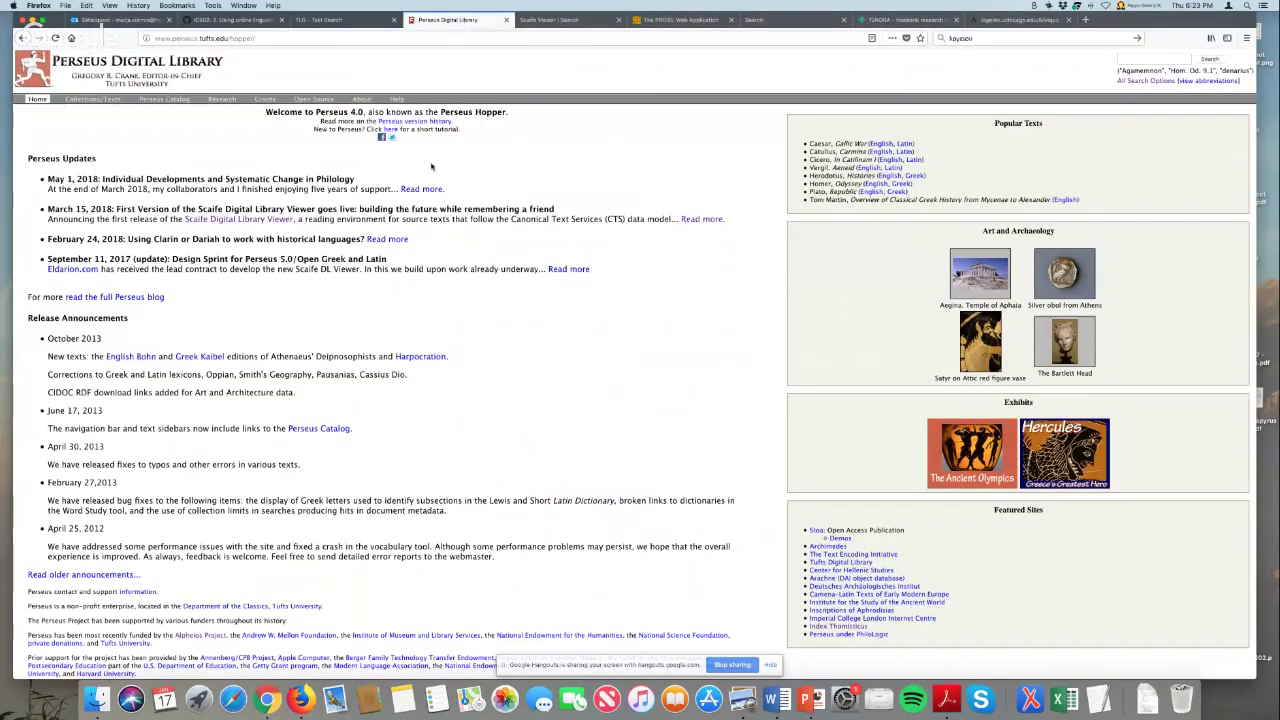
{"action": "left_click", "coordinate": [559, 21]}
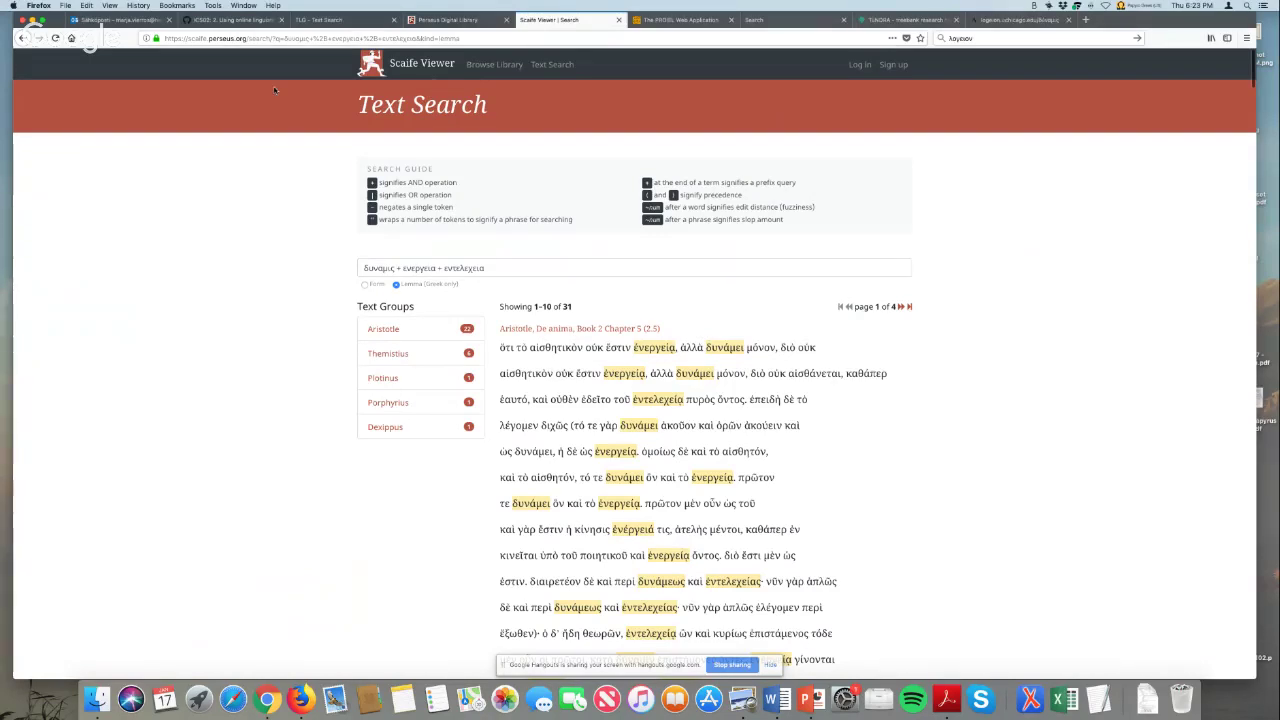
{"action": "left_click", "coordinate": [392, 65]}
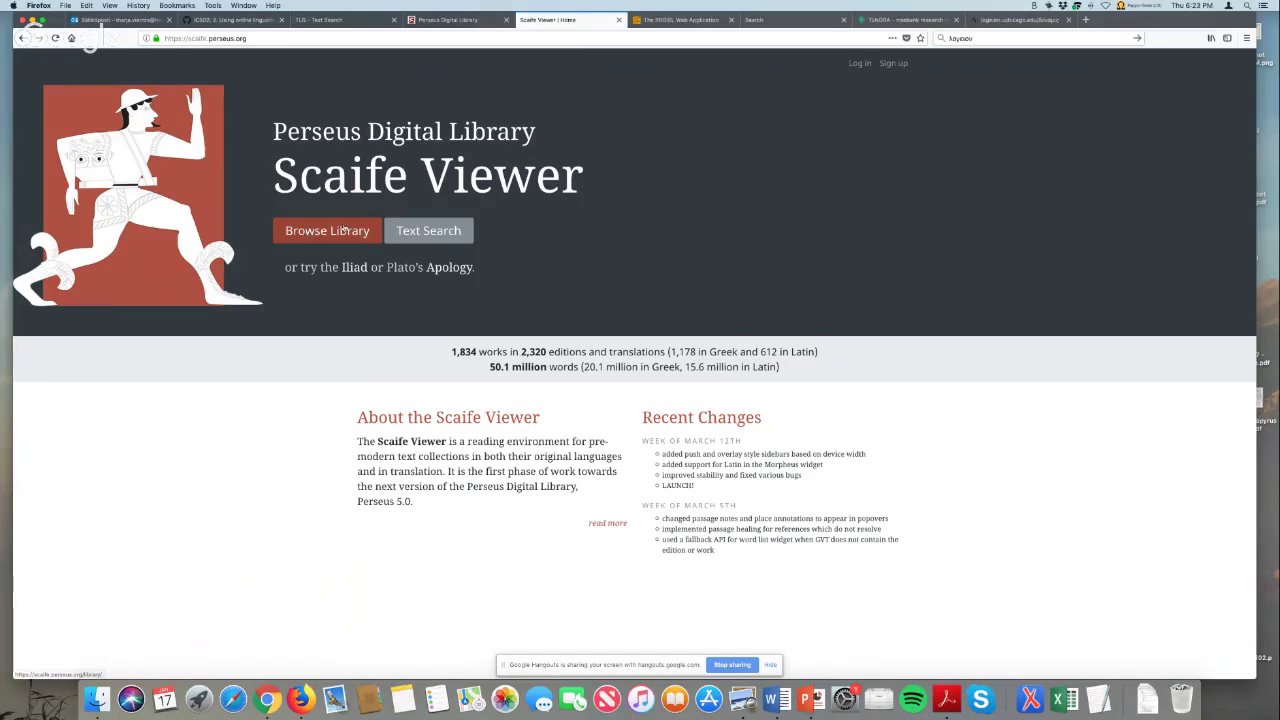
{"action": "left_click", "coordinate": [446, 231]}
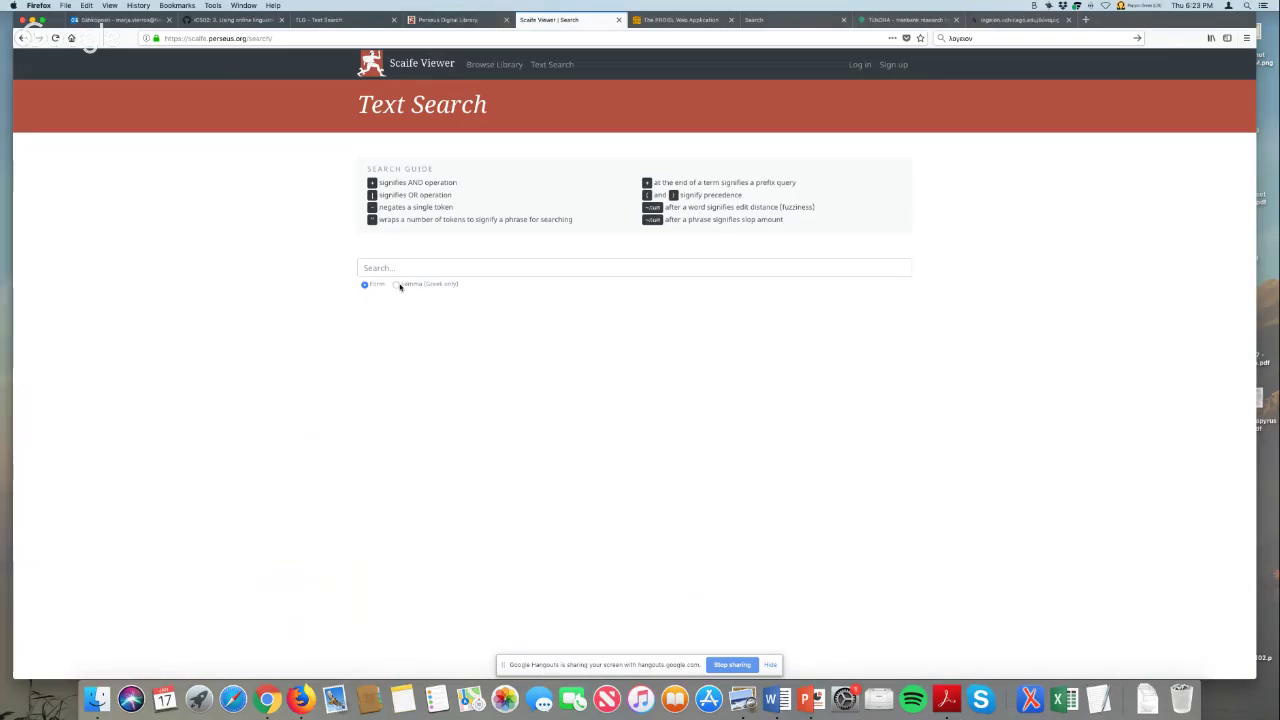
Enlarge the Scaife Viewer Text Search page to 150%.
{"action": "key", "text": "super+minus"}
{"action": "key", "text": "super+minus"}
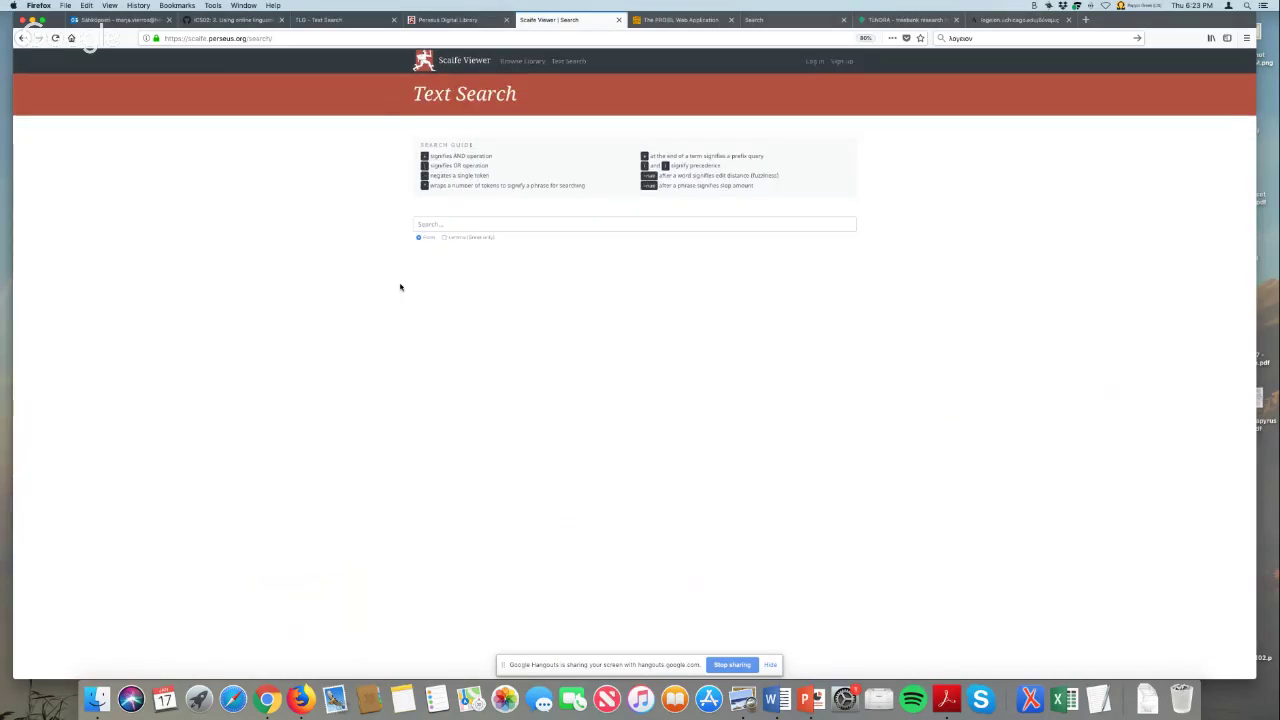
{"action": "key", "text": "super+minus"}
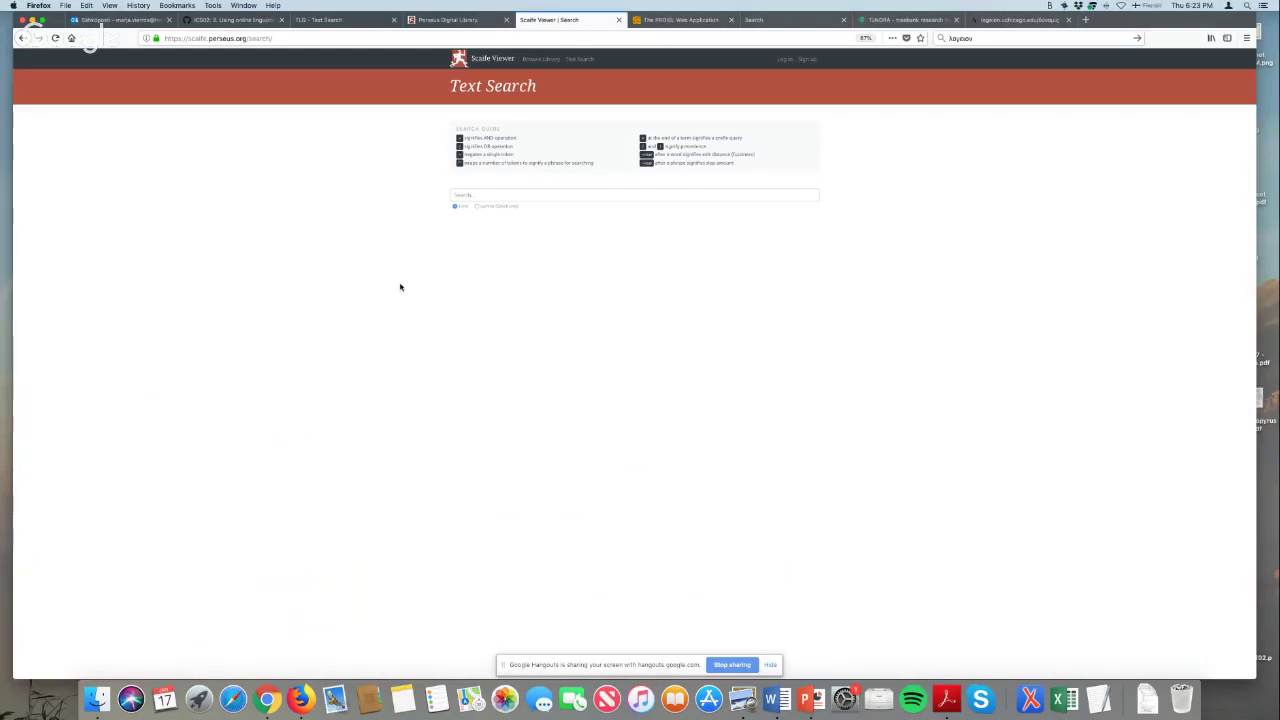
{"action": "key", "text": "super+plus"}
{"action": "key", "text": "super+plus"}
{"action": "key", "text": "super+plus"}
{"action": "key", "text": "super+plus"}
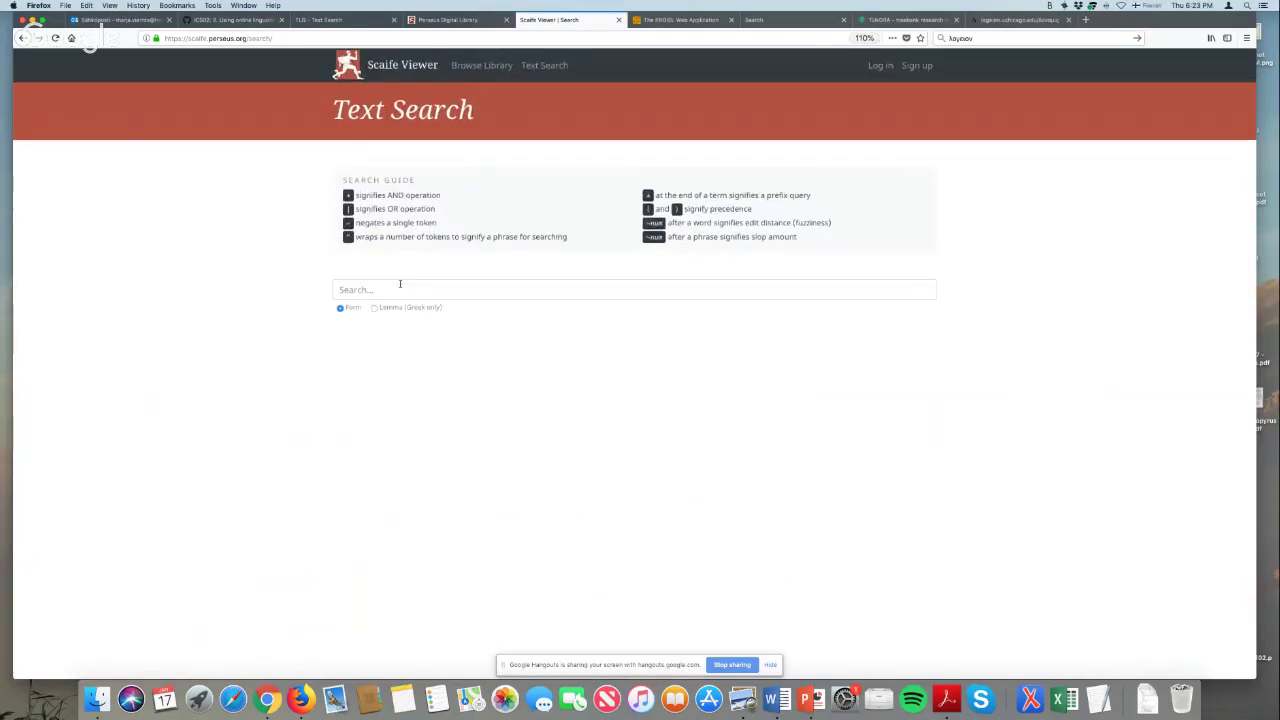
{"action": "key", "text": "super+plus"}
{"action": "key", "text": "super+plus"}
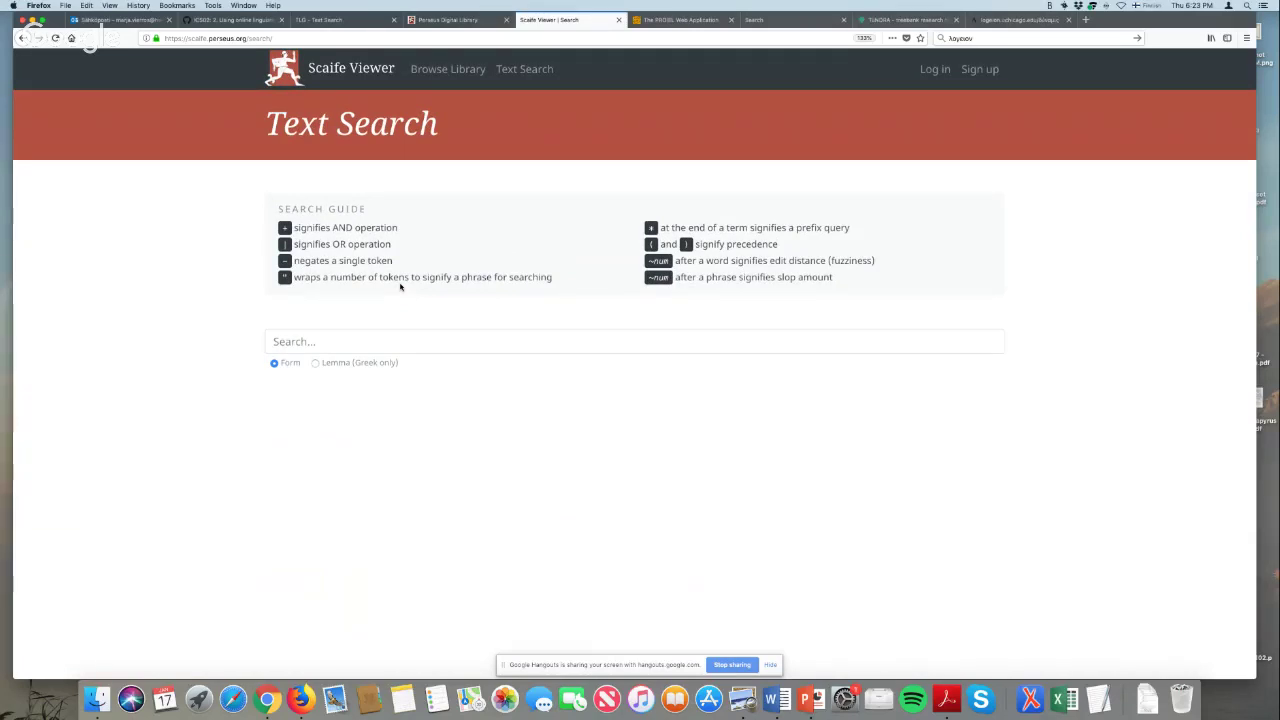
{"action": "key", "text": "super+plus"}
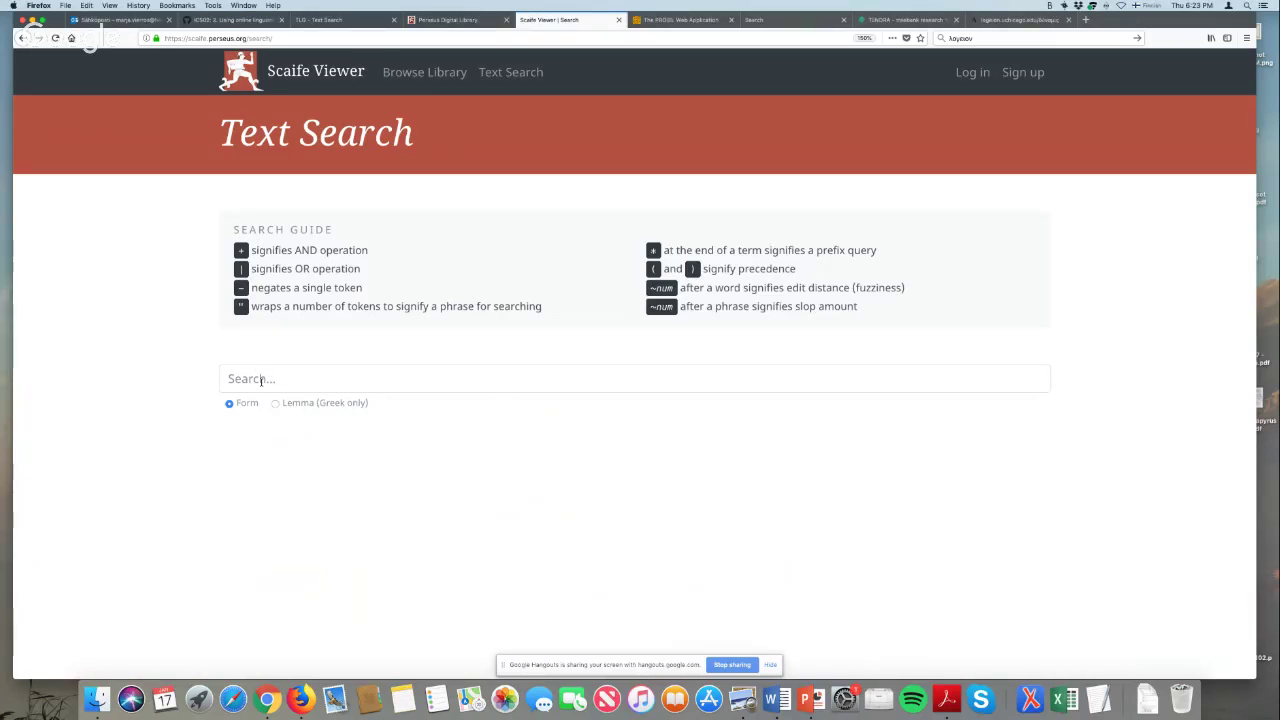
Run a form search for libellus|libellum|libelli|libello|libellos|libellorum|libellis.
{"action": "left_click", "coordinate": [262, 380]}
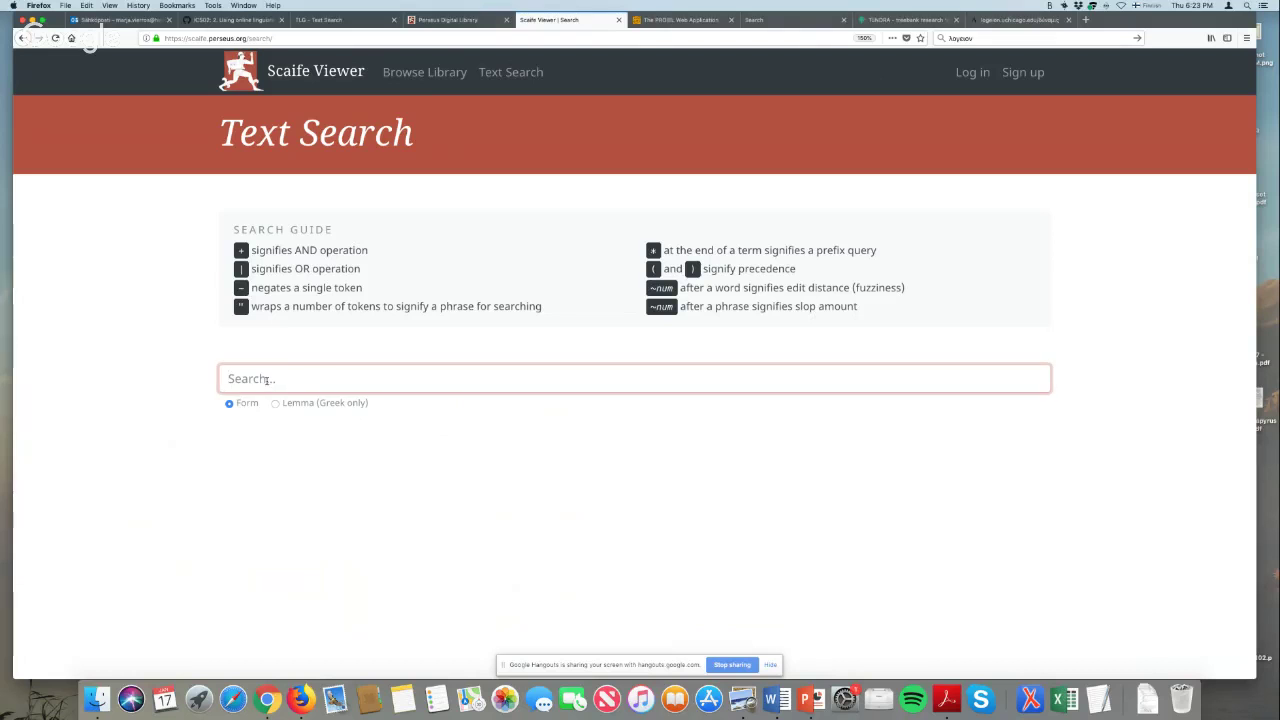
{"action": "type", "text": "libelu"}
{"action": "type", "text": "s"}
{"action": "key", "text": "BackSpace"}
{"action": "key", "text": "BackSpace"}
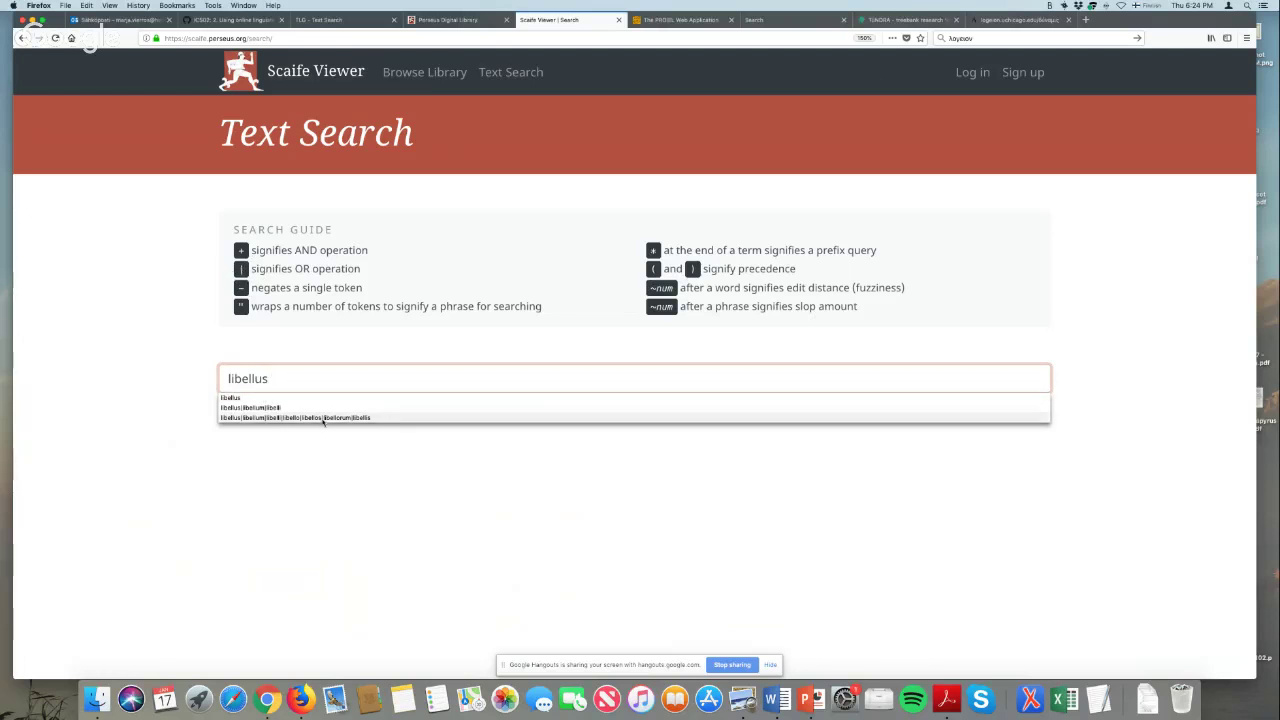
{"action": "left_click", "coordinate": [322, 418]}
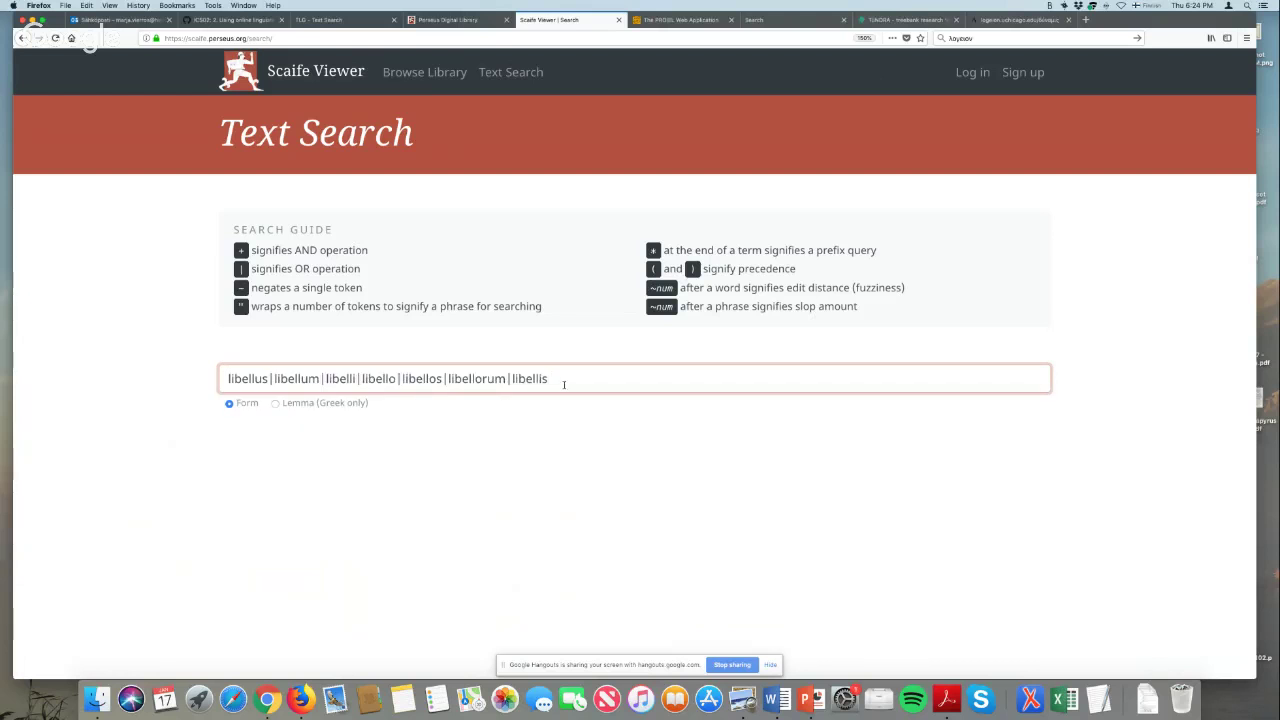
{"action": "key", "text": "Return"}
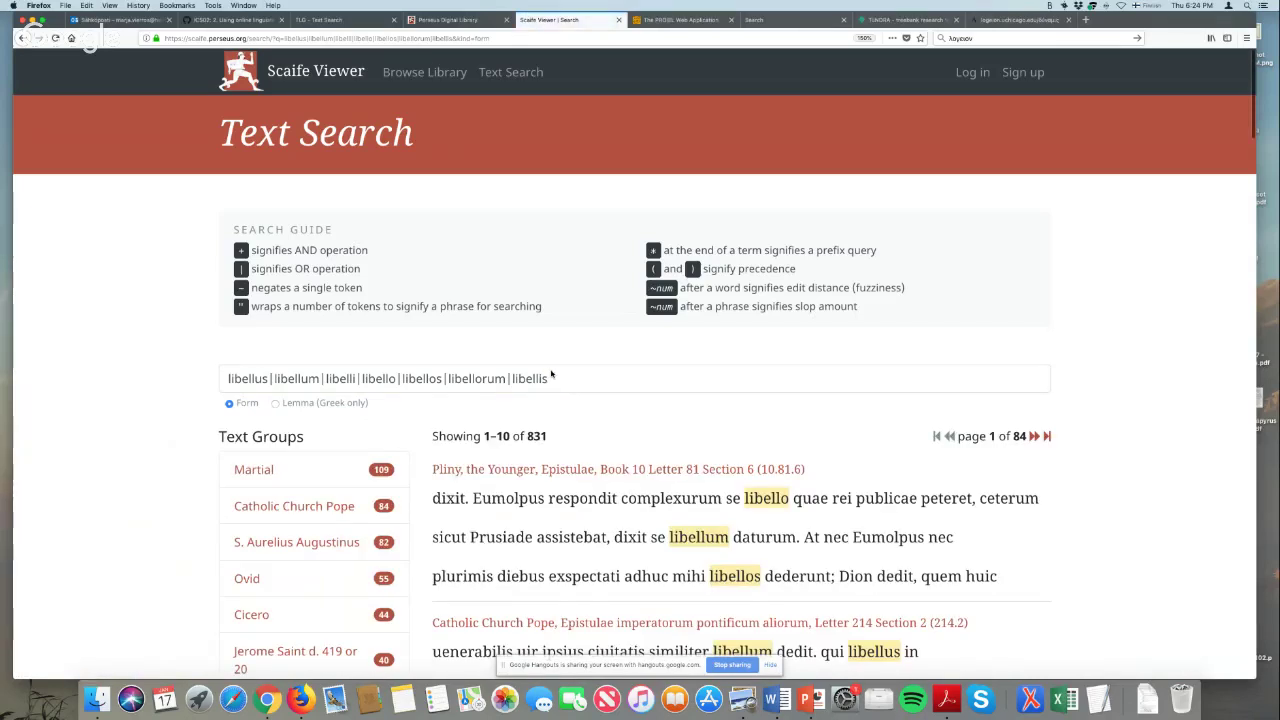
Examine the libellus search results and the breakdown of matches by text group.
{"action": "scroll", "coordinate": [551, 375], "scroll_direction": "down", "scroll_amount": 2}
{"action": "scroll", "coordinate": [551, 375], "scroll_direction": "down", "scroll_amount": 5}
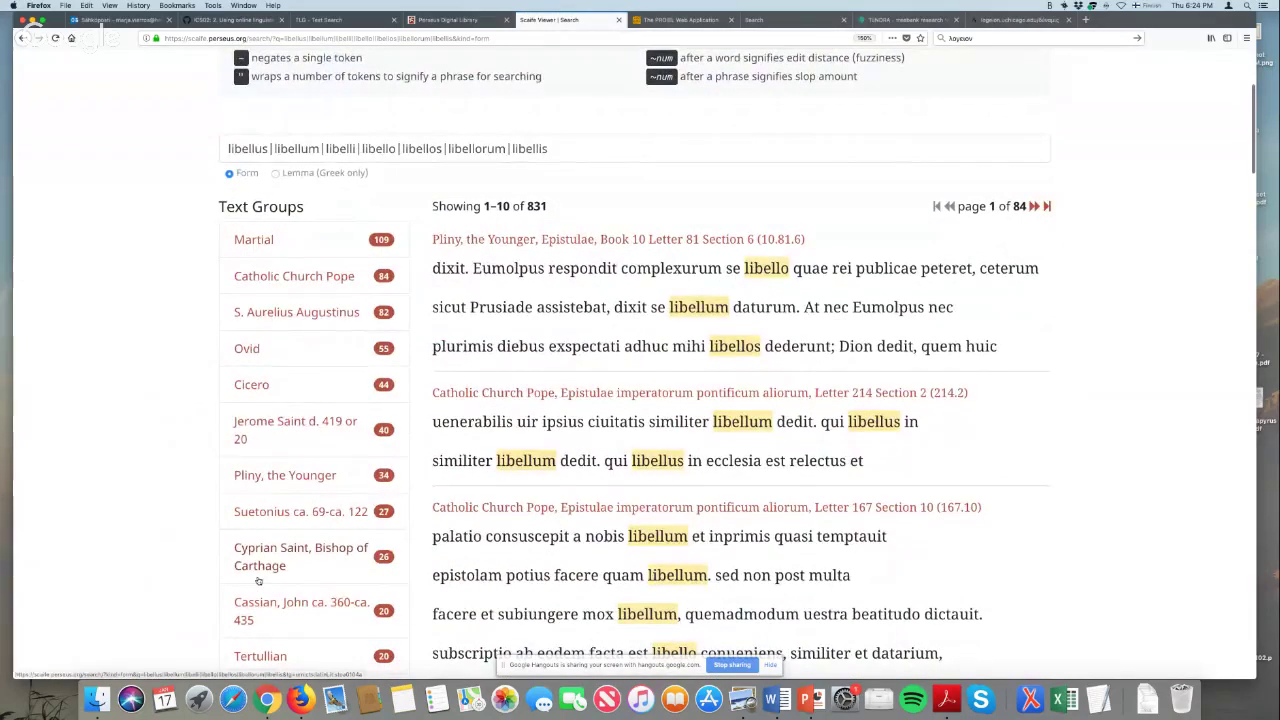
{"action": "scroll", "coordinate": [259, 574], "scroll_direction": "down", "scroll_amount": 5}
{"action": "scroll", "coordinate": [259, 574], "scroll_direction": "down", "scroll_amount": 2}
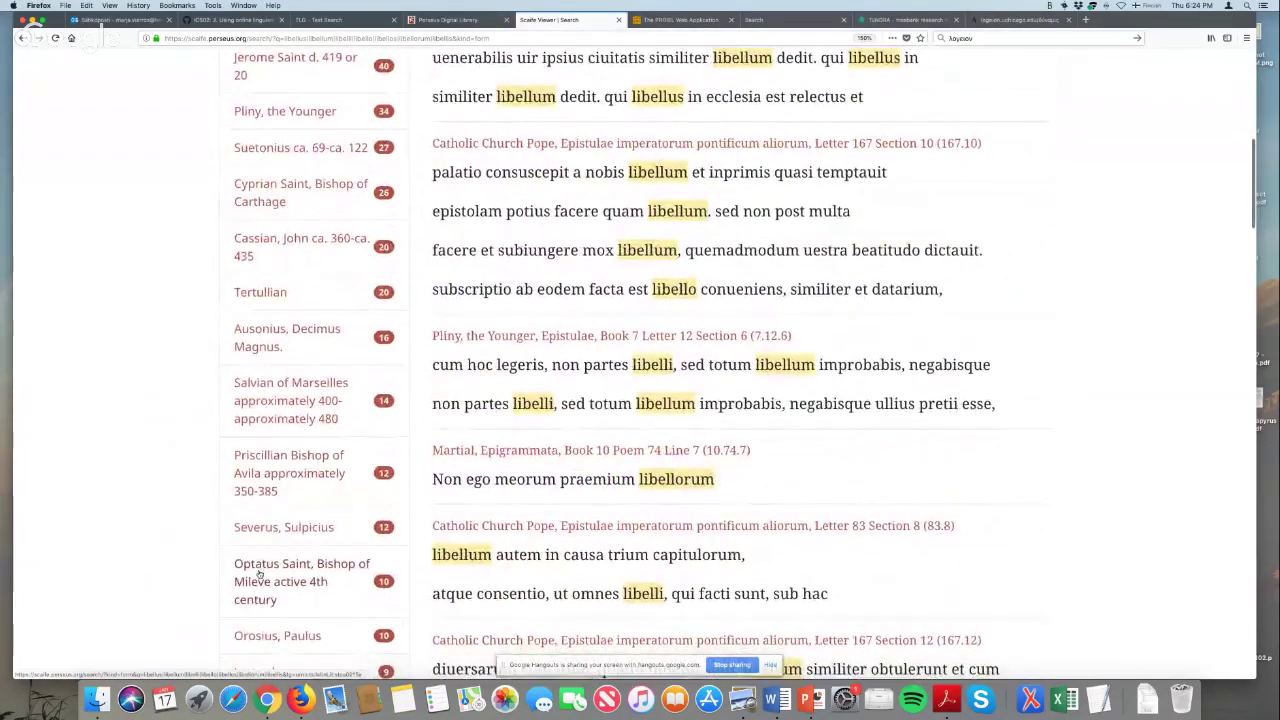
{"action": "scroll", "coordinate": [290, 635], "scroll_direction": "down", "scroll_amount": 5}
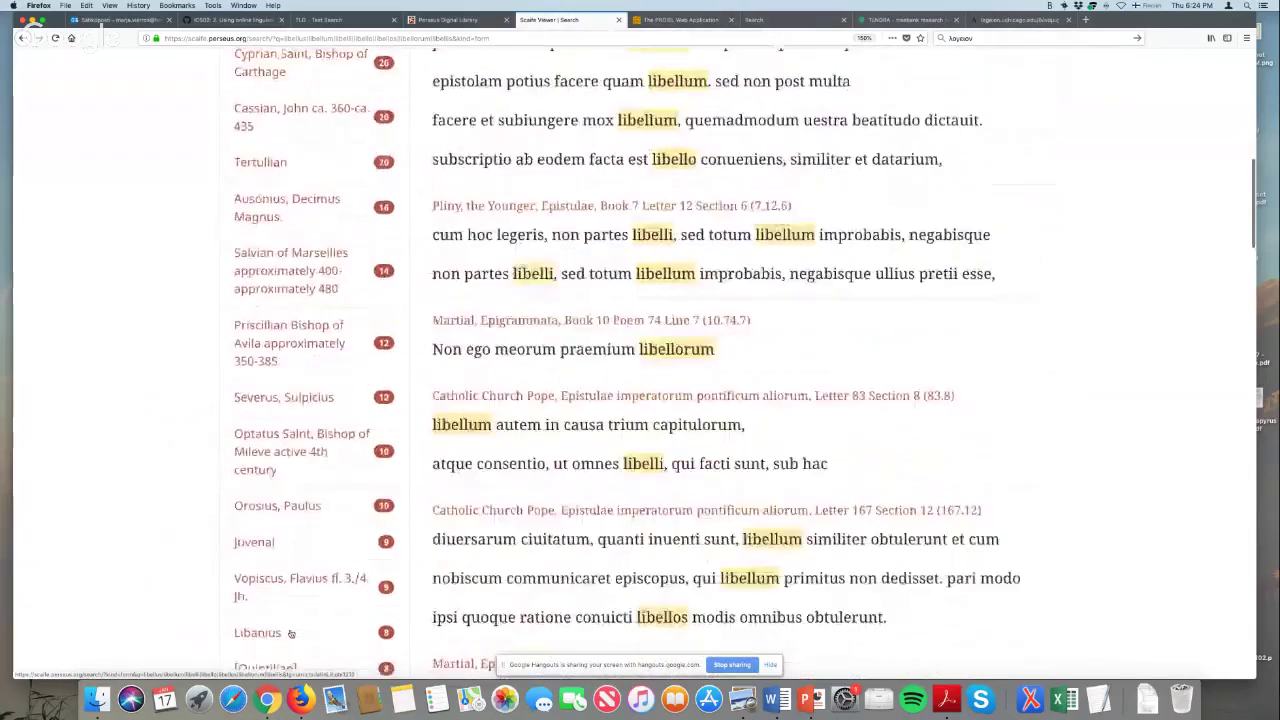
{"action": "scroll", "coordinate": [291, 633], "scroll_direction": "up", "scroll_amount": 10}
{"action": "scroll", "coordinate": [290, 632], "scroll_direction": "up", "scroll_amount": 2}
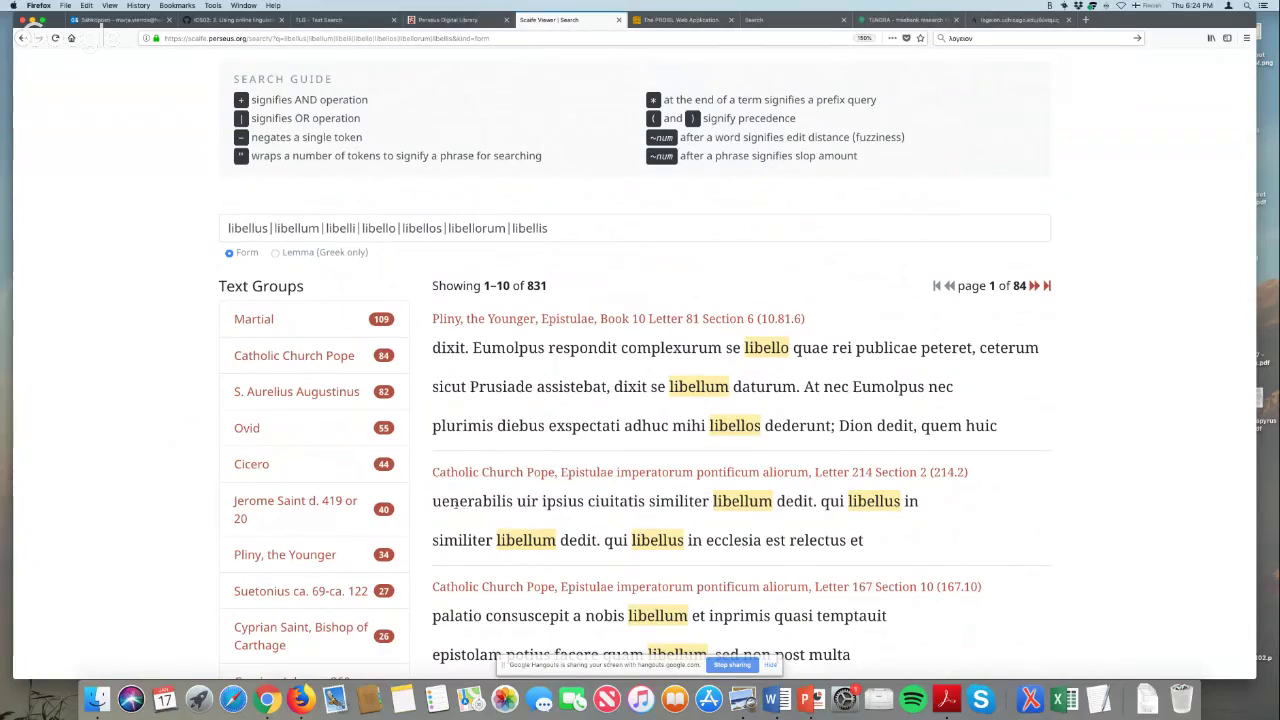
{"action": "scroll", "coordinate": [455, 505], "scroll_direction": "up", "scroll_amount": 1}
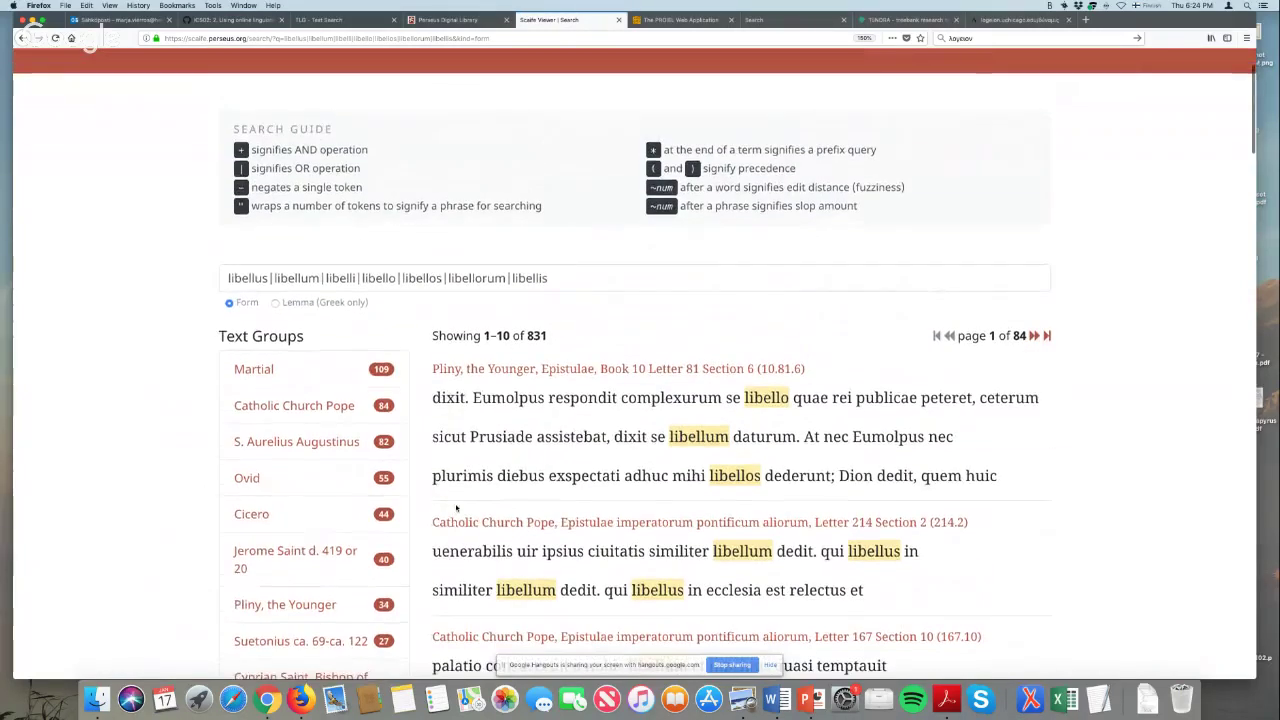
{"action": "scroll", "coordinate": [456, 508], "scroll_direction": "up", "scroll_amount": 2}
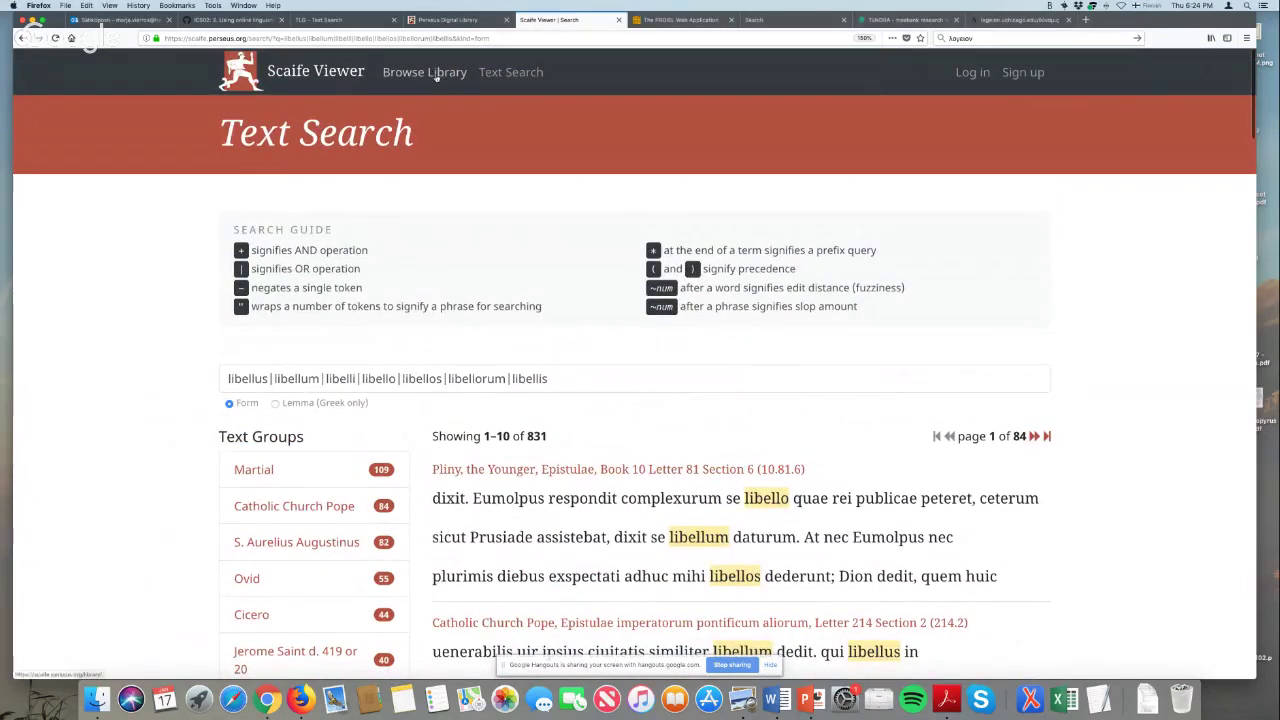
Browse the Scaife library, view the works available for Aesop, and return to the list of text groups.
{"action": "left_click", "coordinate": [432, 72]}
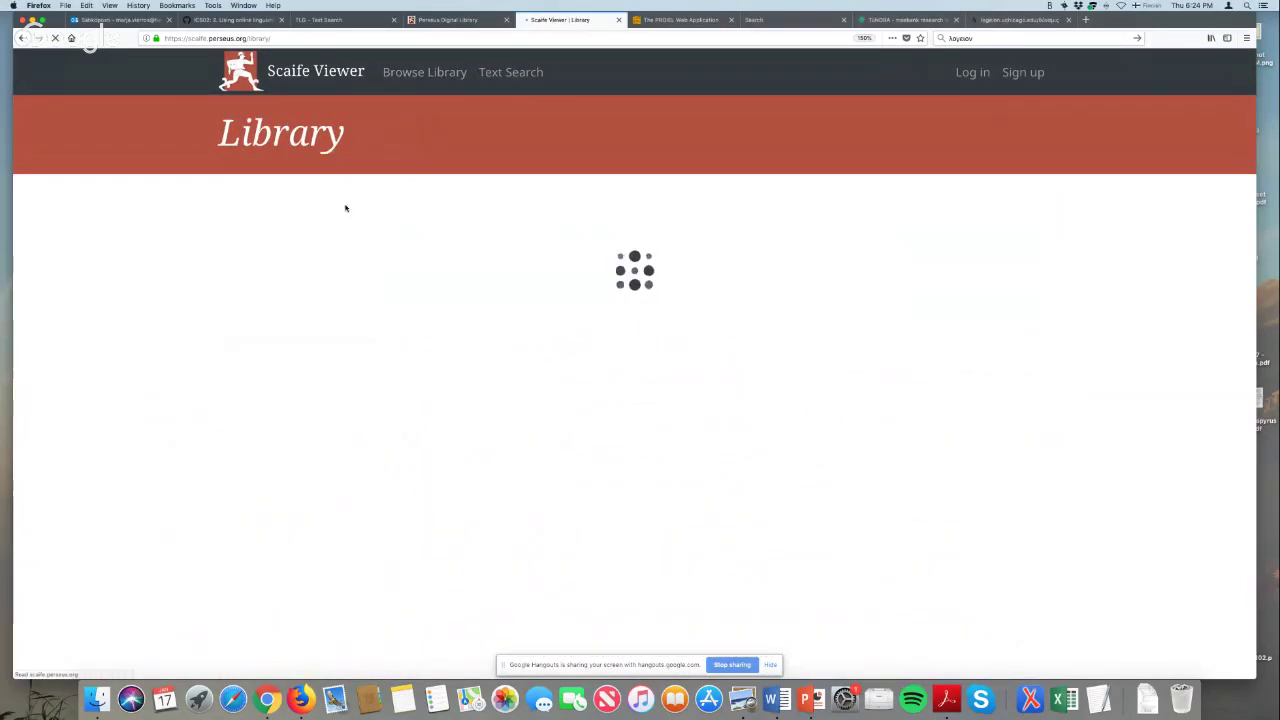
{"action": "scroll", "coordinate": [300, 320], "scroll_direction": "down", "scroll_amount": 3}
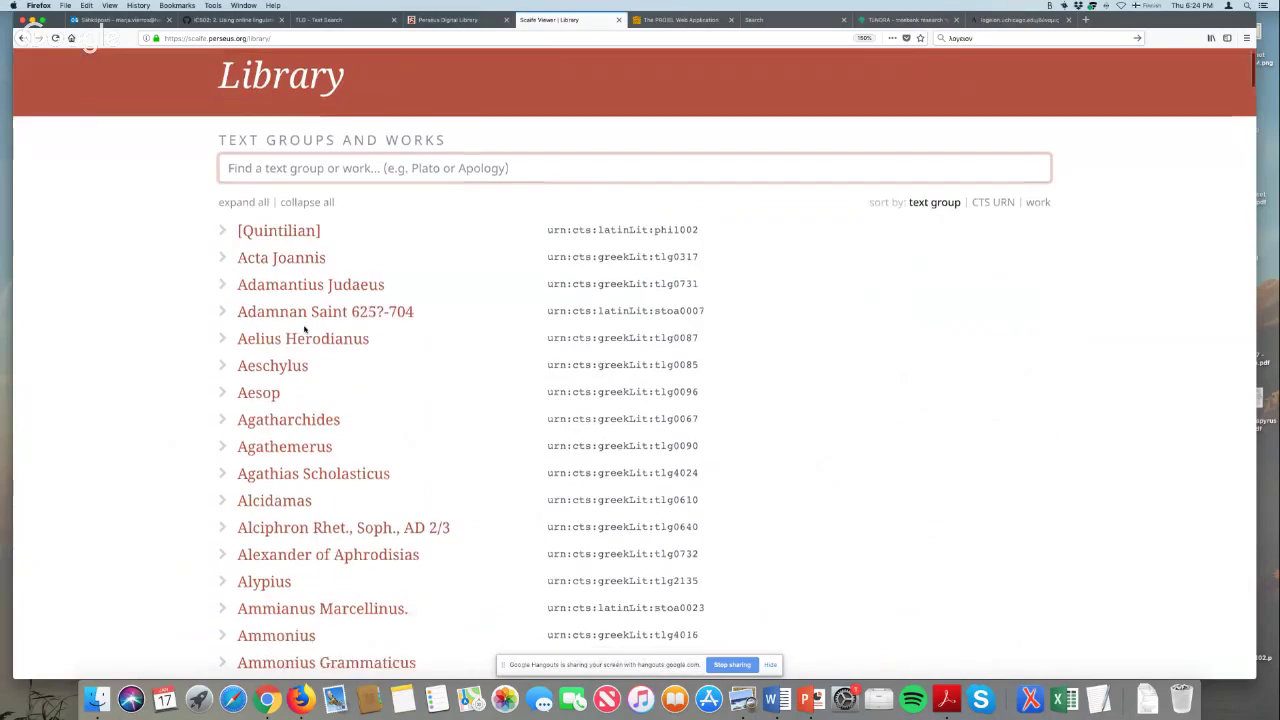
{"action": "left_click", "coordinate": [260, 289]}
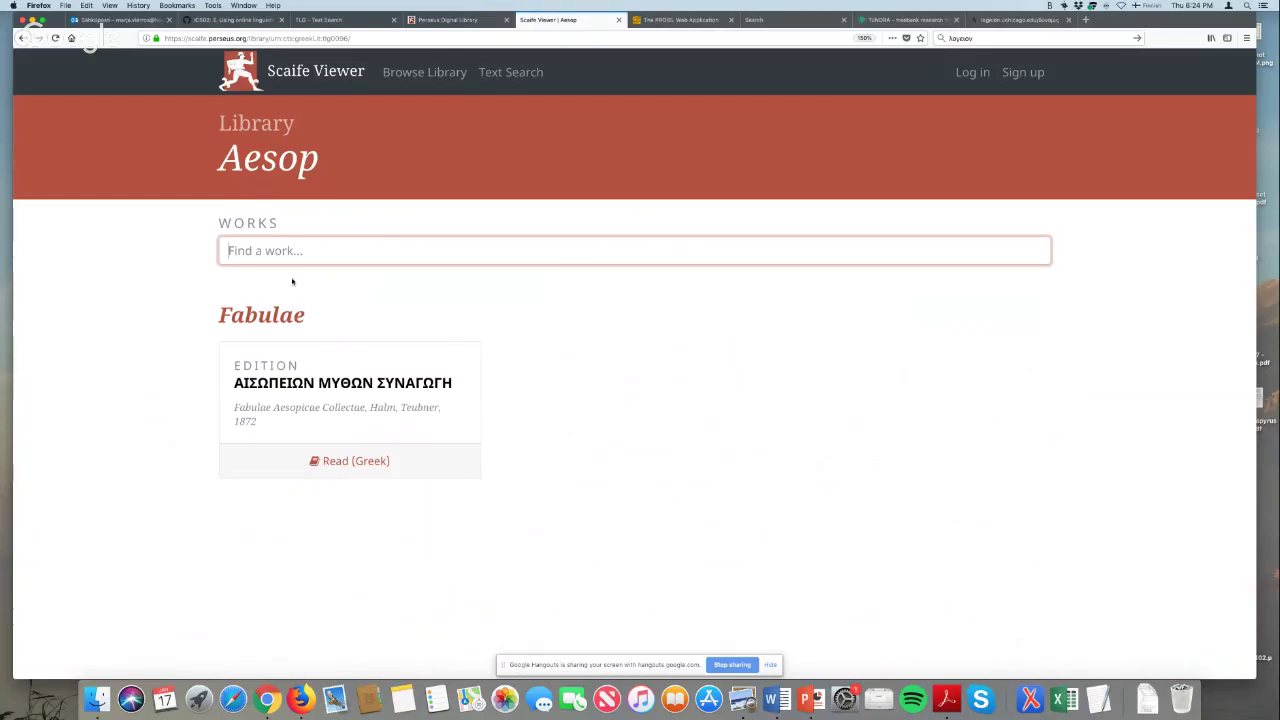
{"action": "left_click", "coordinate": [22, 37]}
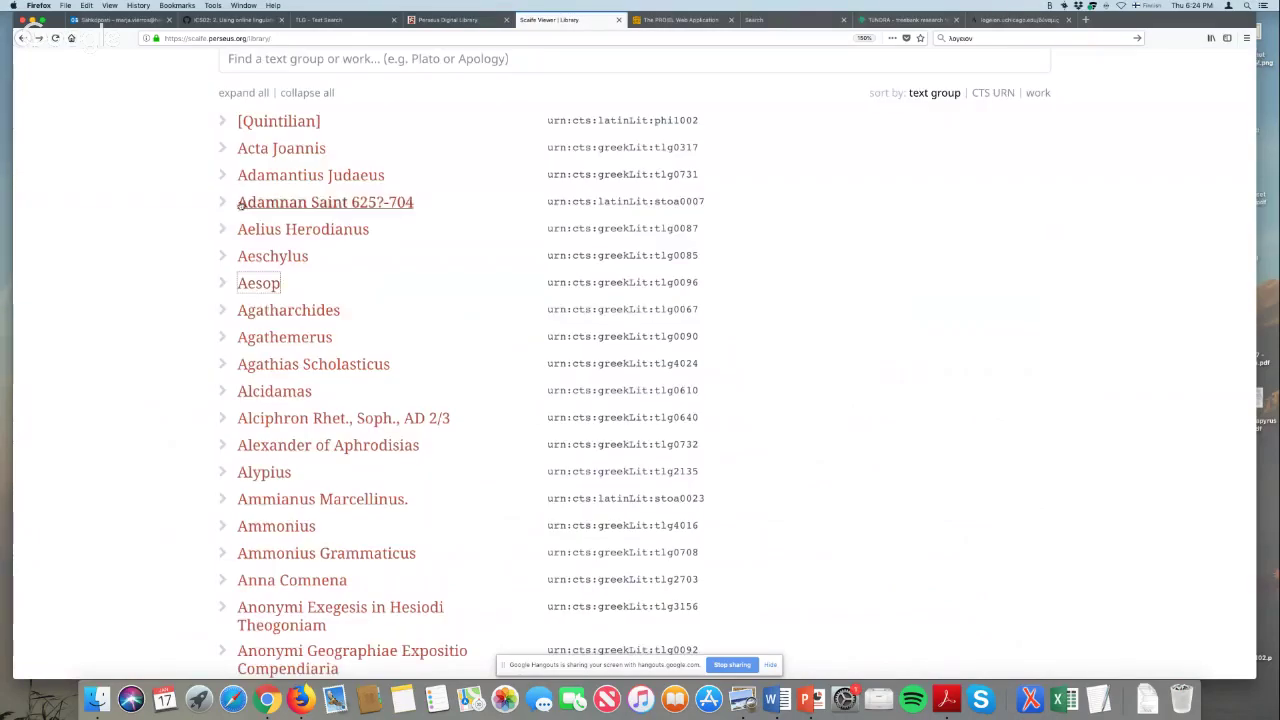
Look further through the library's text groups, try to view Cicero's works, and return to the list.
{"action": "scroll", "coordinate": [240, 207], "scroll_direction": "down", "scroll_amount": 10}
{"action": "scroll", "coordinate": [240, 207], "scroll_direction": "down", "scroll_amount": 15}
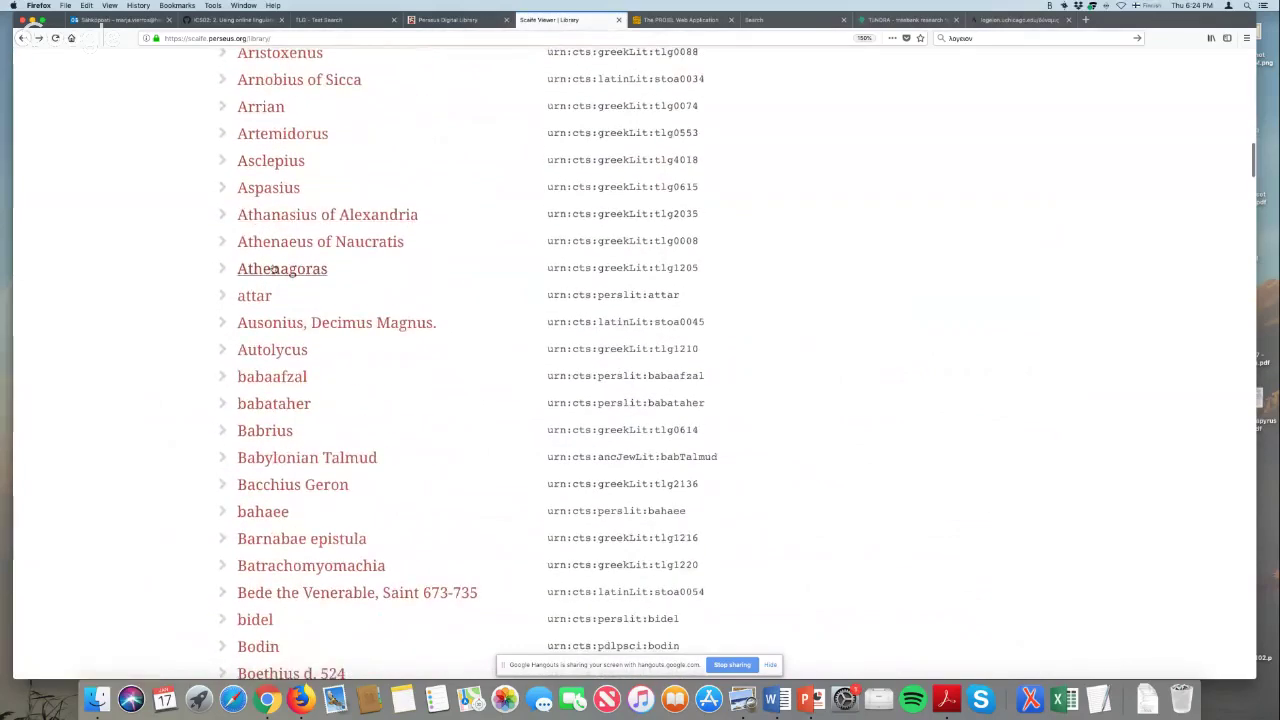
{"action": "scroll", "coordinate": [274, 263], "scroll_direction": "down", "scroll_amount": 5}
{"action": "scroll", "coordinate": [273, 263], "scroll_direction": "down", "scroll_amount": 8}
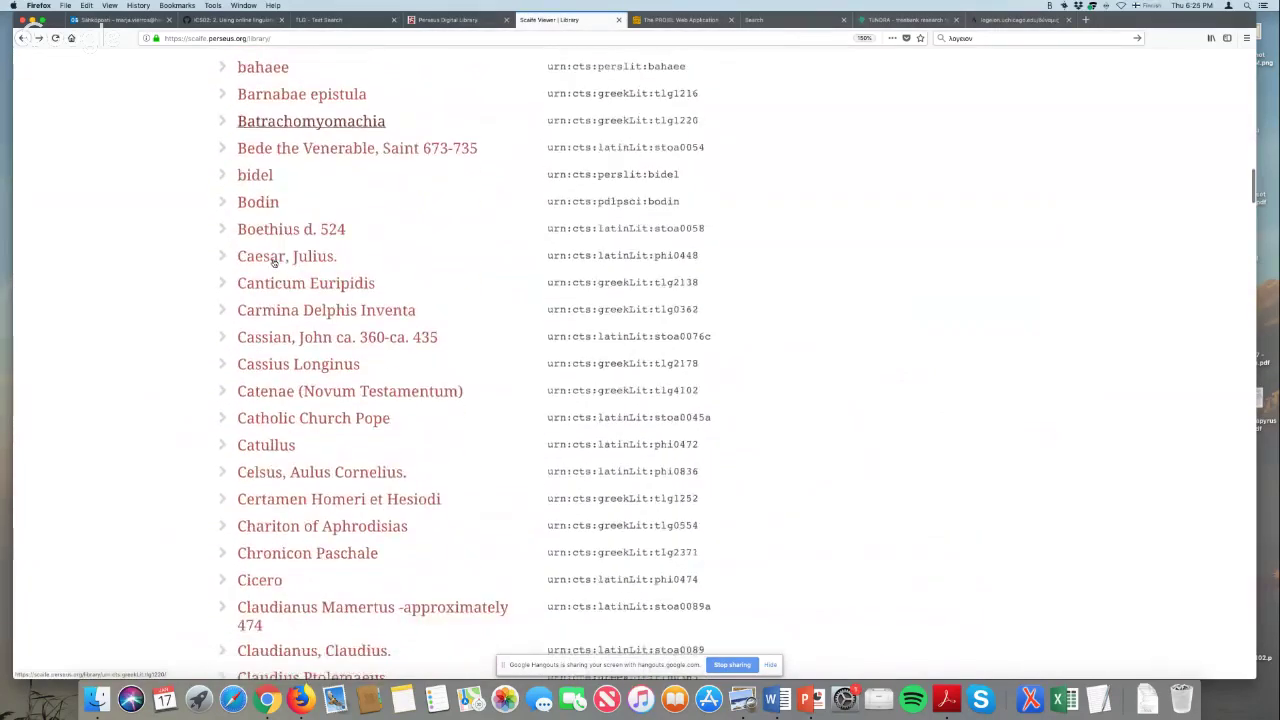
{"action": "left_click", "coordinate": [258, 429]}
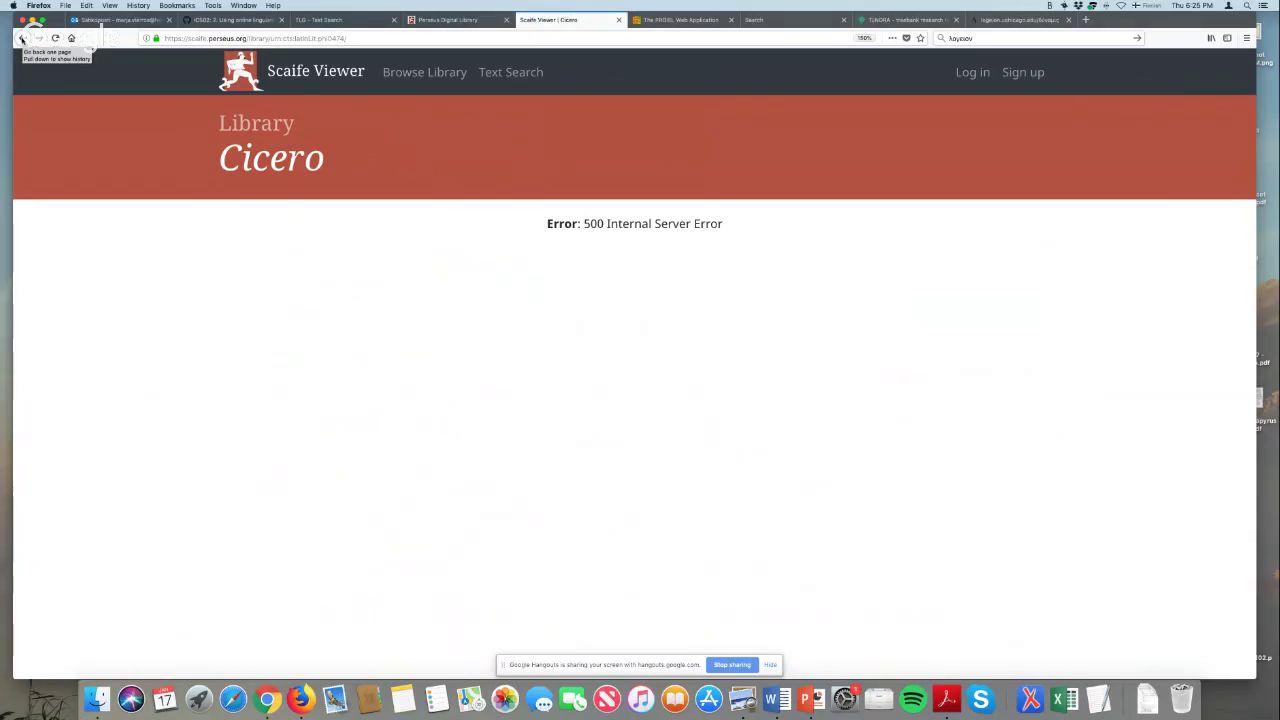
{"action": "left_click", "coordinate": [22, 38]}
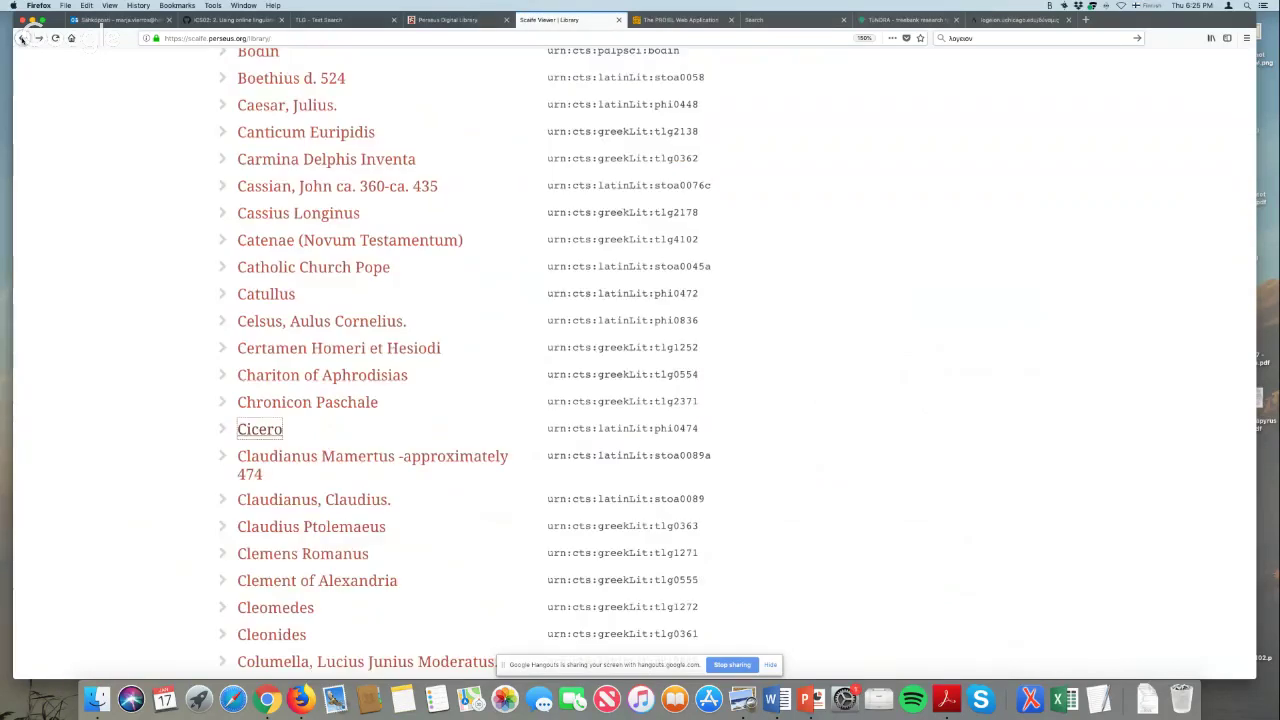
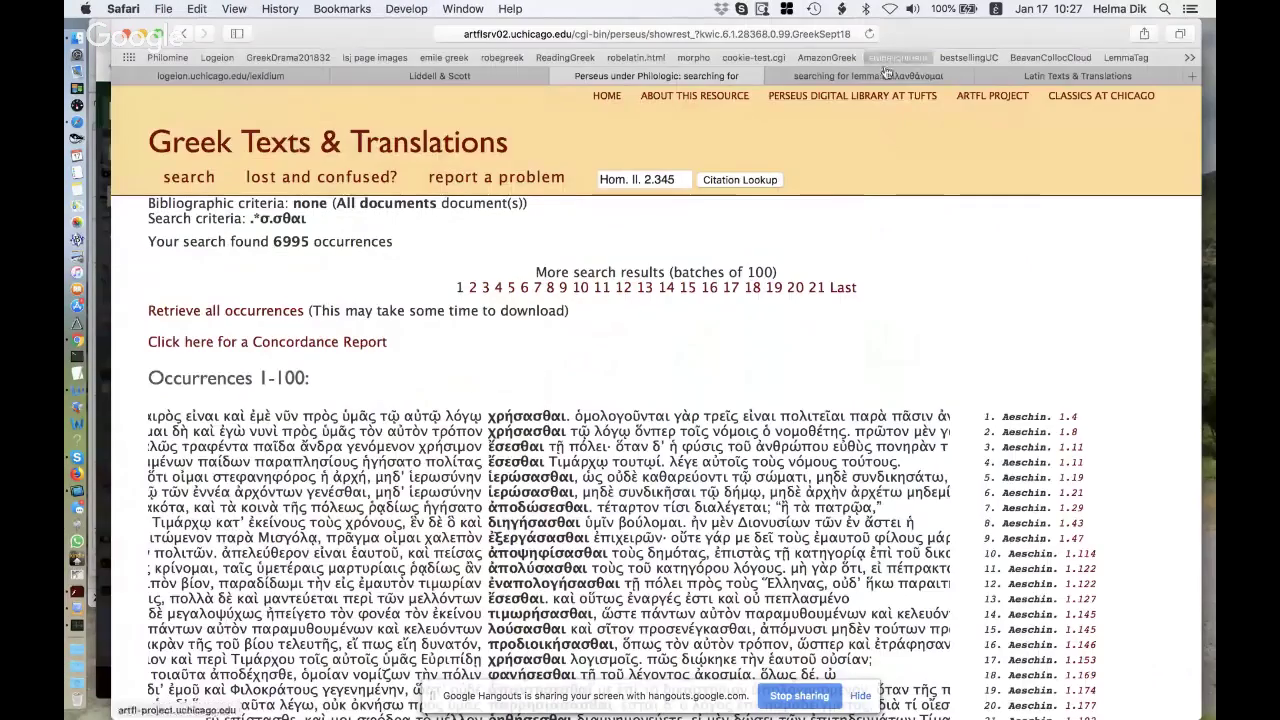
Look over the .*σ.σθαι occurrences in Perseus under Philologic and switch to the Logeion entry for lexidium.
{"action": "scroll", "coordinate": [634, 396], "scroll_direction": "down", "scroll_amount": 5}
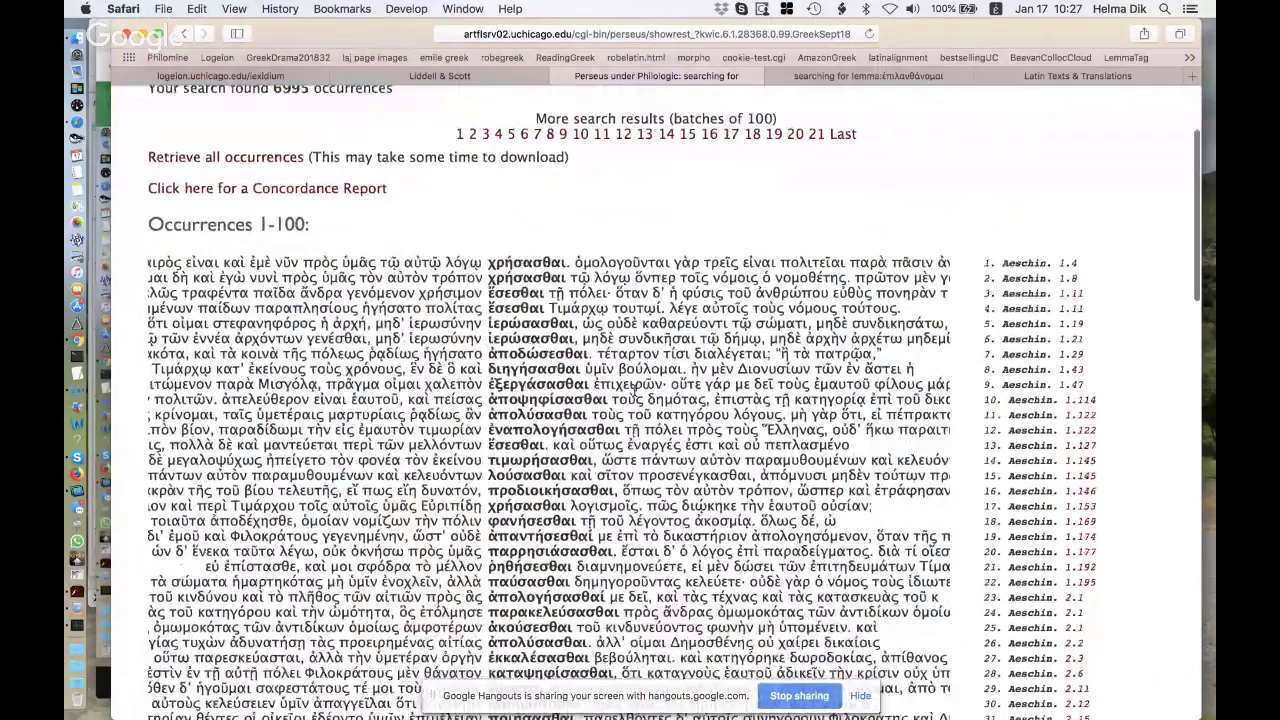
{"action": "scroll", "coordinate": [689, 236], "scroll_direction": "up", "scroll_amount": 1}
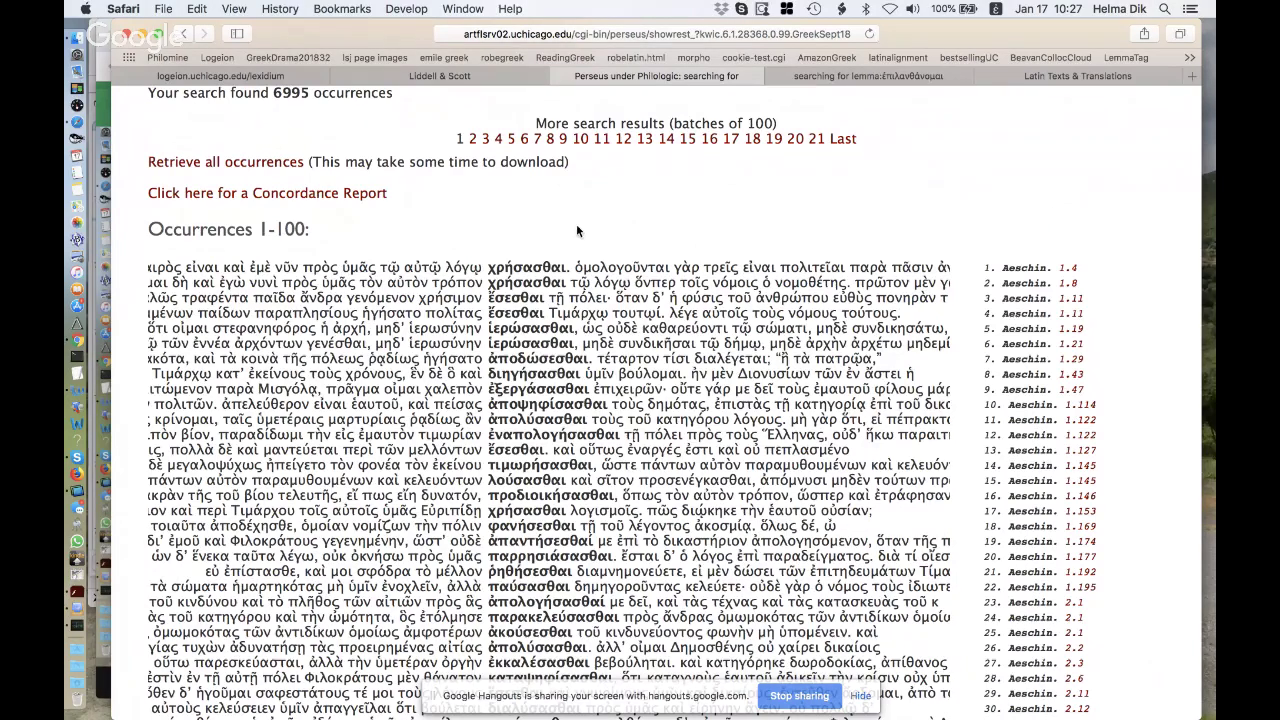
{"action": "left_click", "coordinate": [298, 78]}
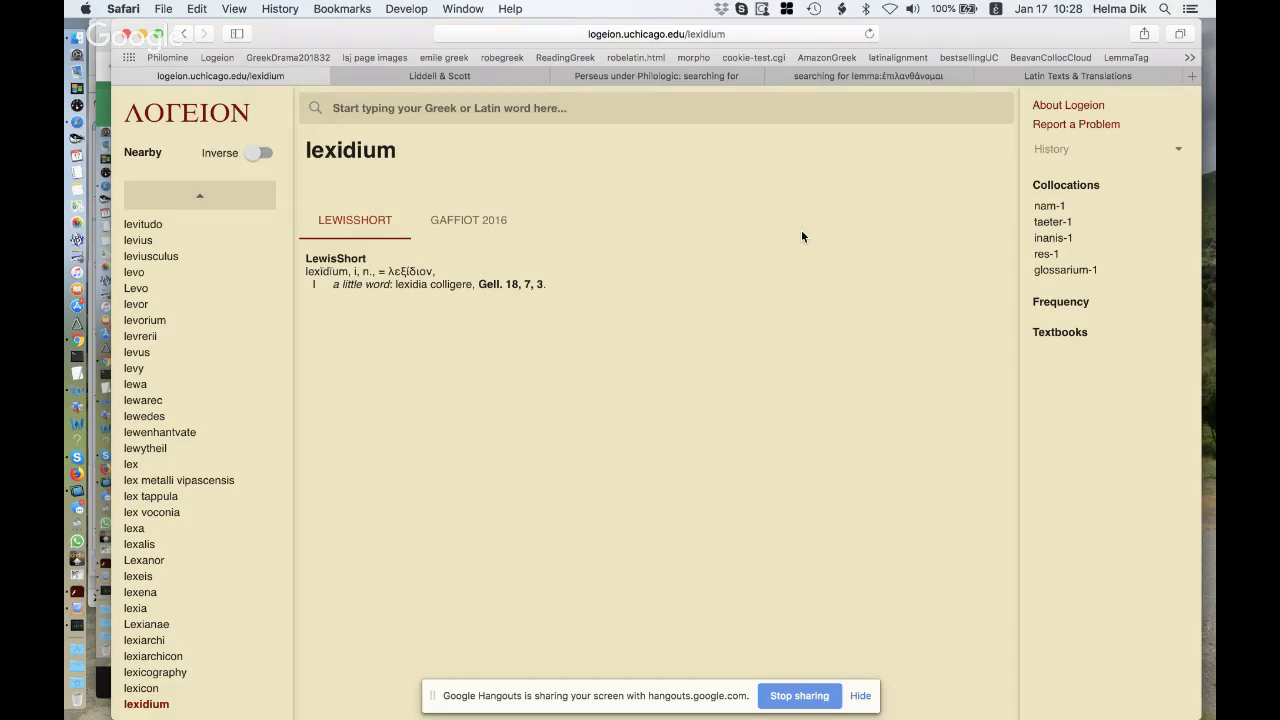
Enlarge the lexidium entry and show its Gaffiot 2016 definition.
{"action": "key", "text": "super+plus"}
{"action": "key", "text": "super+plus"}
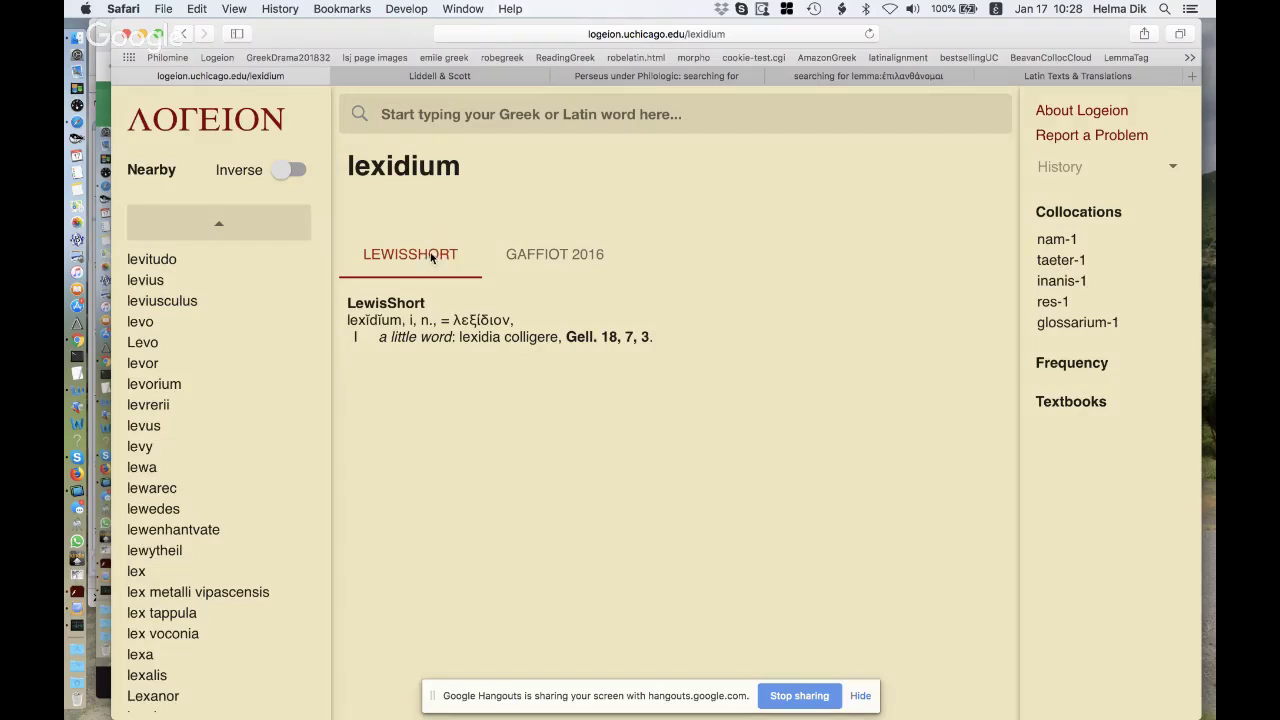
{"action": "left_click", "coordinate": [578, 256]}
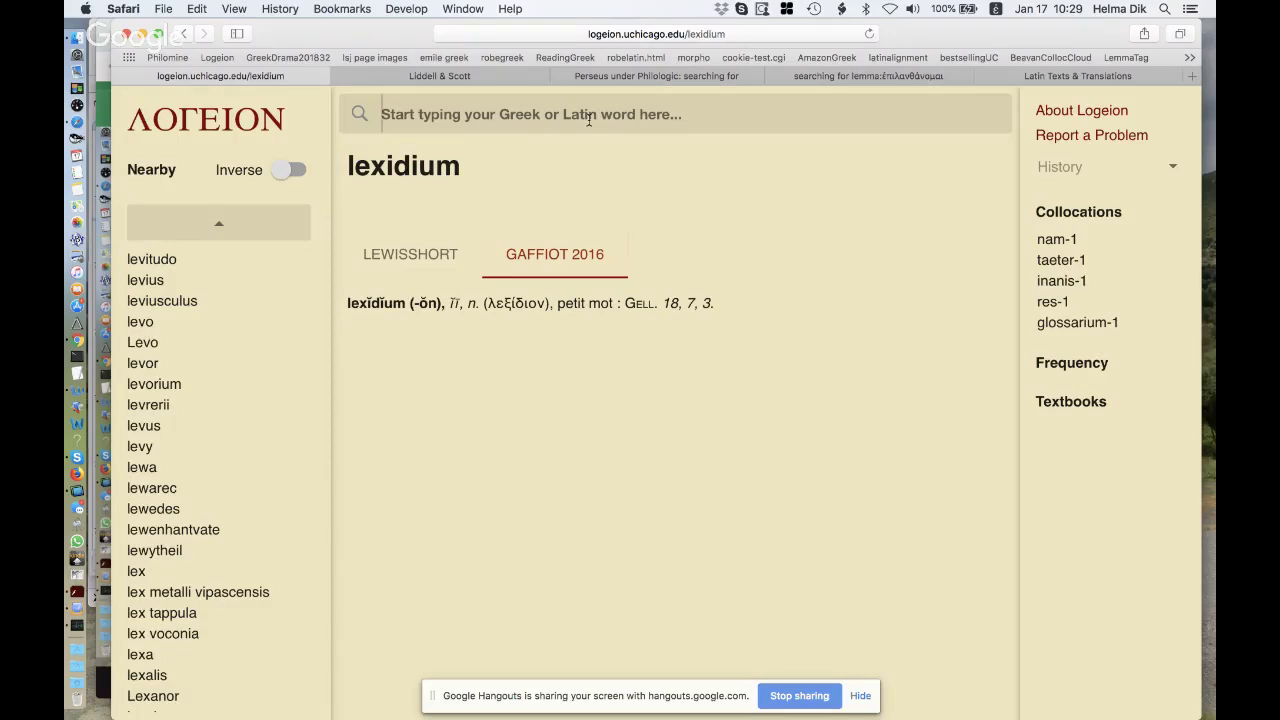
Change the input language from Greek to Latin letters and look up the word lex in Logeion.
{"action": "type", "text": "λεχ"}
{"action": "key", "text": "BackSpace"}
{"action": "key", "text": "BackSpace"}
{"action": "key", "text": "BackSpace"}
{"action": "key", "text": "ctrl+space"}
{"action": "type", "text": "lex"}
{"action": "key", "text": "Return"}
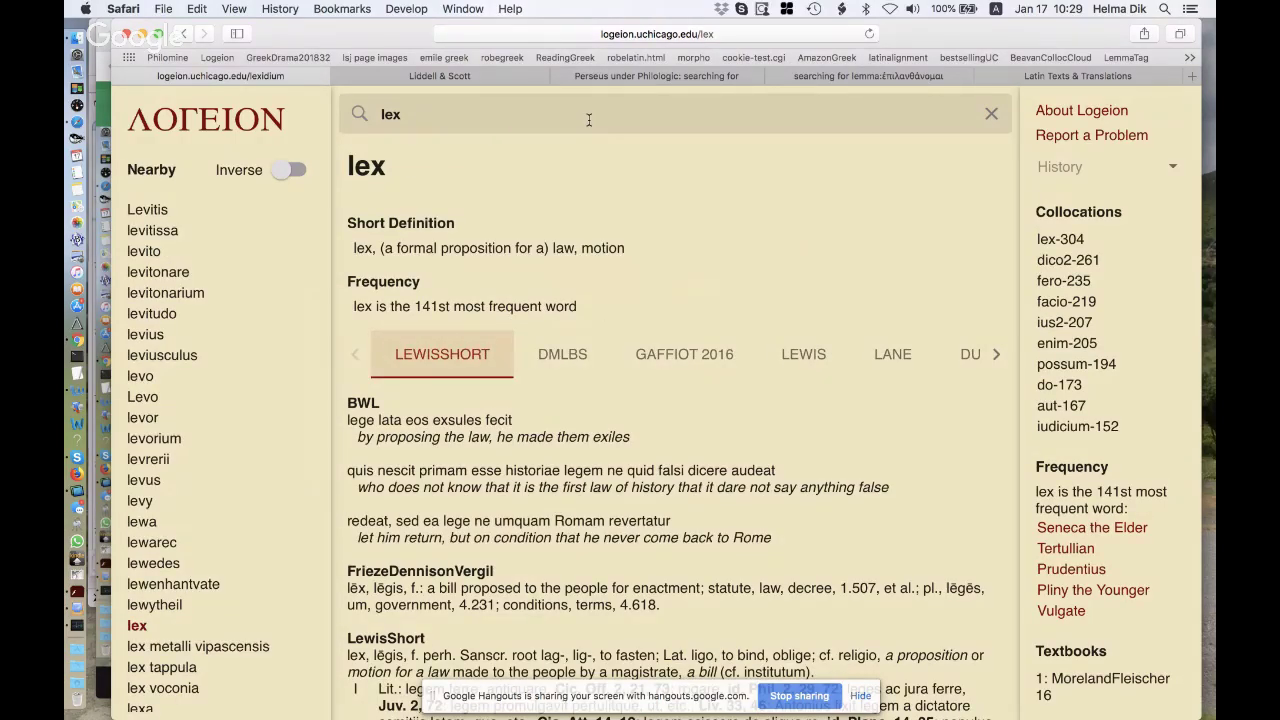
View the DuCange entry for lex and return to its LewisShort entry.
{"action": "scroll", "coordinate": [805, 356], "scroll_direction": "right", "scroll_amount": 2}
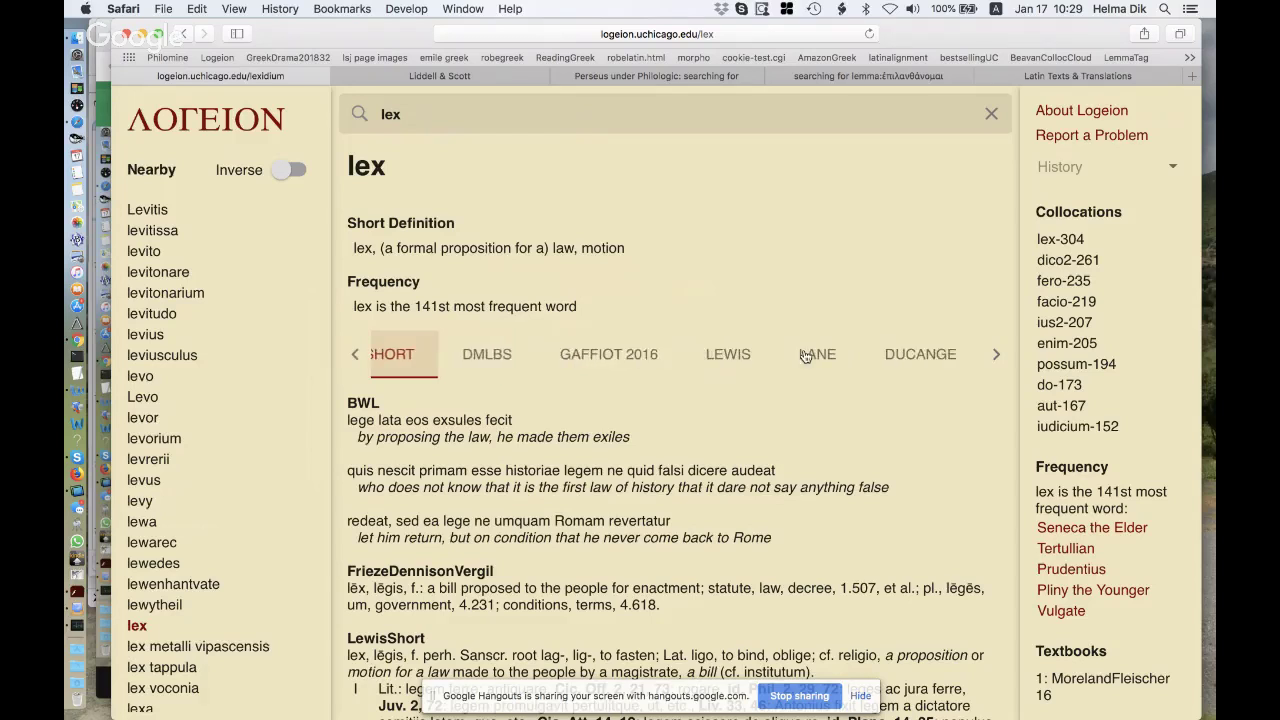
{"action": "left_click", "coordinate": [925, 358]}
{"action": "scroll", "coordinate": [425, 356], "scroll_direction": "left", "scroll_amount": 2}
{"action": "scroll", "coordinate": [420, 358], "scroll_direction": "left", "scroll_amount": 1}
{"action": "left_click", "coordinate": [449, 356]}
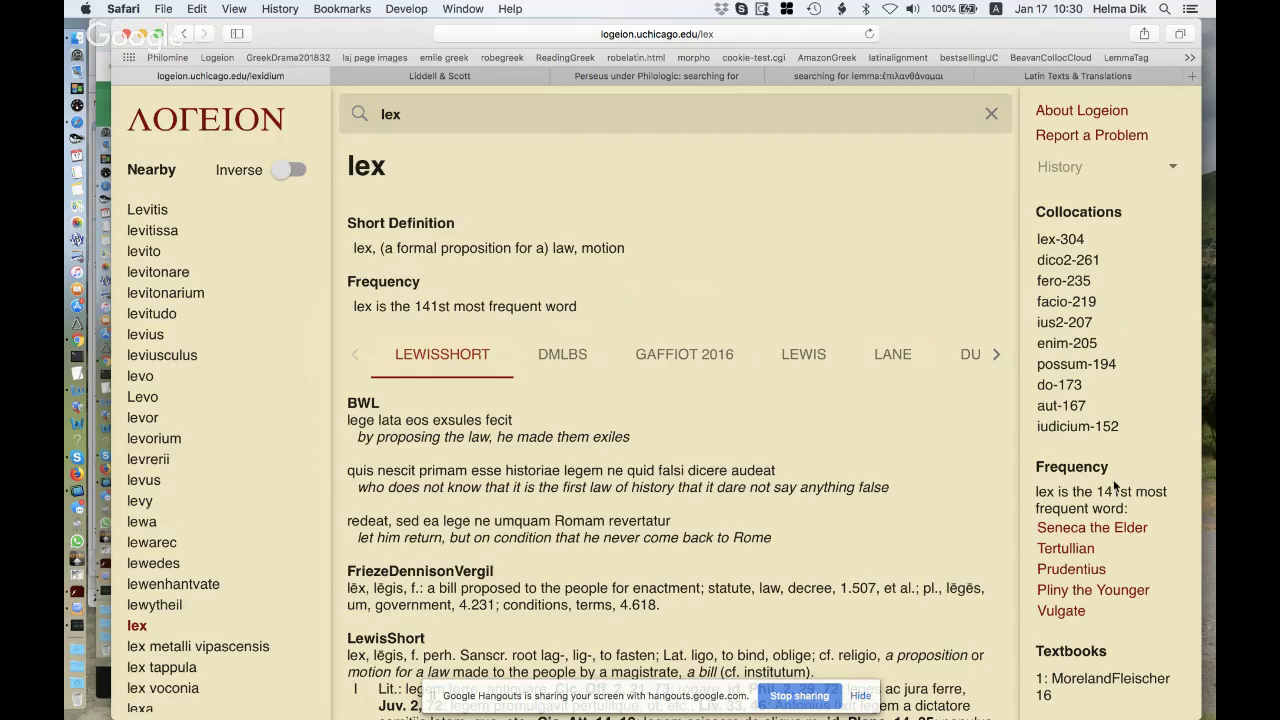
Examine the collocations, frequency authors and textbook references listed for lex.
{"action": "scroll", "coordinate": [1163, 540], "scroll_direction": "down", "scroll_amount": 1}
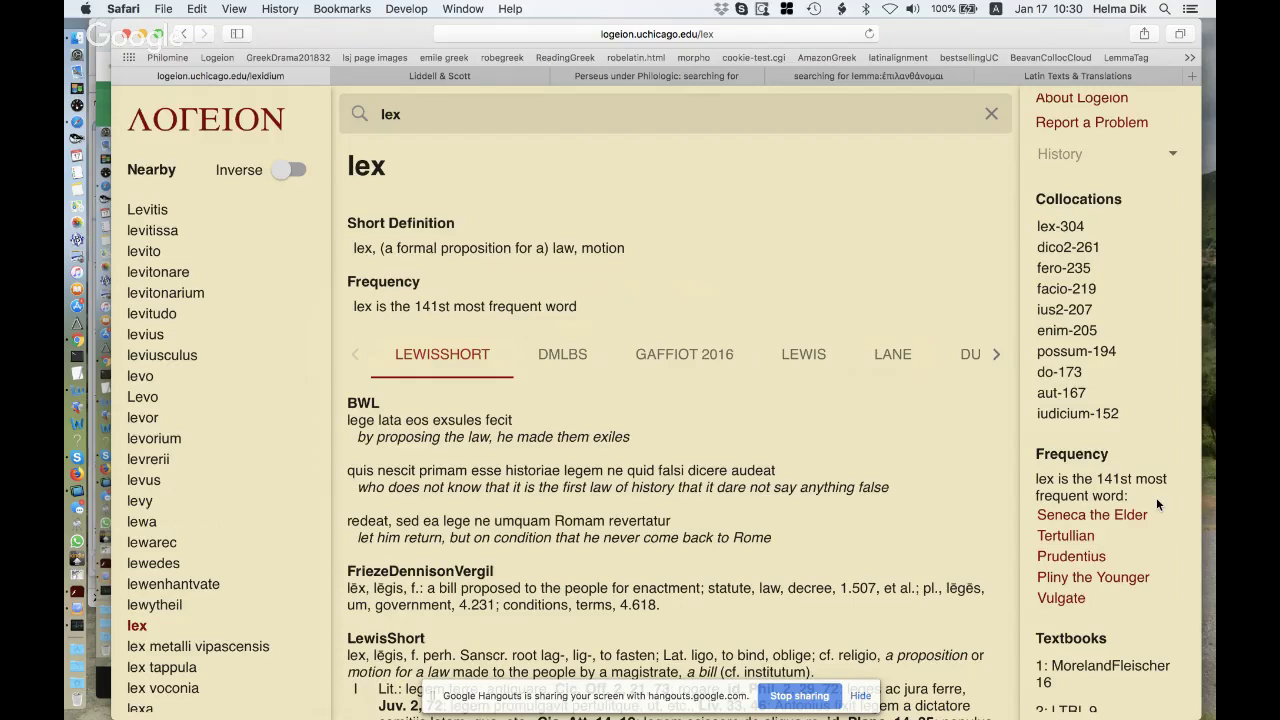
{"action": "scroll", "coordinate": [1157, 503], "scroll_direction": "down", "scroll_amount": 5}
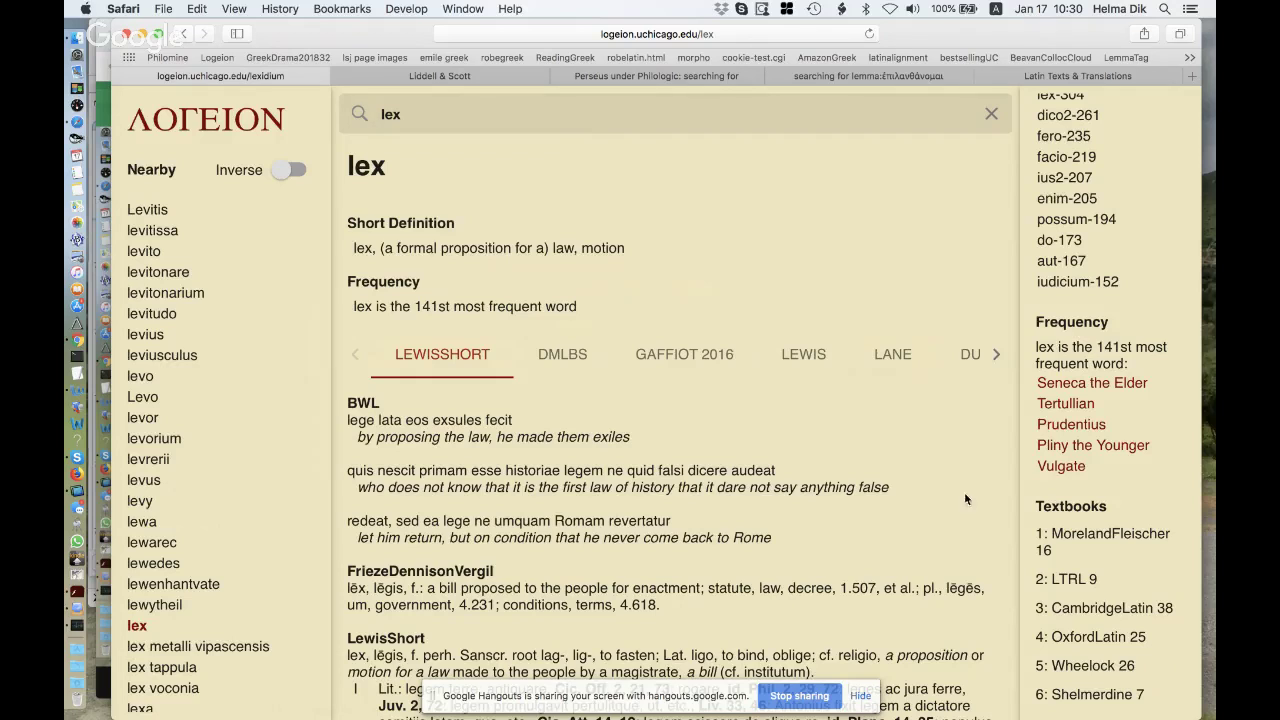
{"action": "left_click", "coordinate": [563, 108]}
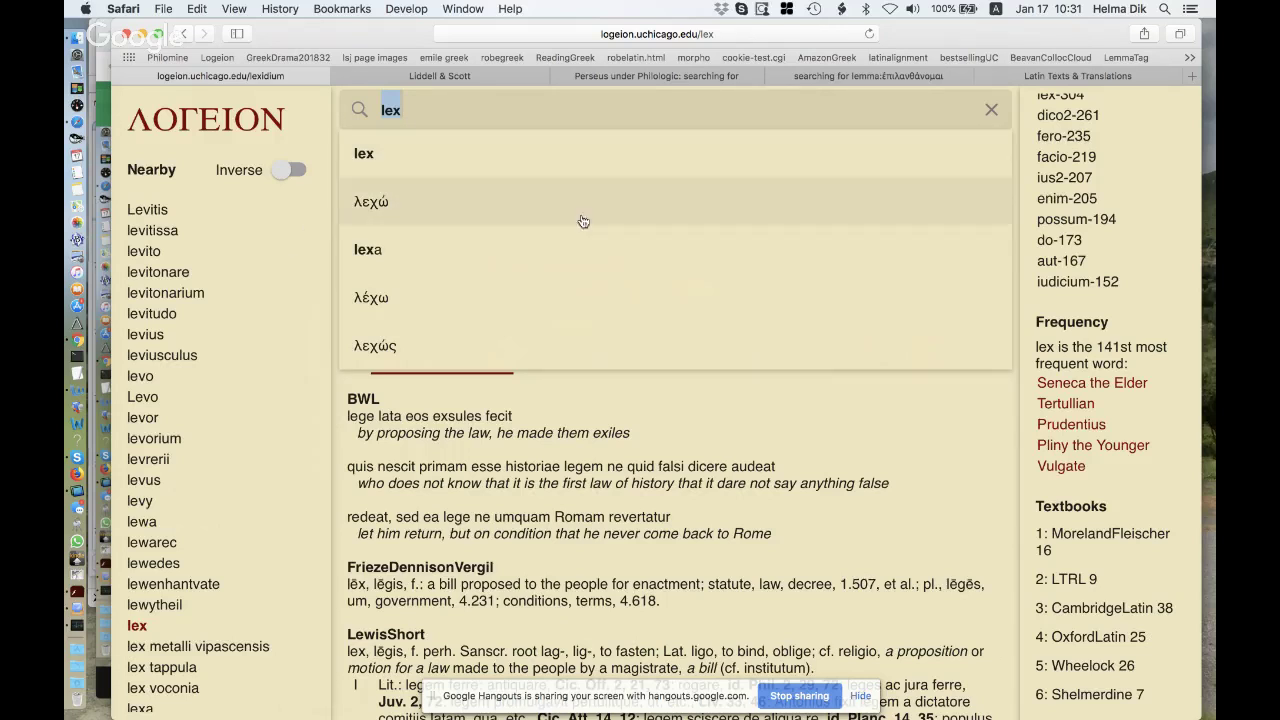
{"action": "left_click", "coordinate": [296, 230]}
{"action": "left_click", "coordinate": [420, 114]}
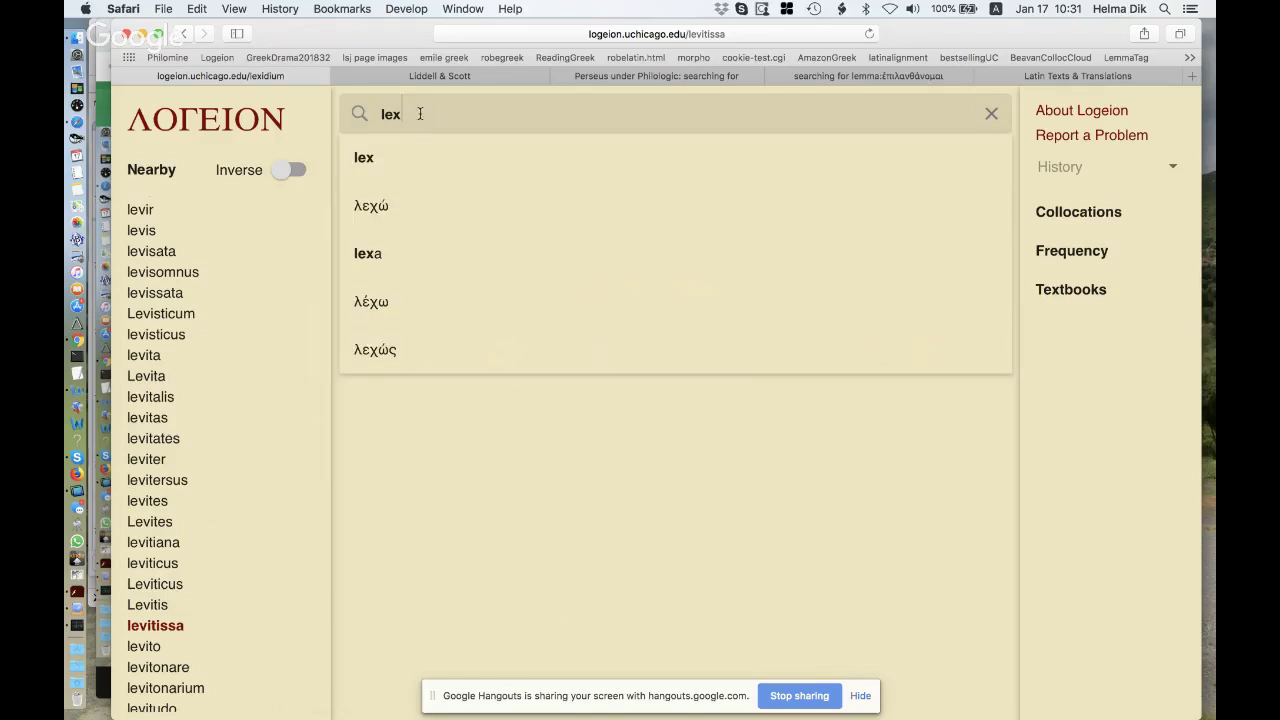
{"action": "key", "text": "Return"}
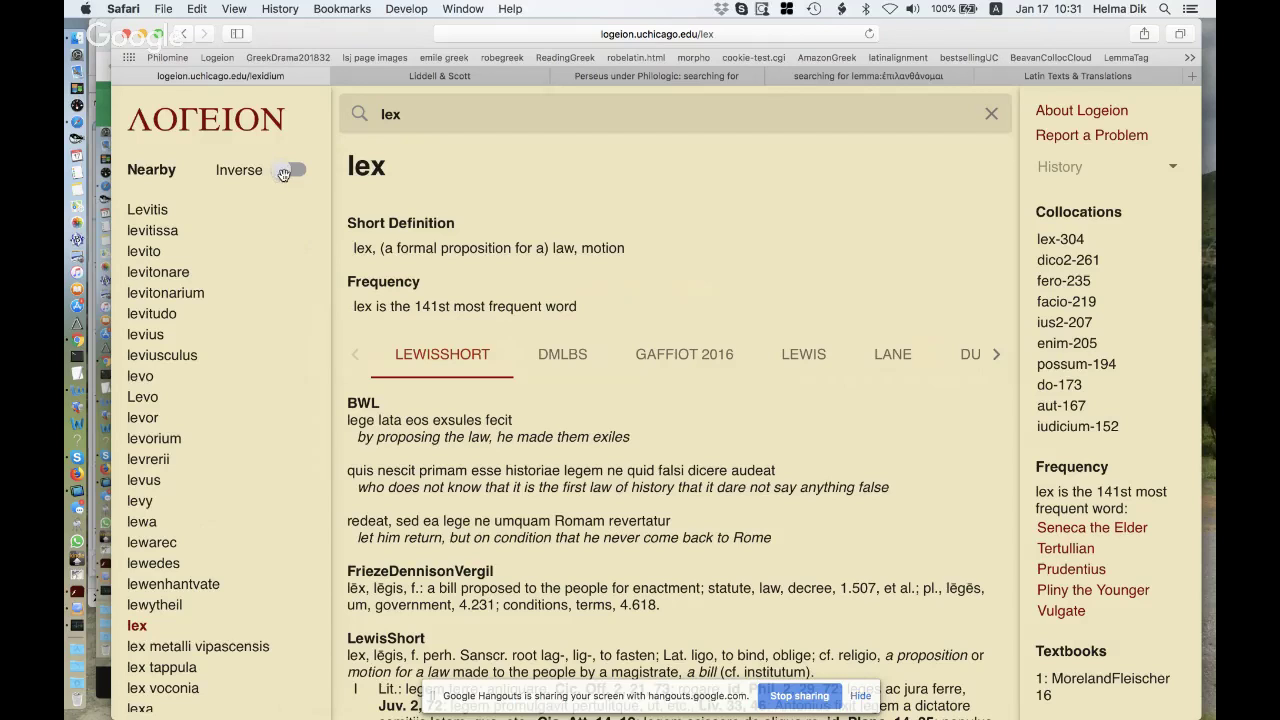
Browse the headwords near lex, view the lewarec entry, and return to lex.
{"action": "scroll", "coordinate": [264, 393], "scroll_direction": "down", "scroll_amount": 3}
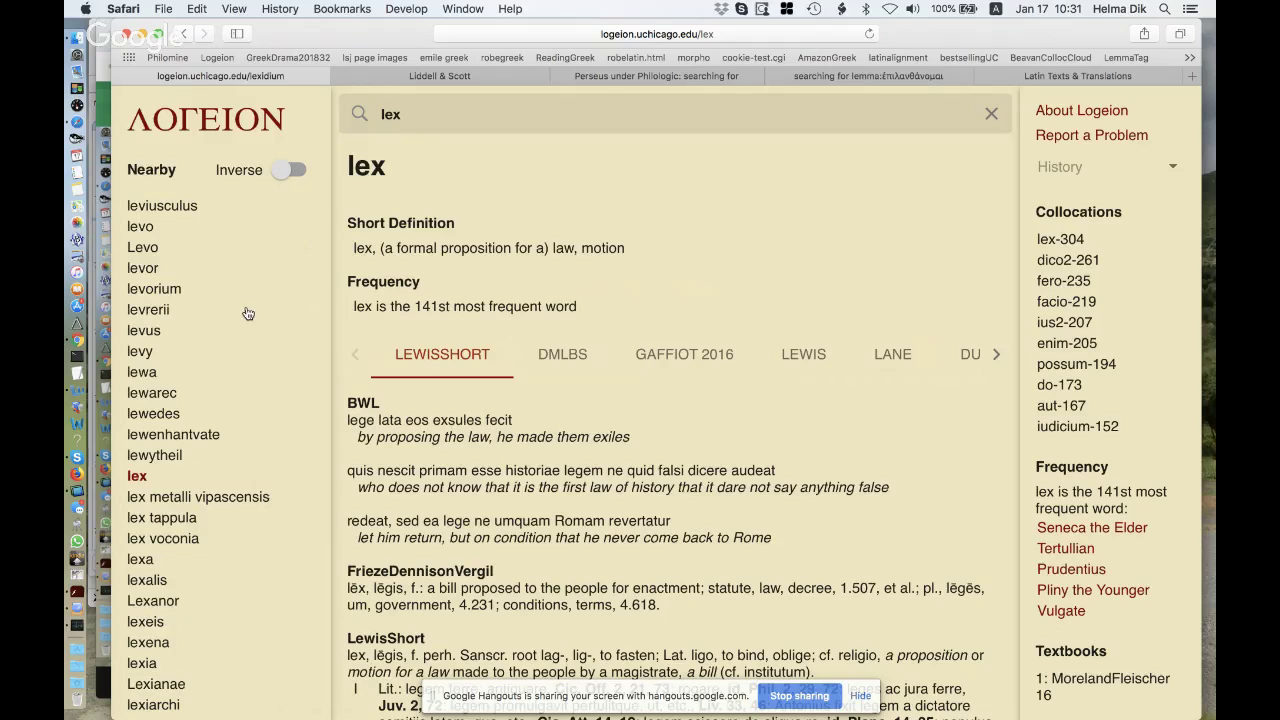
{"action": "left_click", "coordinate": [240, 396]}
{"action": "scroll", "coordinate": [150, 583], "scroll_direction": "down", "scroll_amount": 5}
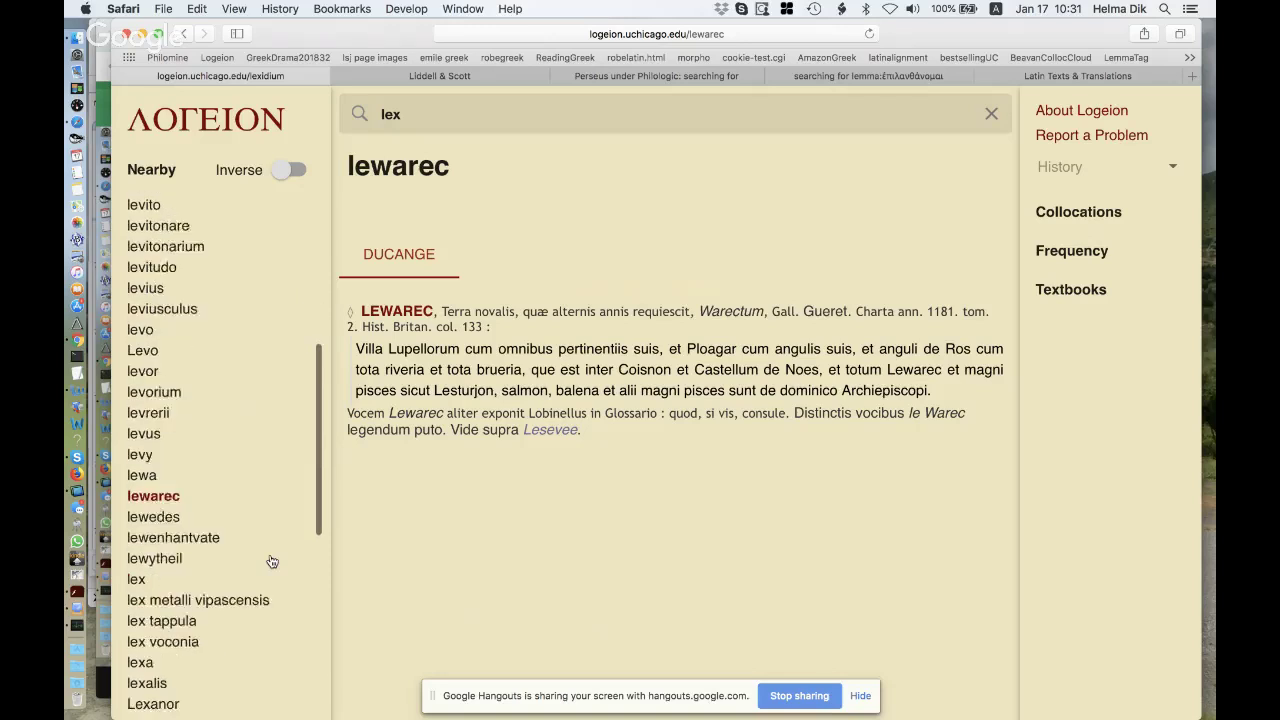
{"action": "left_click", "coordinate": [164, 514]}
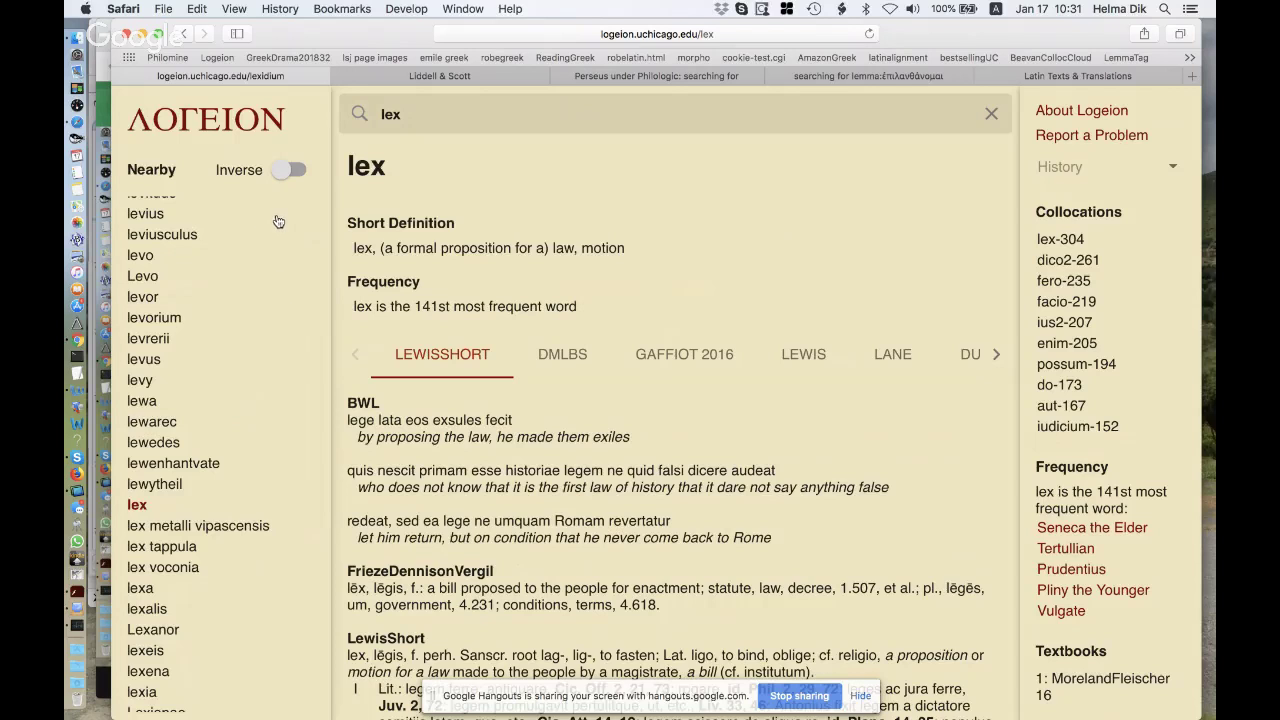
Turn on inverse ordering of the nearby words and browse the headwords ending in lex, loading further ones twice.
{"action": "left_click", "coordinate": [278, 176]}
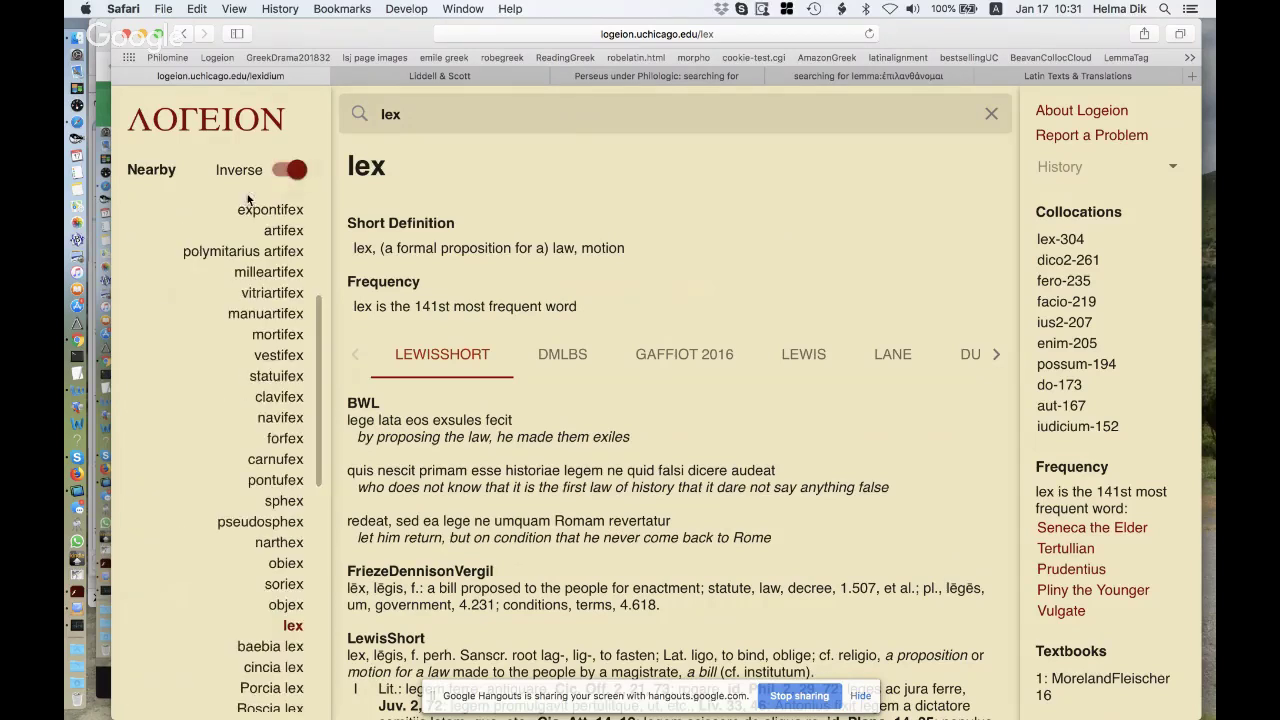
{"action": "scroll", "coordinate": [225, 438], "scroll_direction": "down", "scroll_amount": 4}
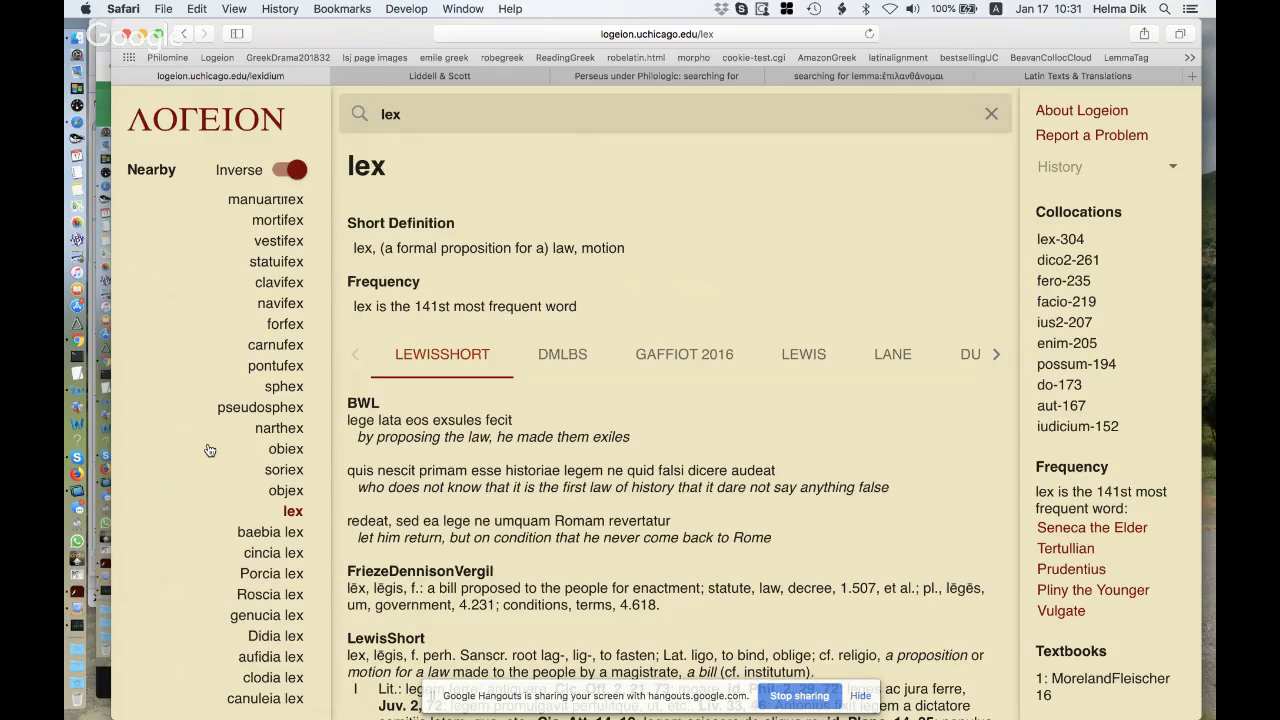
{"action": "scroll", "coordinate": [202, 560], "scroll_direction": "down", "scroll_amount": 3}
{"action": "scroll", "coordinate": [202, 560], "scroll_direction": "down", "scroll_amount": 6}
{"action": "scroll", "coordinate": [202, 560], "scroll_direction": "down", "scroll_amount": 3}
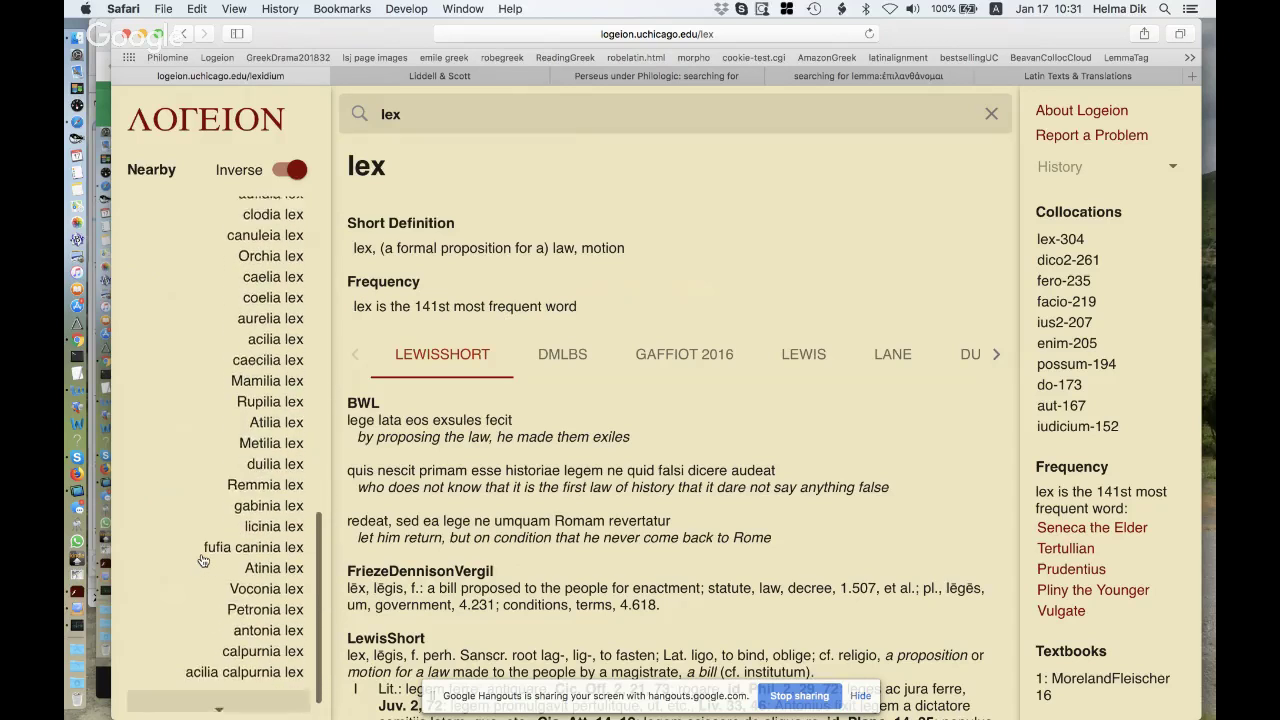
{"action": "left_click", "coordinate": [219, 690]}
{"action": "scroll", "coordinate": [172, 497], "scroll_direction": "down", "scroll_amount": 10}
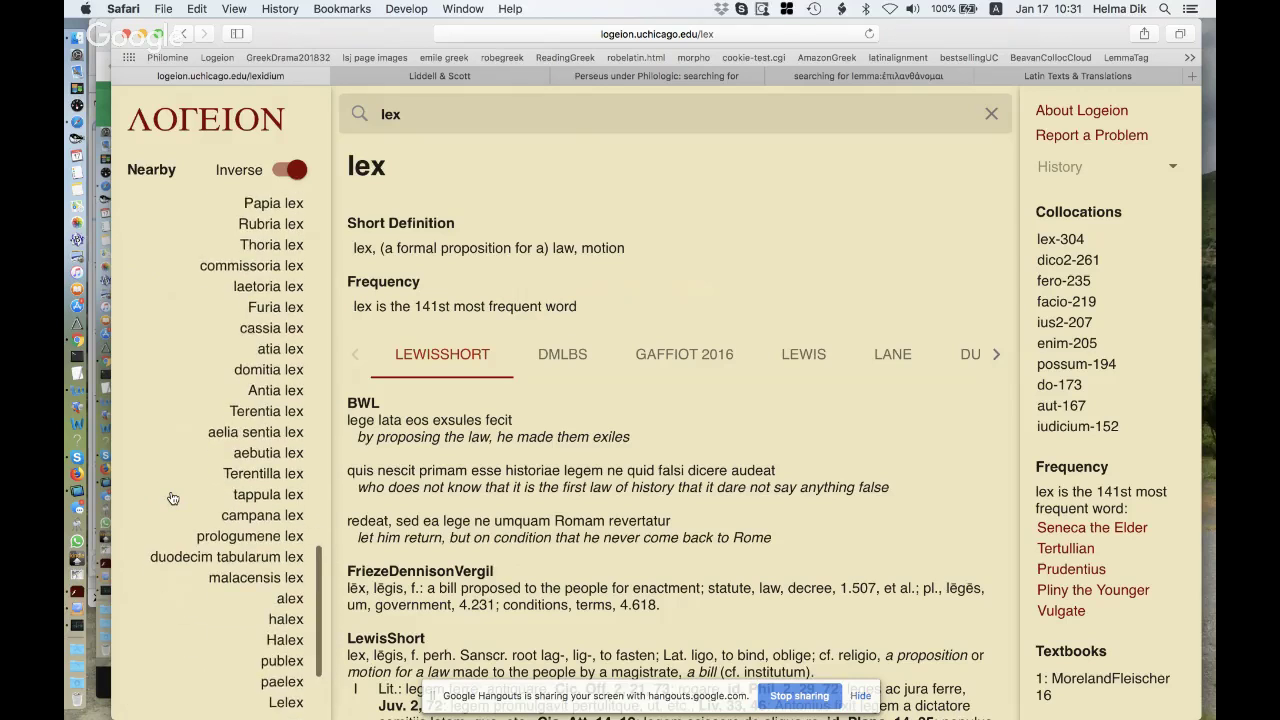
{"action": "scroll", "coordinate": [172, 497], "scroll_direction": "down", "scroll_amount": 2}
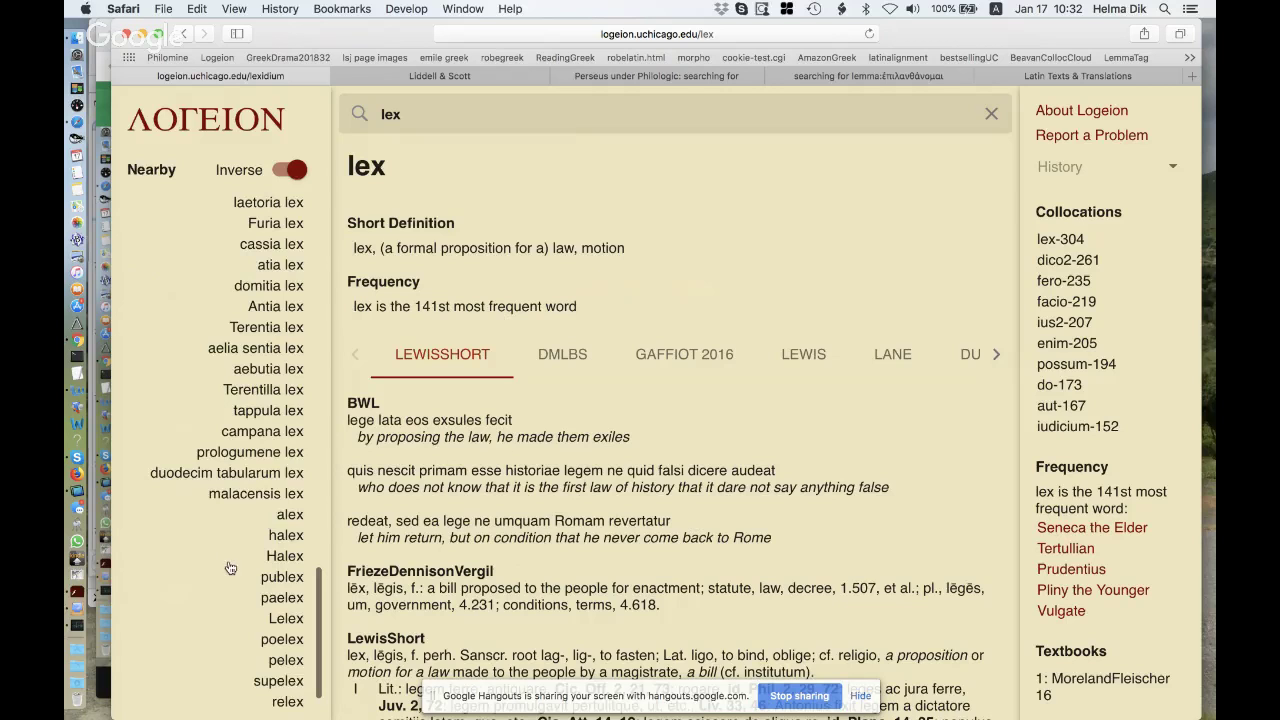
{"action": "scroll", "coordinate": [230, 568], "scroll_direction": "down", "scroll_amount": 1}
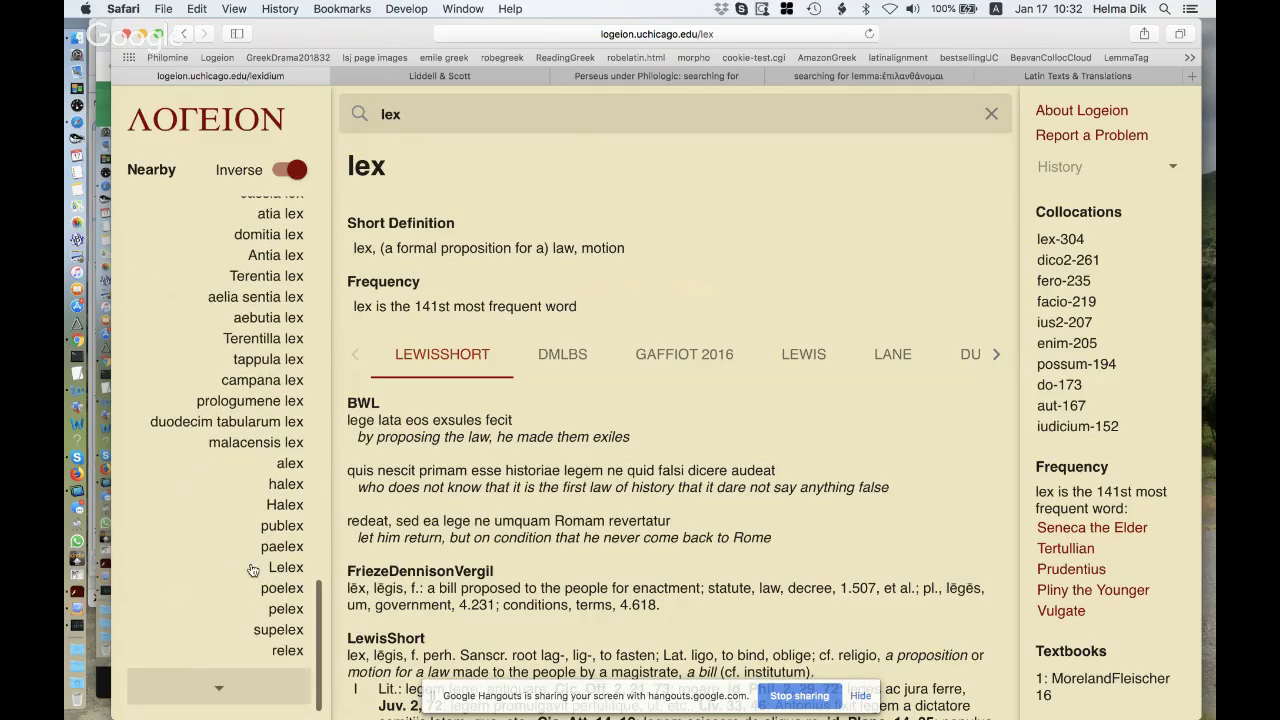
{"action": "left_click", "coordinate": [222, 690]}
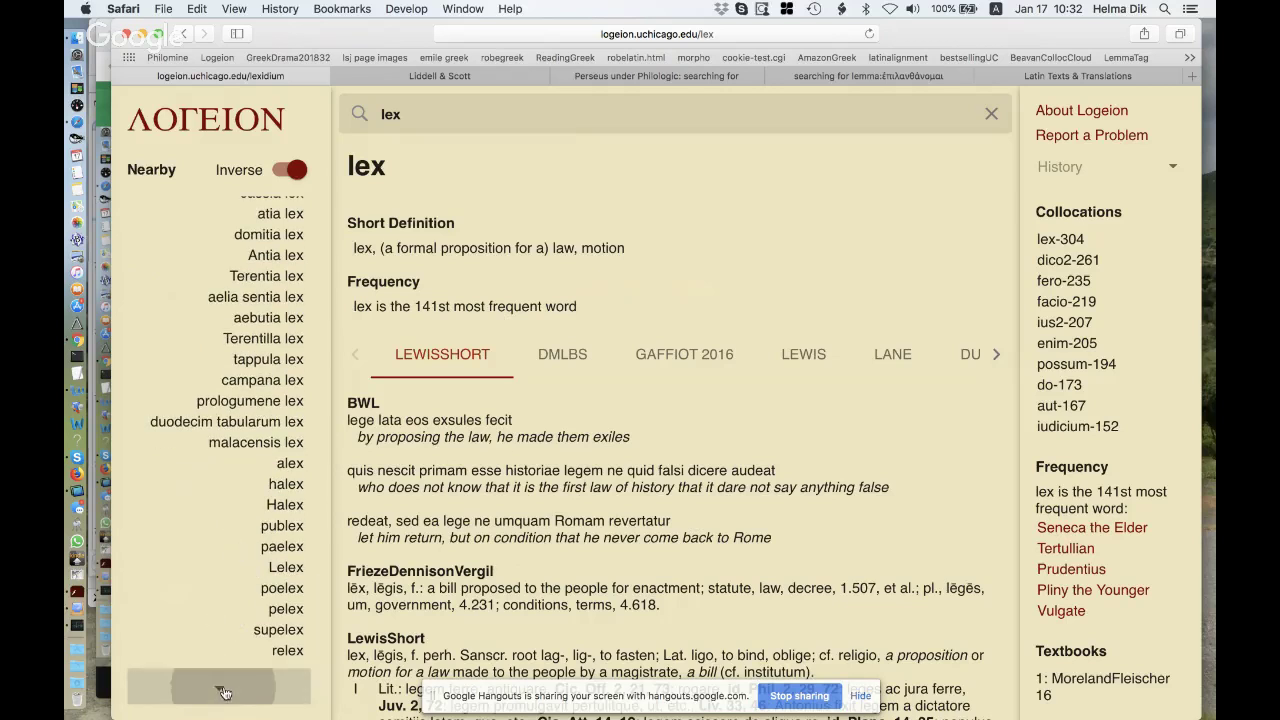
{"action": "scroll", "coordinate": [216, 580], "scroll_direction": "down", "scroll_amount": 3}
{"action": "scroll", "coordinate": [216, 580], "scroll_direction": "down", "scroll_amount": 5}
Look through the inverse list of headwords around lex once more and turn inverse ordering off.
{"action": "scroll", "coordinate": [216, 579], "scroll_direction": "up", "scroll_amount": 15}
{"action": "scroll", "coordinate": [216, 579], "scroll_direction": "up", "scroll_amount": 8}
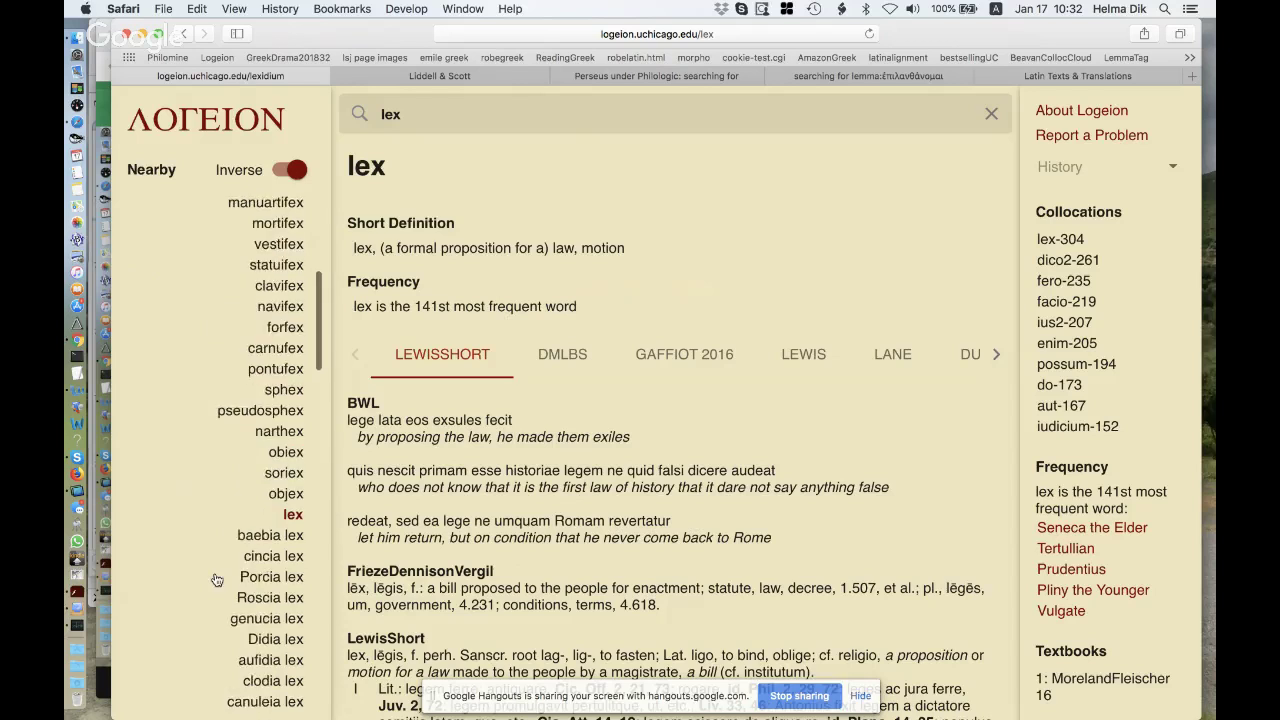
{"action": "scroll", "coordinate": [213, 530], "scroll_direction": "down", "scroll_amount": 1}
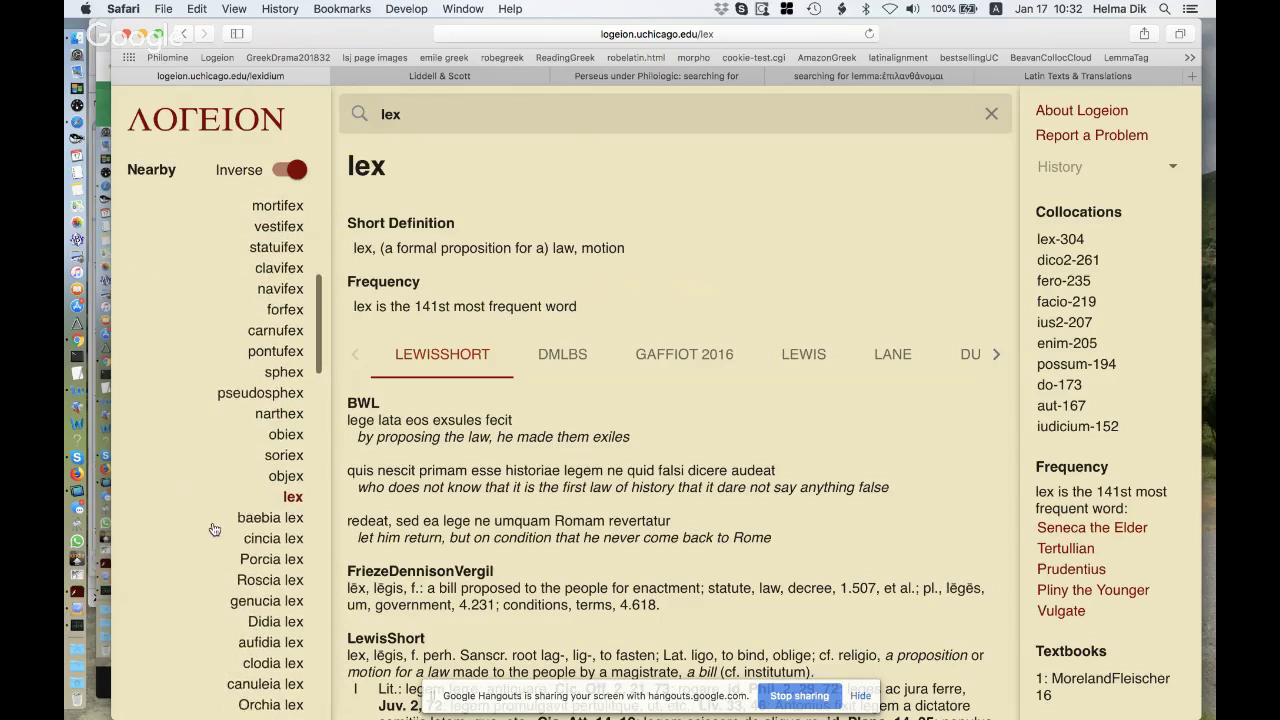
{"action": "scroll", "coordinate": [213, 529], "scroll_direction": "up", "scroll_amount": 2}
{"action": "scroll", "coordinate": [213, 529], "scroll_direction": "down", "scroll_amount": 15}
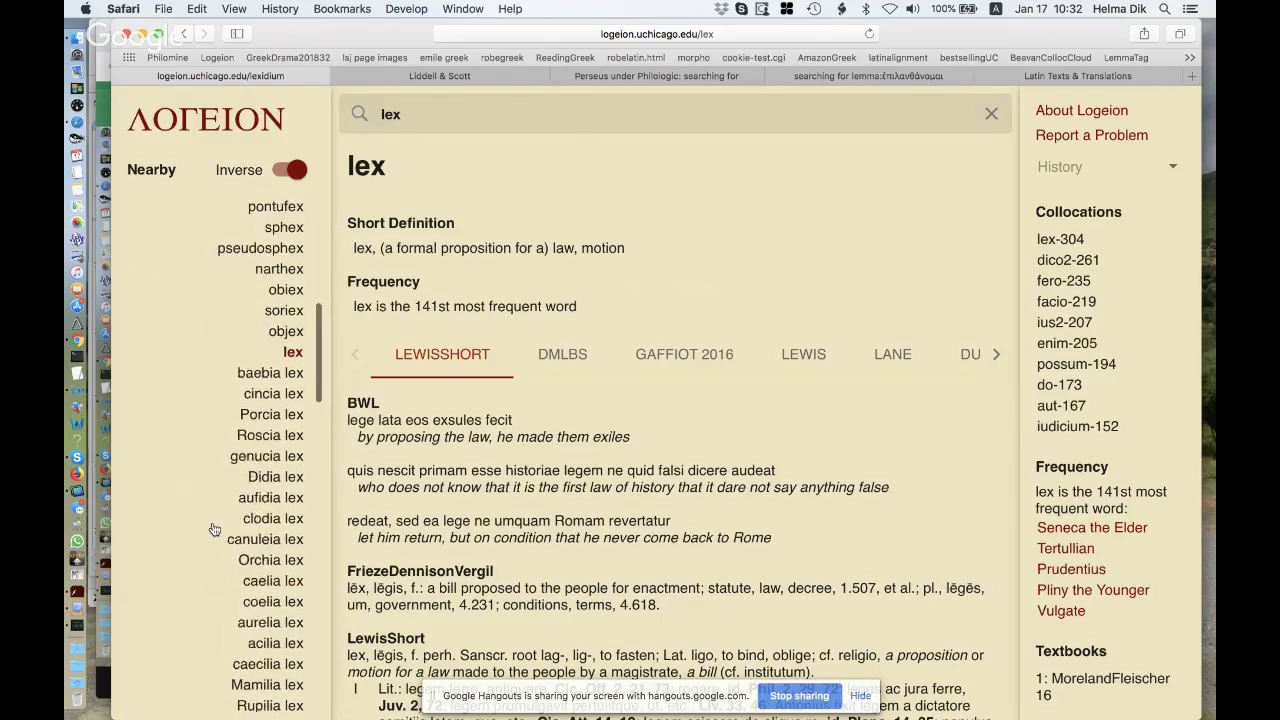
{"action": "scroll", "coordinate": [213, 529], "scroll_direction": "down", "scroll_amount": 6}
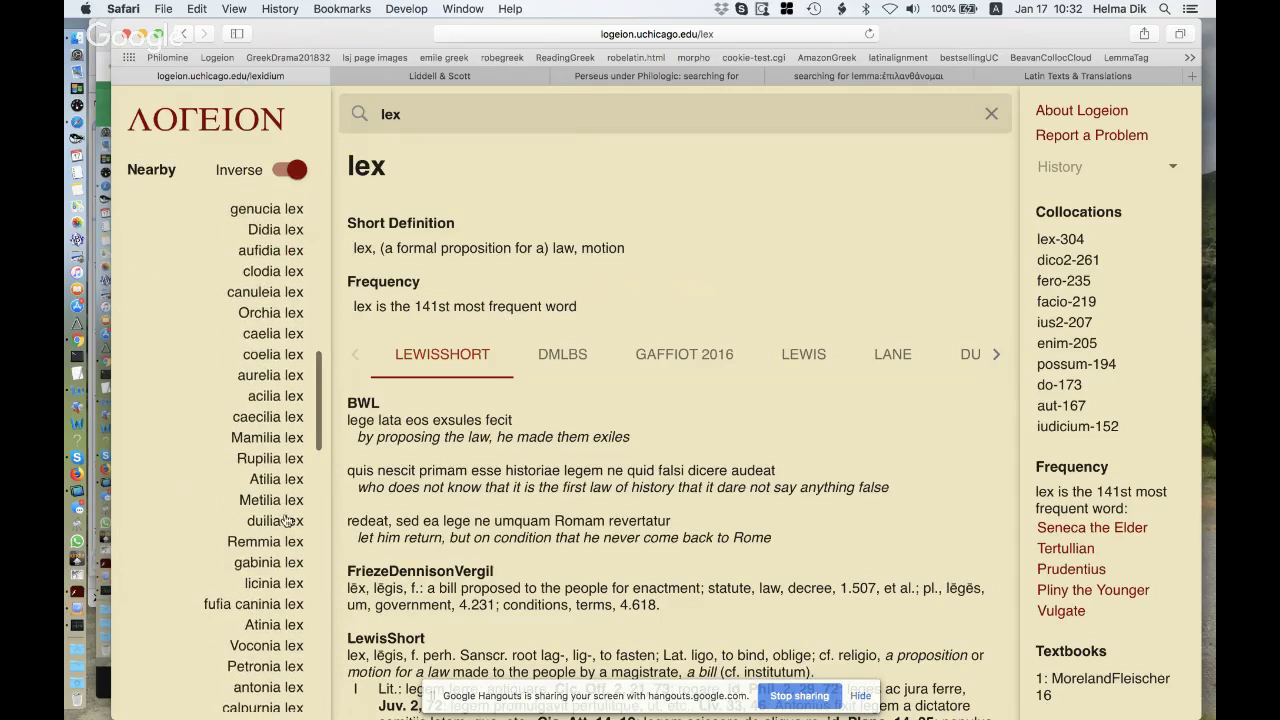
{"action": "scroll", "coordinate": [256, 400], "scroll_direction": "up", "scroll_amount": 20}
{"action": "scroll", "coordinate": [256, 400], "scroll_direction": "up", "scroll_amount": 7}
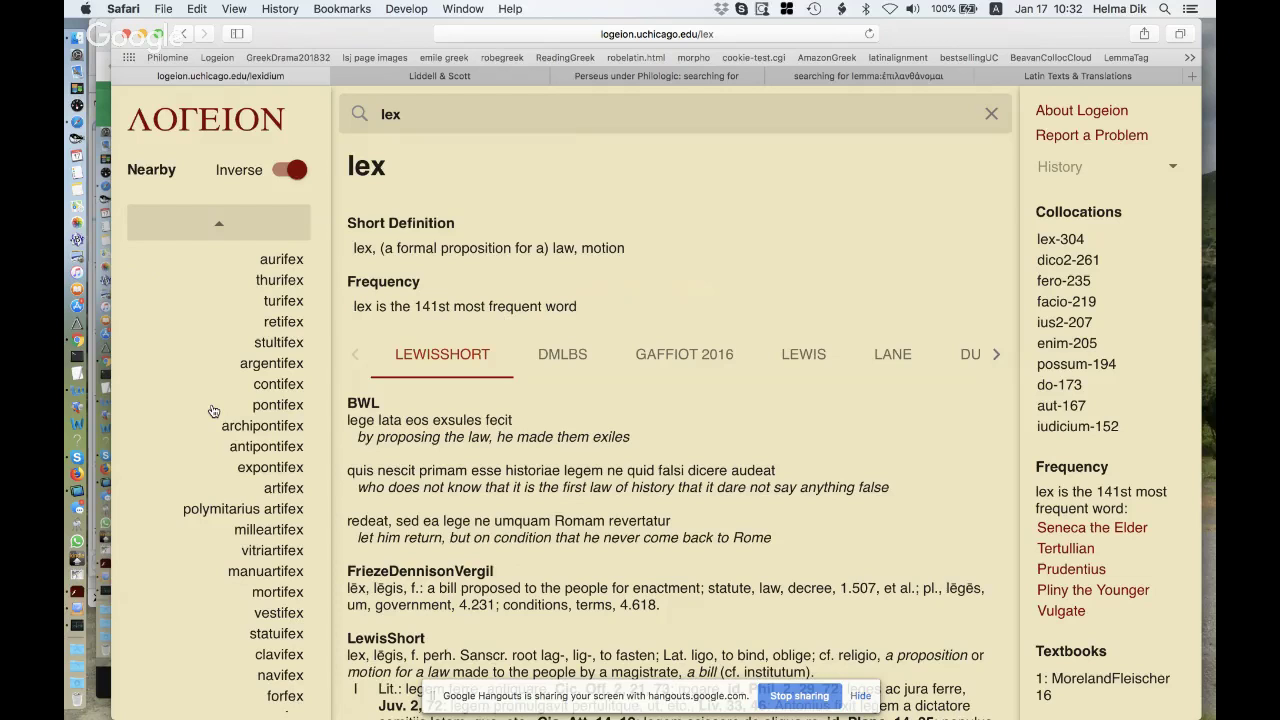
{"action": "left_click", "coordinate": [292, 170]}
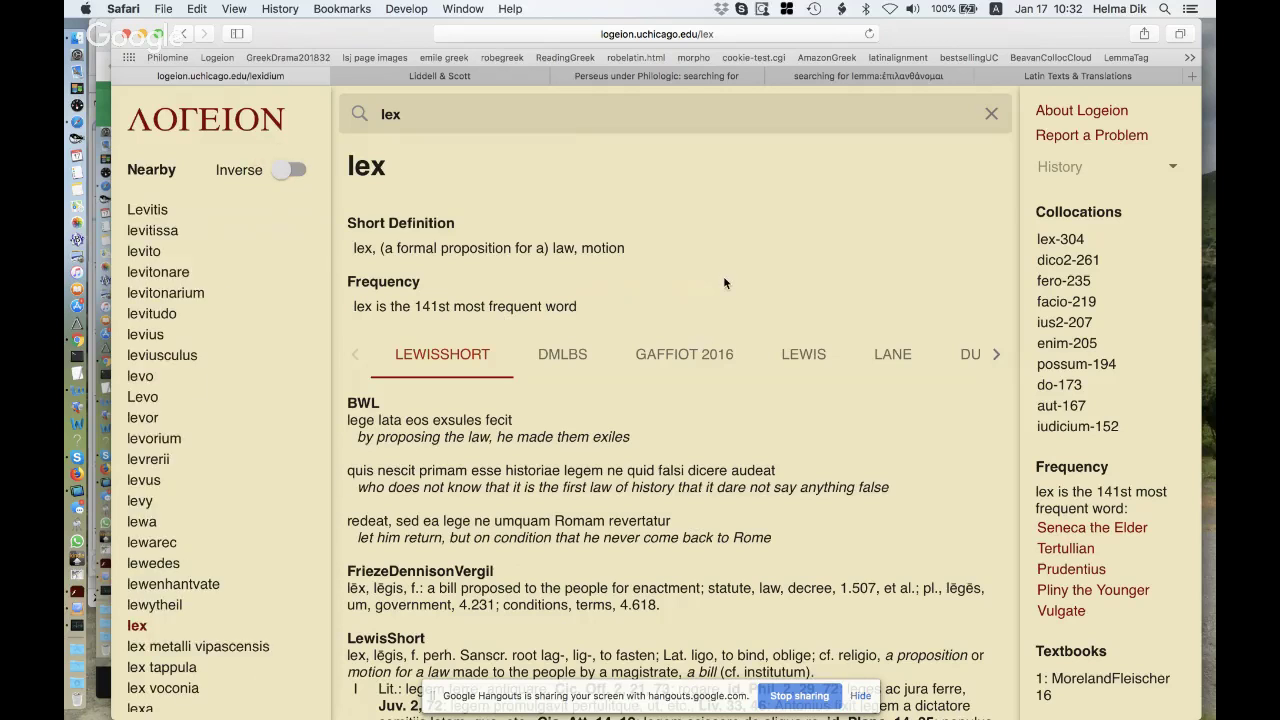
Enter logo in the Logeion search and look through the suggested Greek and Latin headwords.
{"action": "left_click", "coordinate": [509, 118]}
{"action": "double_click", "coordinate": [509, 118]}
{"action": "type", "text": "logo"}
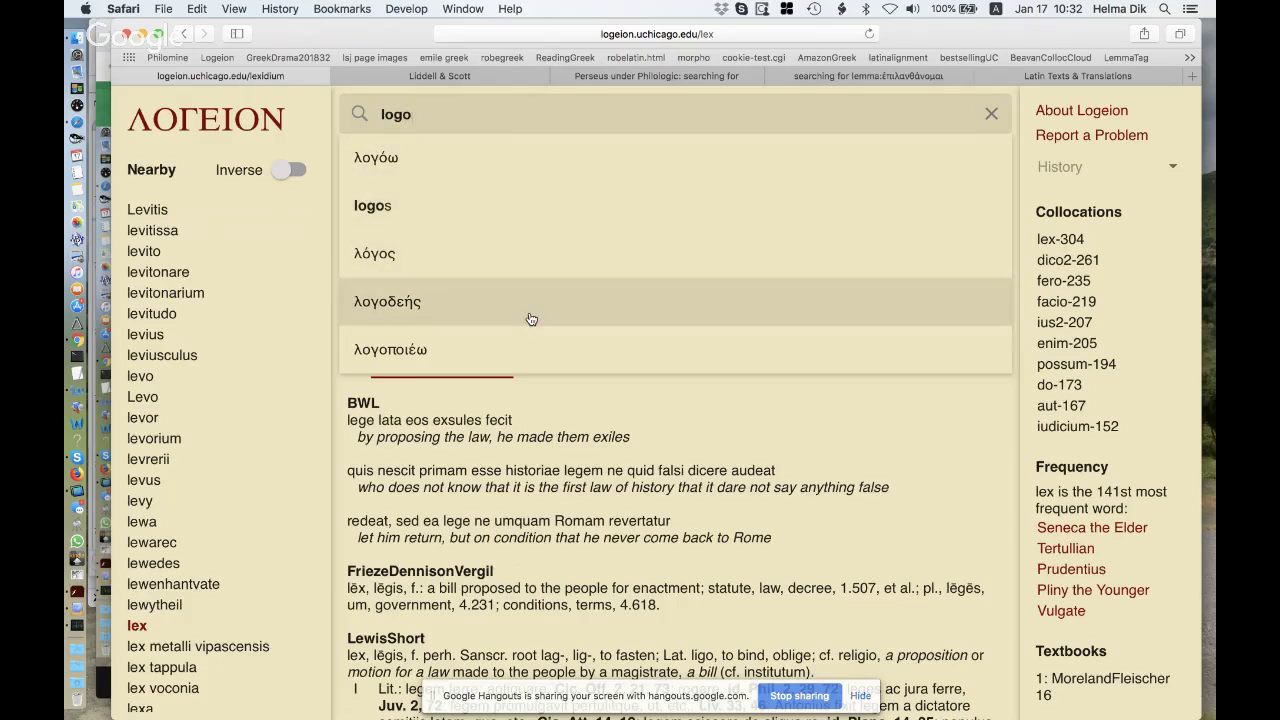
{"action": "scroll", "coordinate": [531, 319], "scroll_direction": "down", "scroll_amount": 3}
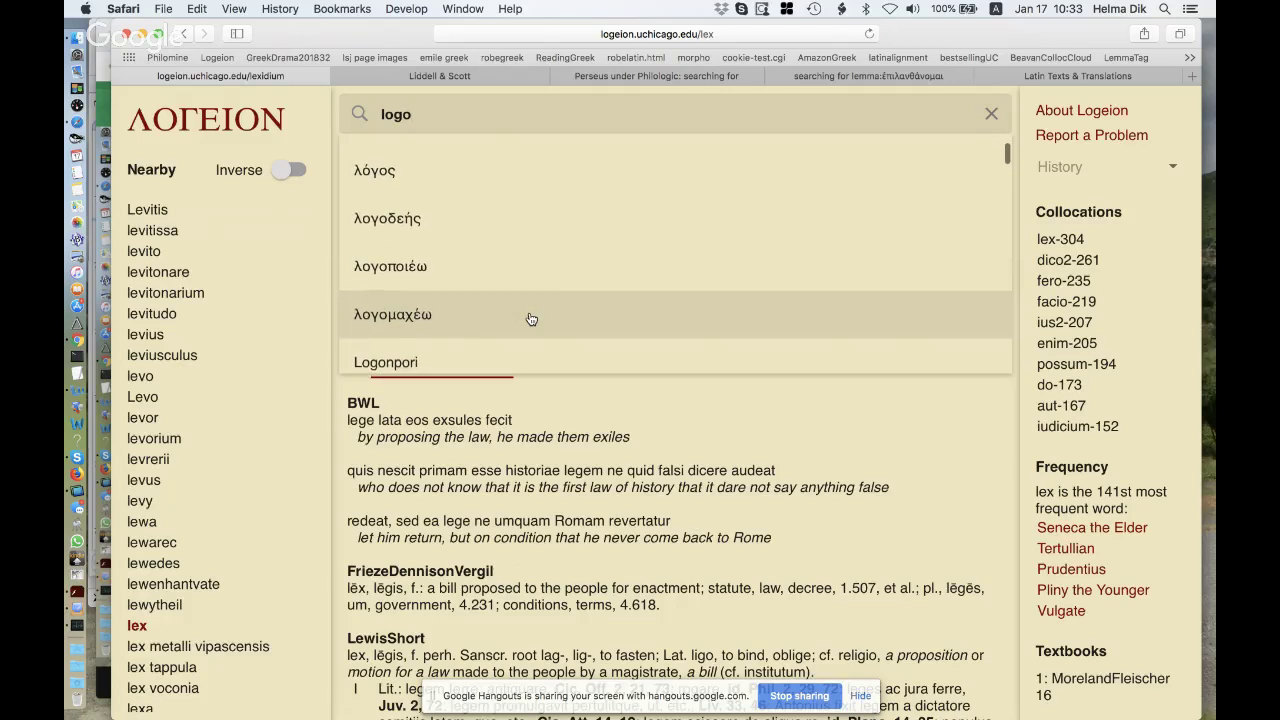
{"action": "scroll", "coordinate": [531, 319], "scroll_direction": "up", "scroll_amount": 3}
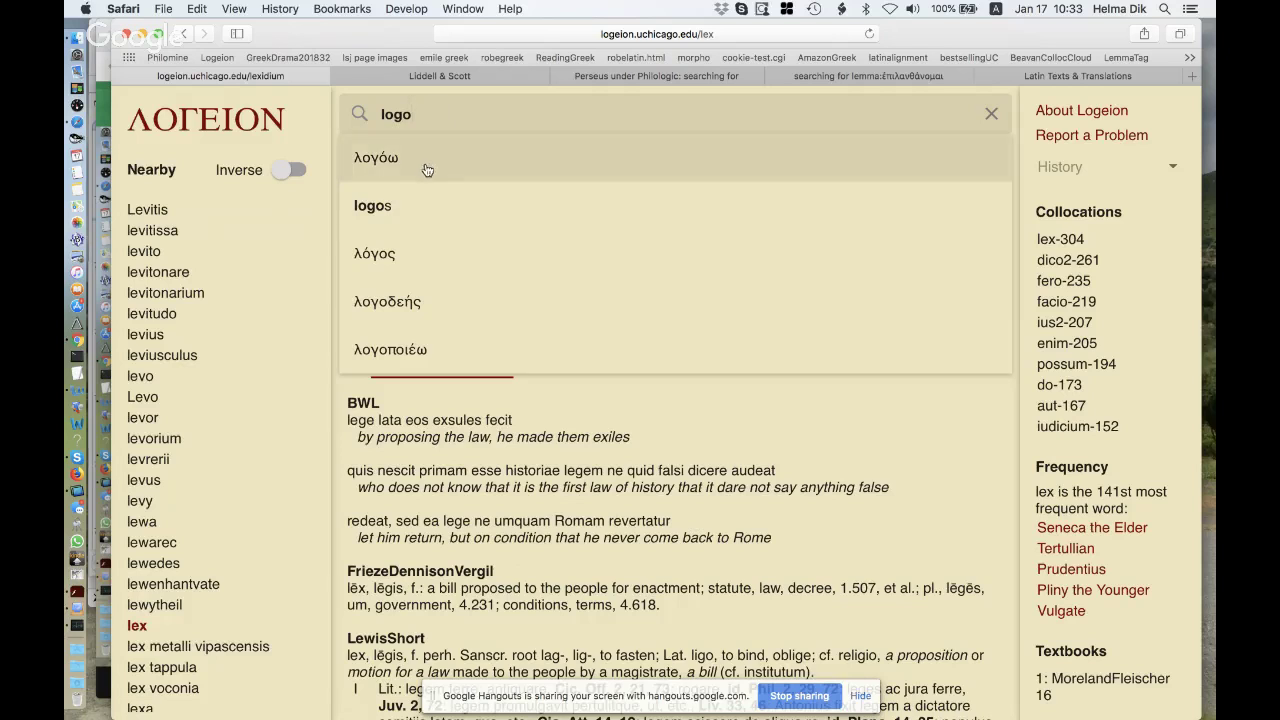
{"action": "scroll", "coordinate": [453, 245], "scroll_direction": "down", "scroll_amount": 1}
{"action": "scroll", "coordinate": [453, 245], "scroll_direction": "down", "scroll_amount": 3}
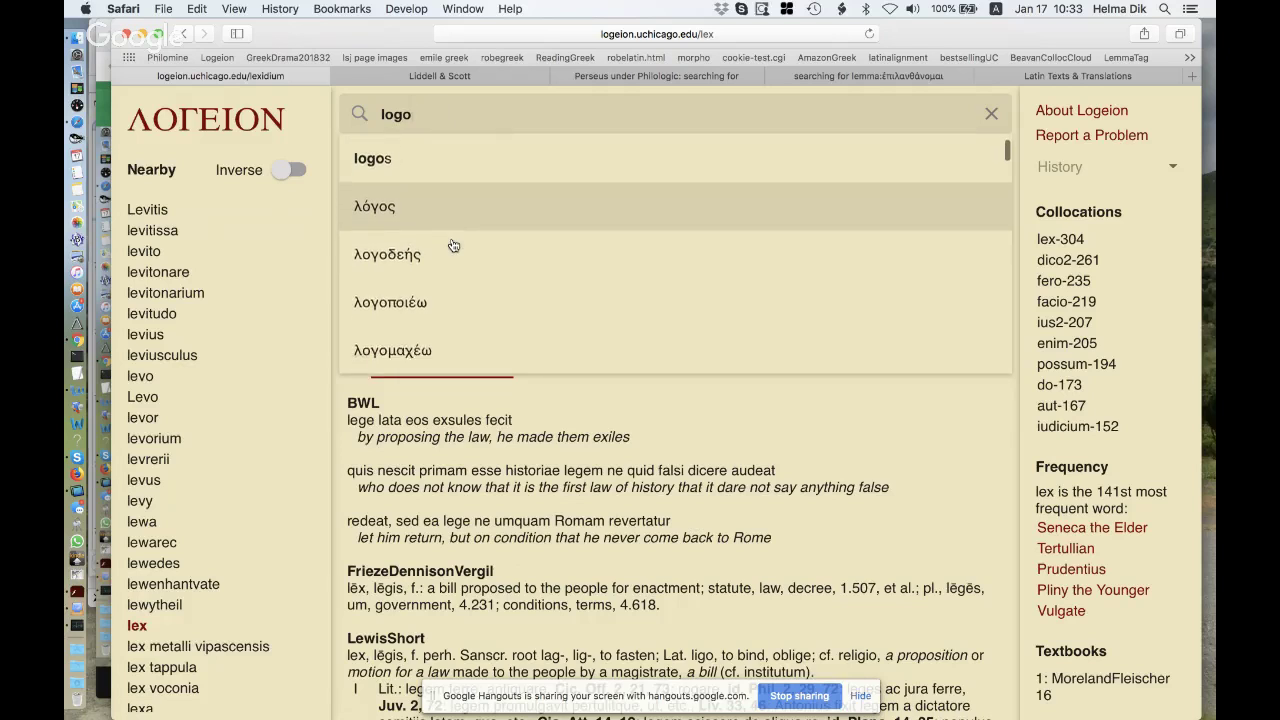
{"action": "scroll", "coordinate": [453, 245], "scroll_direction": "down", "scroll_amount": 5}
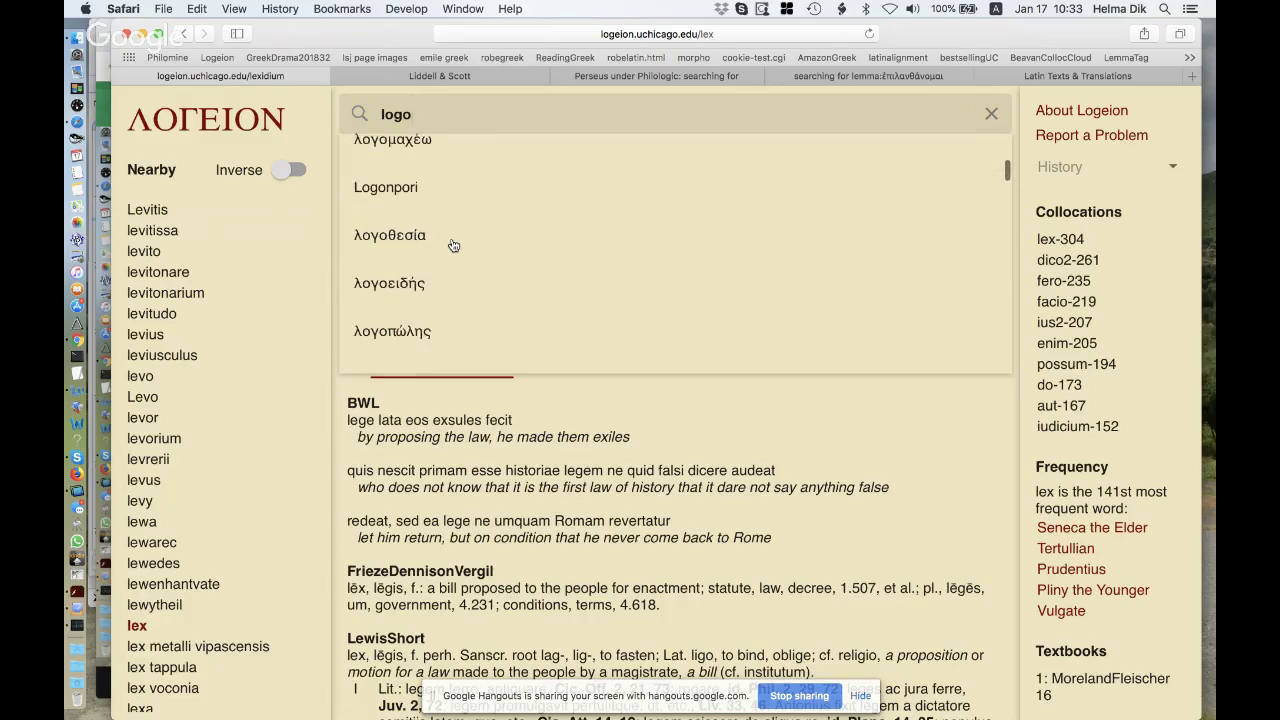
{"action": "scroll", "coordinate": [453, 245], "scroll_direction": "down", "scroll_amount": 6}
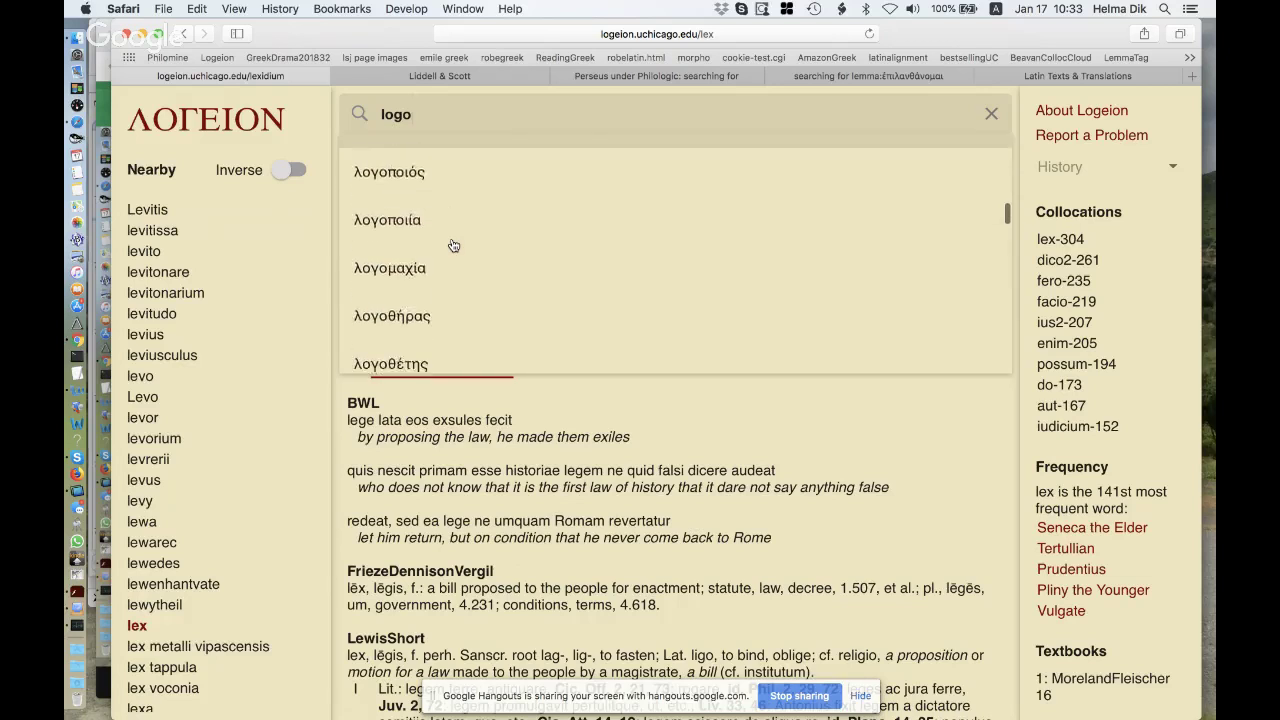
{"action": "scroll", "coordinate": [453, 245], "scroll_direction": "down", "scroll_amount": 3}
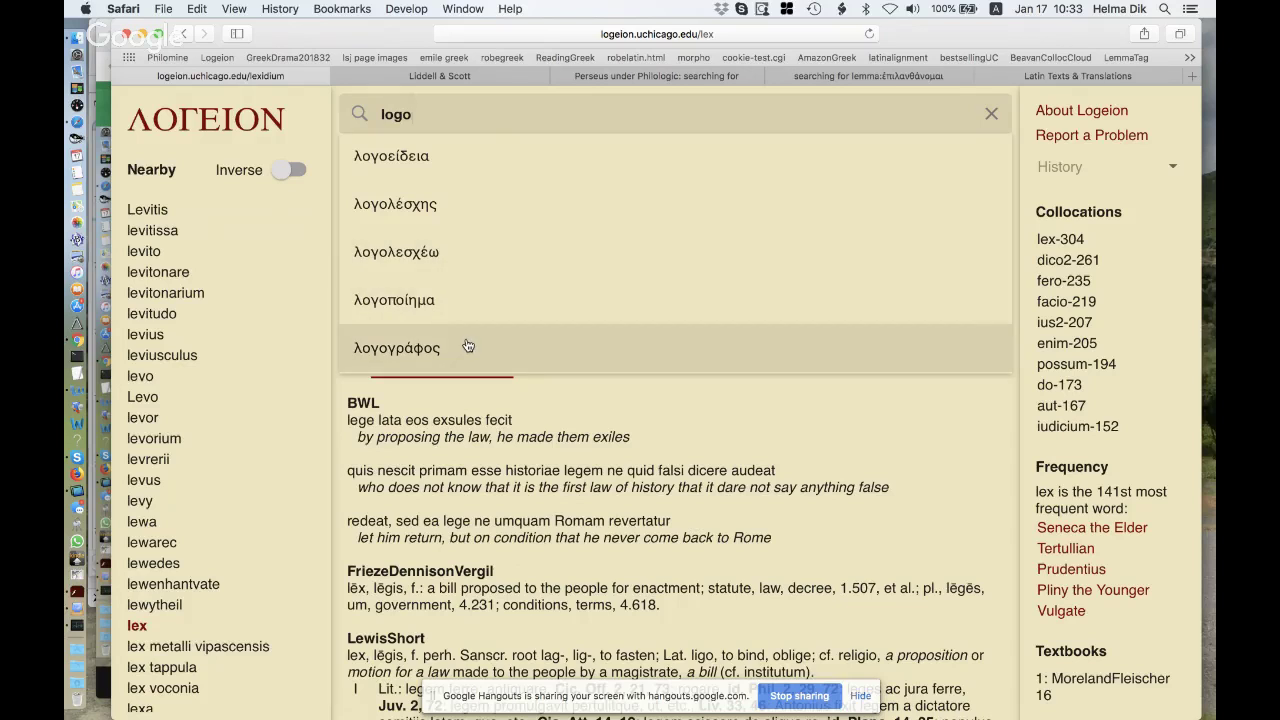
Narrow the search to logog and open the suggested entry λογογραφεύς.
{"action": "type", "text": "g"}
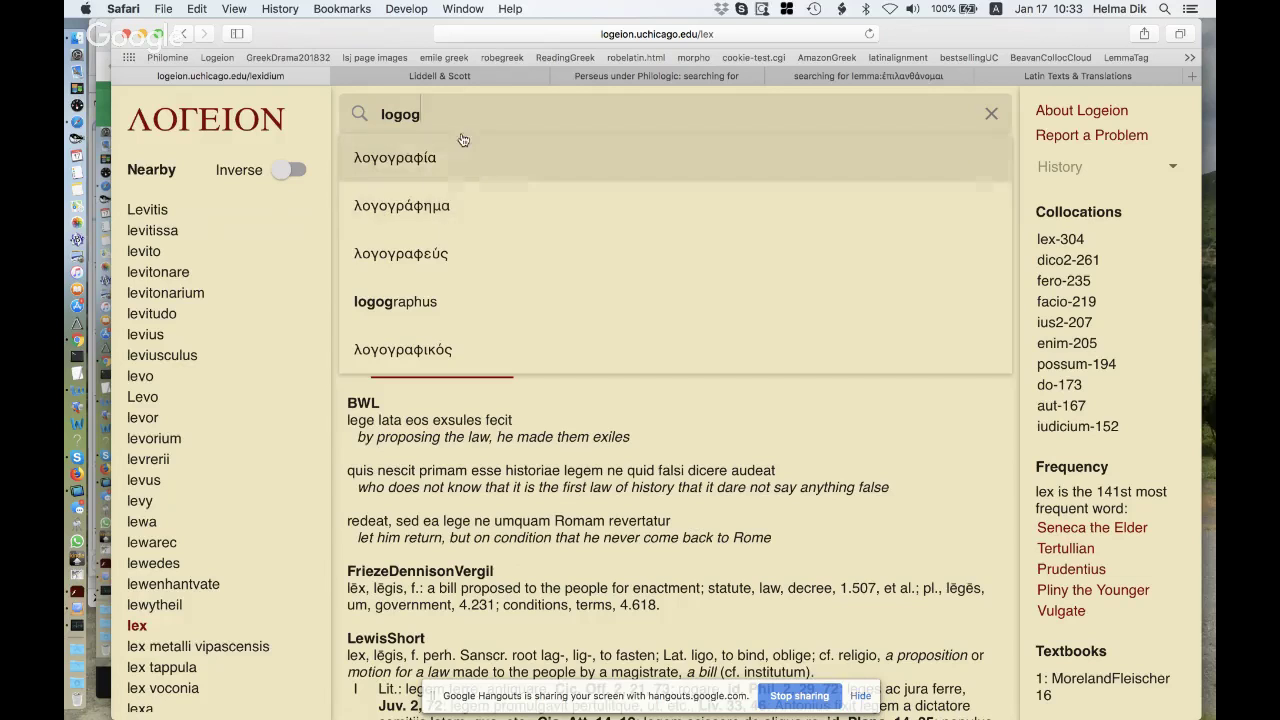
{"action": "scroll", "coordinate": [438, 272], "scroll_direction": "down", "scroll_amount": 1}
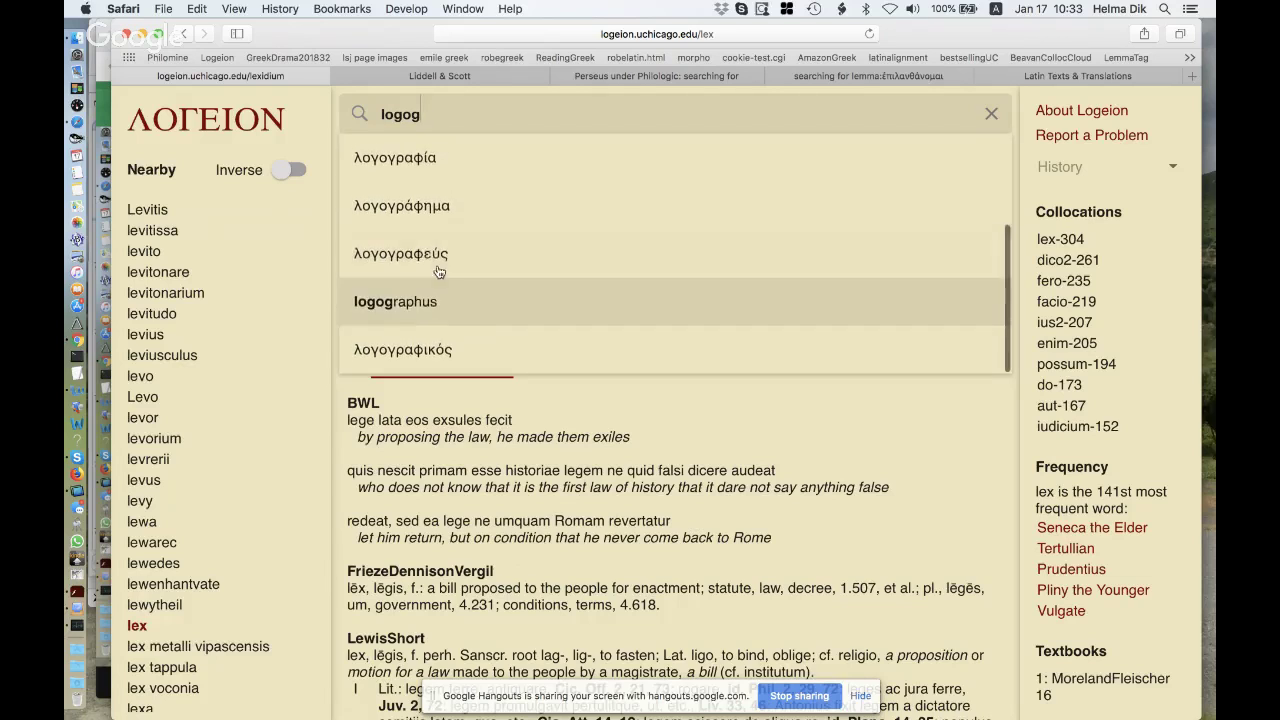
{"action": "left_click", "coordinate": [509, 257]}
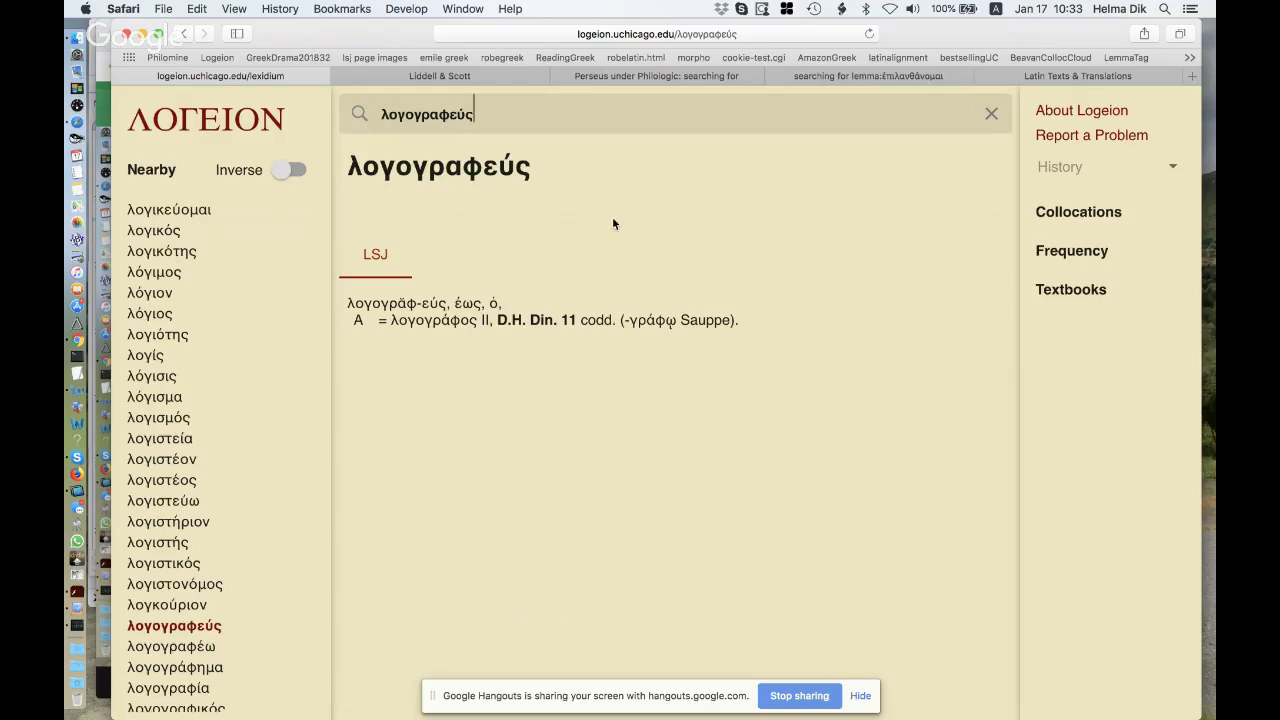
Look up λογογράφος from within the LSJ definition, and from its entry look up συγγραφεύς.
{"action": "double_click", "coordinate": [436, 320]}
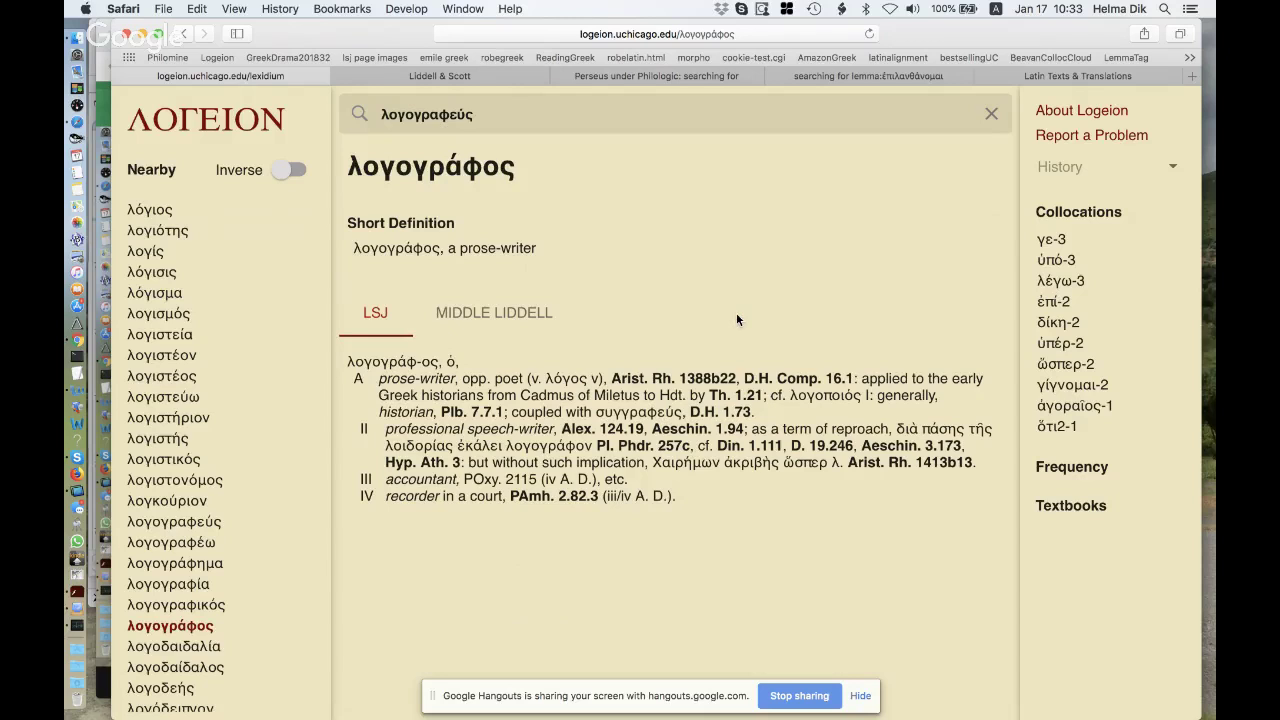
{"action": "double_click", "coordinate": [648, 412]}
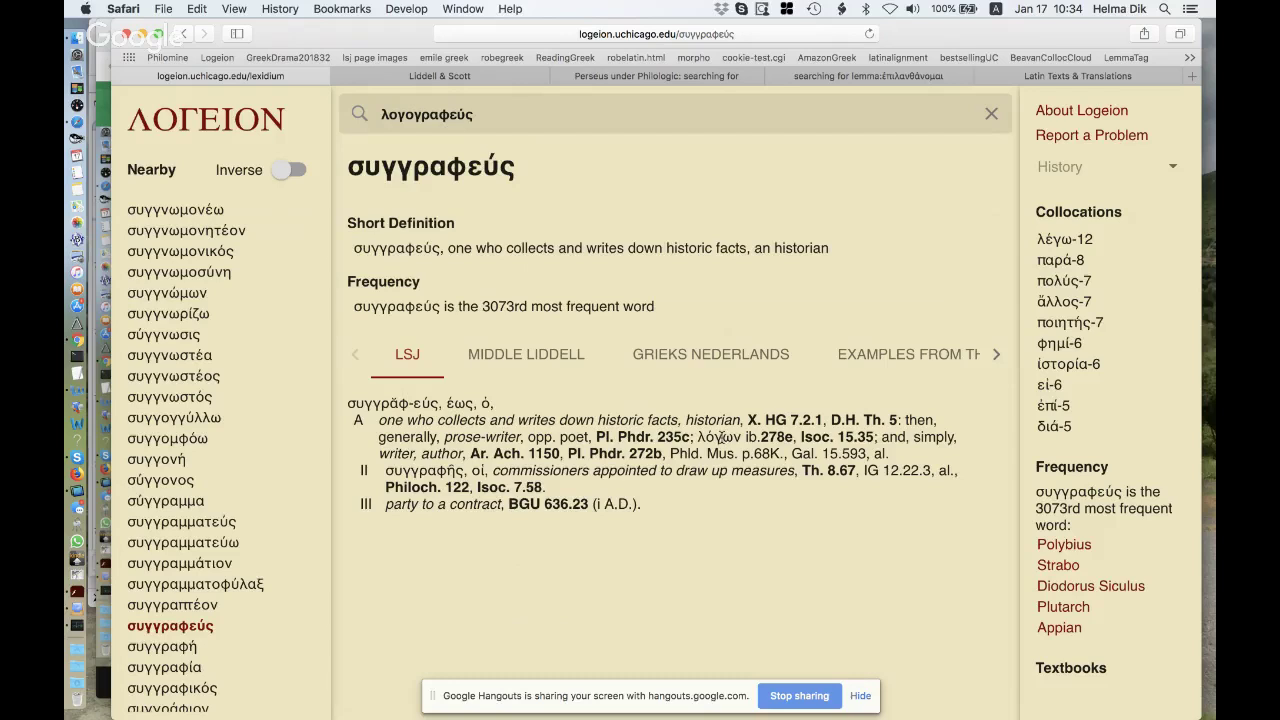
Look up the inflected form λόγων from the συγγραφεύς definition and view the LSJ entry for λόγος.
{"action": "double_click", "coordinate": [722, 437]}
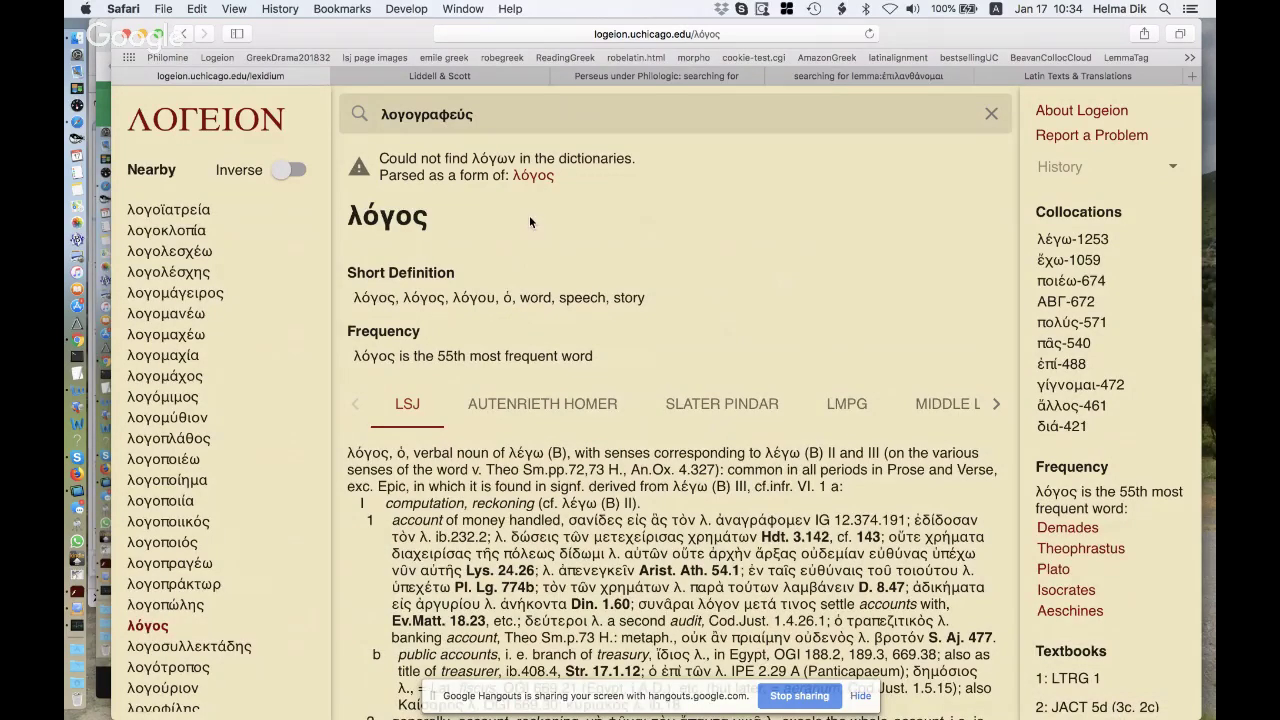
{"action": "mouse_move", "coordinate": [531, 181]}
{"action": "scroll", "coordinate": [740, 195], "scroll_direction": "down", "scroll_amount": 2}
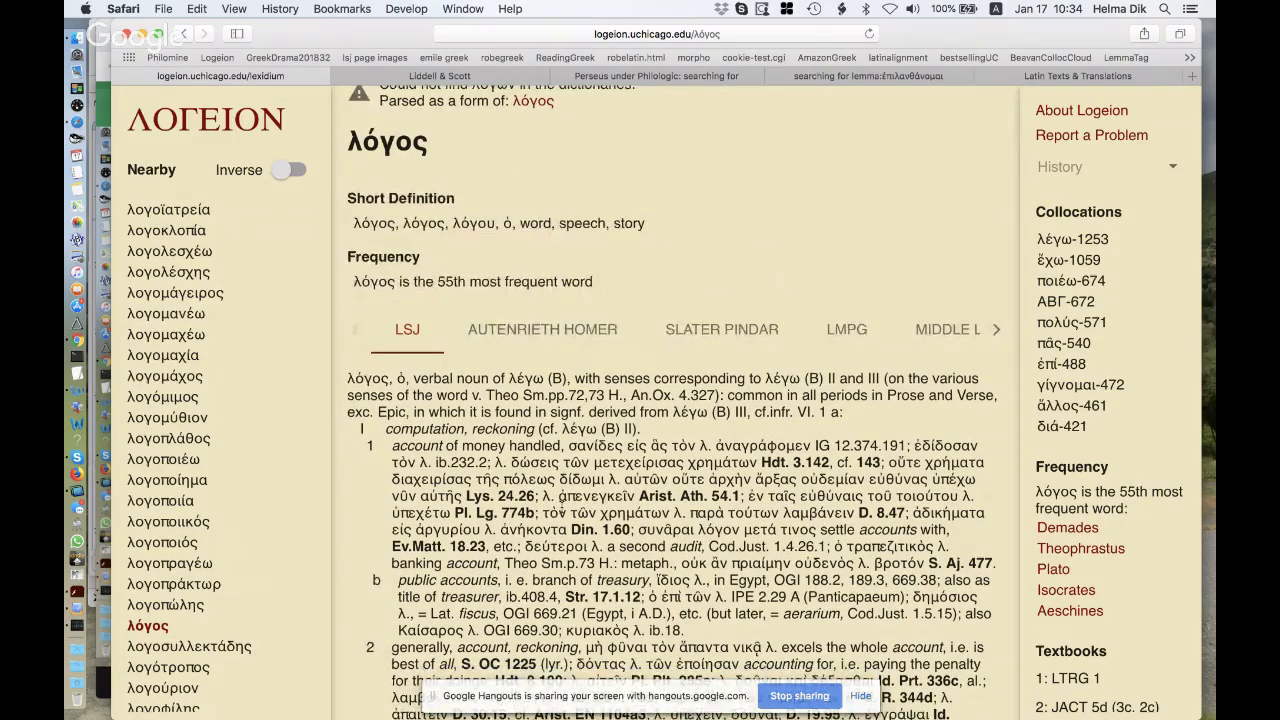
Look up the inflected form ἀπενεγκεῖν, copied from the LSJ definition of λόγος, and view the entry it leads to.
{"action": "left_click_drag", "start_coordinate": [558, 495], "coordinate": [634, 495]}
{"action": "key", "text": "super+c"}
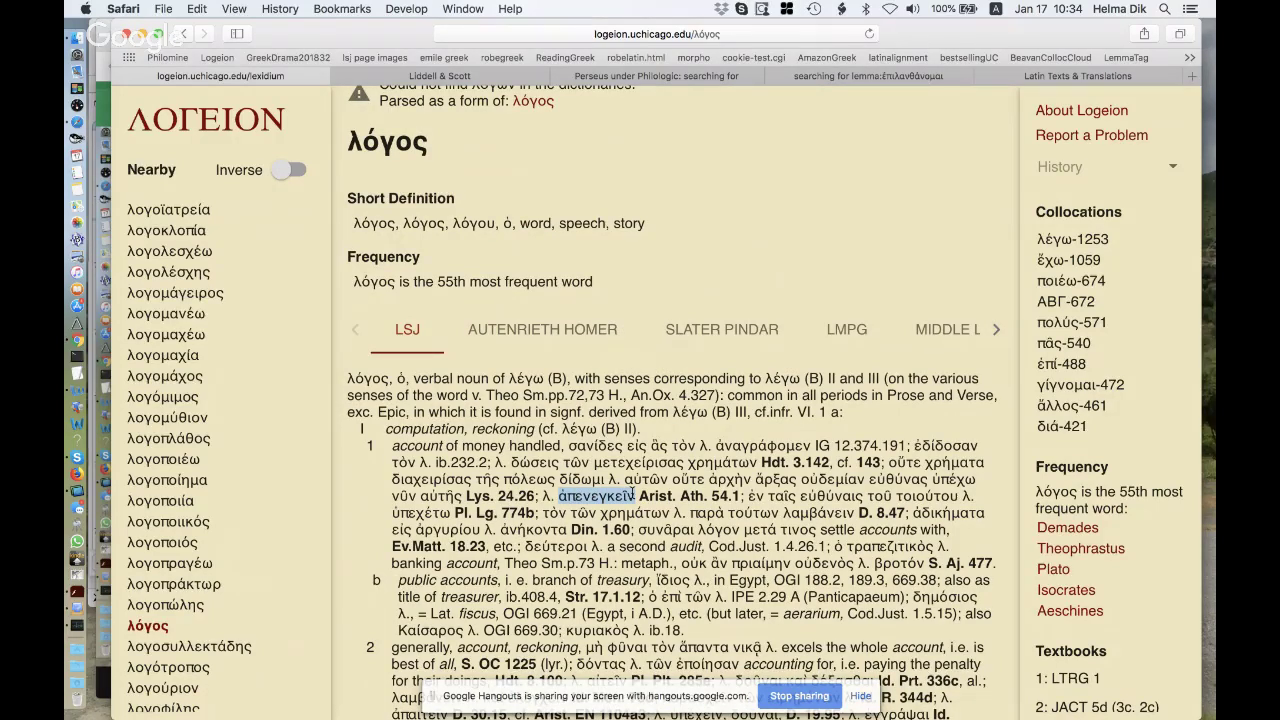
{"action": "scroll", "coordinate": [753, 297], "scroll_direction": "up", "scroll_amount": 2}
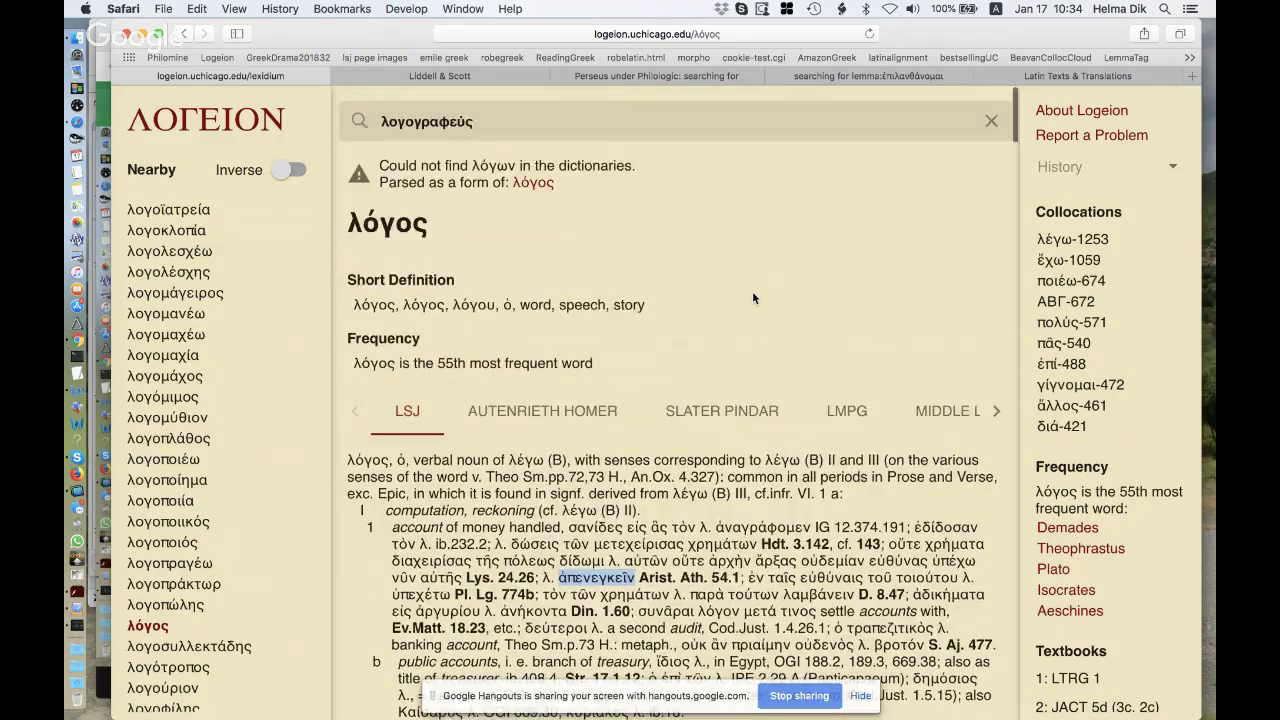
{"action": "left_click", "coordinate": [669, 115]}
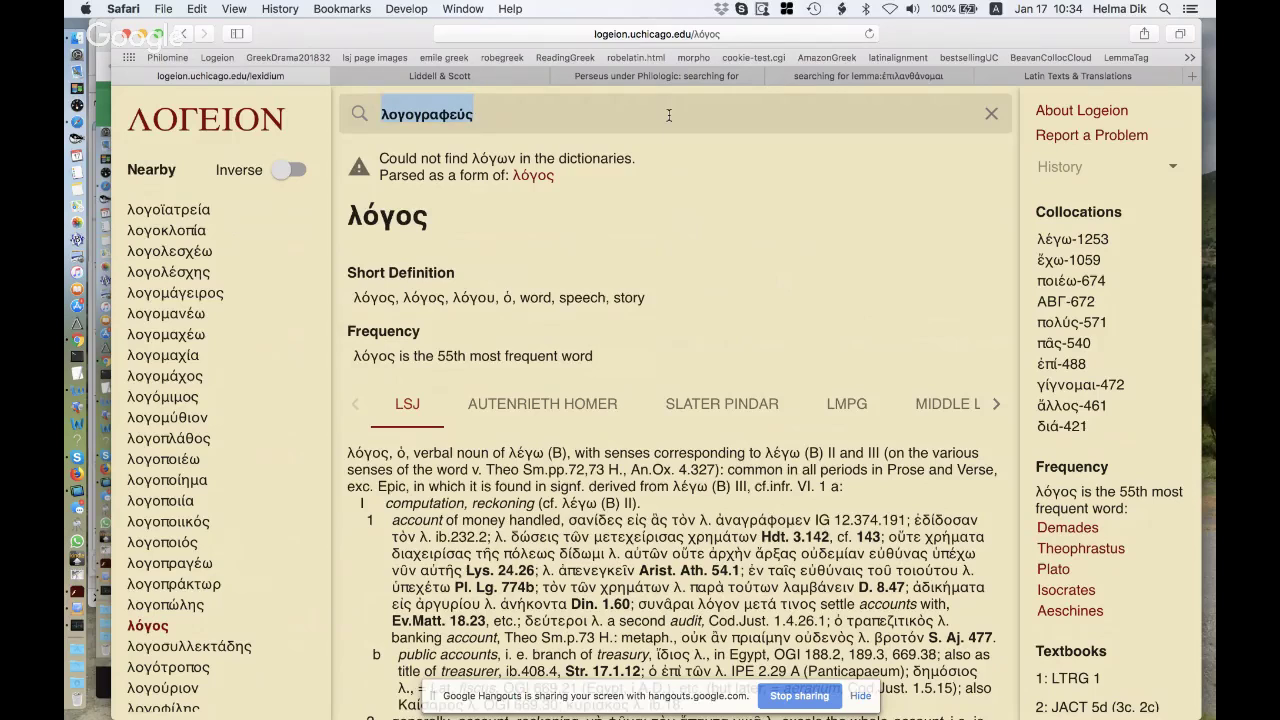
{"action": "key", "text": "super+v"}
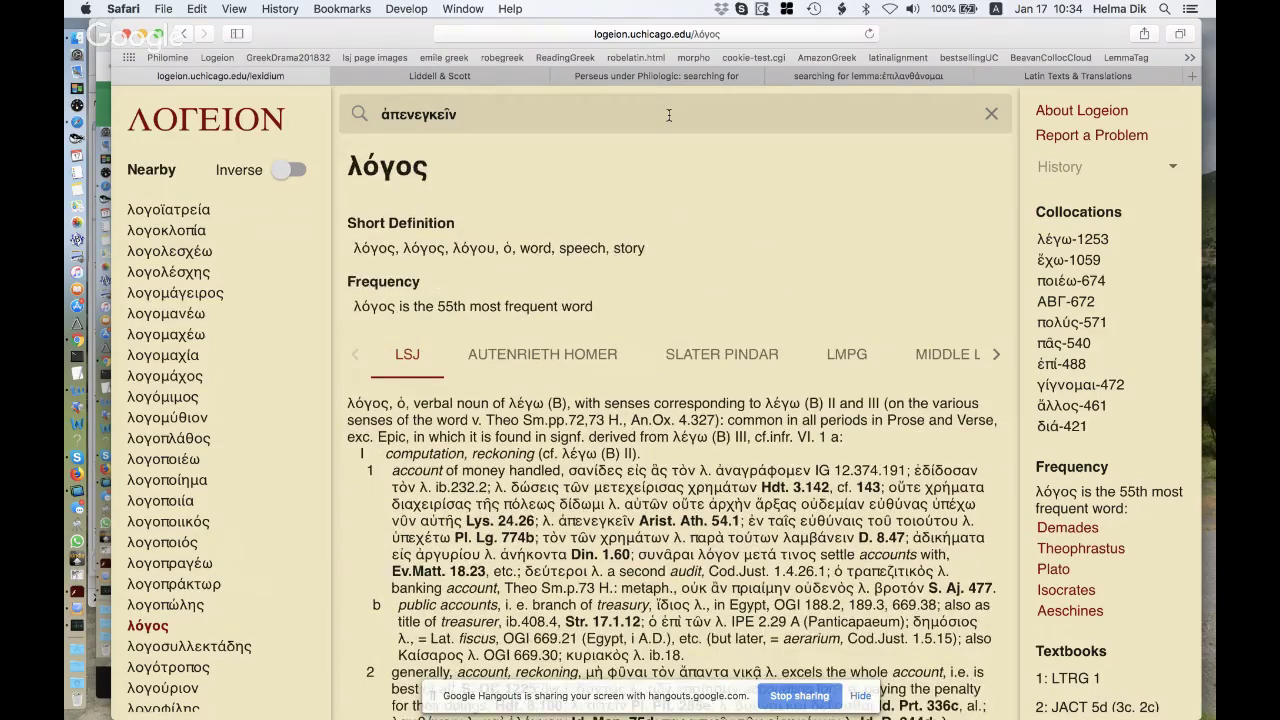
{"action": "key", "text": "Return"}
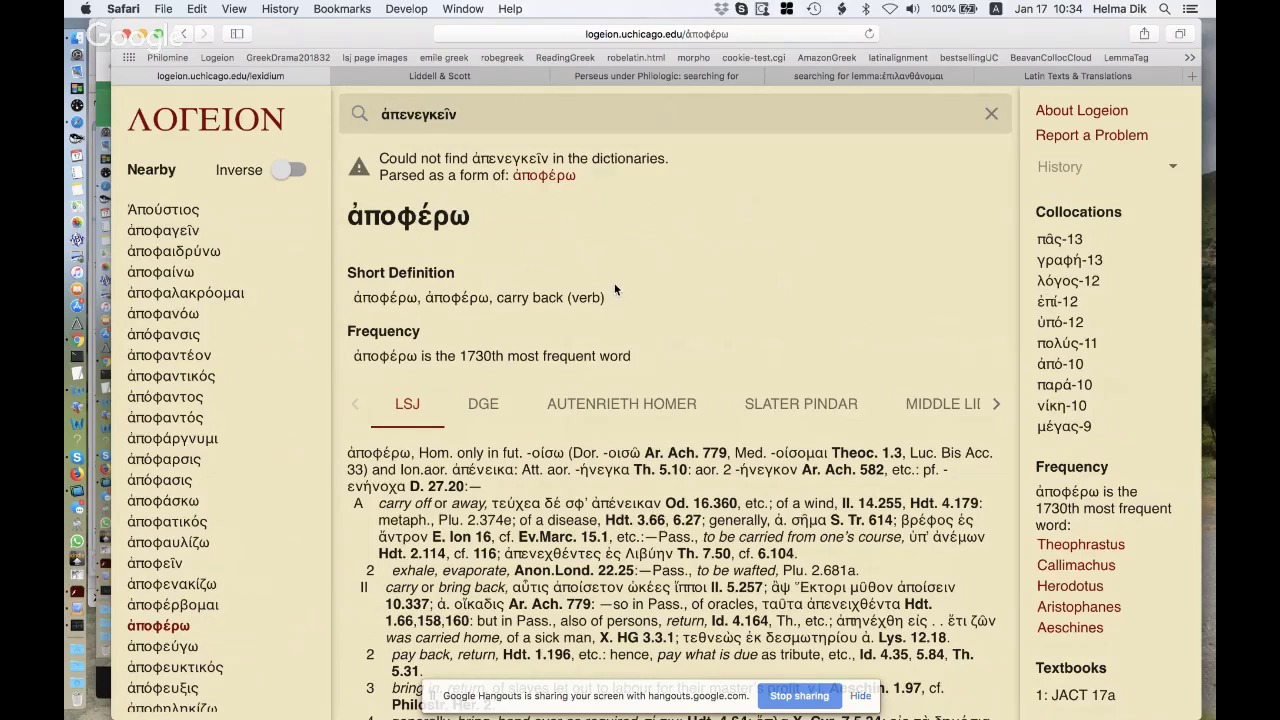
{"action": "scroll", "coordinate": [711, 254], "scroll_direction": "down", "scroll_amount": 1}
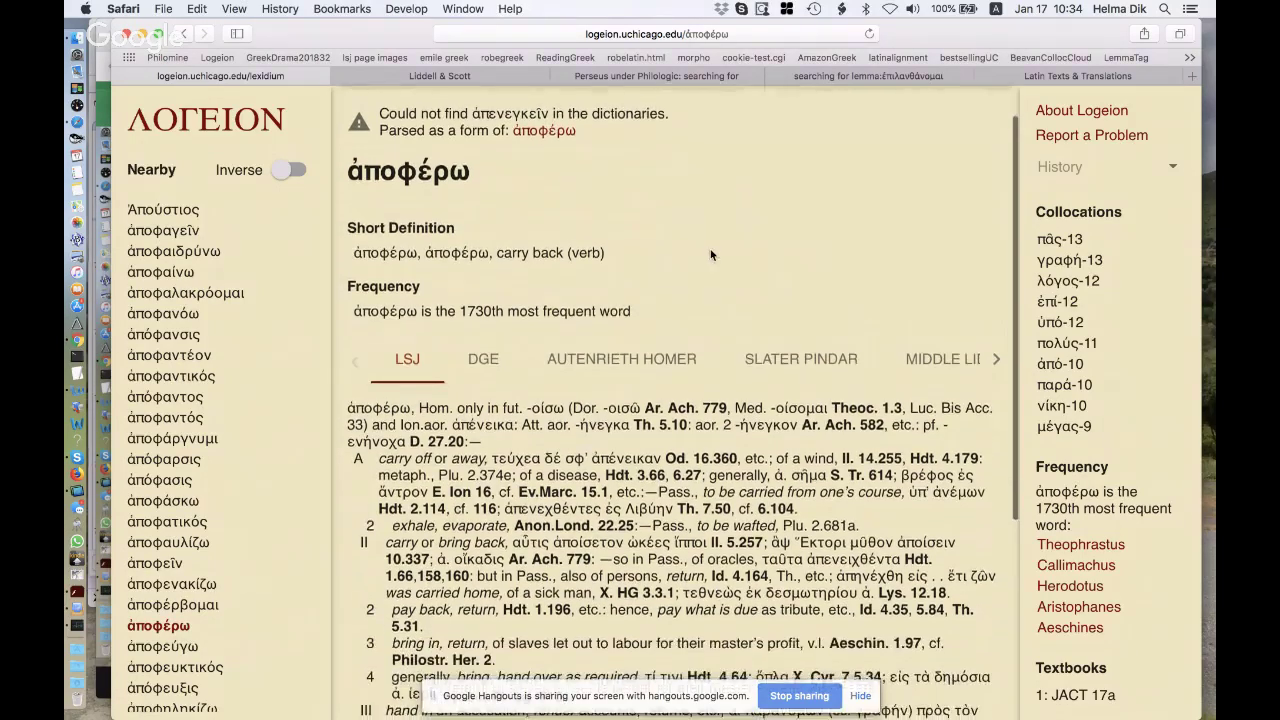
{"action": "scroll", "coordinate": [711, 254], "scroll_direction": "up", "scroll_amount": 1}
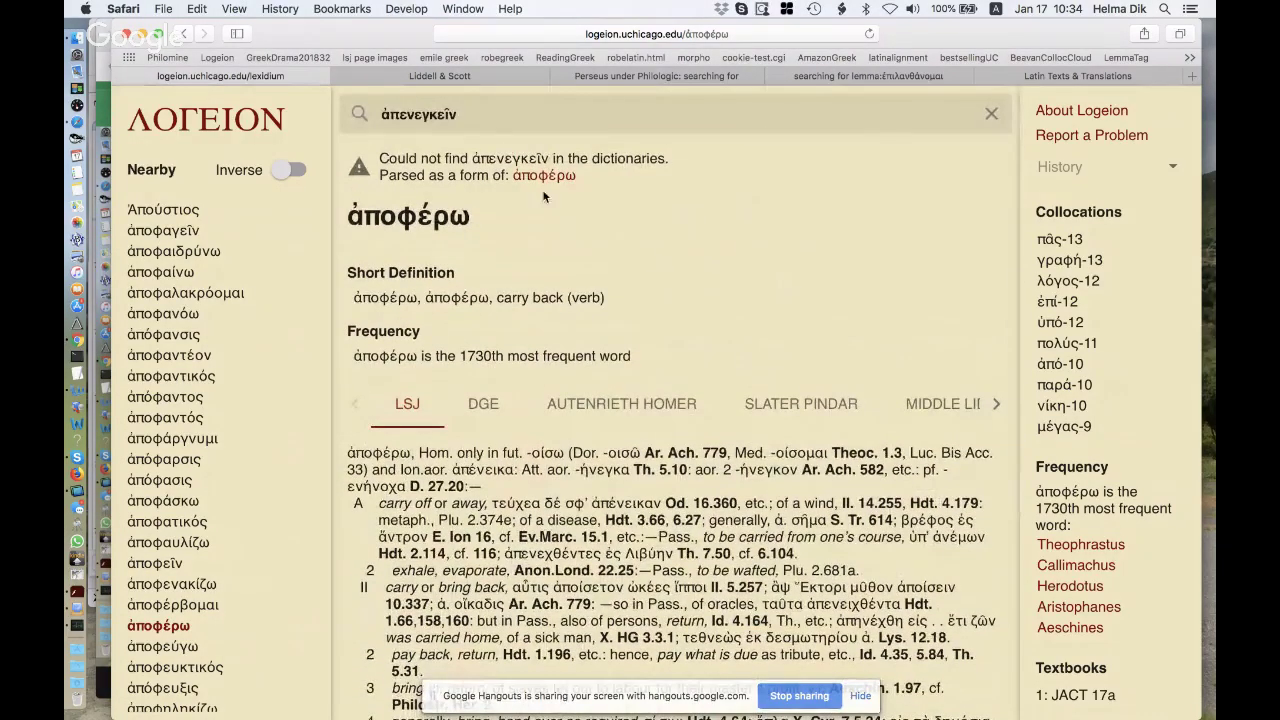
Search for ἀπενε, open the suggested entry ἀπενείχθην, and look up ἀποφέρω from within its DGE definition.
{"action": "left_click", "coordinate": [540, 117]}
{"action": "key", "text": "BackSpace"}
{"action": "key", "text": "BackSpace"}
{"action": "key", "text": "BackSpace"}
{"action": "key", "text": "BackSpace"}
{"action": "key", "text": "BackSpace"}
{"action": "key", "text": "BackSpace"}
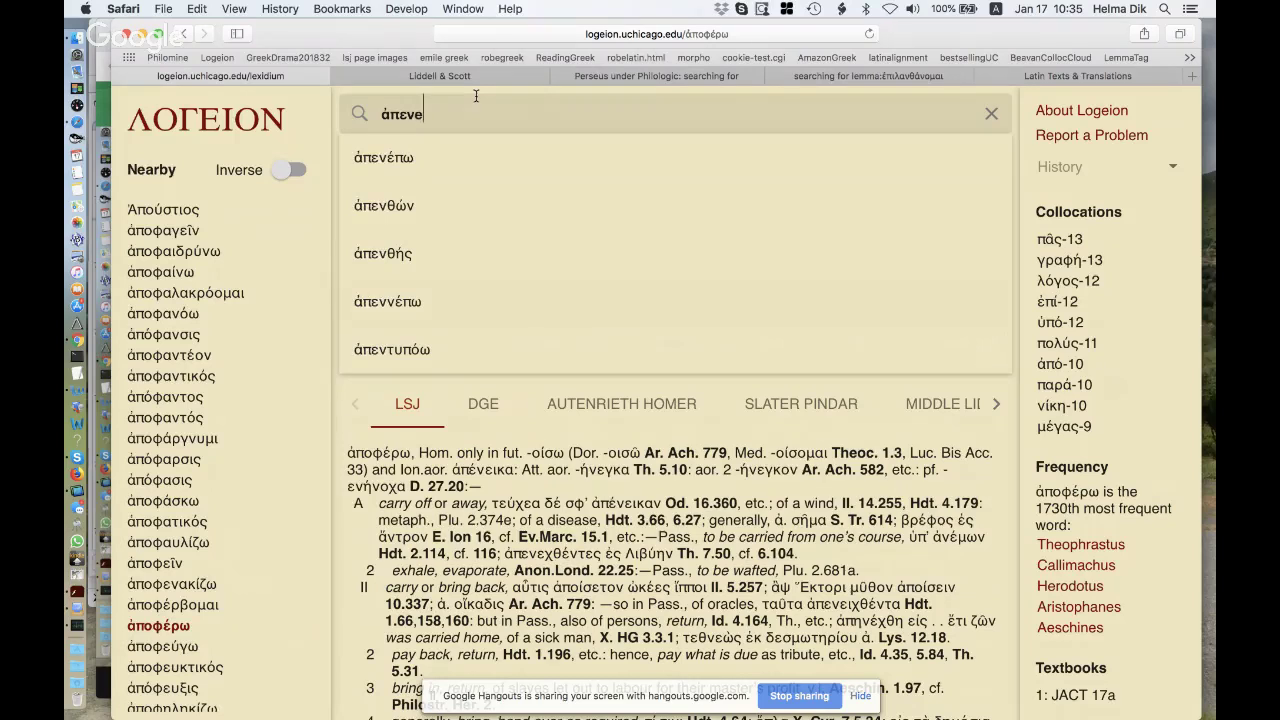
{"action": "type", "text": "χ"}
{"action": "key", "text": "BackSpace"}
{"action": "type", "text": "ε"}
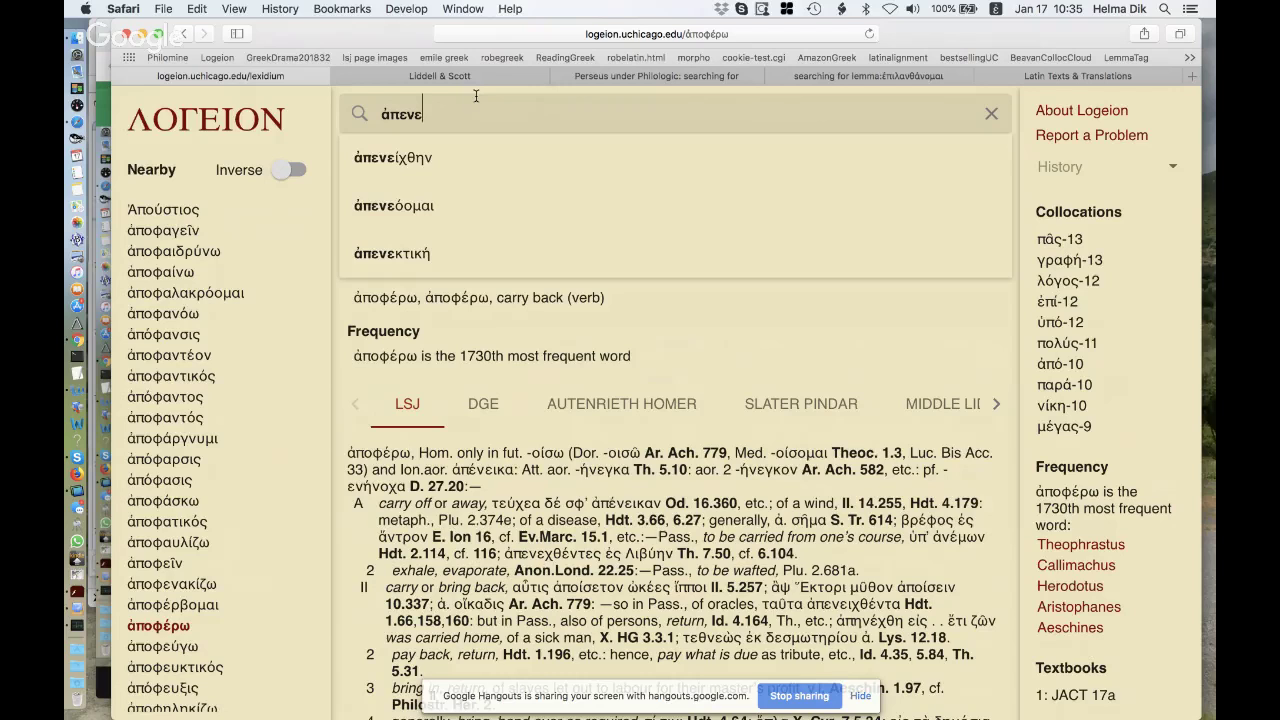
{"action": "left_click", "coordinate": [477, 166]}
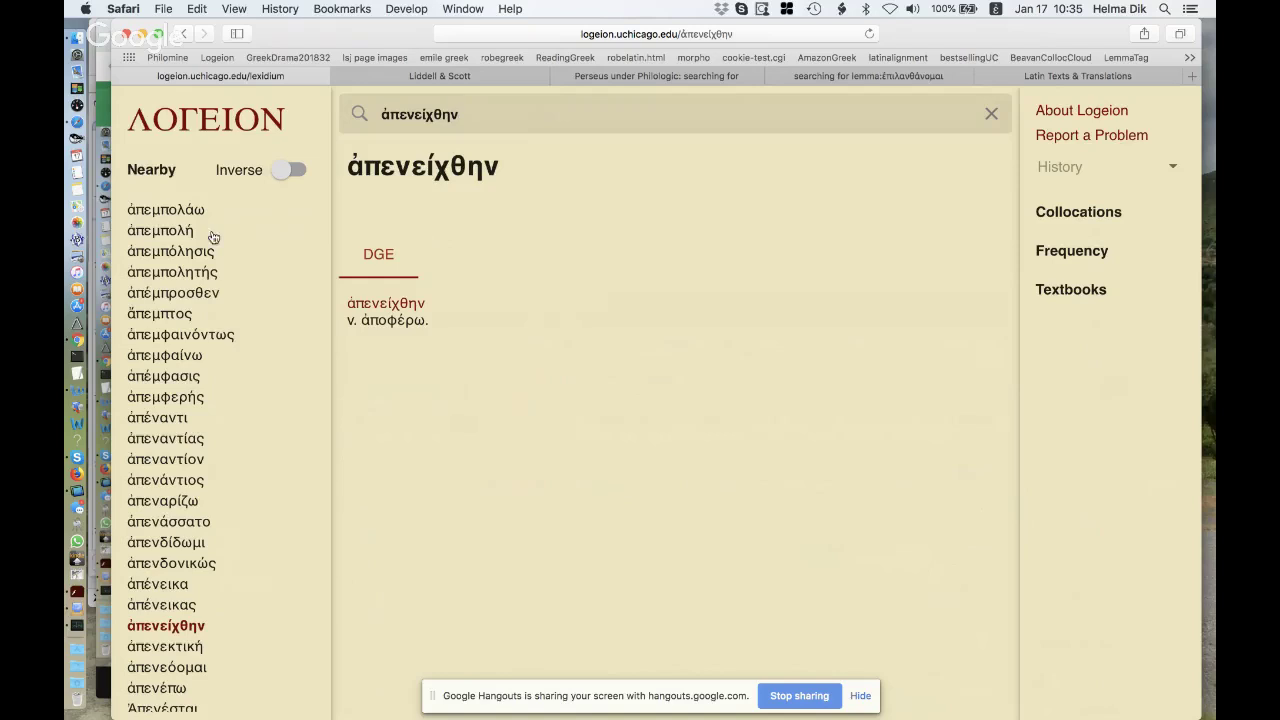
{"action": "double_click", "coordinate": [393, 320]}
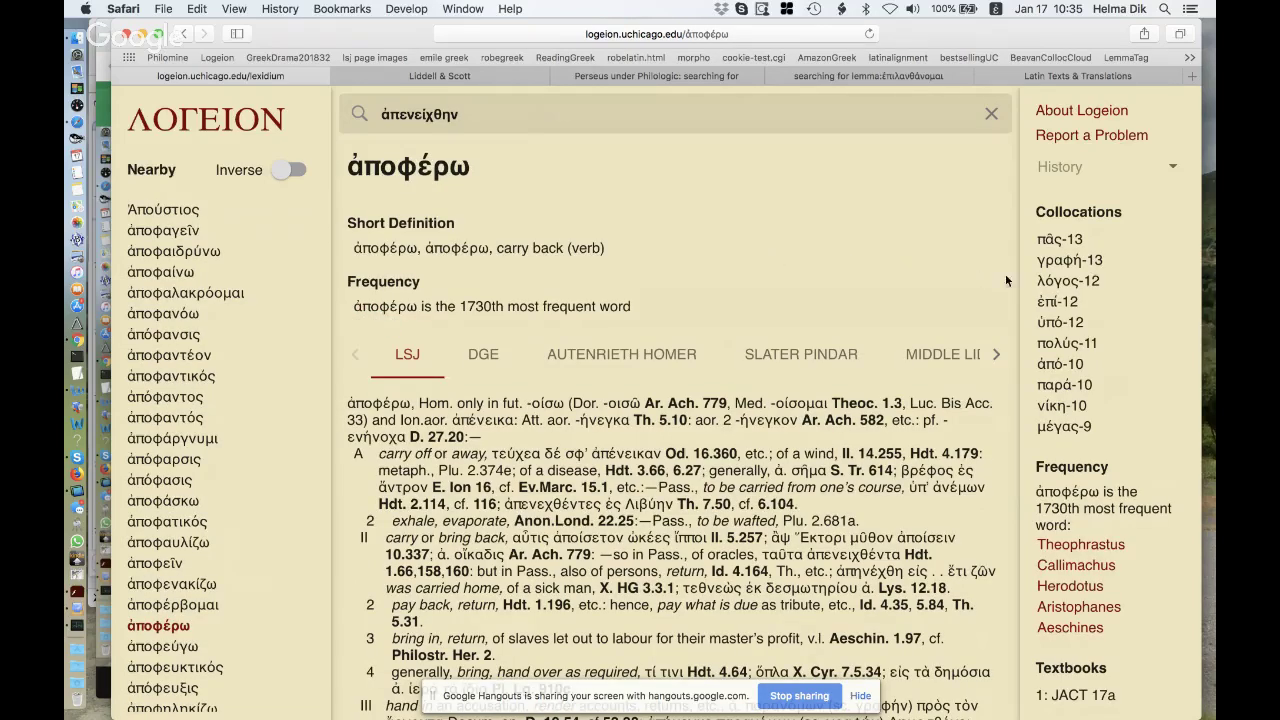
{"action": "scroll", "coordinate": [1160, 631], "scroll_direction": "down", "scroll_amount": 1}
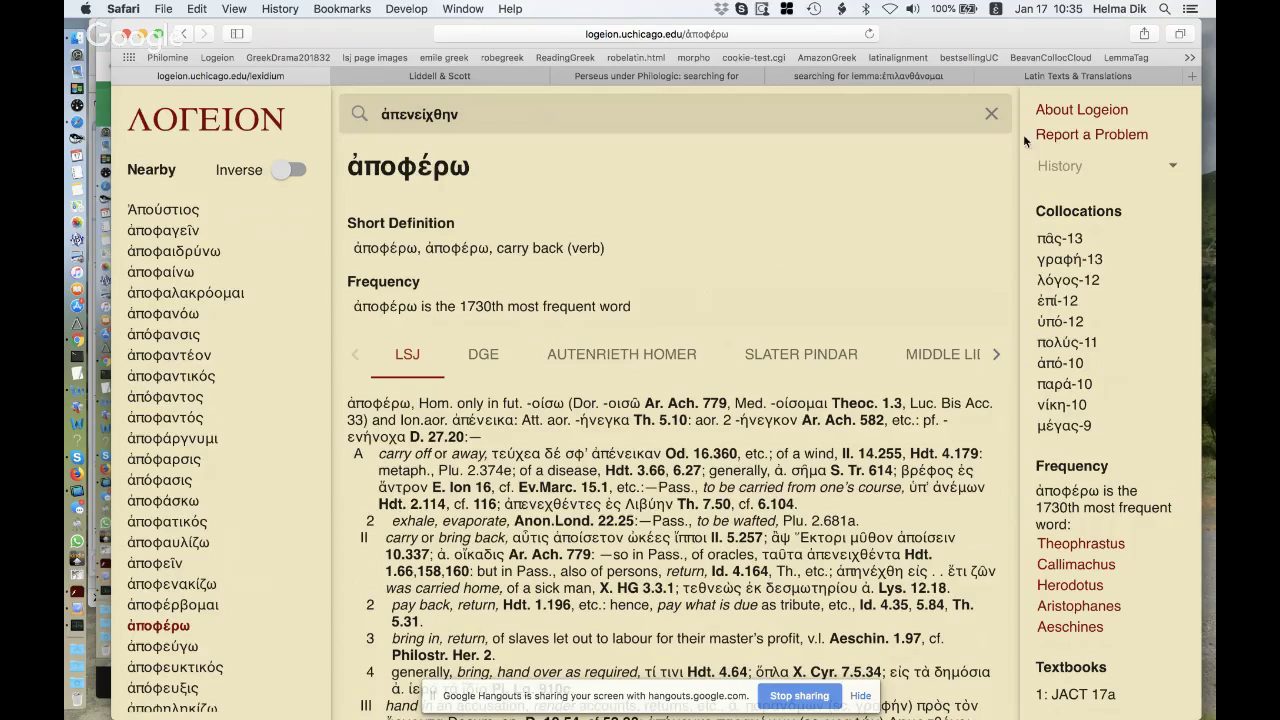
Open Logeion's Report a Problem form and review its usage pointers and the fields for reporting an issue.
{"action": "left_click", "coordinate": [1111, 136]}
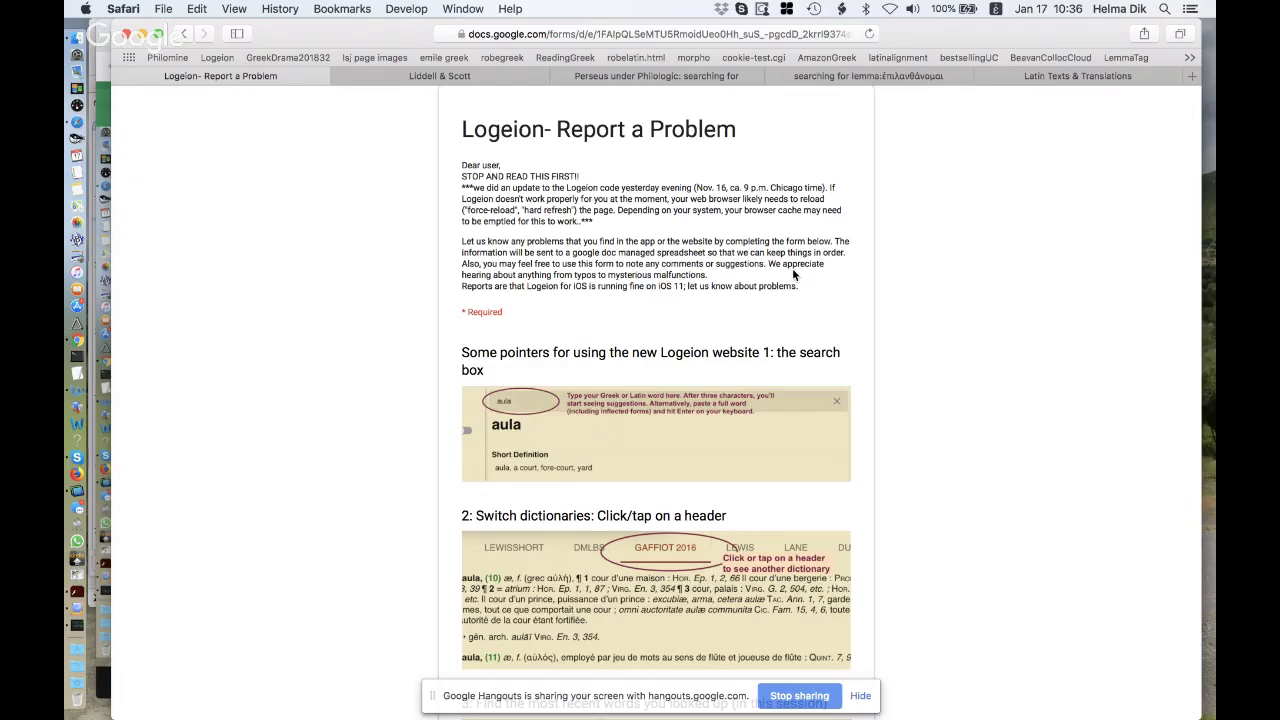
{"action": "scroll", "coordinate": [792, 268], "scroll_direction": "down", "scroll_amount": 7}
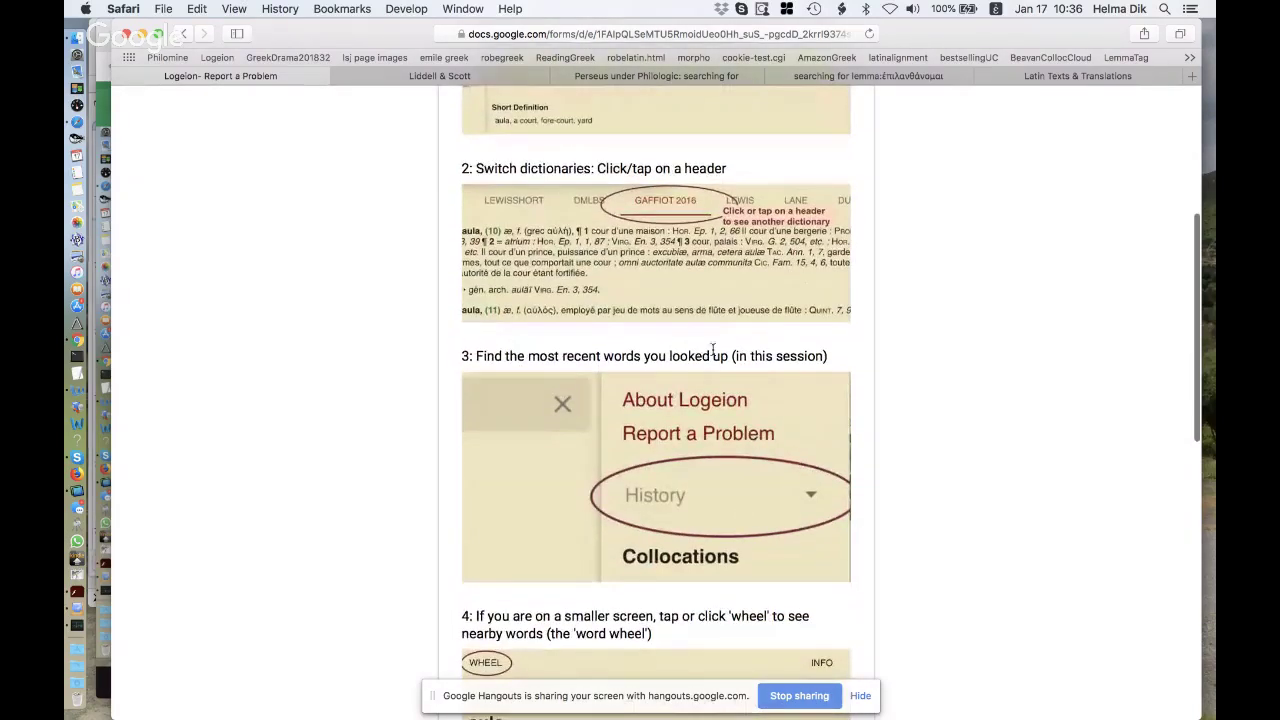
{"action": "scroll", "coordinate": [653, 250], "scroll_direction": "up", "scroll_amount": 8}
{"action": "scroll", "coordinate": [653, 250], "scroll_direction": "down", "scroll_amount": 3}
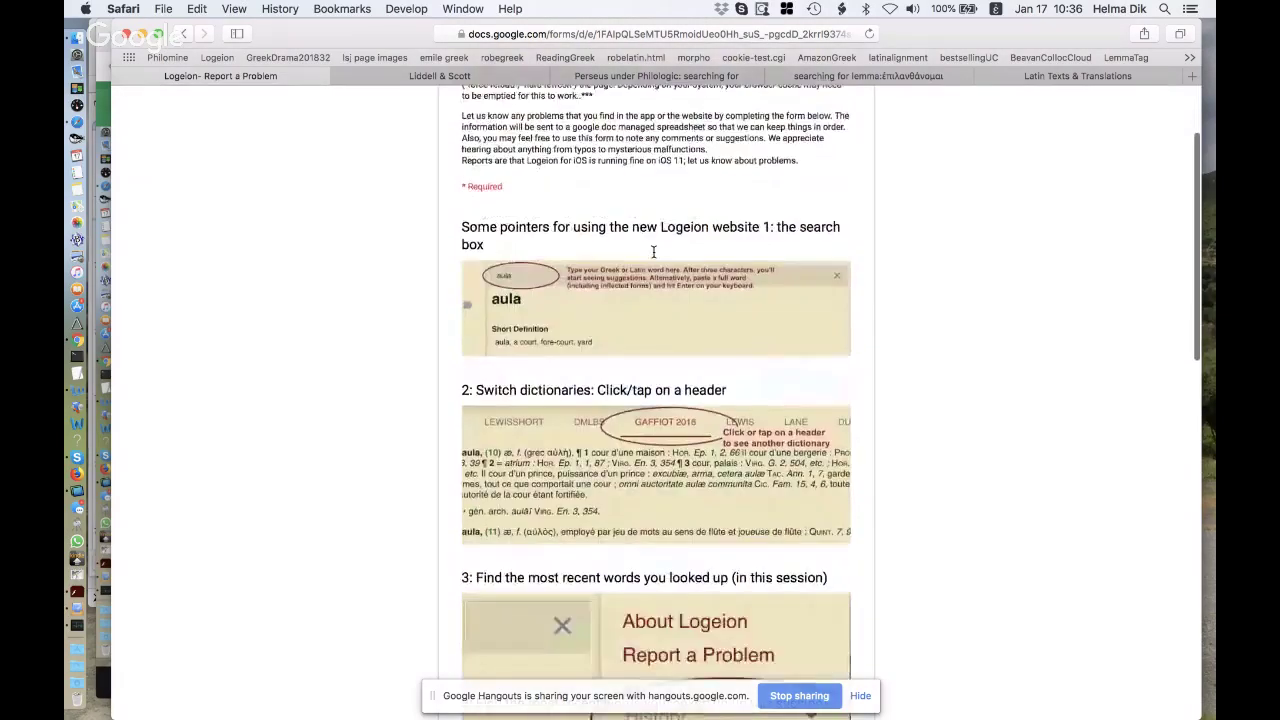
{"action": "scroll", "coordinate": [653, 251], "scroll_direction": "down", "scroll_amount": 10}
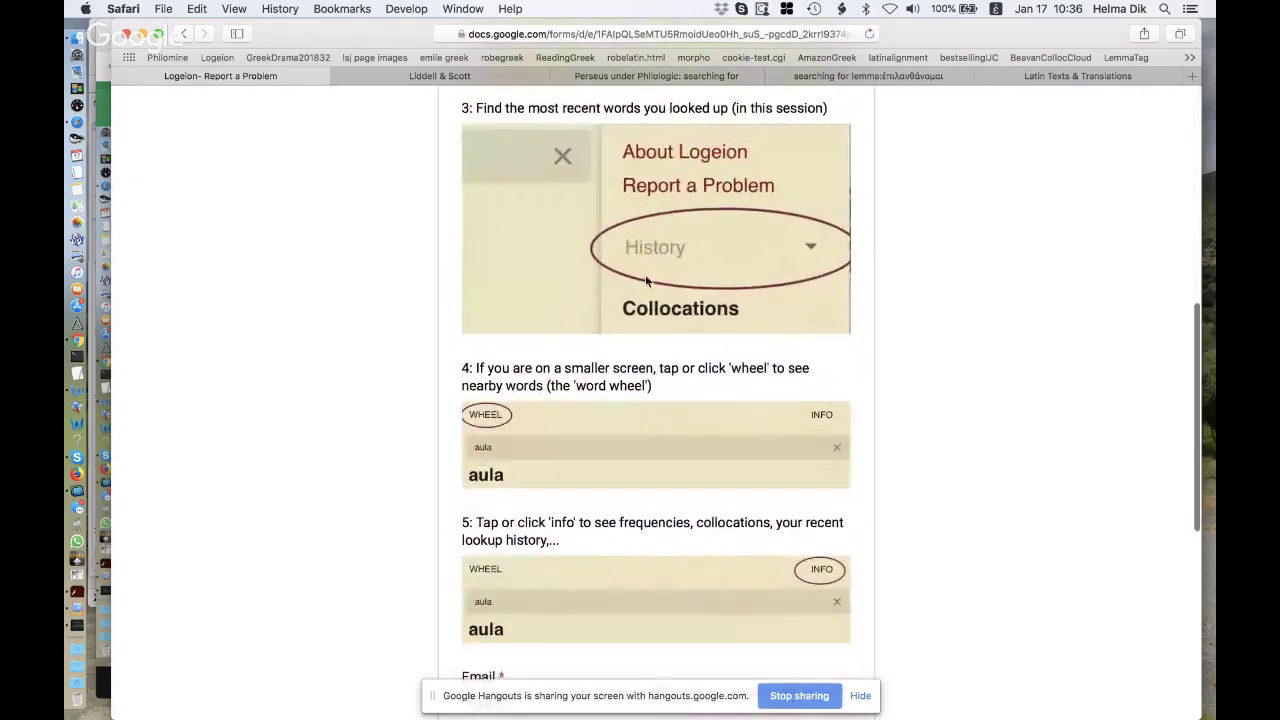
{"action": "scroll", "coordinate": [730, 375], "scroll_direction": "down", "scroll_amount": 5}
{"action": "scroll", "coordinate": [730, 375], "scroll_direction": "up", "scroll_amount": 1}
{"action": "scroll", "coordinate": [730, 375], "scroll_direction": "down", "scroll_amount": 6}
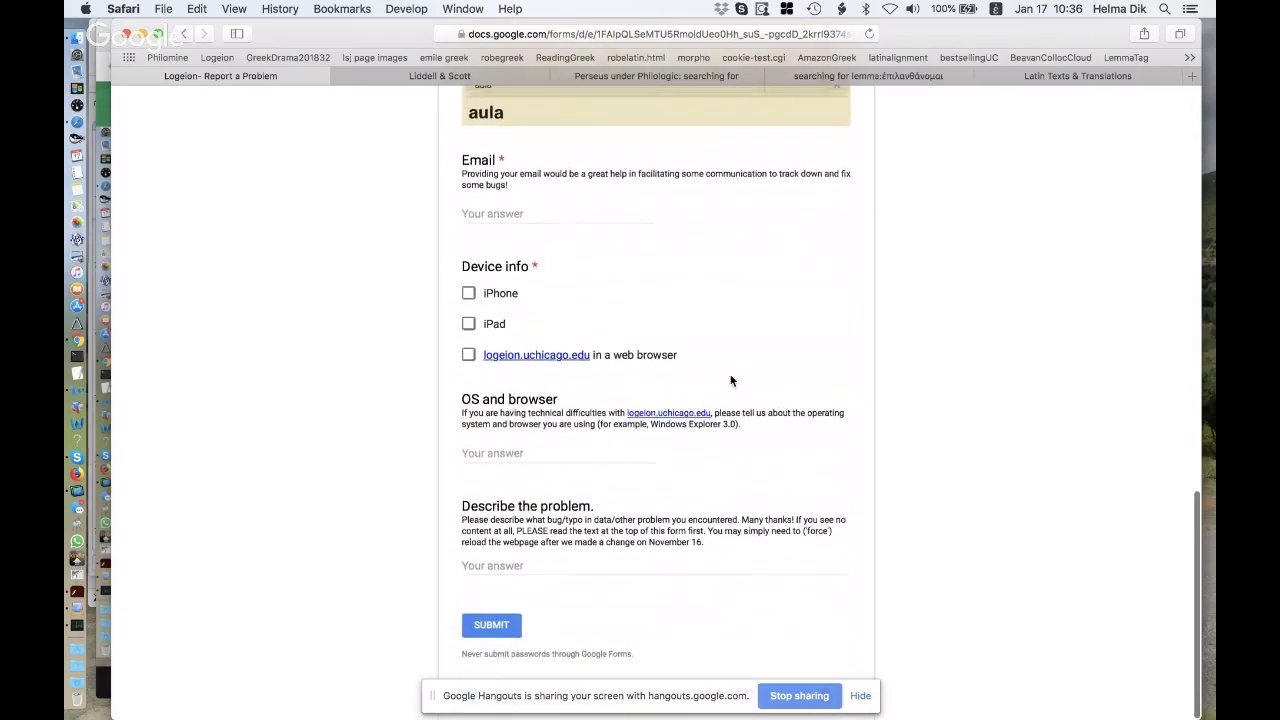
{"action": "scroll", "coordinate": [684, 492], "scroll_direction": "up", "scroll_amount": 1}
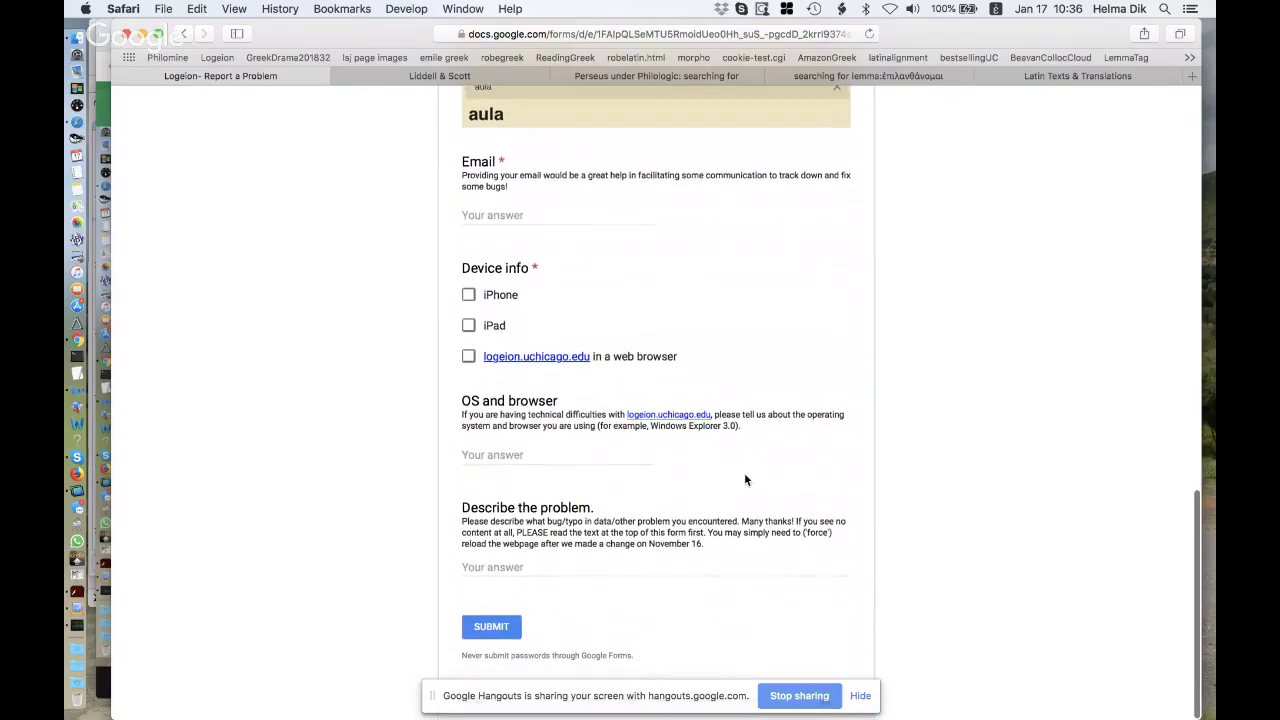
{"action": "scroll", "coordinate": [803, 454], "scroll_direction": "up", "scroll_amount": 5}
{"action": "scroll", "coordinate": [803, 454], "scroll_direction": "up", "scroll_amount": 10}
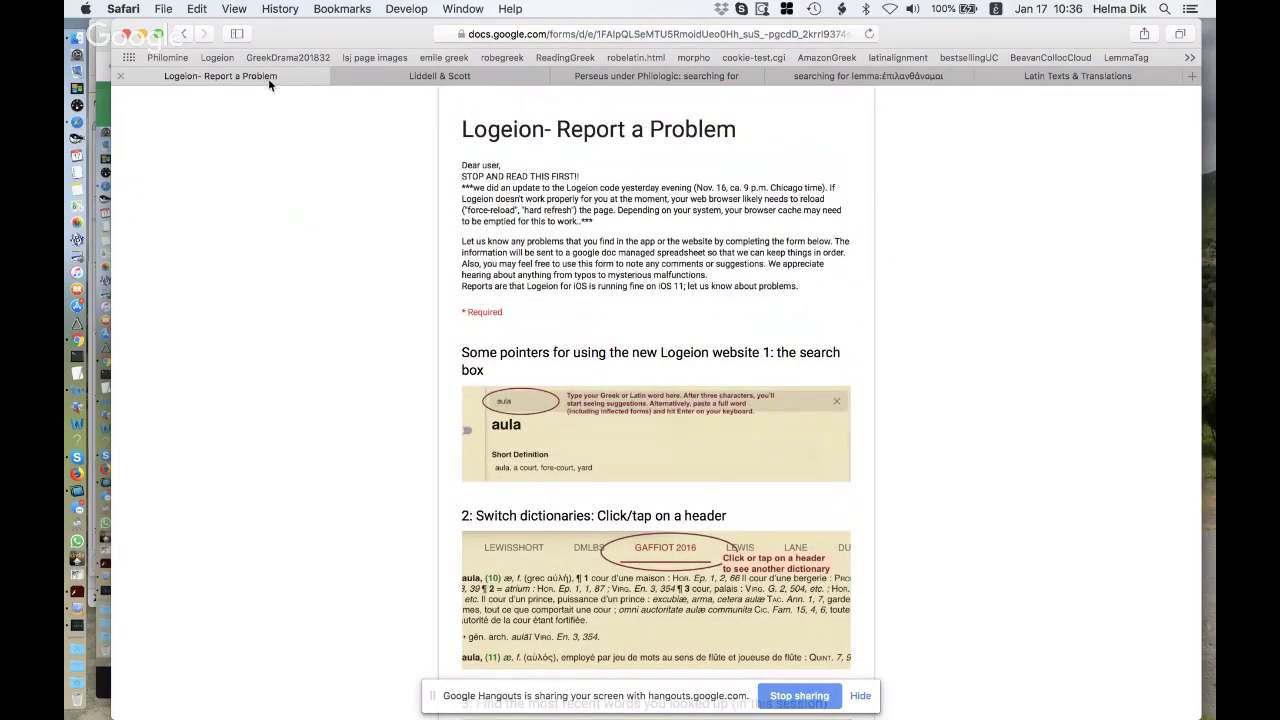
Return to the Logeion entry for ἀποφέρω and show its DGE definition.
{"action": "left_click", "coordinate": [186, 34]}
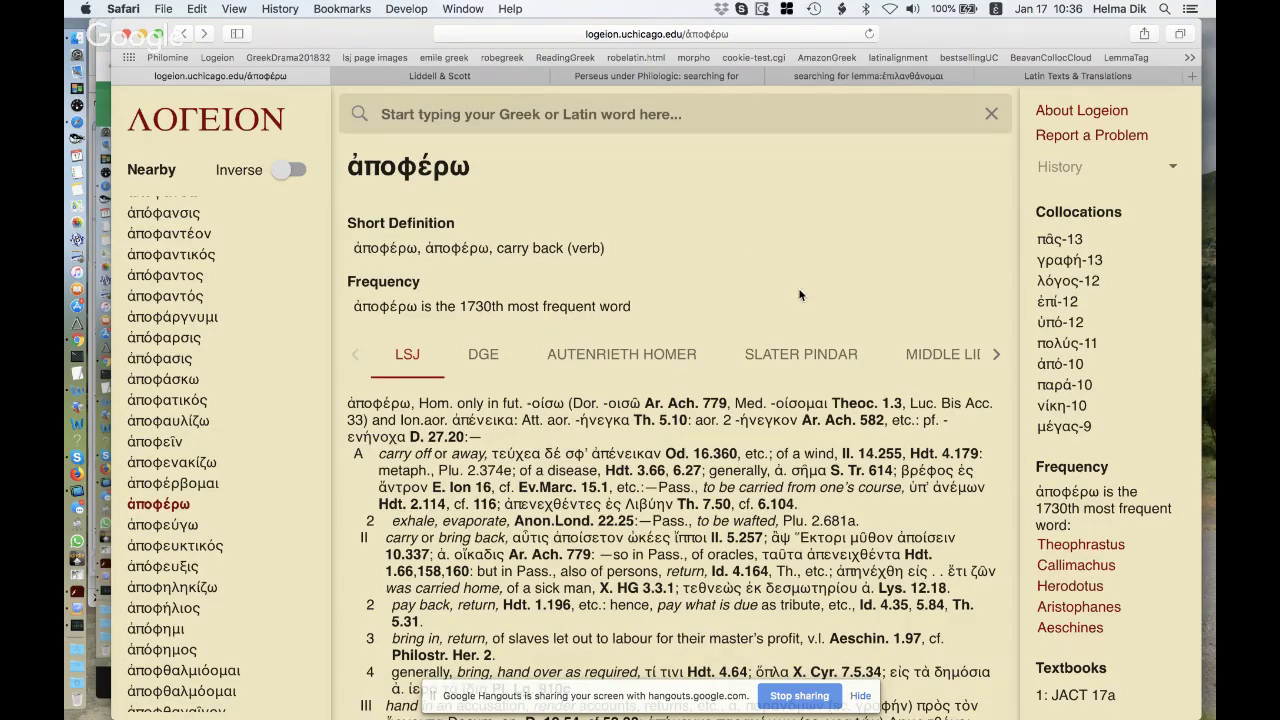
{"action": "left_click", "coordinate": [497, 354]}
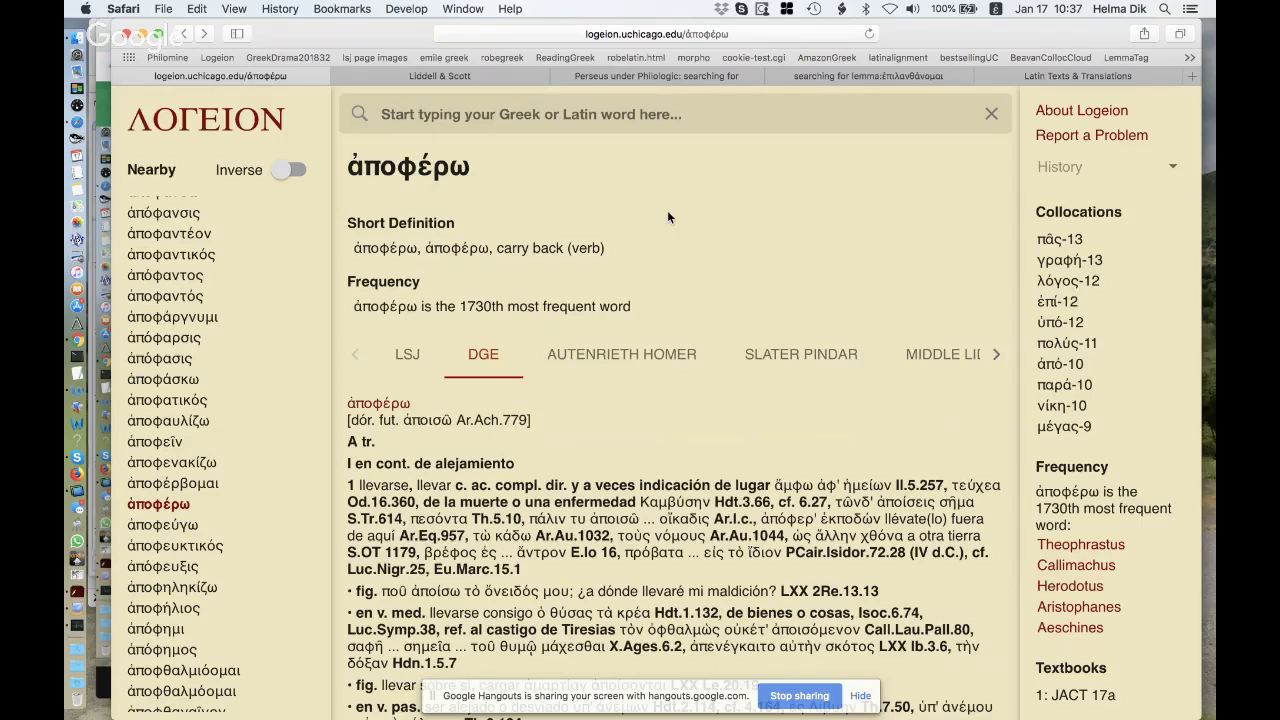
Switch to the Liddell & Scott page and examine its headword and full-text search options.
{"action": "left_click", "coordinate": [515, 75]}
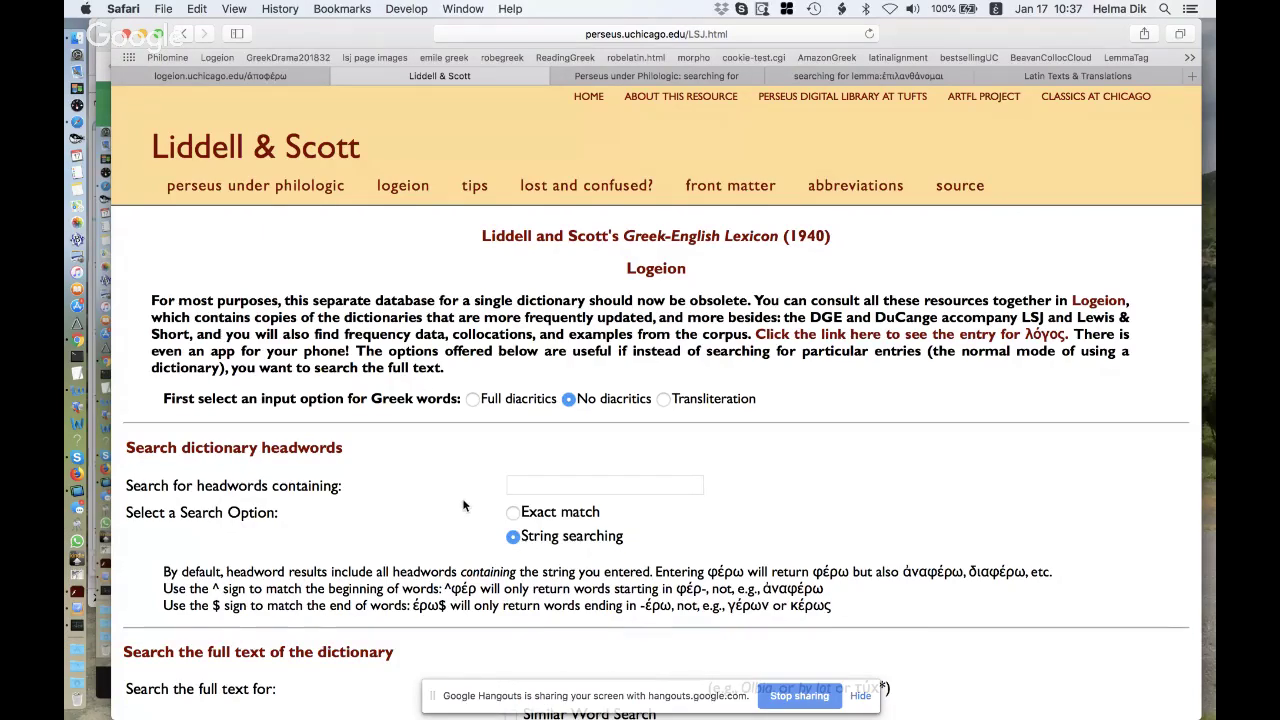
{"action": "scroll", "coordinate": [463, 506], "scroll_direction": "down", "scroll_amount": 3}
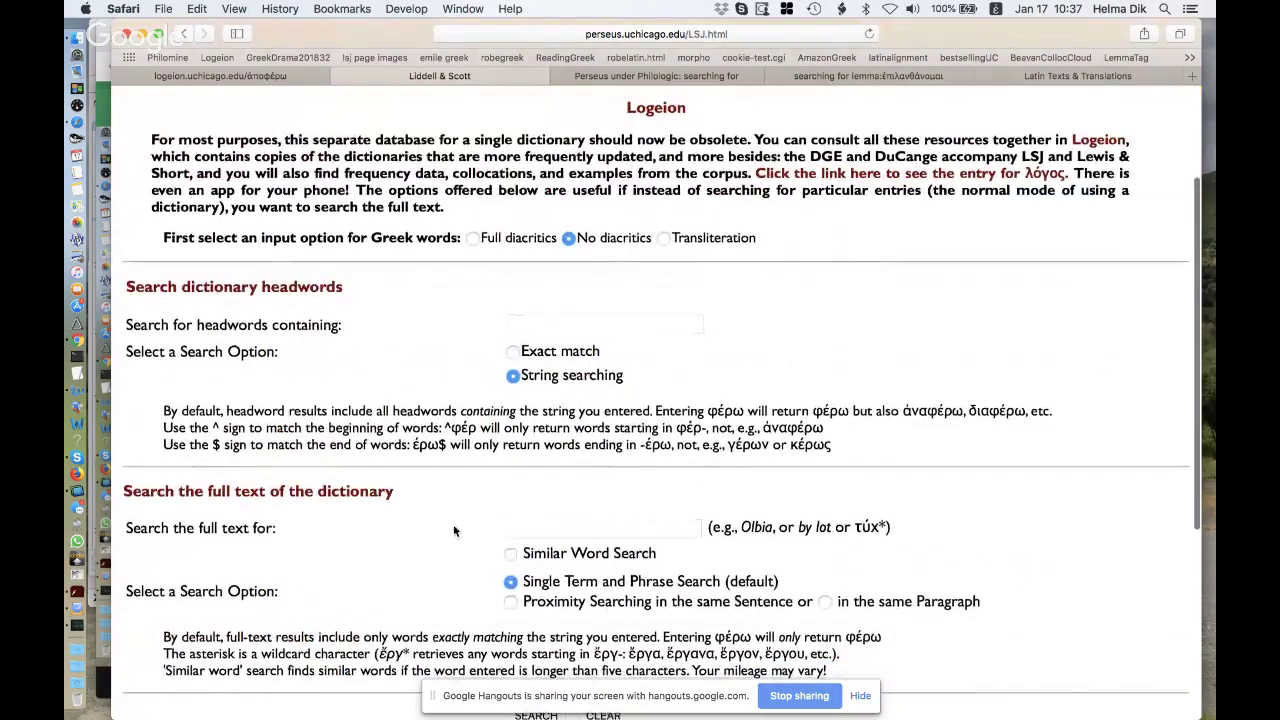
{"action": "left_click", "coordinate": [570, 526]}
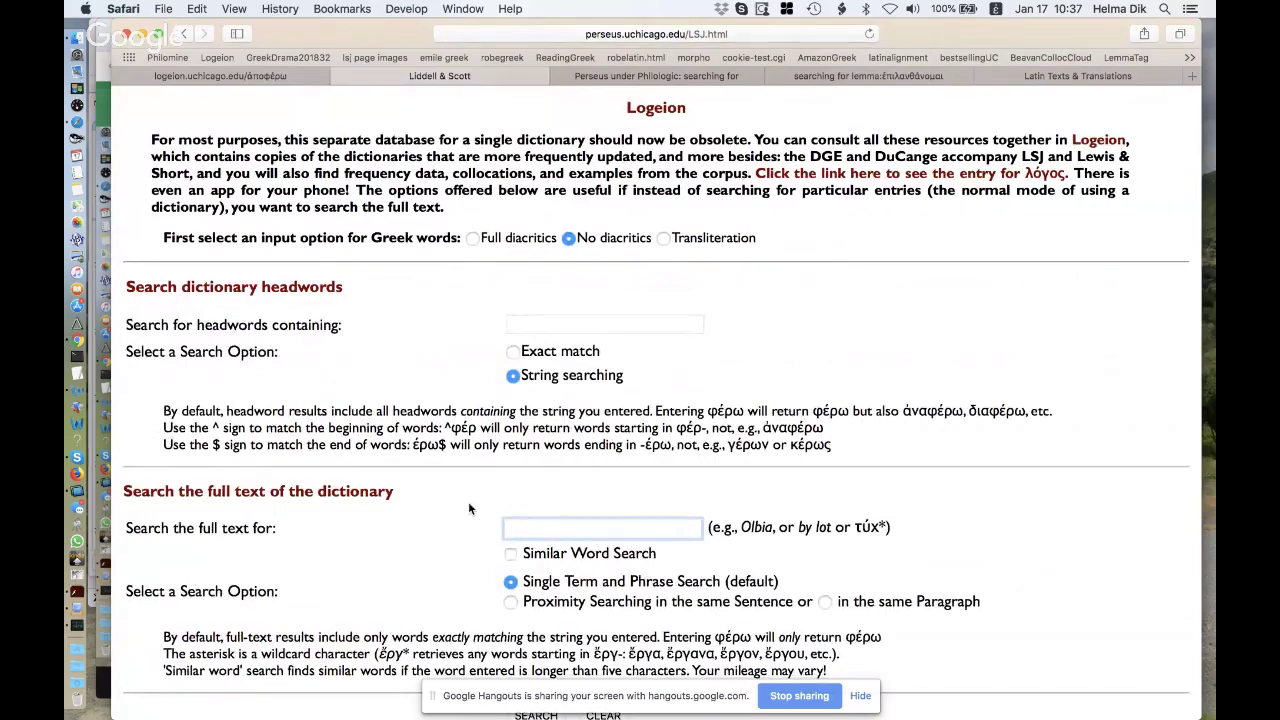
{"action": "scroll", "coordinate": [468, 501], "scroll_direction": "up", "scroll_amount": 3}
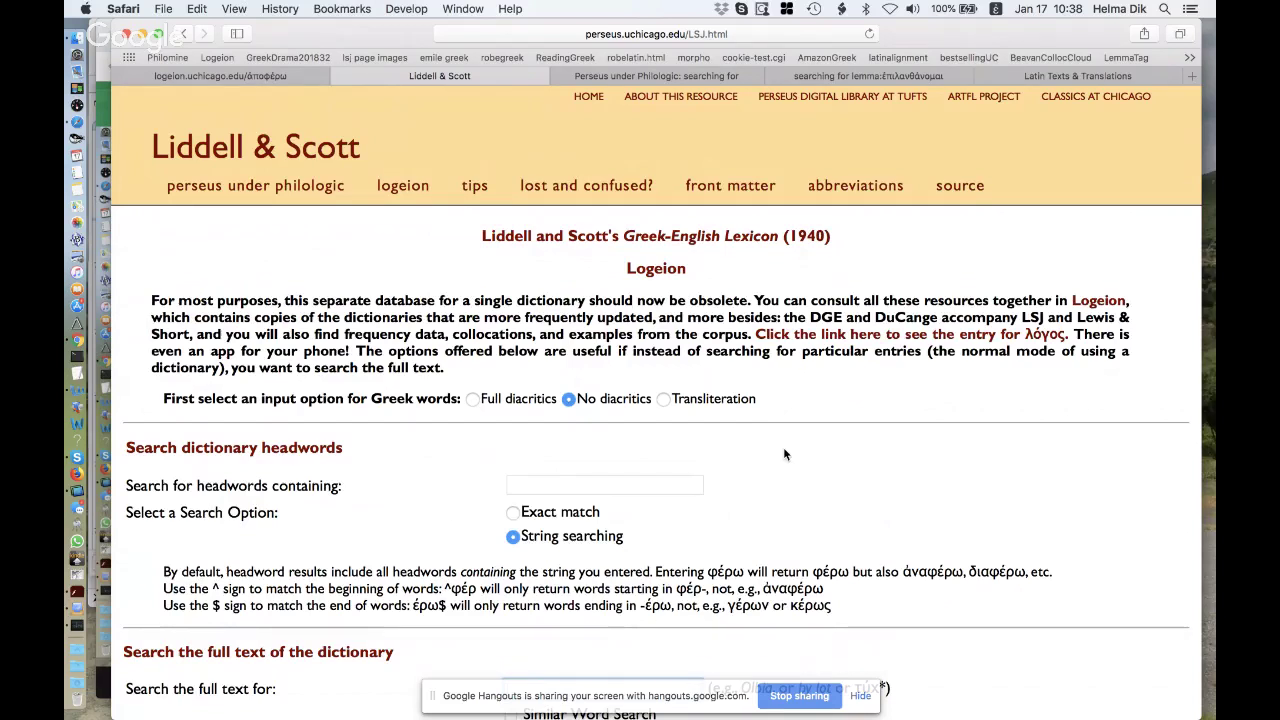
{"action": "scroll", "coordinate": [783, 454], "scroll_direction": "down", "scroll_amount": 1}
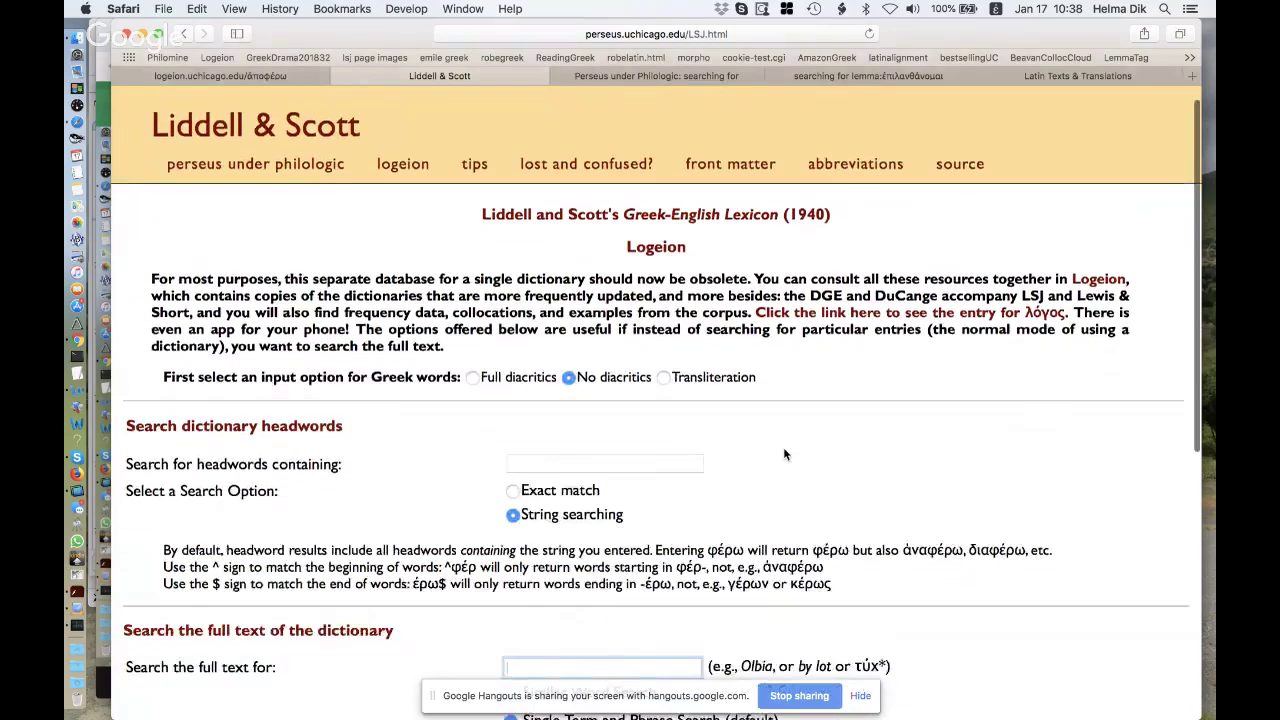
{"action": "scroll", "coordinate": [783, 447], "scroll_direction": "down", "scroll_amount": 5}
{"action": "scroll", "coordinate": [945, 429], "scroll_direction": "up", "scroll_amount": 6}
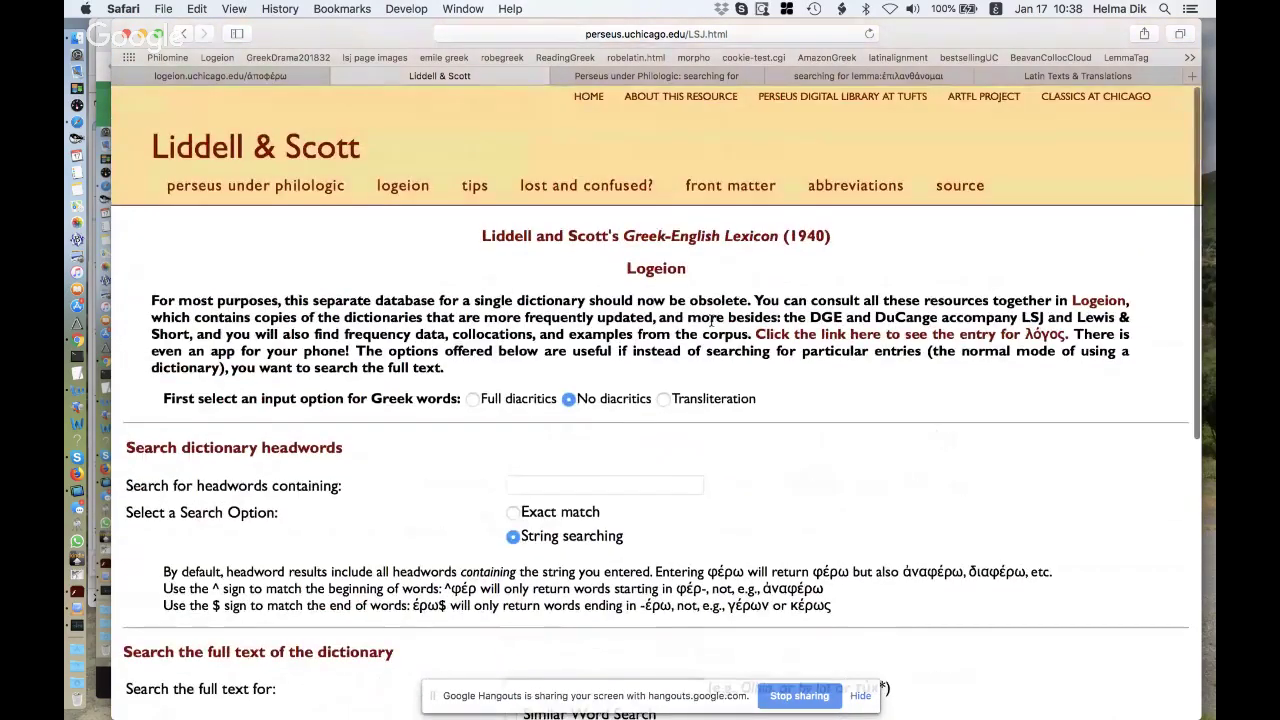
Highlight the Liddell & Scott page's web address and the example term Olbia beside the full-text search.
{"action": "left_click", "coordinate": [778, 33]}
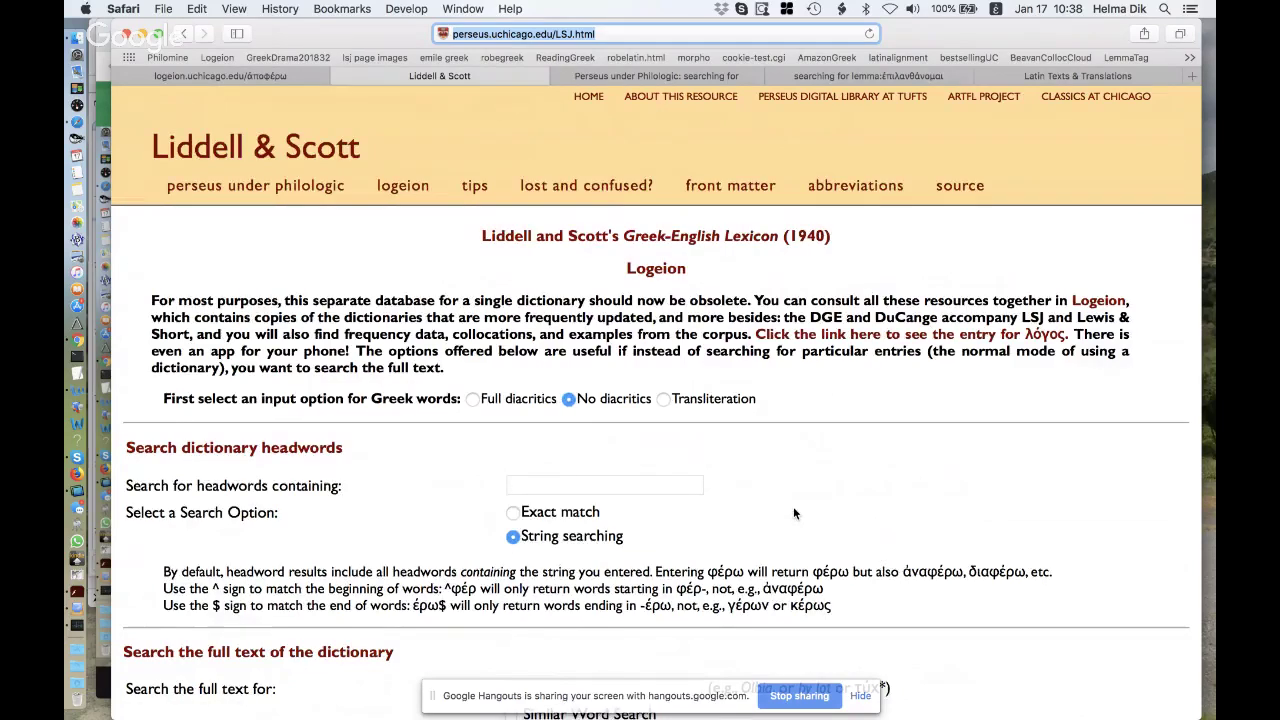
{"action": "scroll", "coordinate": [793, 510], "scroll_direction": "down", "scroll_amount": 5}
{"action": "left_click_drag", "start_coordinate": [741, 412], "coordinate": [774, 412]}
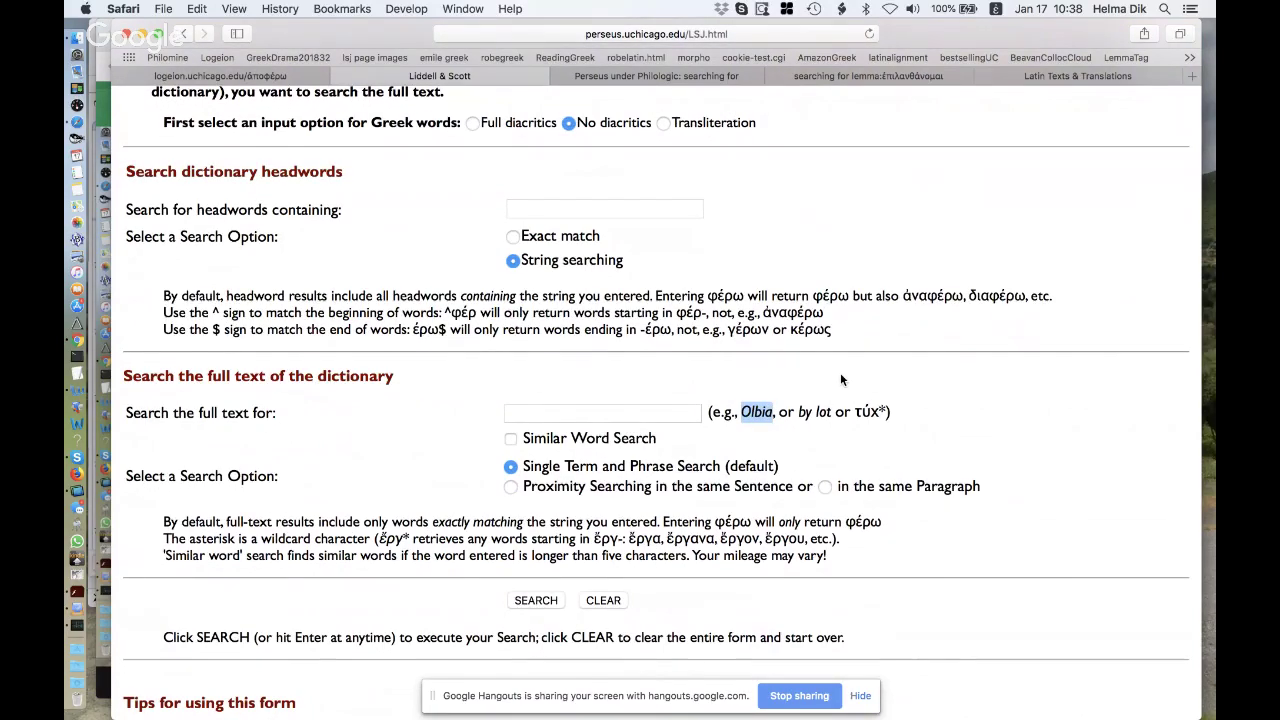
{"action": "scroll", "coordinate": [841, 379], "scroll_direction": "up", "scroll_amount": 4}
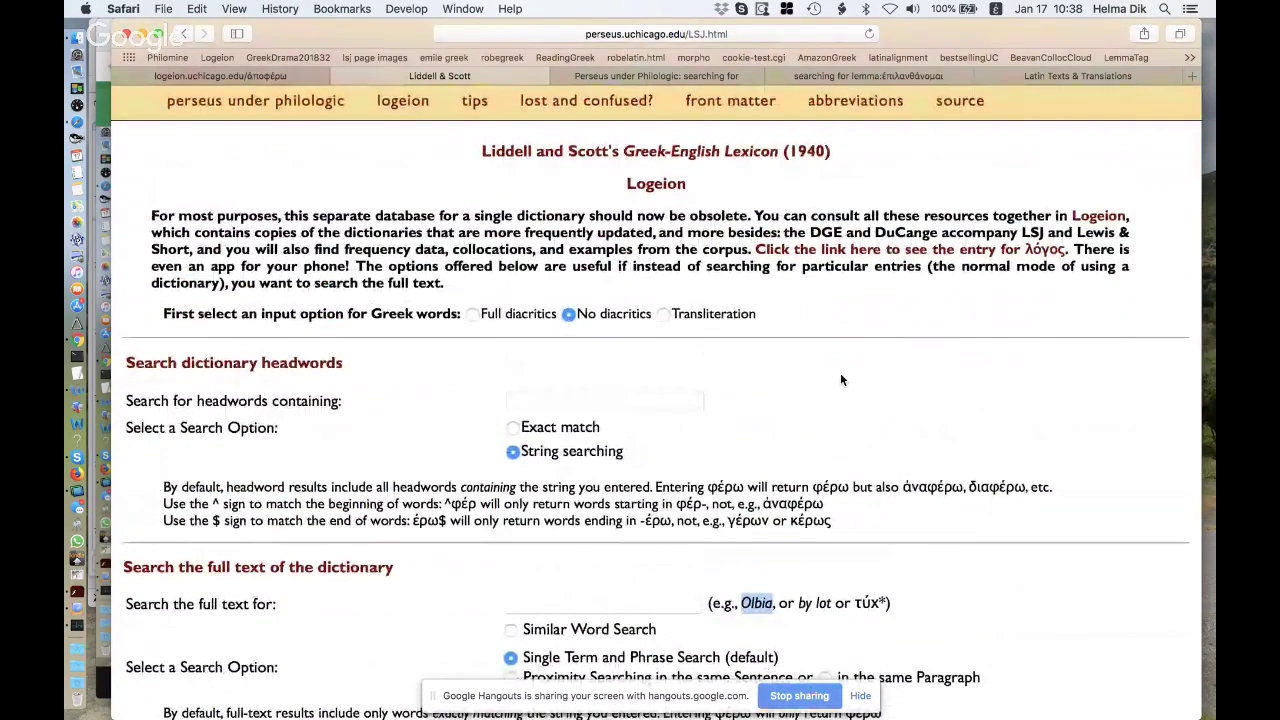
{"action": "scroll", "coordinate": [837, 445], "scroll_direction": "down", "scroll_amount": 1}
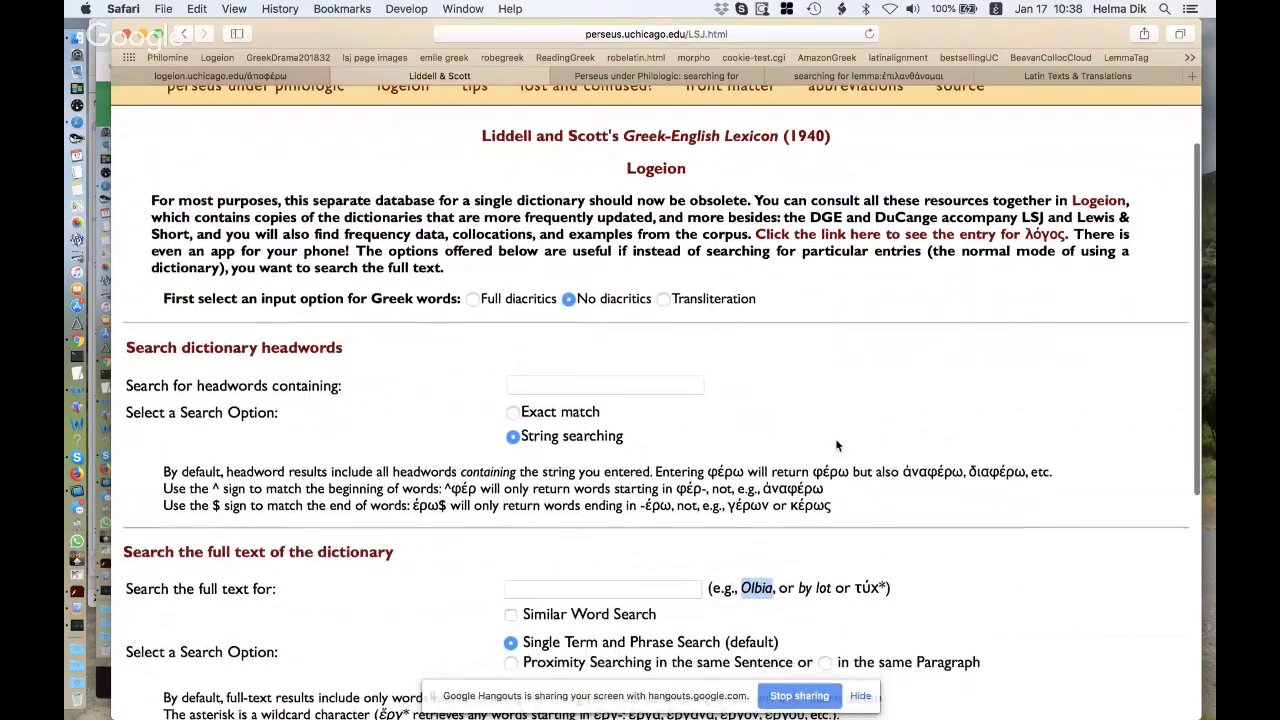
{"action": "scroll", "coordinate": [837, 445], "scroll_direction": "up", "scroll_amount": 3}
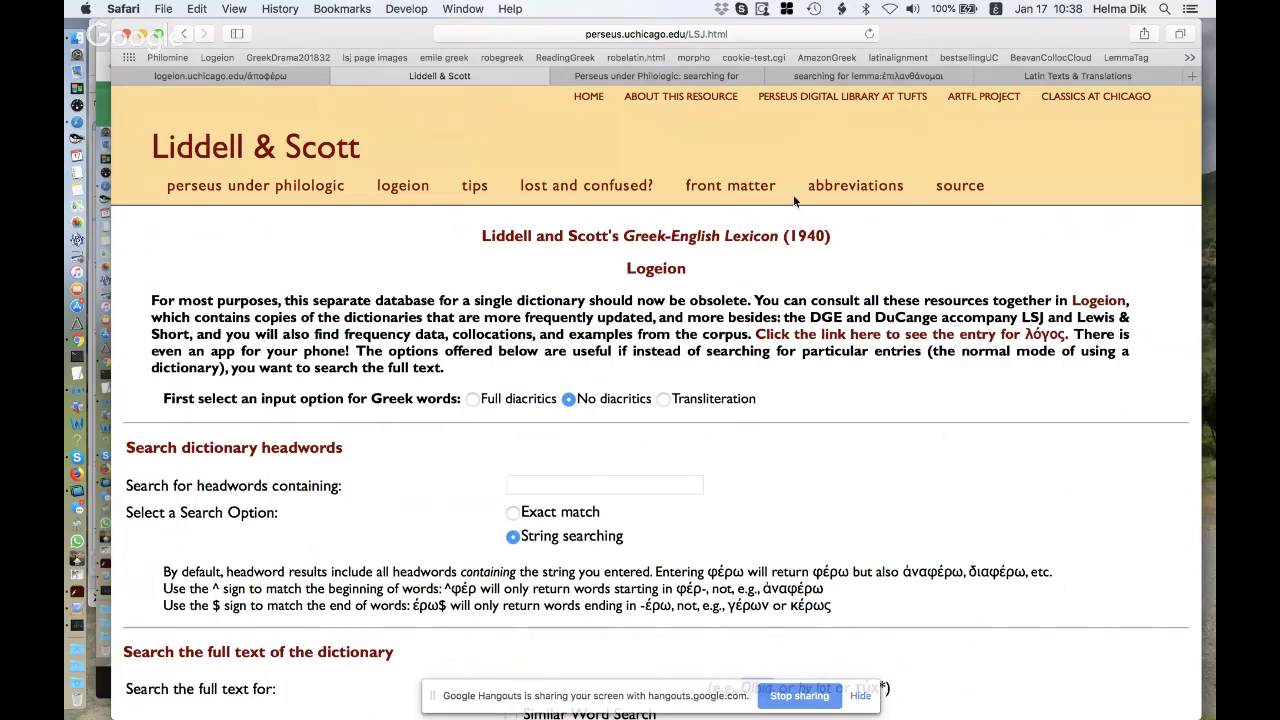
Switch to the Perseus under Philologic results for .*σ.σθαι and go back to the Greek Texts & Translations search form.
{"action": "left_click", "coordinate": [721, 78]}
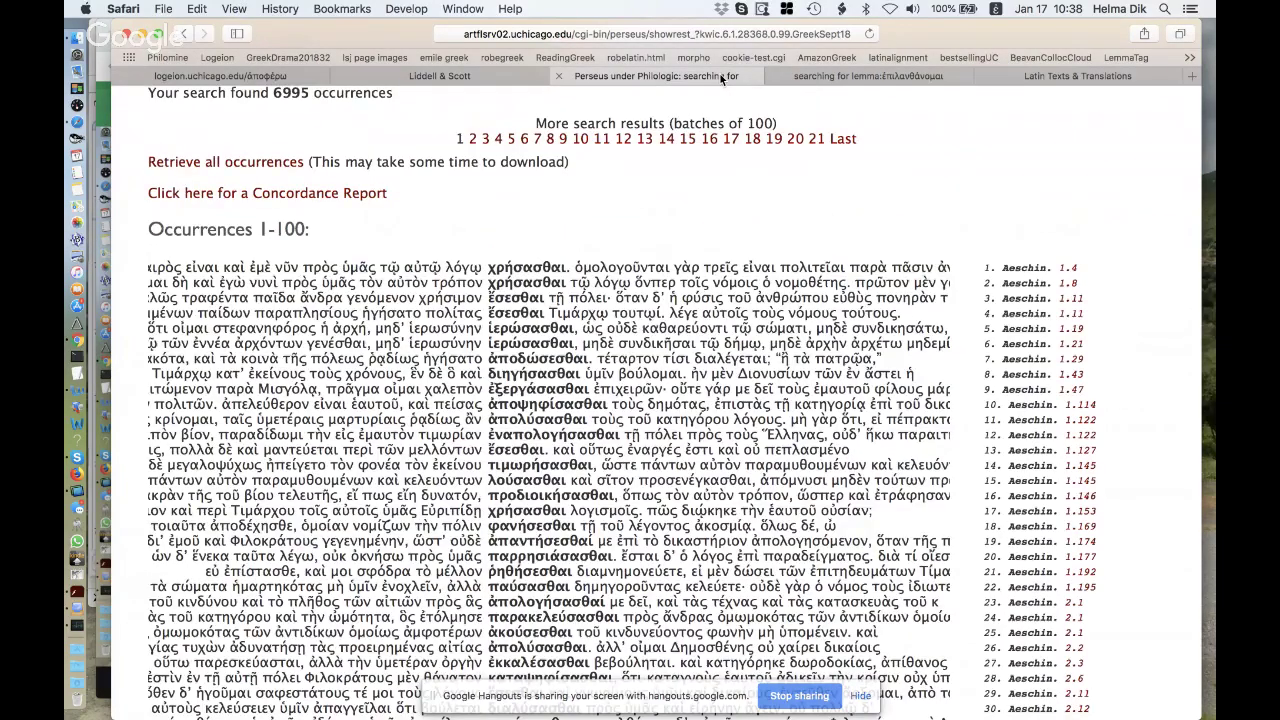
{"action": "scroll", "coordinate": [665, 115], "scroll_direction": "up", "scroll_amount": 3}
{"action": "left_click", "coordinate": [183, 34]}
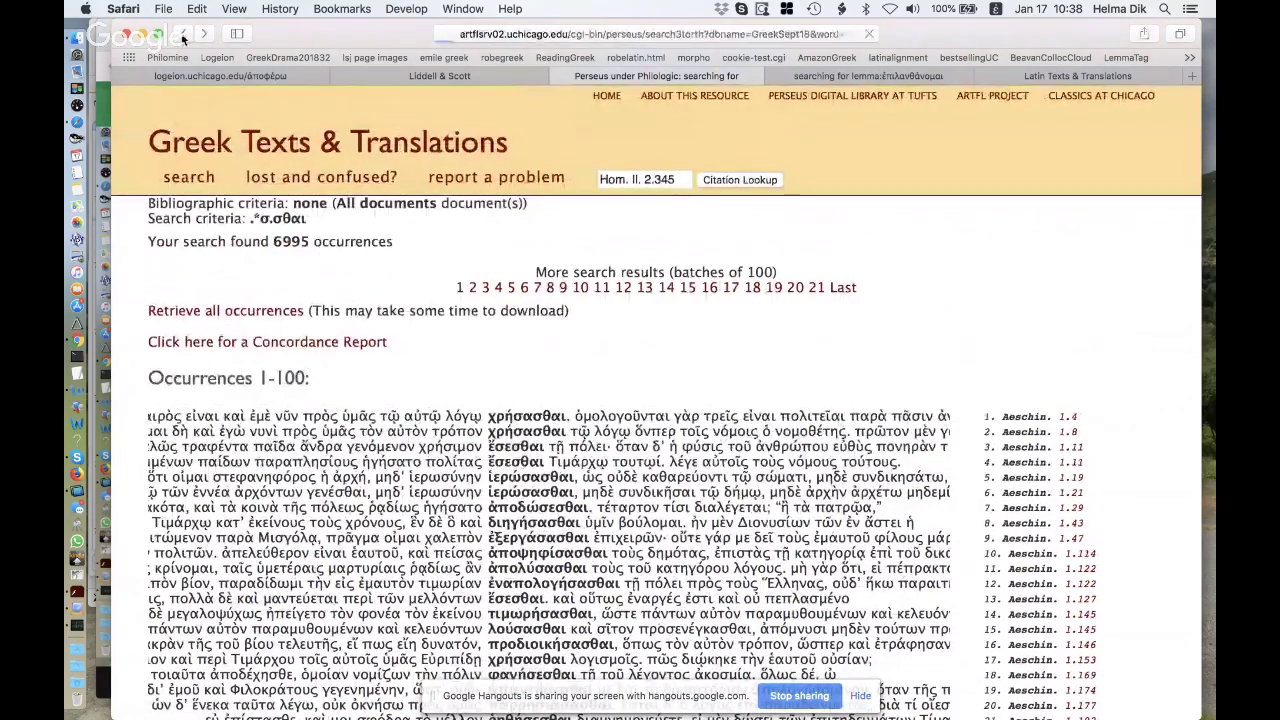
{"action": "left_click", "coordinate": [183, 35]}
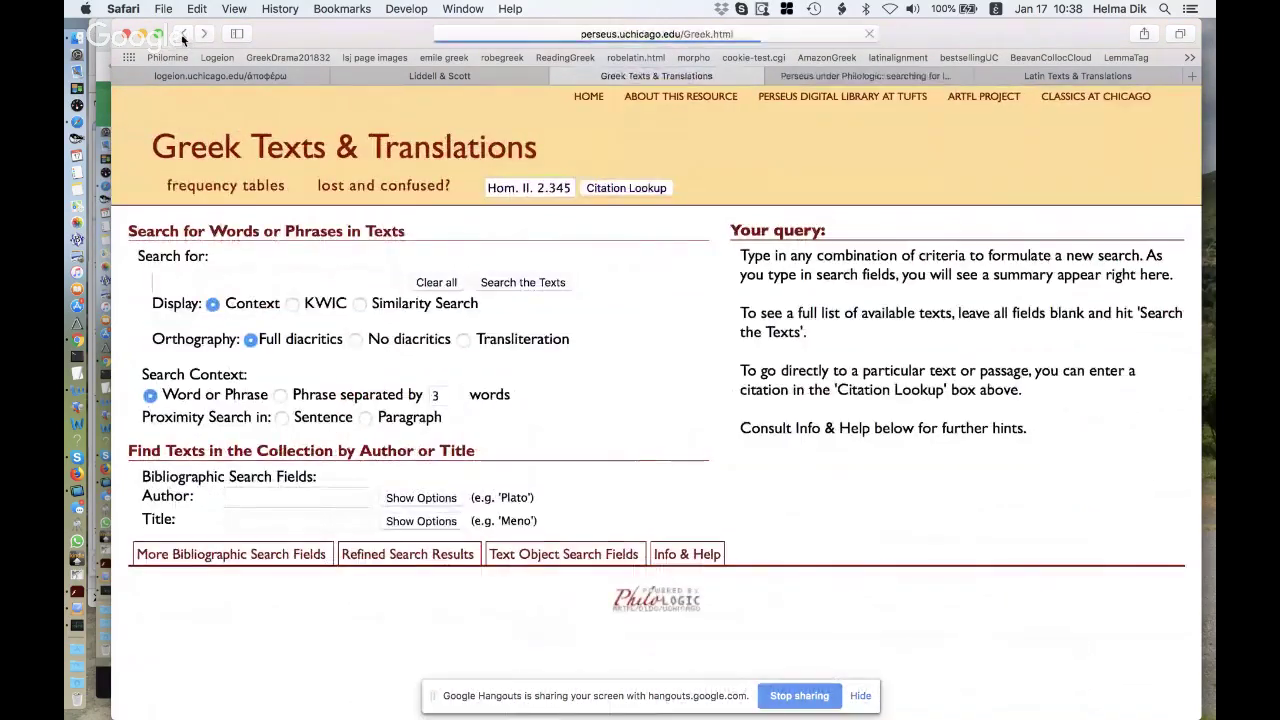
Look up the passage Hom. Il. 2.345 and show the morphological analysis of ἀστεμφέα in the Greek text.
{"action": "left_click", "coordinate": [245, 281]}
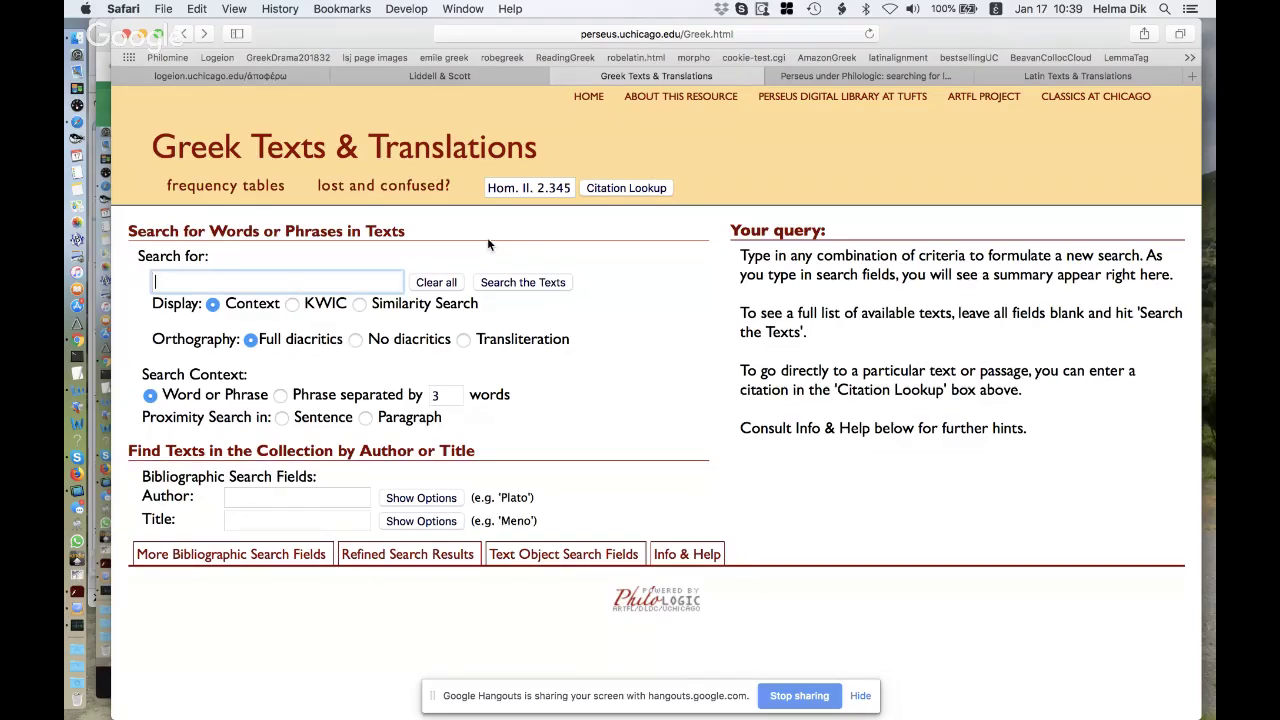
{"action": "left_click", "coordinate": [546, 188]}
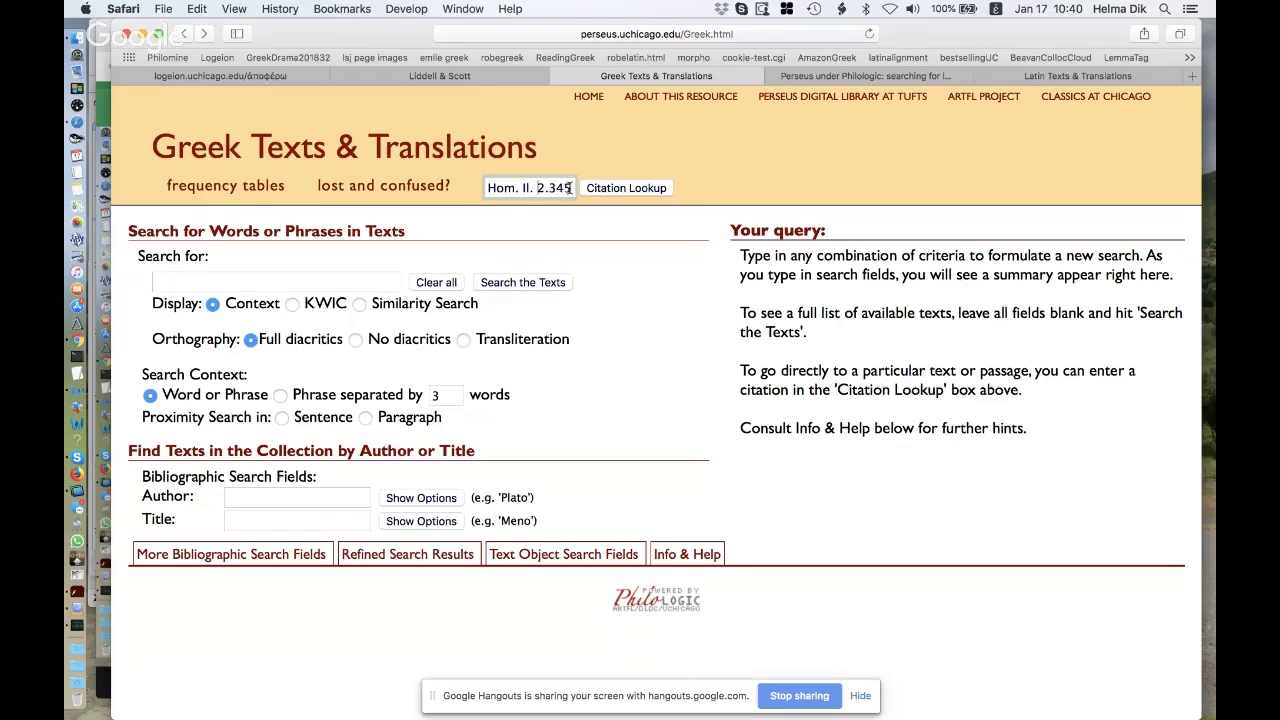
{"action": "left_click", "coordinate": [638, 189]}
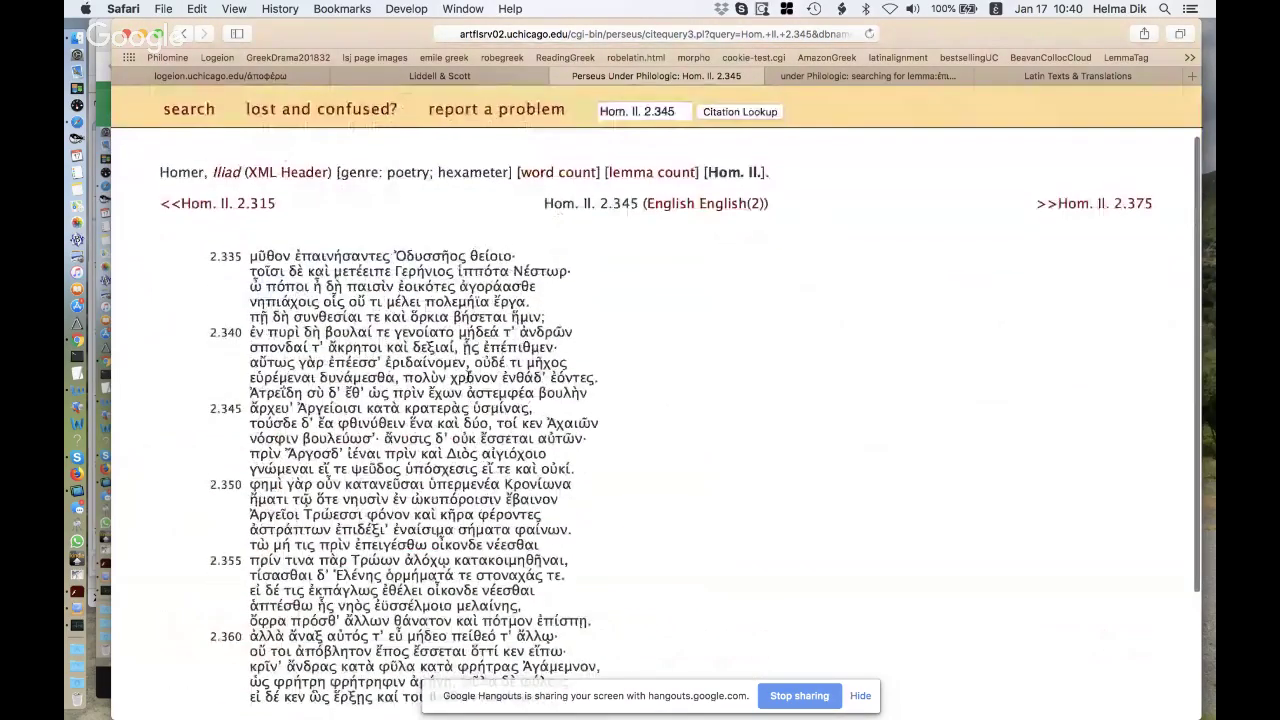
{"action": "left_click", "coordinate": [495, 396]}
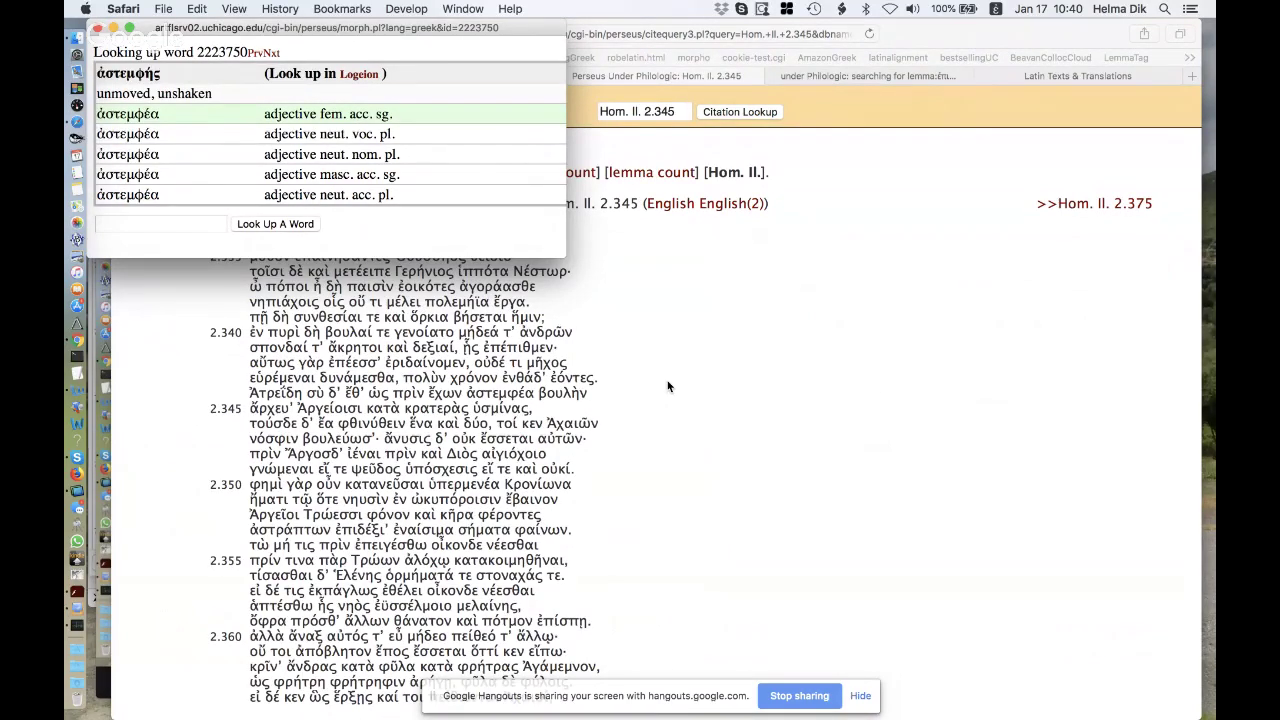
{"action": "left_click", "coordinate": [644, 358]}
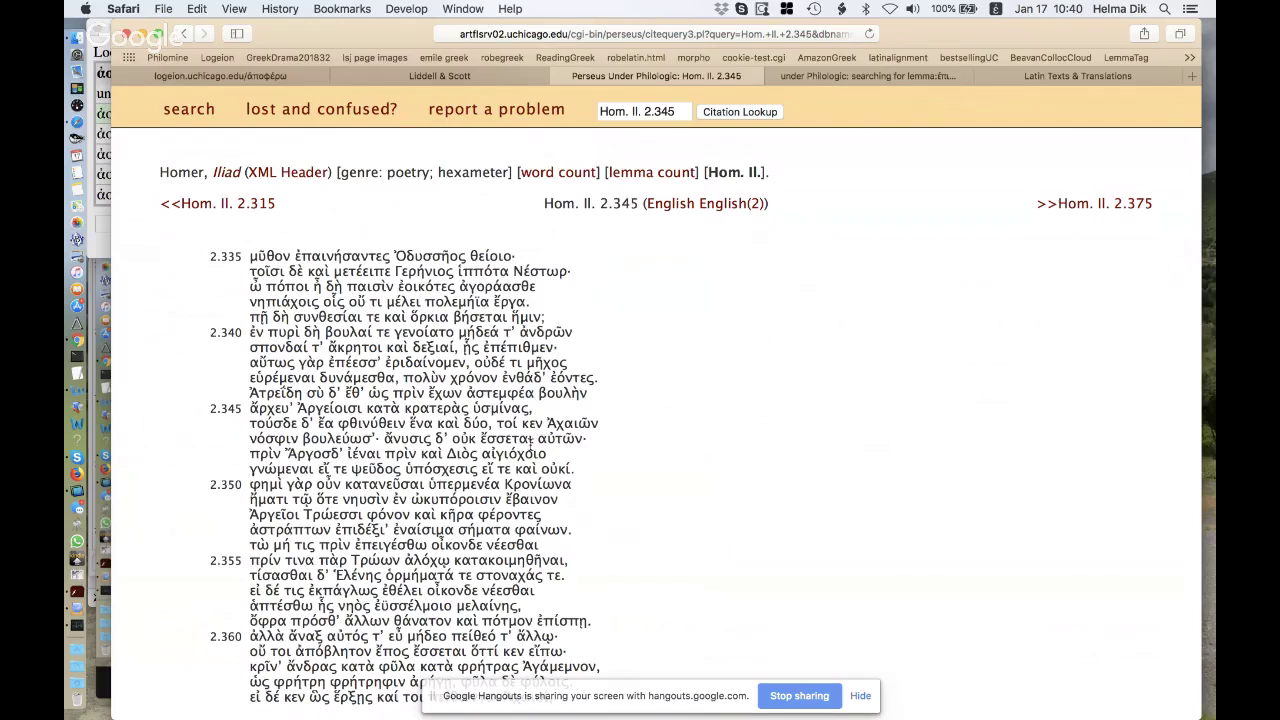
View the first English translation of Hom. Il. 2.345 and return to the Greek word search form.
{"action": "scroll", "coordinate": [624, 470], "scroll_direction": "down", "scroll_amount": 2}
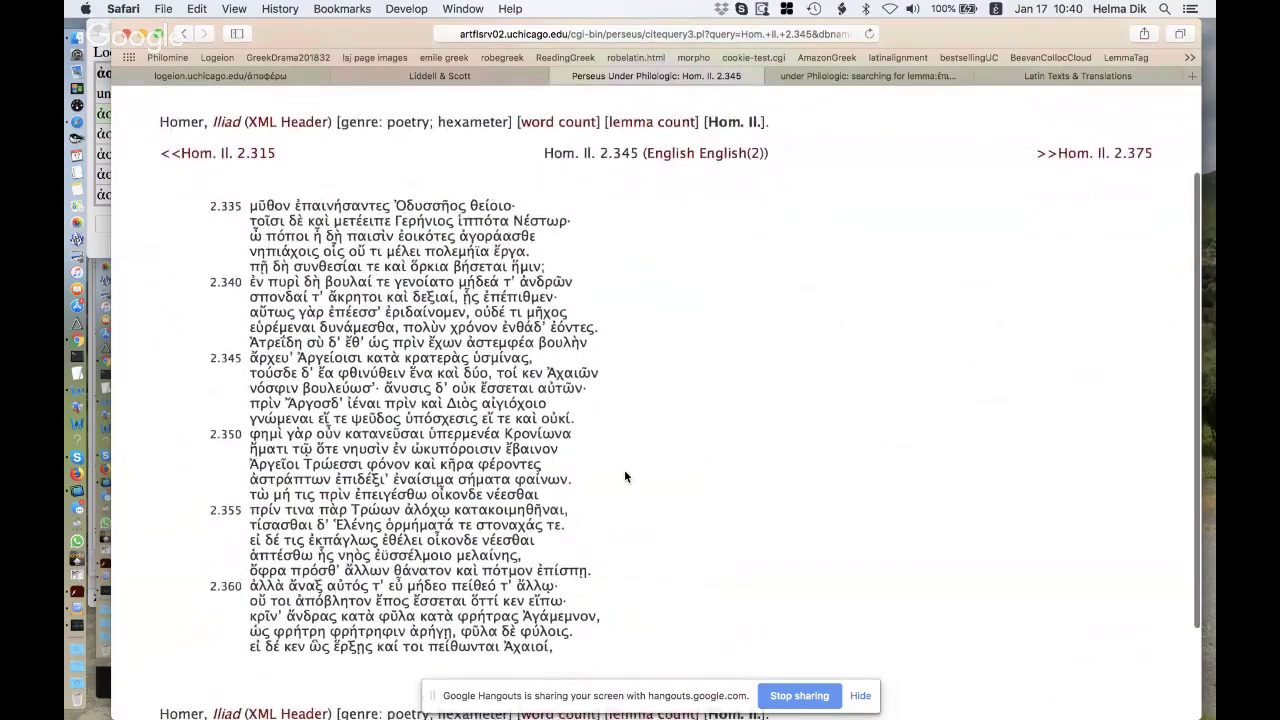
{"action": "left_click", "coordinate": [670, 153]}
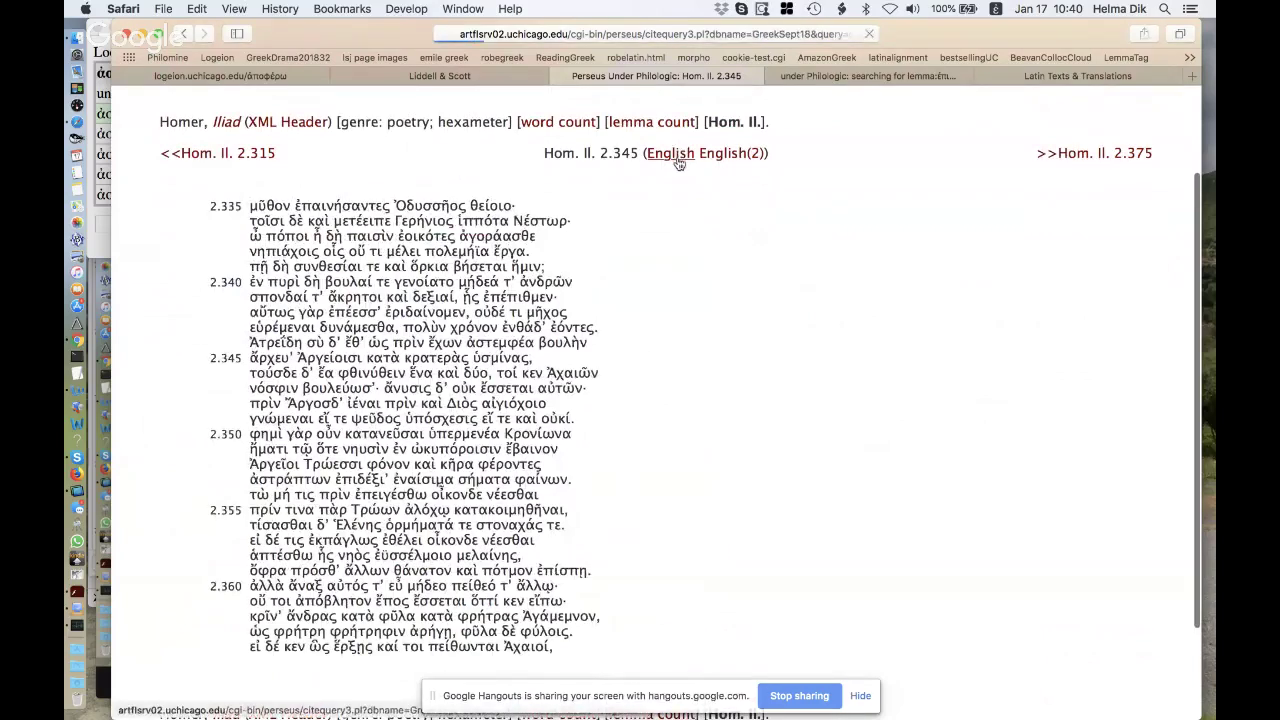
{"action": "scroll", "coordinate": [702, 350], "scroll_direction": "down", "scroll_amount": 5}
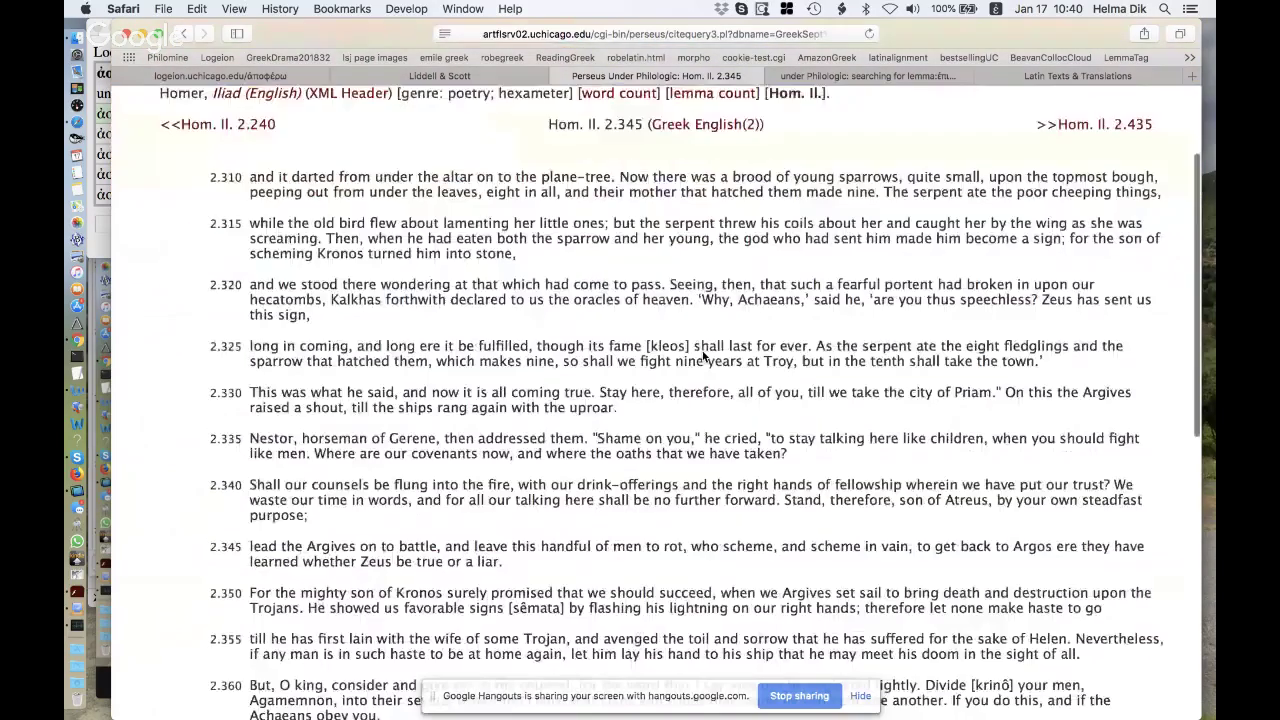
{"action": "scroll", "coordinate": [450, 303], "scroll_direction": "up", "scroll_amount": 5}
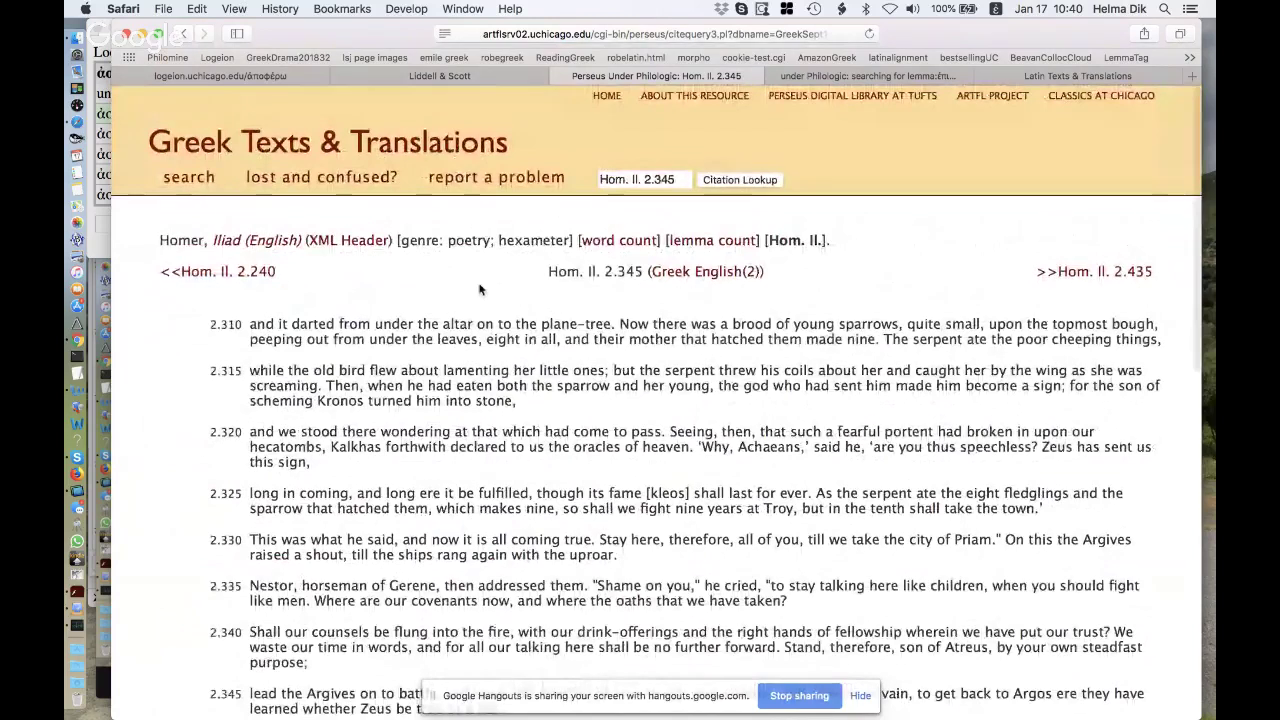
{"action": "key", "text": "super+bracketleft"}
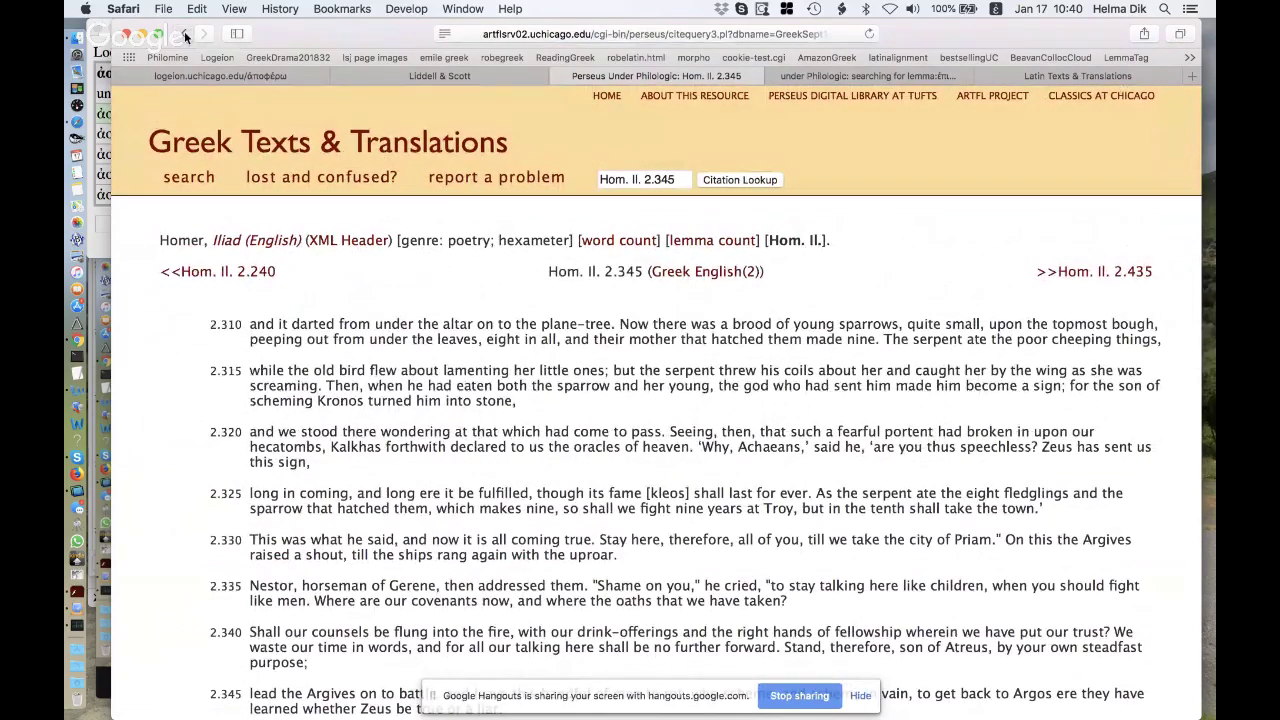
{"action": "scroll", "coordinate": [651, 363], "scroll_direction": "up", "scroll_amount": 5}
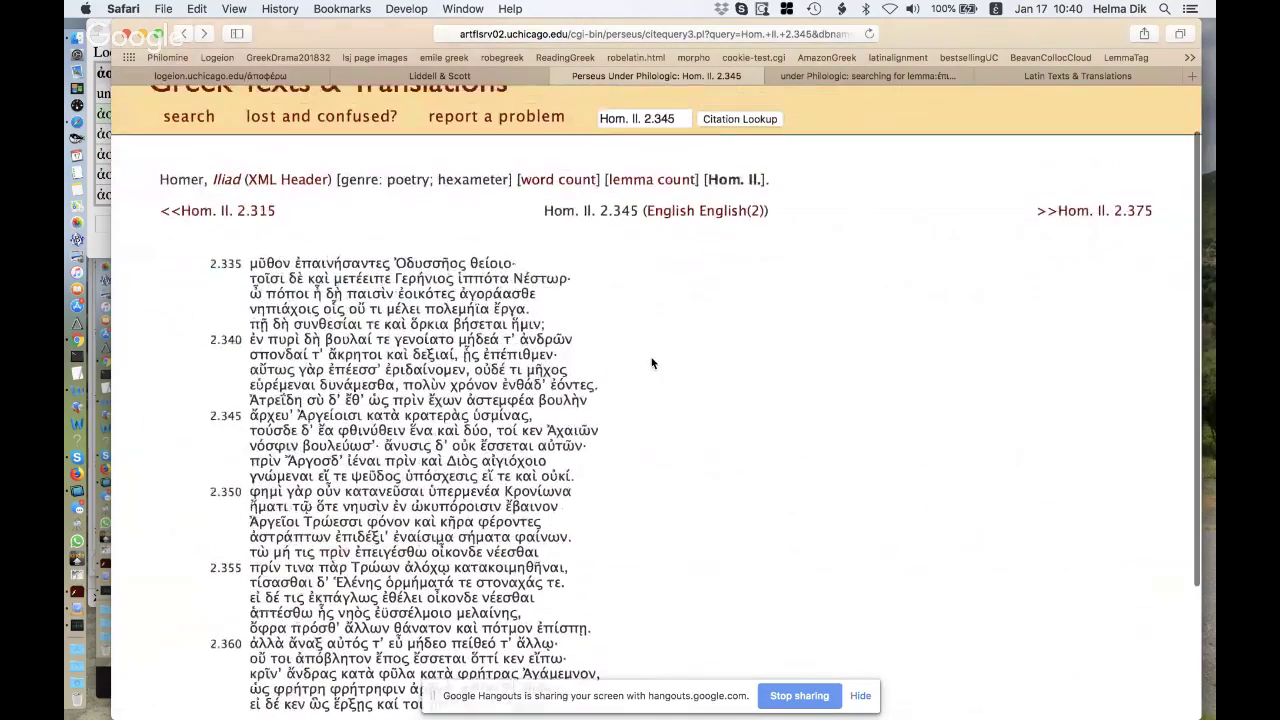
{"action": "left_click", "coordinate": [190, 183]}
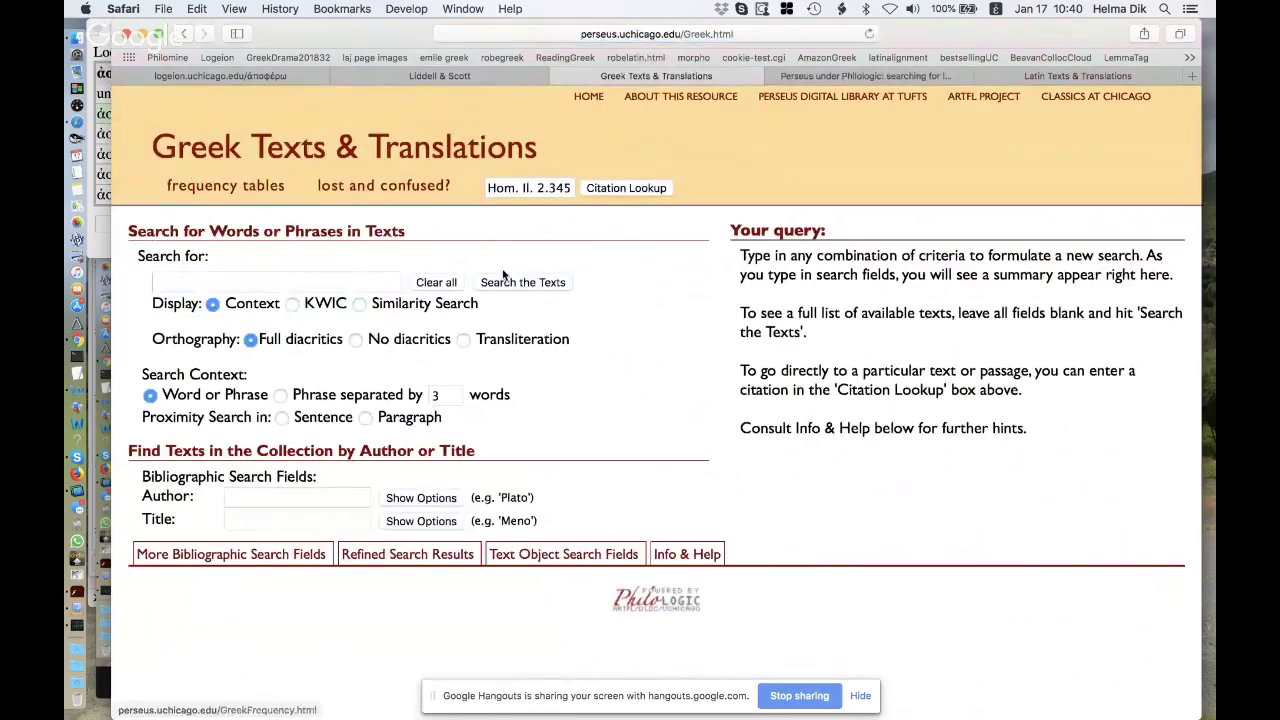
{"action": "left_click", "coordinate": [326, 285]}
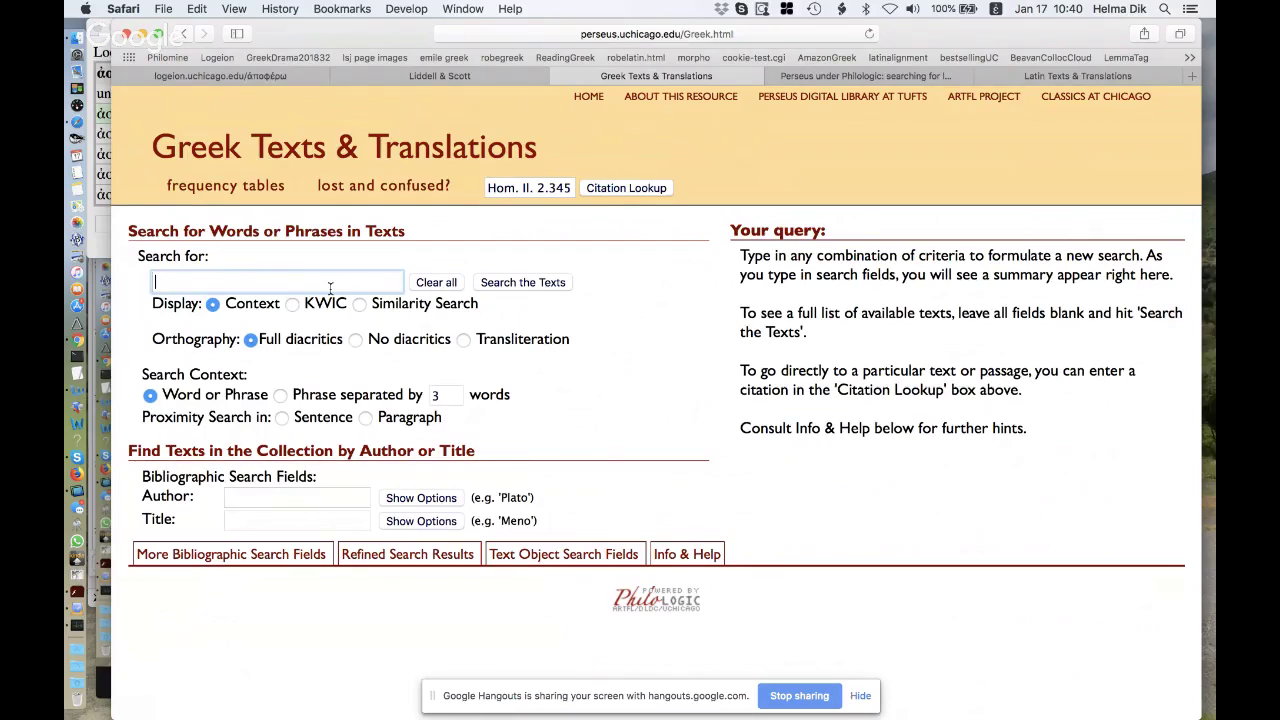
{"action": "type", "text": "λεγ"}
{"action": "key", "text": "BackSpace"}
{"action": "key", "text": "BackSpace"}
{"action": "key", "text": "BackSpace"}
Switch the keyboard to Latin input and search the texts for lemma:astemfhs with Transliteration orthography.
{"action": "key", "text": "ctrl+space"}
{"action": "type", "text": "le"}
{"action": "type", "text": ":"}
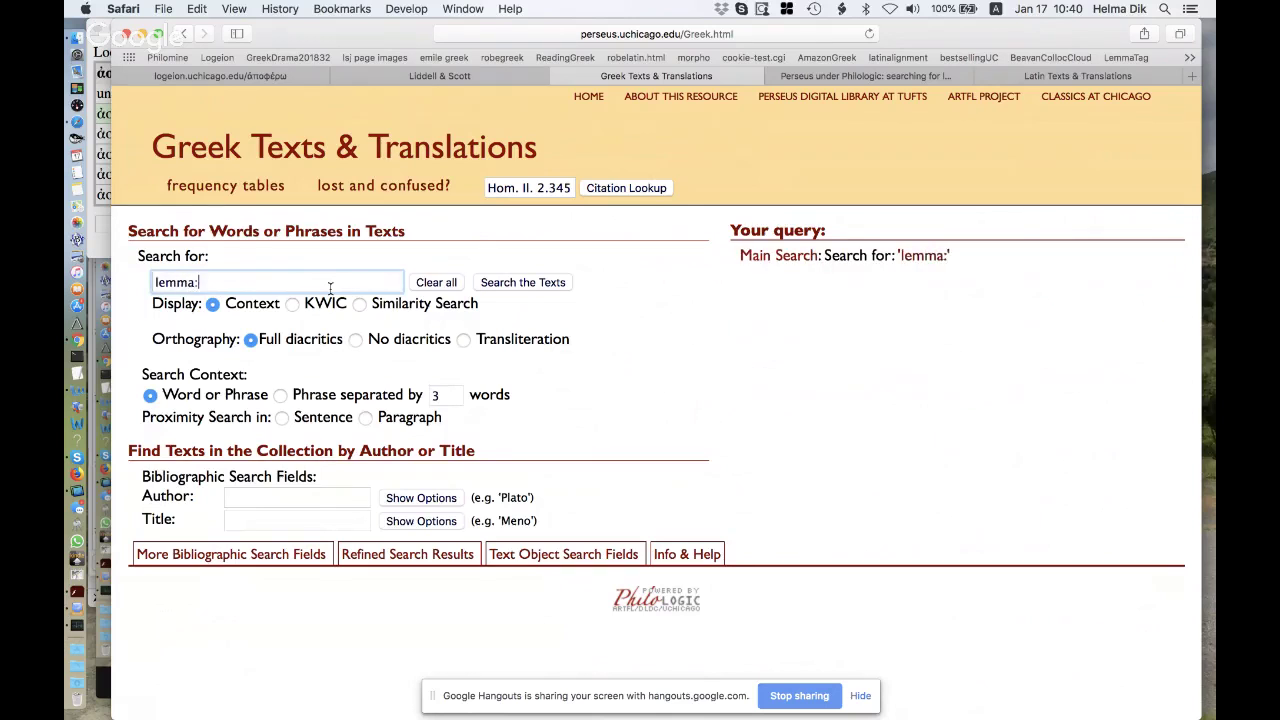
{"action": "type", "text": "astemfhs"}
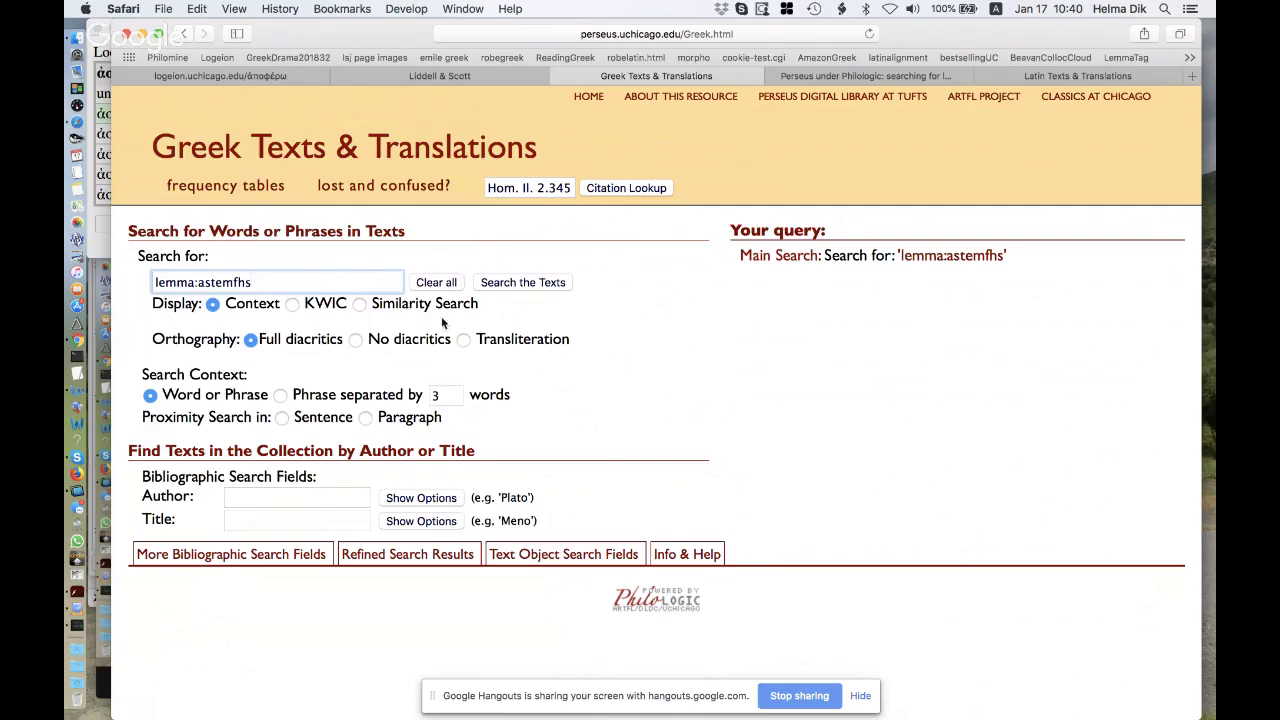
{"action": "left_click", "coordinate": [463, 339]}
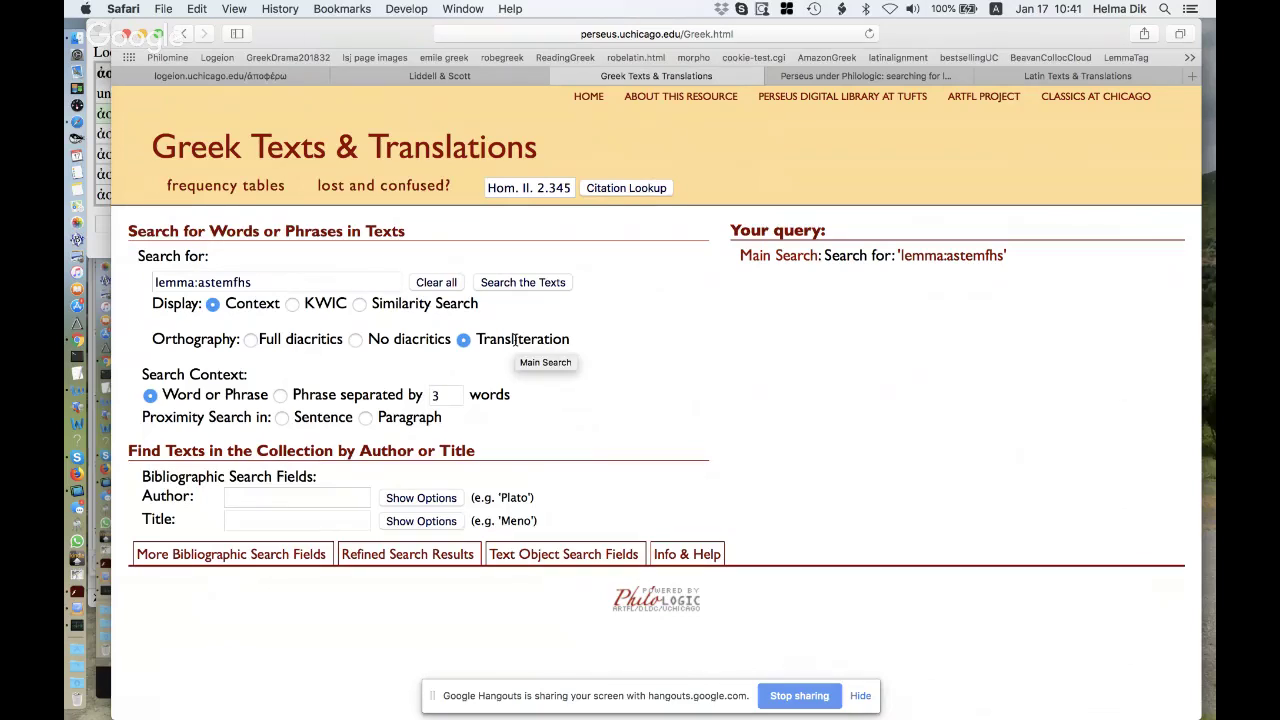
{"action": "left_click", "coordinate": [552, 284]}
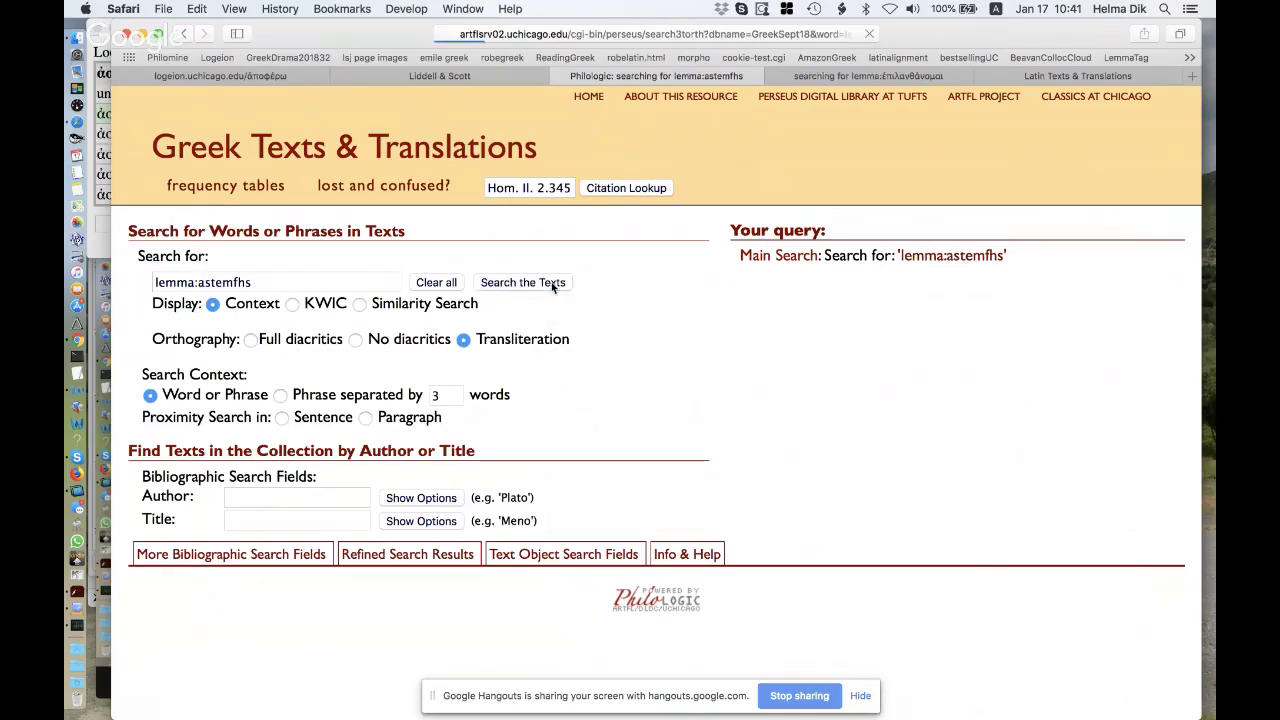
Examine the lemma:astemfhs occurrences in context, from Anna Komnene through Theocritus.
{"action": "scroll", "coordinate": [731, 491], "scroll_direction": "down", "scroll_amount": 10}
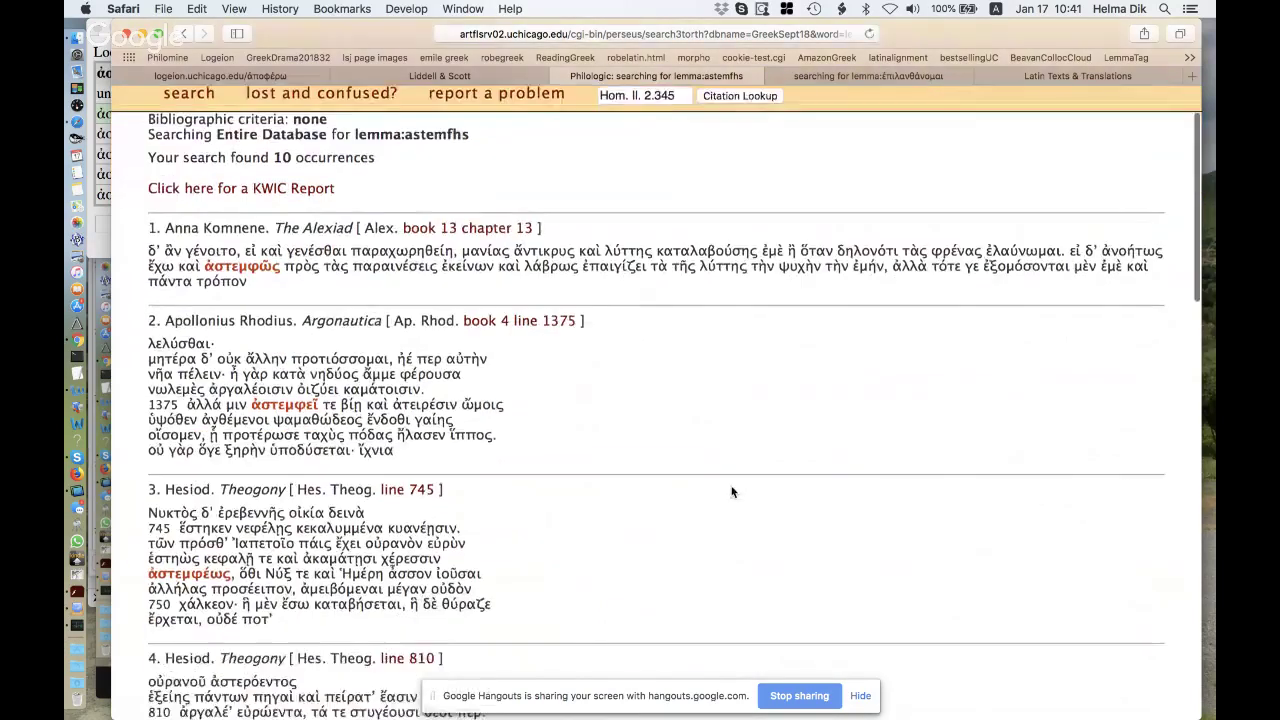
{"action": "scroll", "coordinate": [731, 491], "scroll_direction": "down", "scroll_amount": 3}
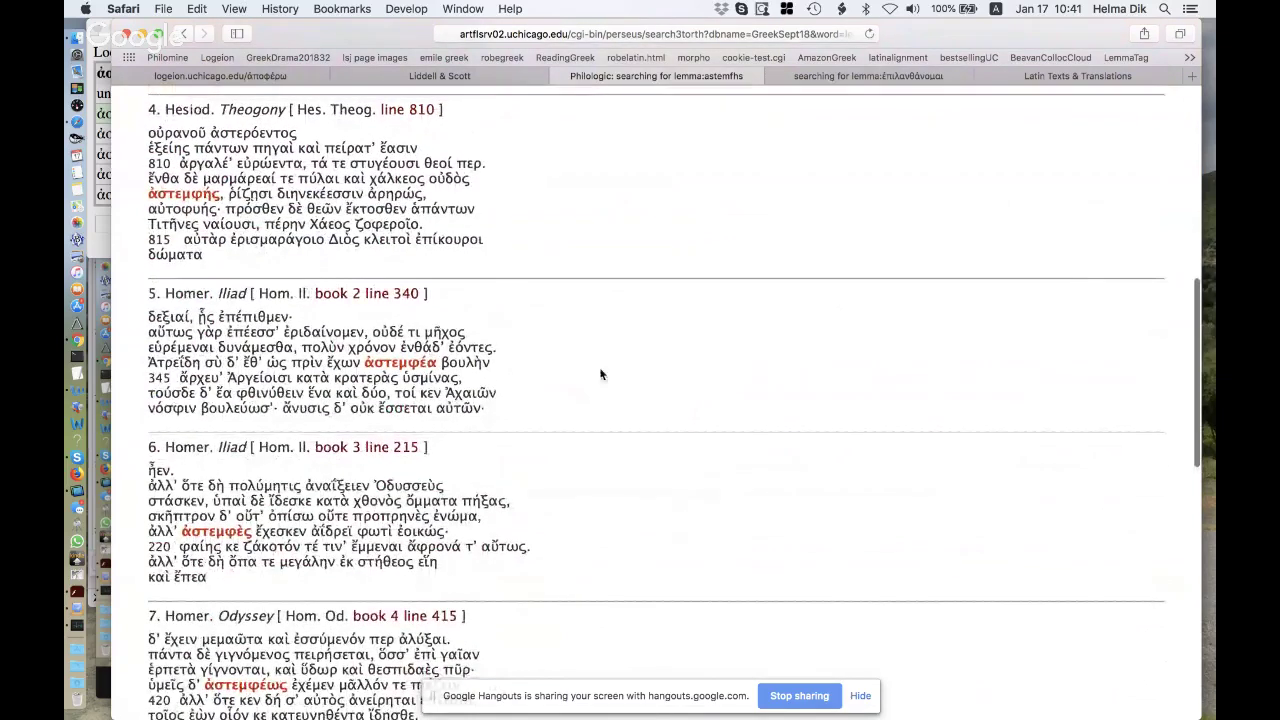
{"action": "scroll", "coordinate": [707, 371], "scroll_direction": "down", "scroll_amount": 10}
{"action": "scroll", "coordinate": [707, 371], "scroll_direction": "down", "scroll_amount": 5}
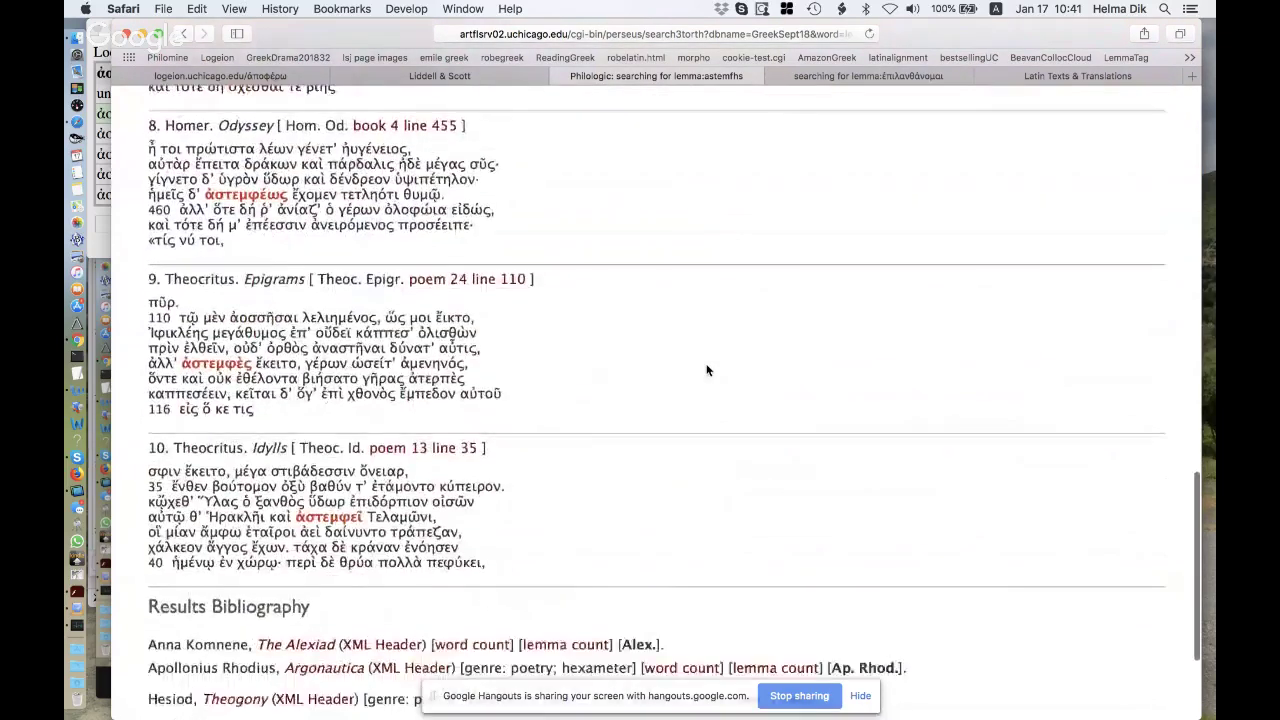
{"action": "scroll", "coordinate": [707, 371], "scroll_direction": "up", "scroll_amount": 2}
{"action": "scroll", "coordinate": [707, 371], "scroll_direction": "up", "scroll_amount": 20}
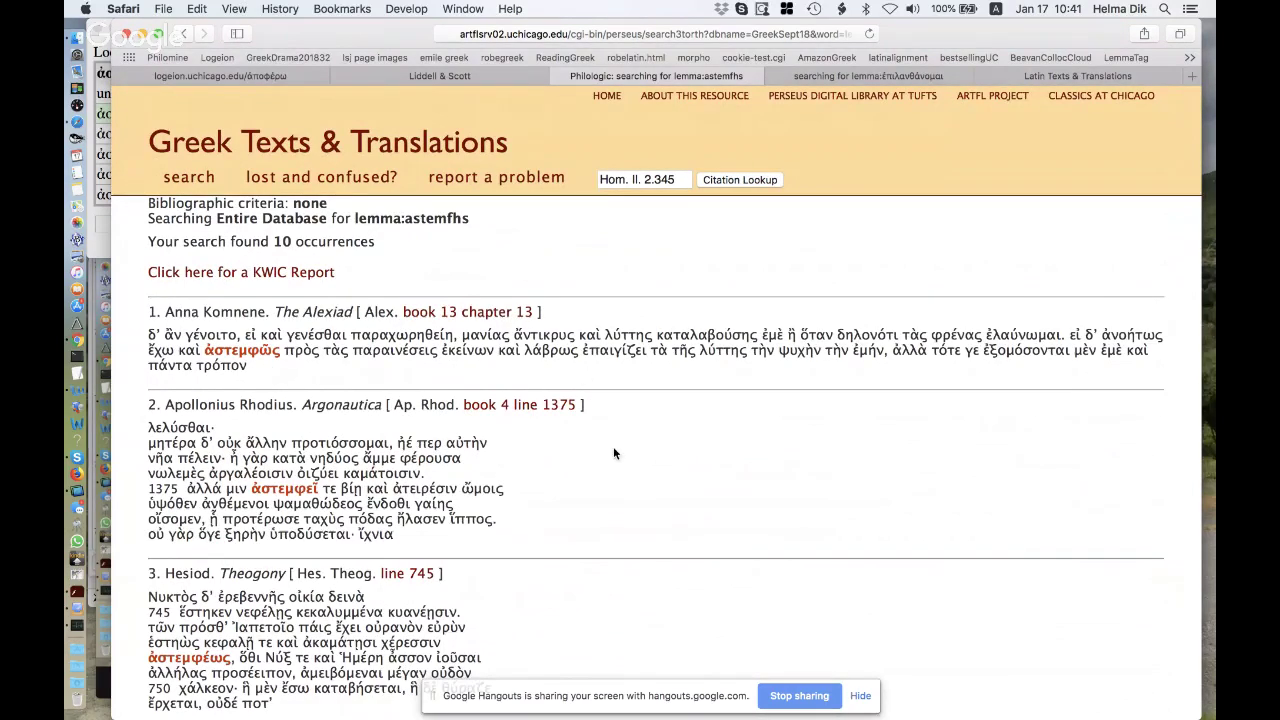
{"action": "scroll", "coordinate": [614, 453], "scroll_direction": "down", "scroll_amount": 1}
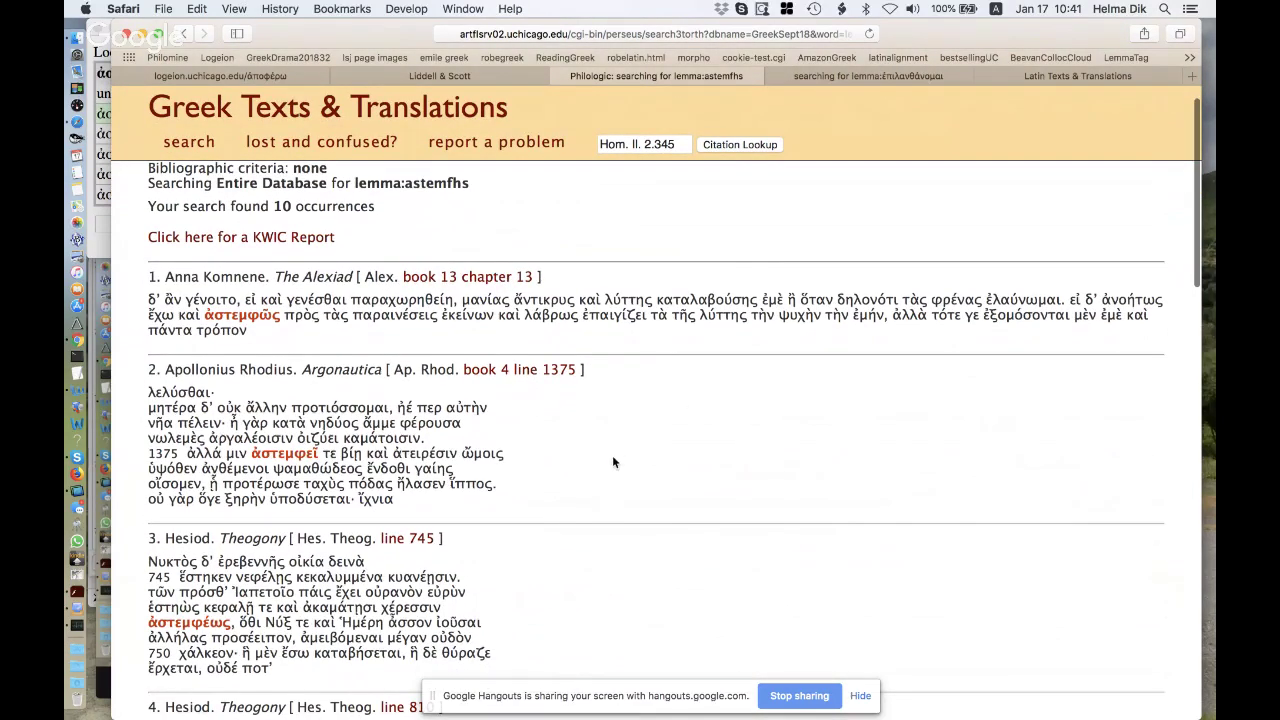
Show the lemma:astemfhs results as a KWIC report and look over the aligned occurrences and bibliography.
{"action": "left_click", "coordinate": [321, 241]}
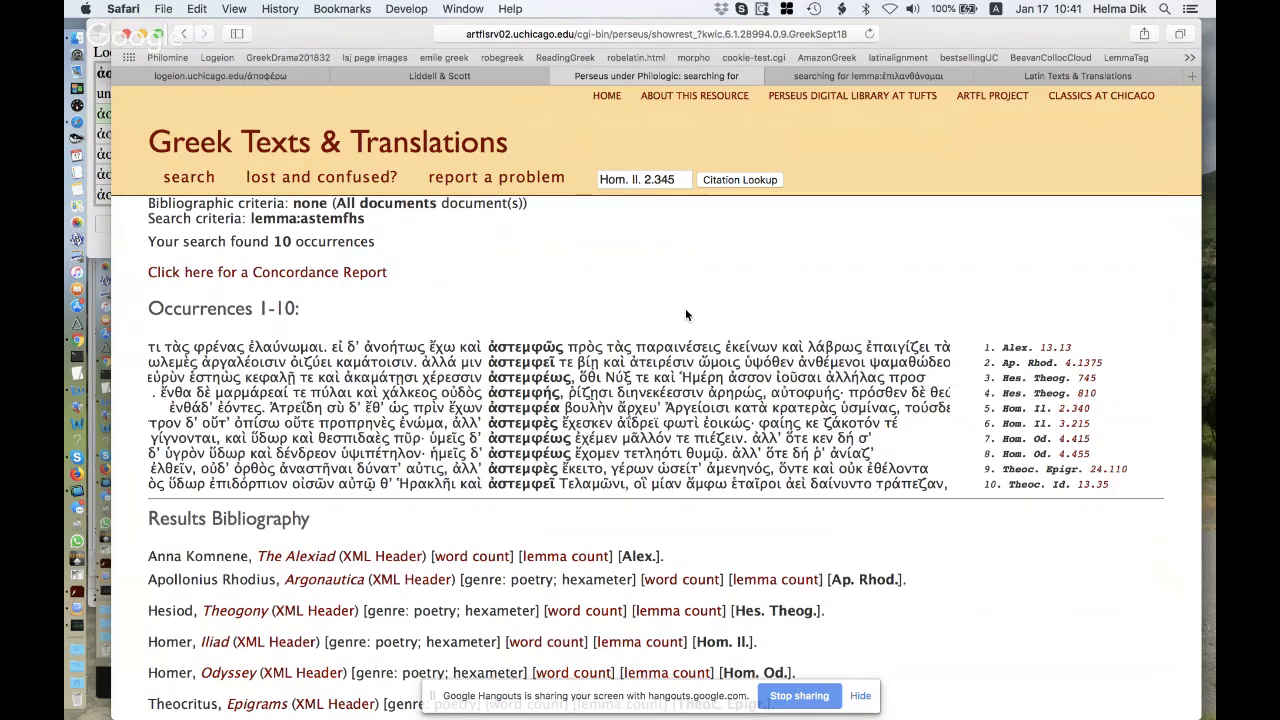
{"action": "scroll", "coordinate": [686, 315], "scroll_direction": "down", "scroll_amount": 1}
{"action": "scroll", "coordinate": [685, 308], "scroll_direction": "down", "scroll_amount": 2}
{"action": "scroll", "coordinate": [609, 284], "scroll_direction": "up", "scroll_amount": 2}
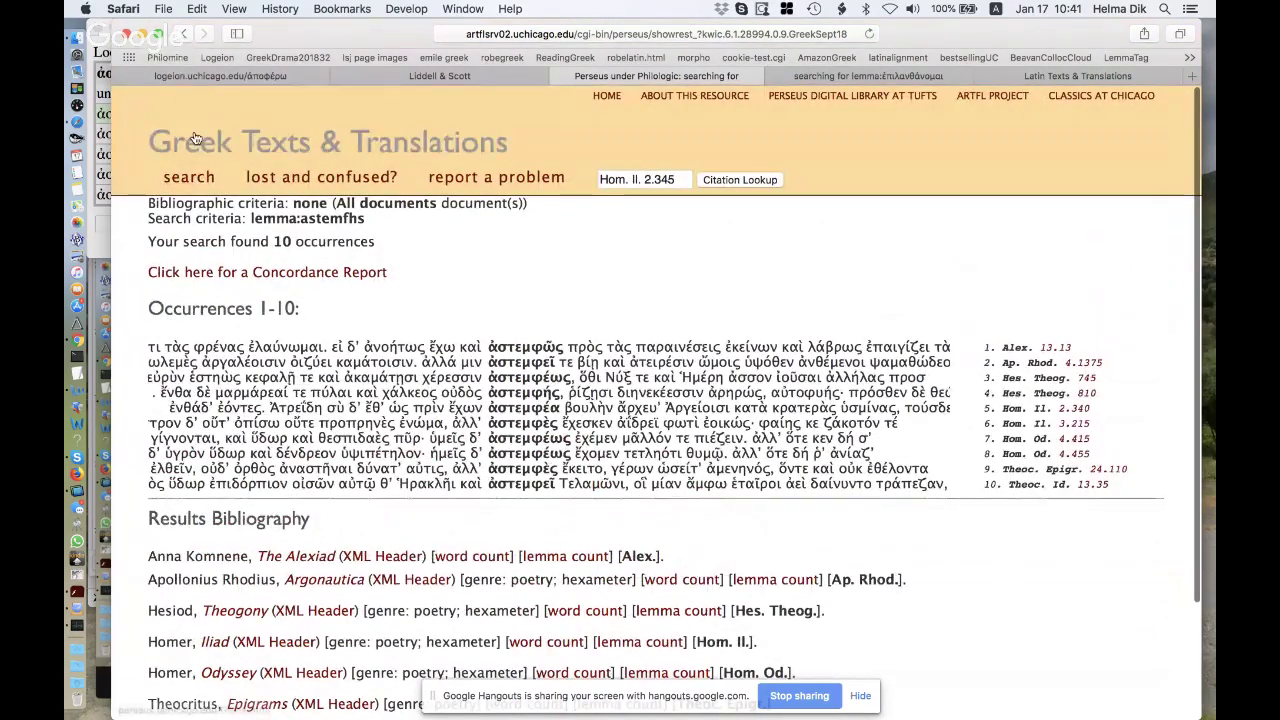
Return to the search form and enter lemma:astemfhs as the search term again.
{"action": "left_click", "coordinate": [190, 178]}
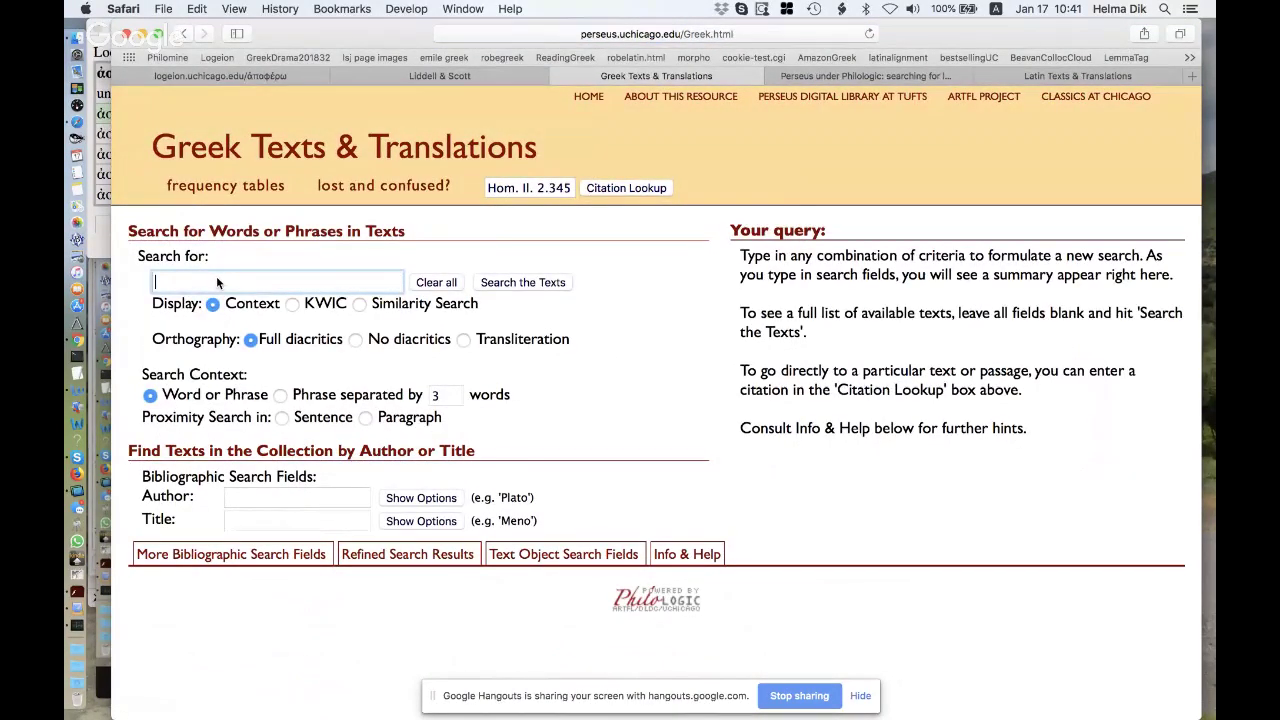
{"action": "type", "text": "lemma:"}
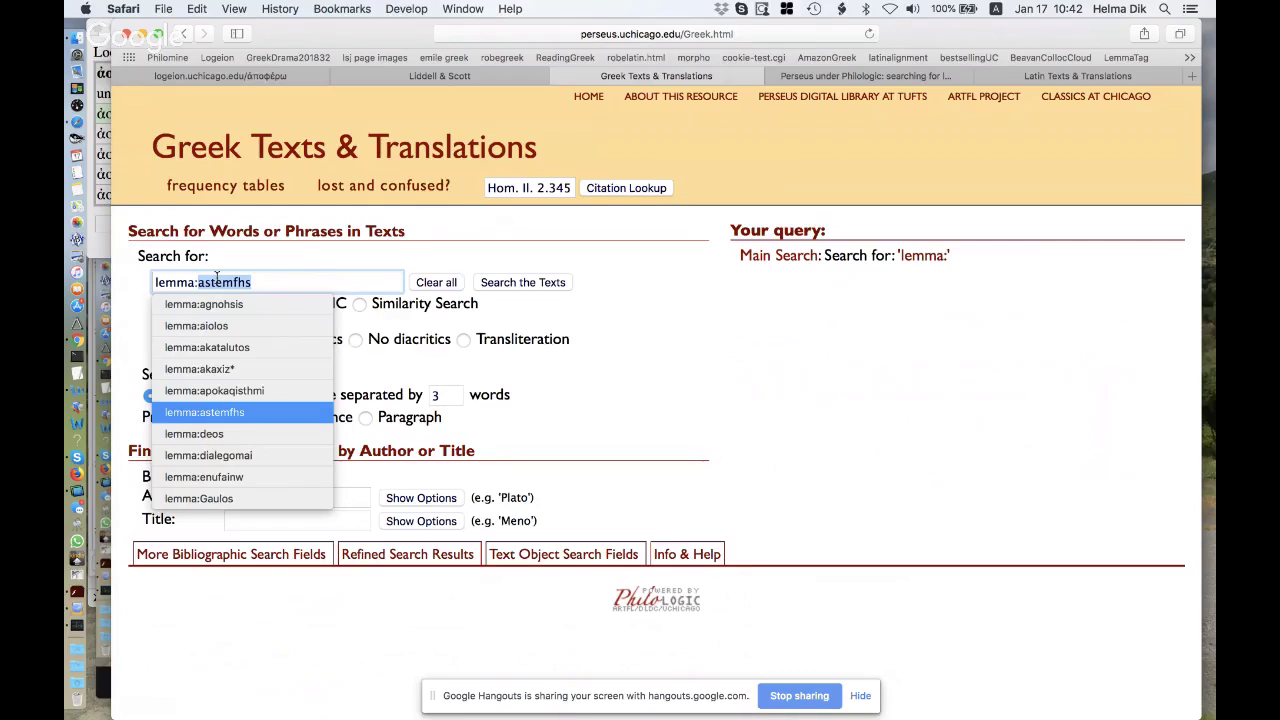
{"action": "key", "text": "Right"}
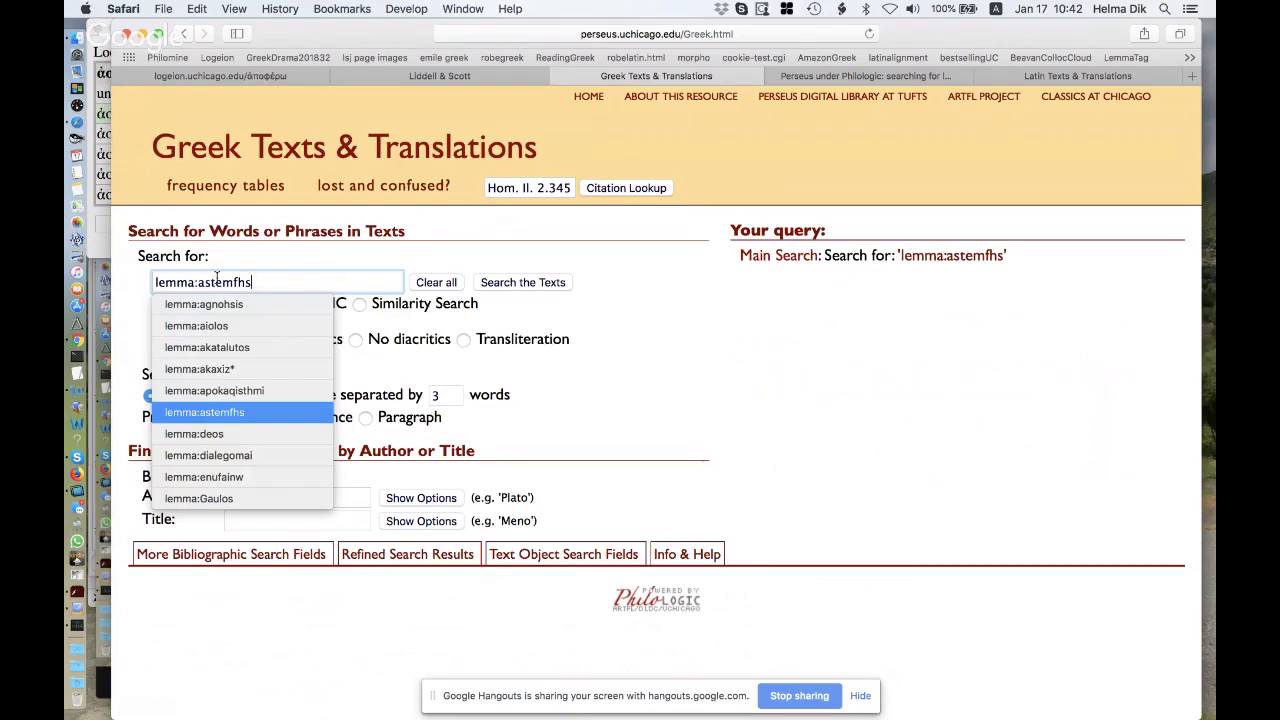
{"action": "left_click", "coordinate": [248, 282]}
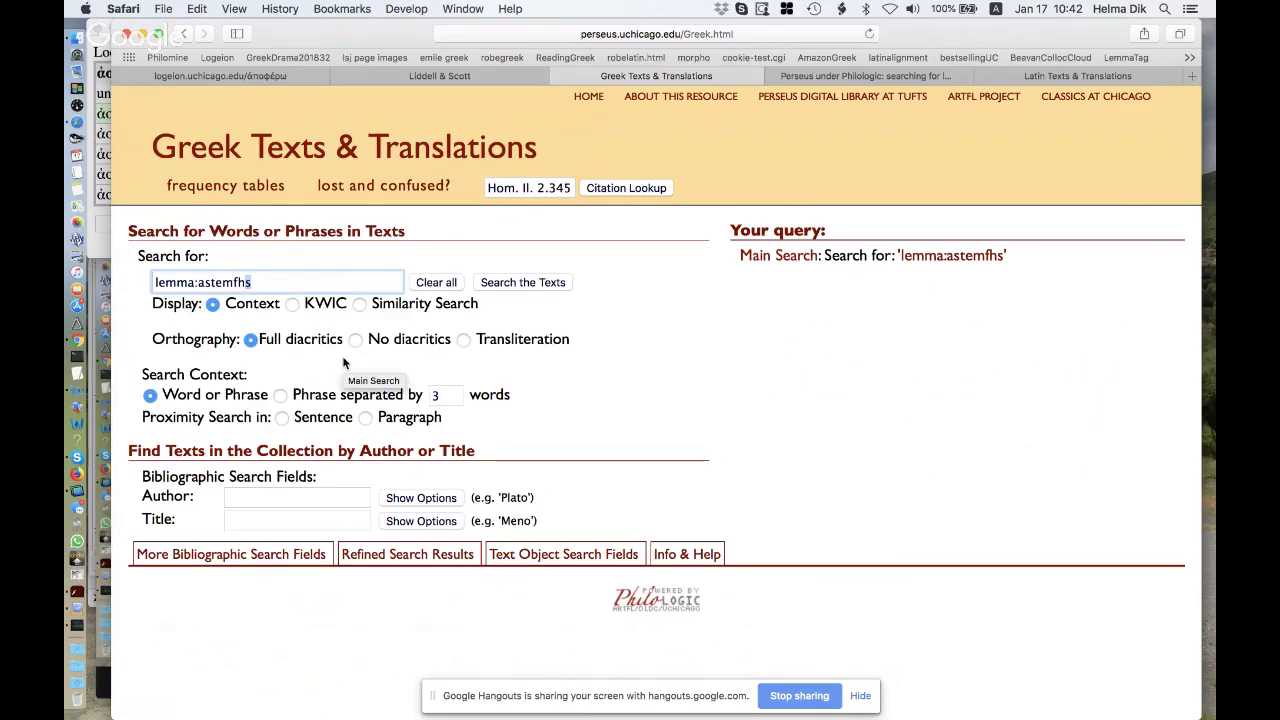
Try the lemma:astemfhs search with Full diacritics orthography and go back to the search form.
{"action": "left_click", "coordinate": [307, 351]}
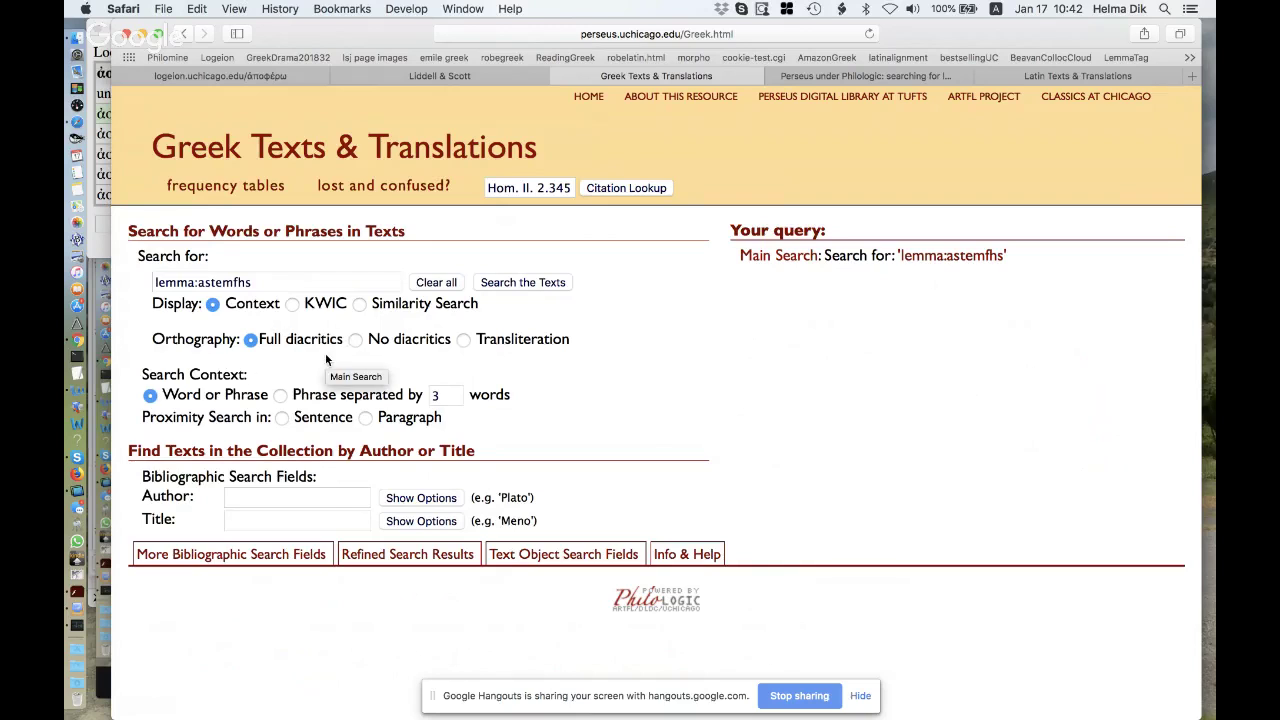
{"action": "left_click", "coordinate": [548, 284]}
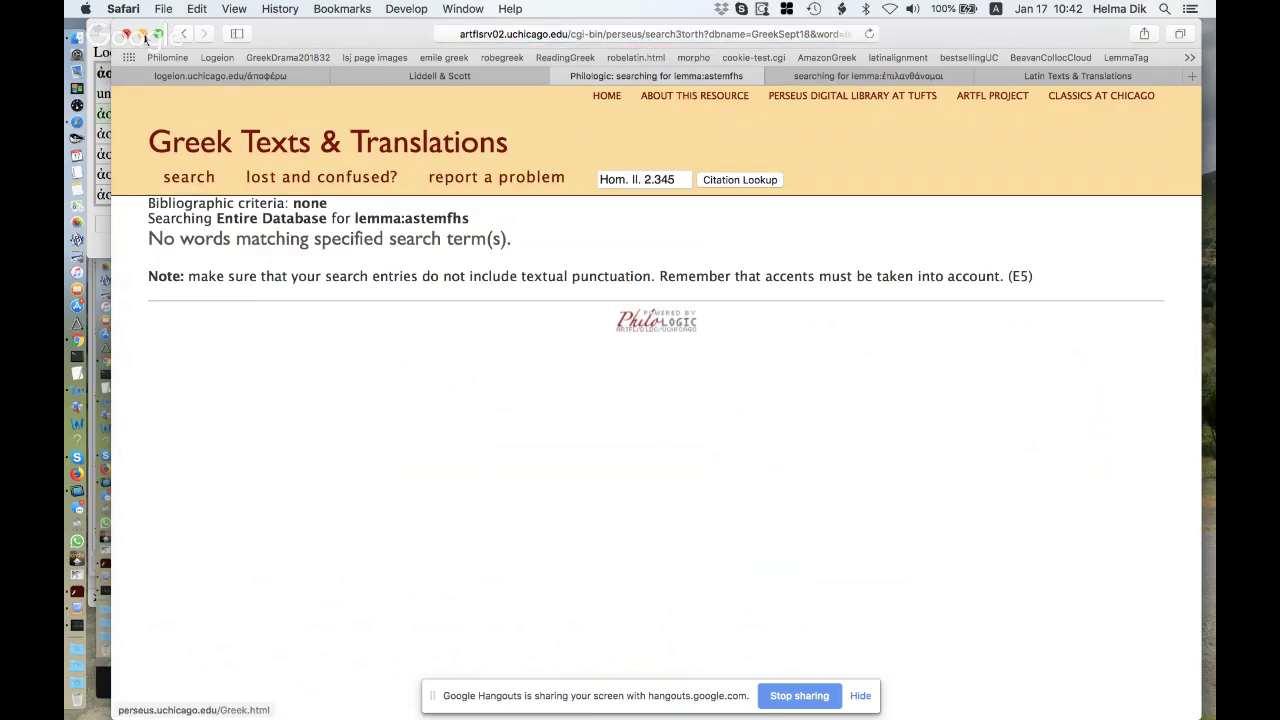
{"action": "left_click", "coordinate": [184, 36]}
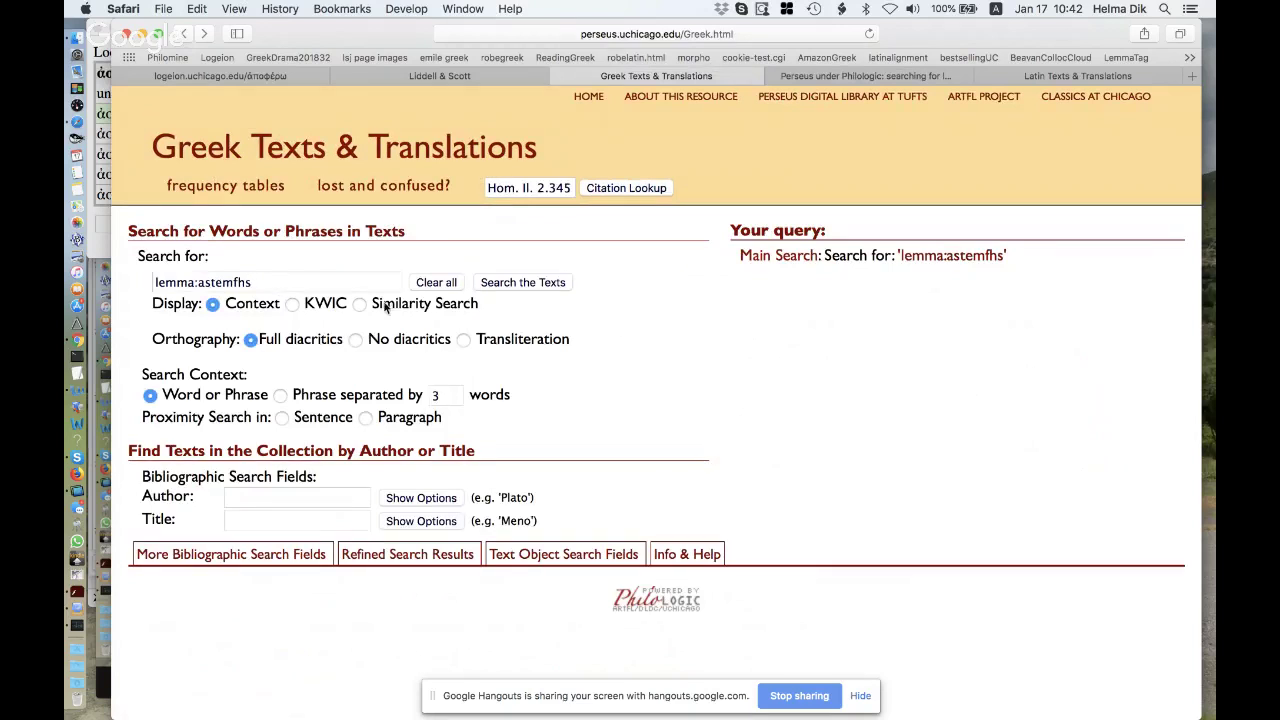
Search the texts for lemma:astemfhs with Transliteration orthography, restricted to the author Homer.
{"action": "left_click_drag", "start_coordinate": [198, 283], "coordinate": [255, 285]}
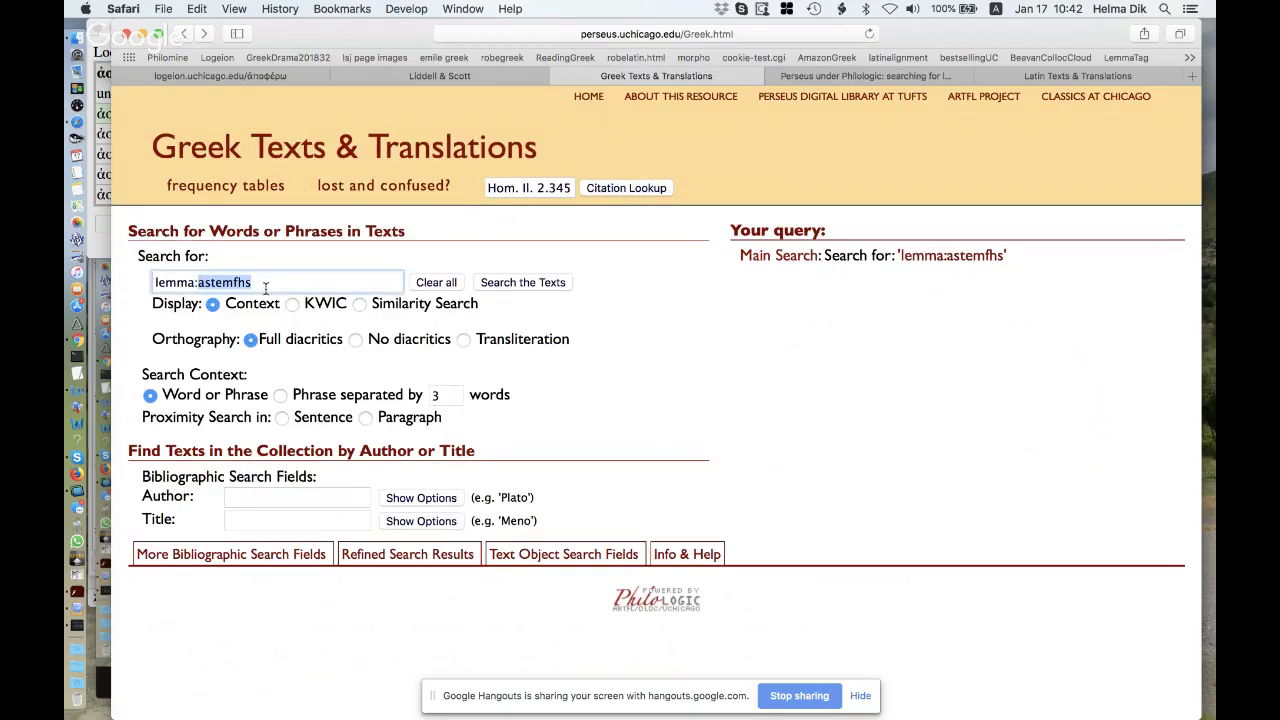
{"action": "left_click", "coordinate": [462, 339]}
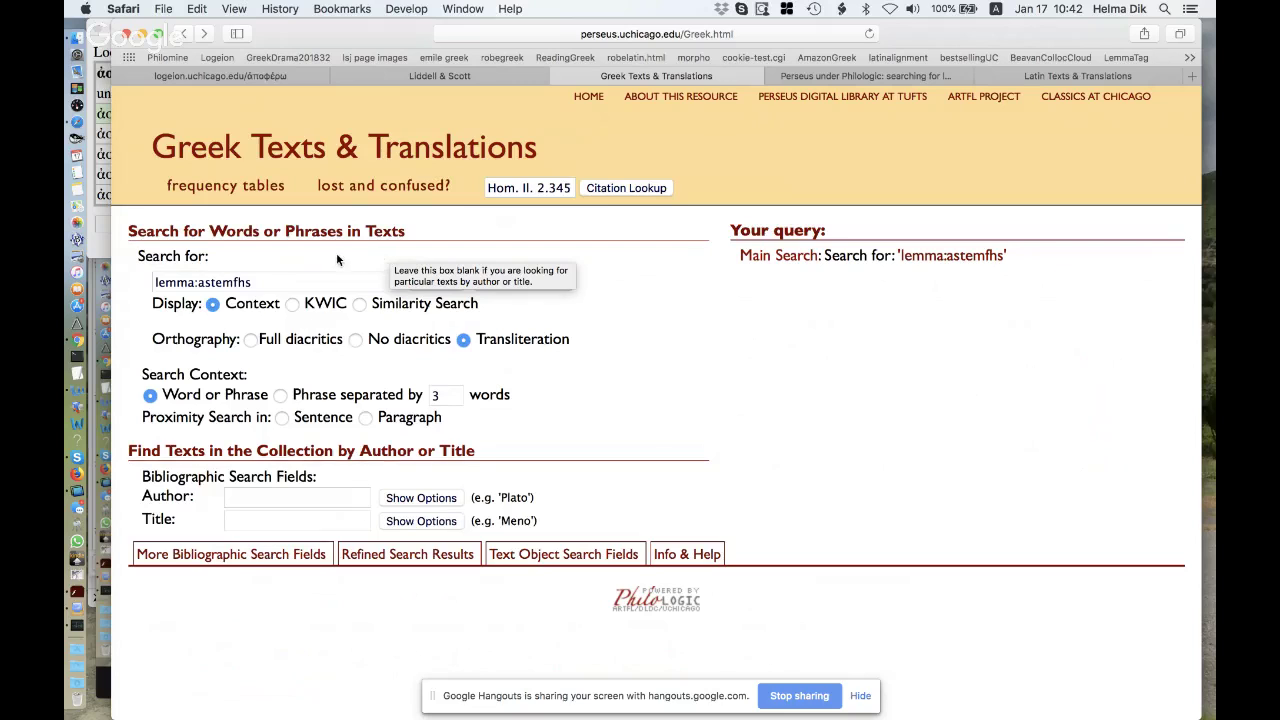
{"action": "left_click", "coordinate": [281, 502]}
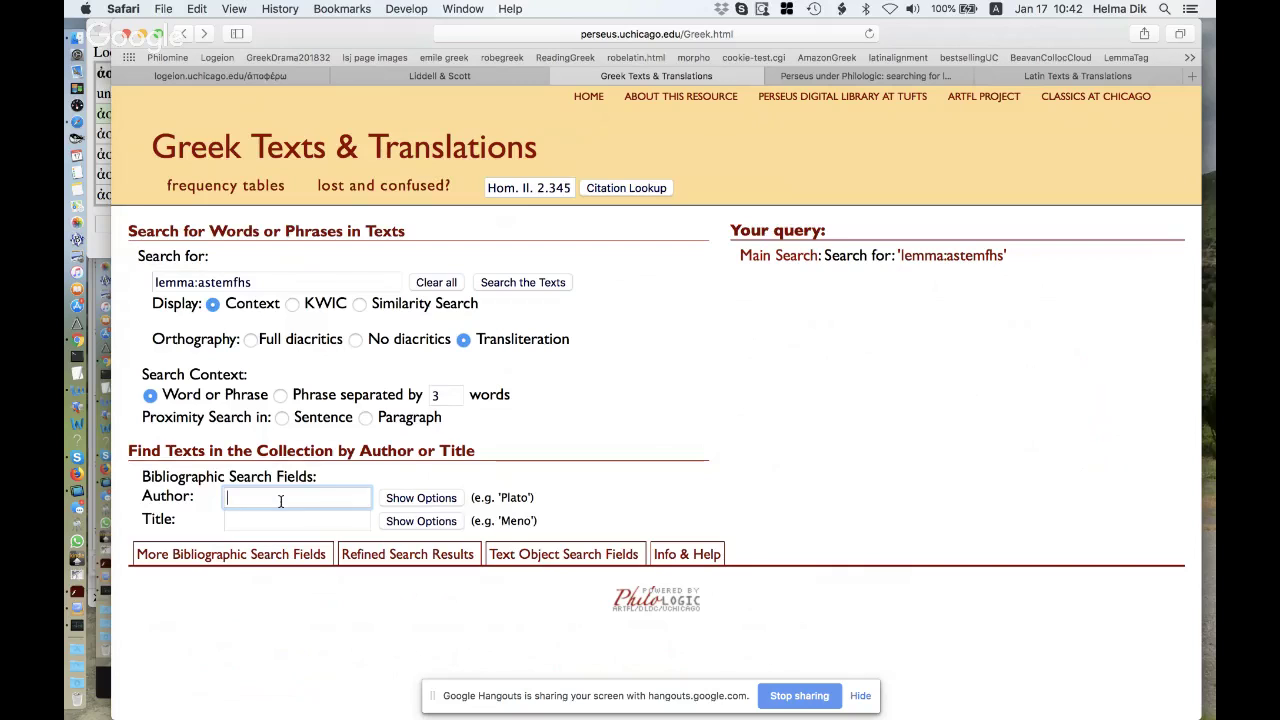
{"action": "type", "text": "Homer"}
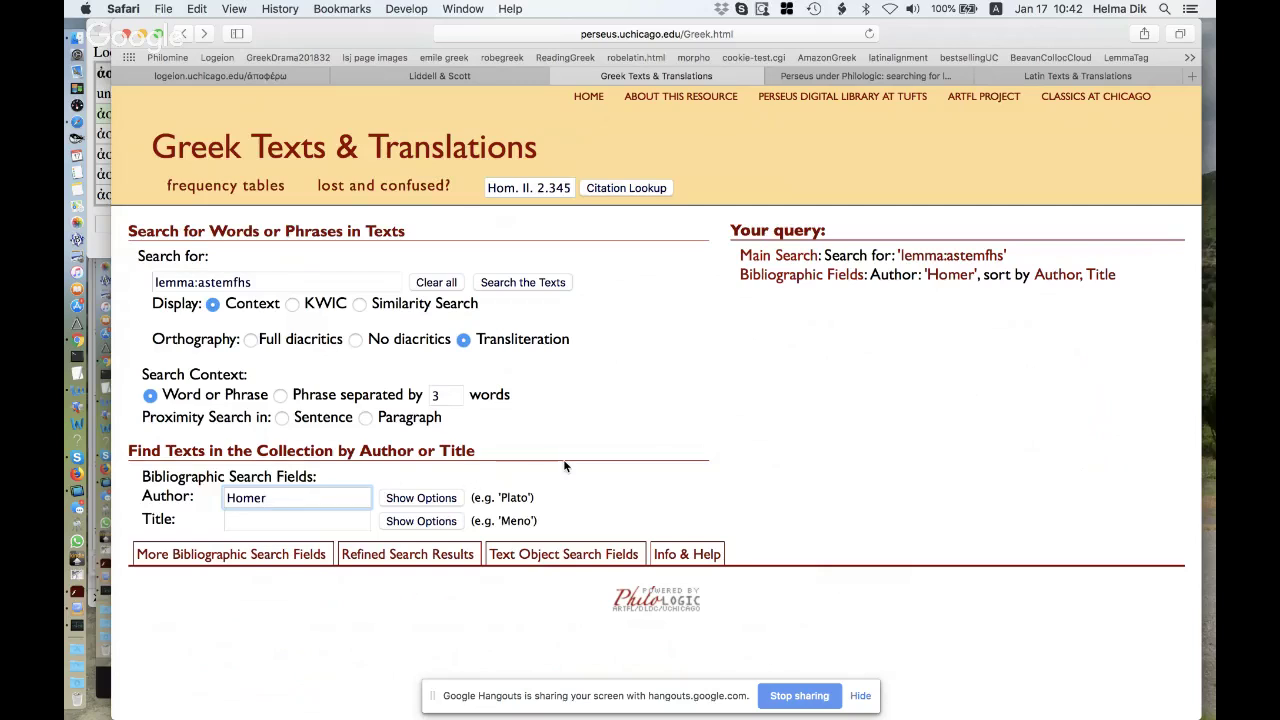
{"action": "left_click", "coordinate": [540, 282]}
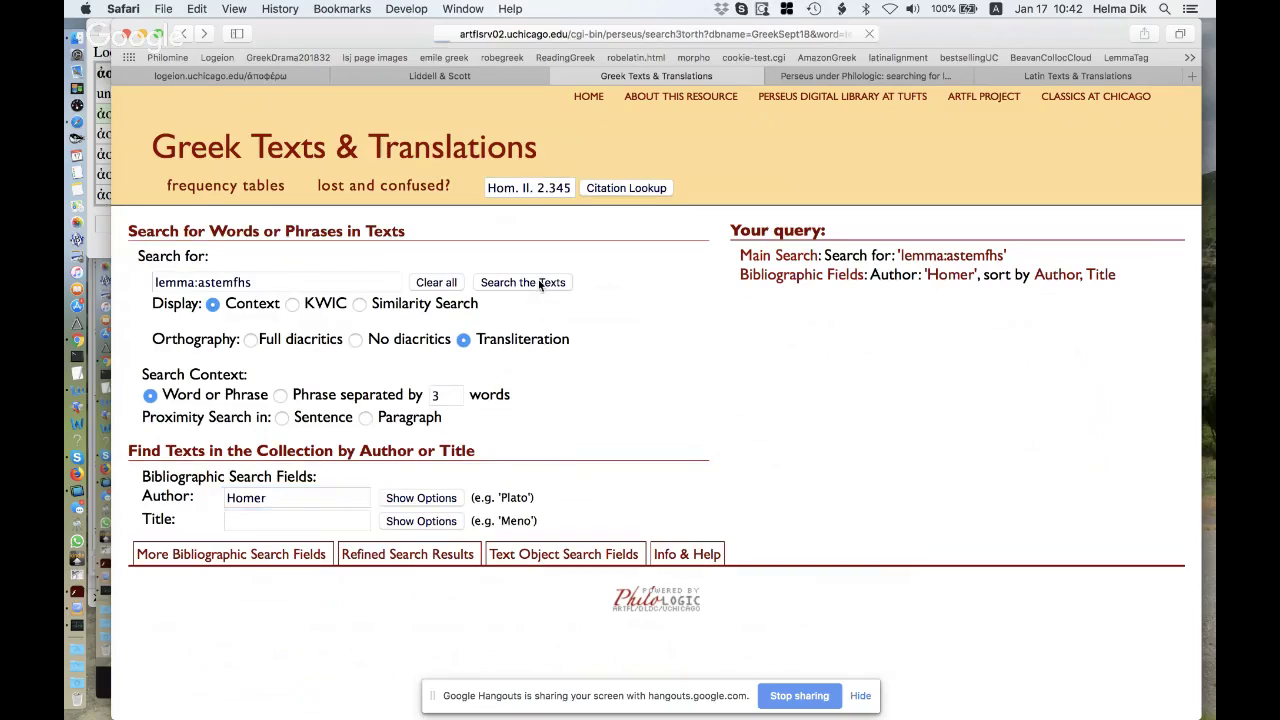
Look over the Homeric occurrences of lemma:astemfhs and return to the search form.
{"action": "scroll", "coordinate": [648, 400], "scroll_direction": "down", "scroll_amount": 5}
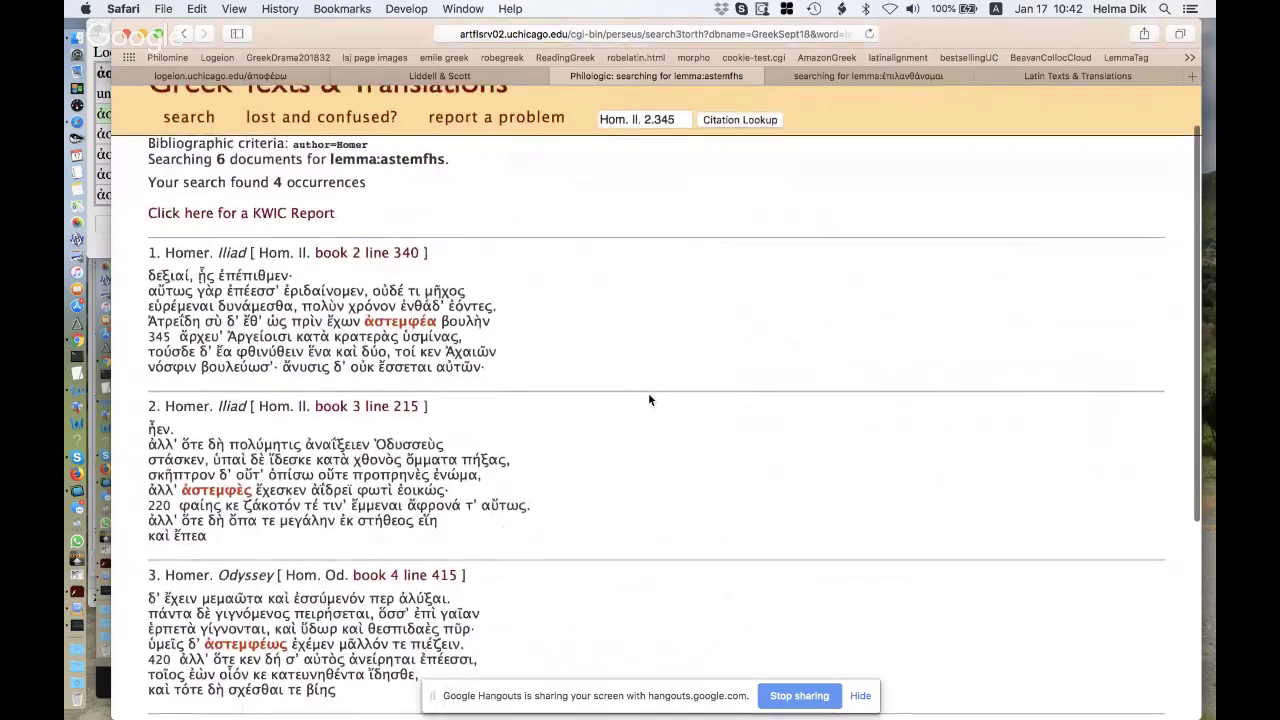
{"action": "scroll", "coordinate": [648, 400], "scroll_direction": "up", "scroll_amount": 5}
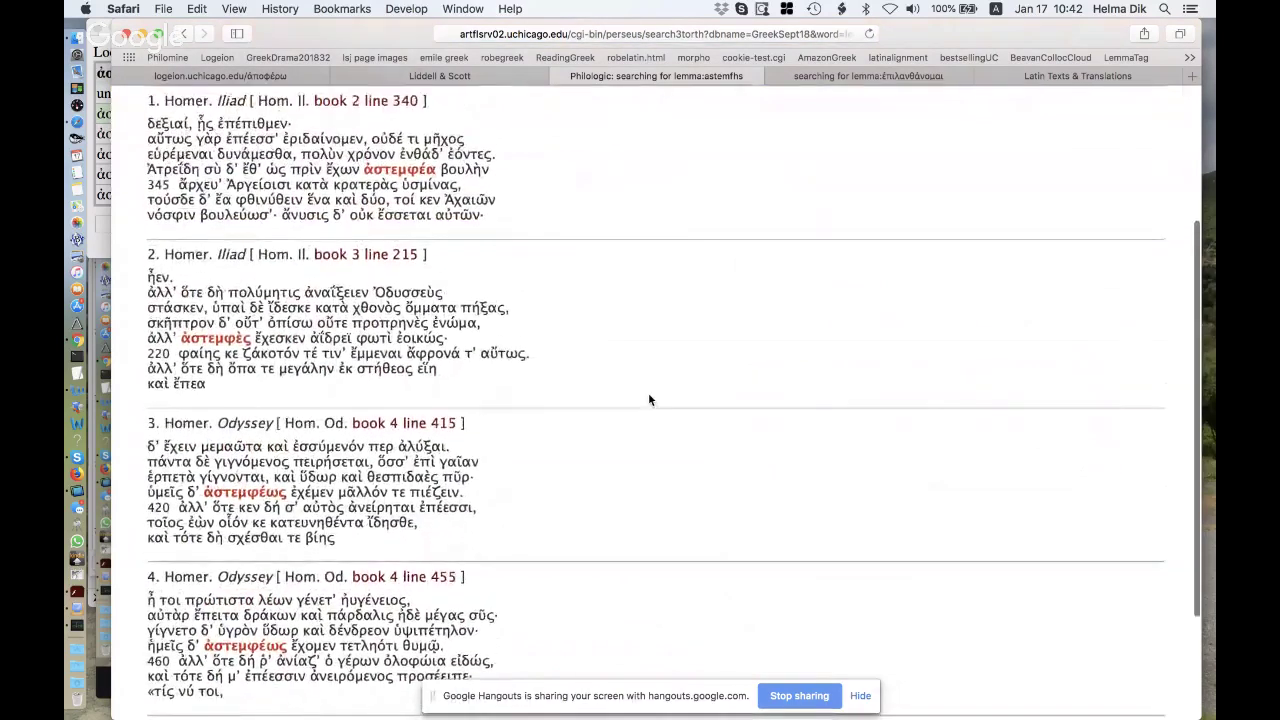
{"action": "left_click", "coordinate": [183, 34]}
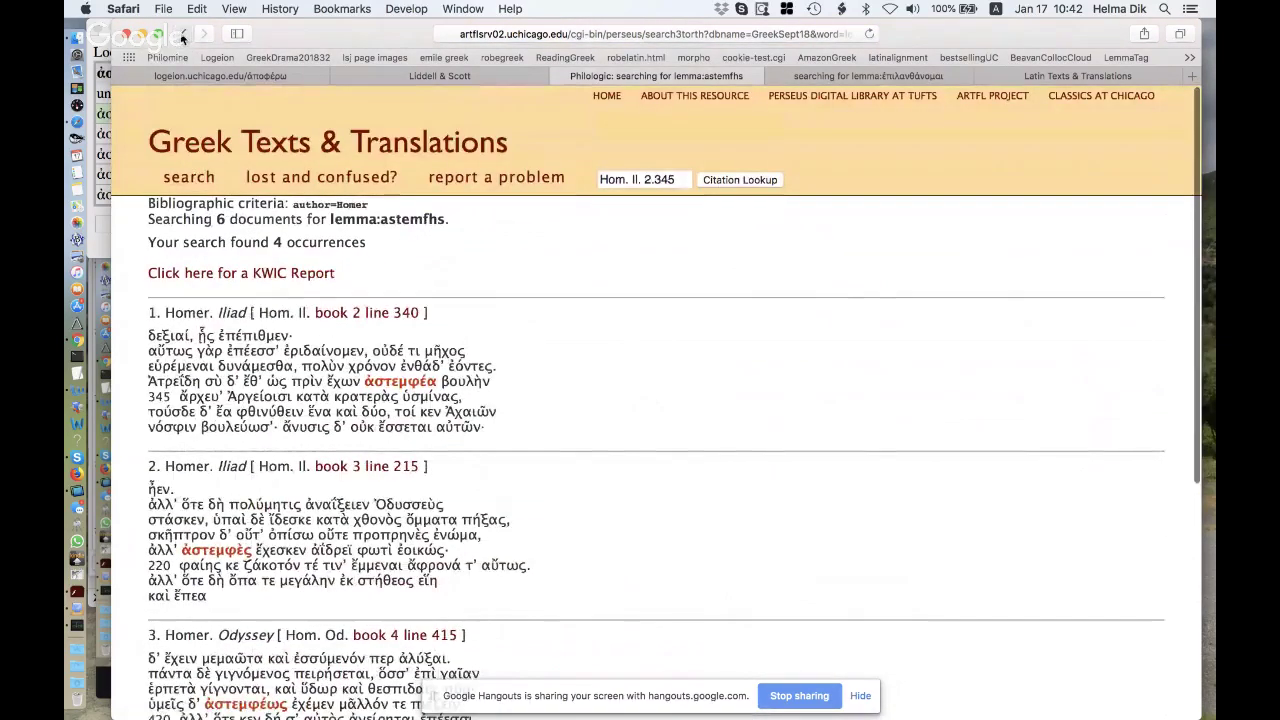
Change the search term to lemma:ormew, search Homer's texts for it, and go back to the search form.
{"action": "left_click", "coordinate": [263, 281]}
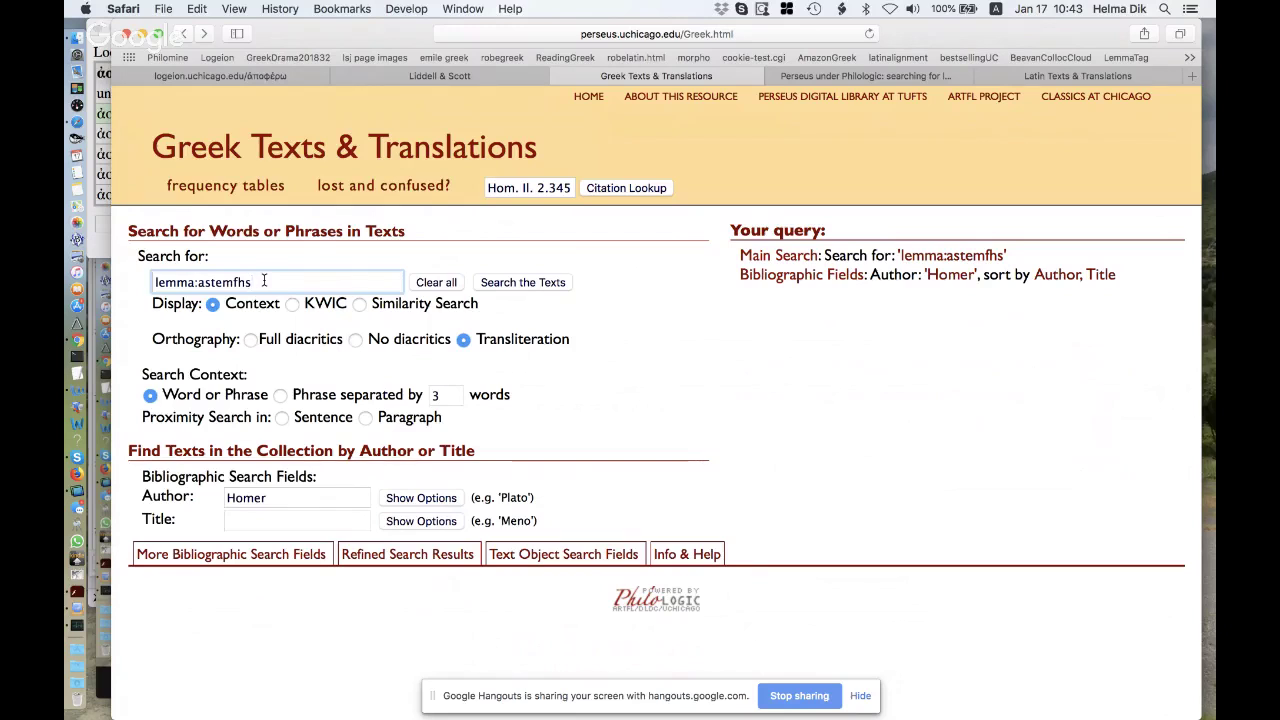
{"action": "key", "text": "BackSpace"}
{"action": "key", "text": "BackSpace"}
{"action": "key", "text": "BackSpace"}
{"action": "key", "text": "BackSpace"}
{"action": "key", "text": "BackSpace"}
{"action": "key", "text": "BackSpace"}
{"action": "key", "text": "BackSpace"}
{"action": "key", "text": "BackSpace"}
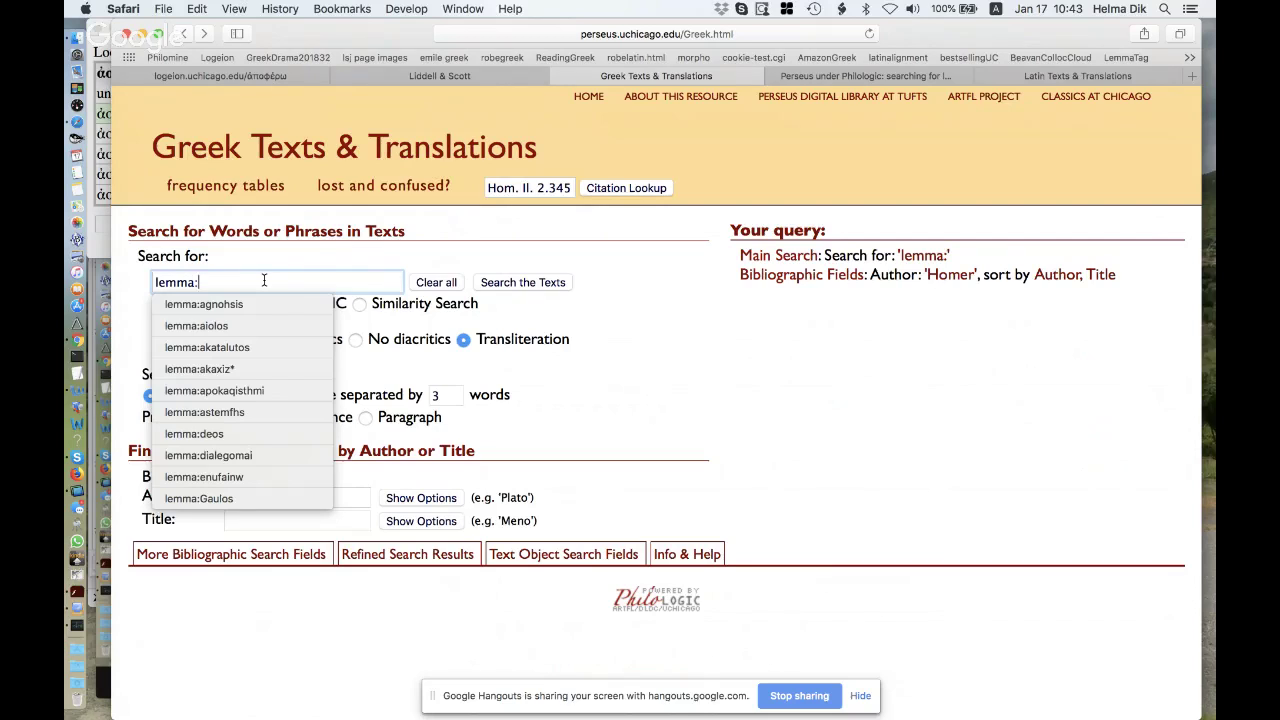
{"action": "type", "text": "ormew"}
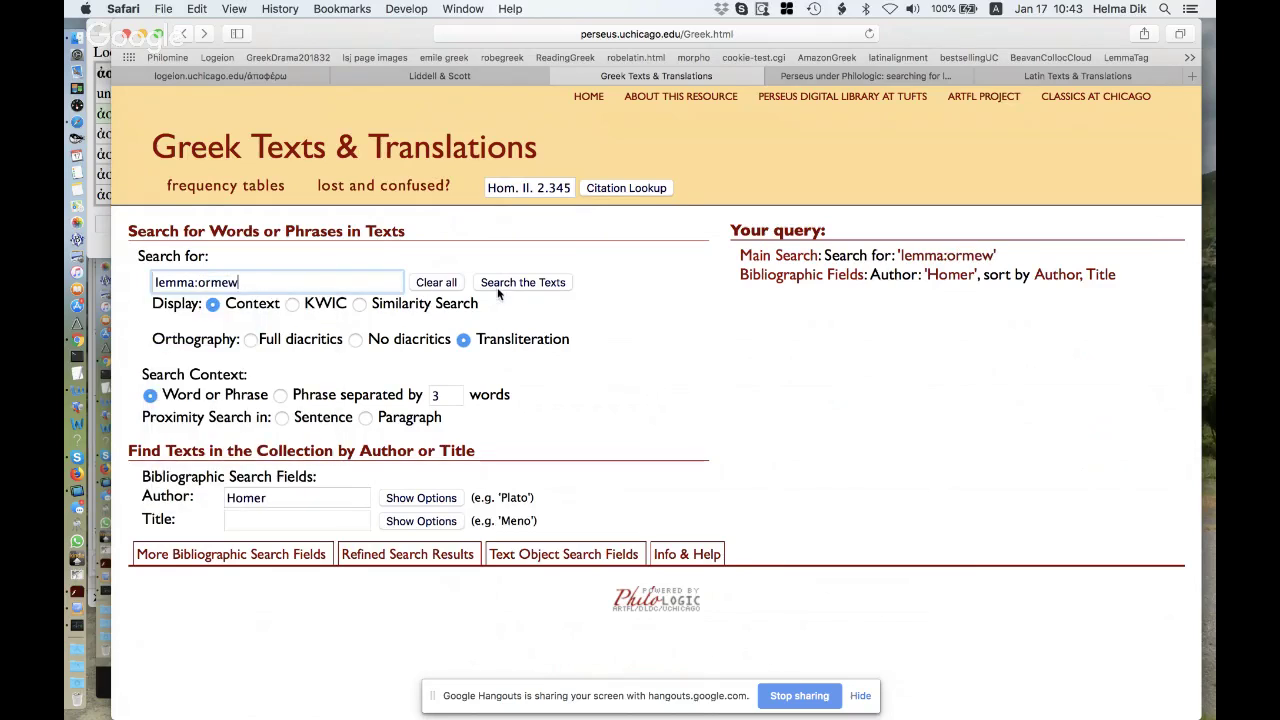
{"action": "left_click", "coordinate": [535, 283]}
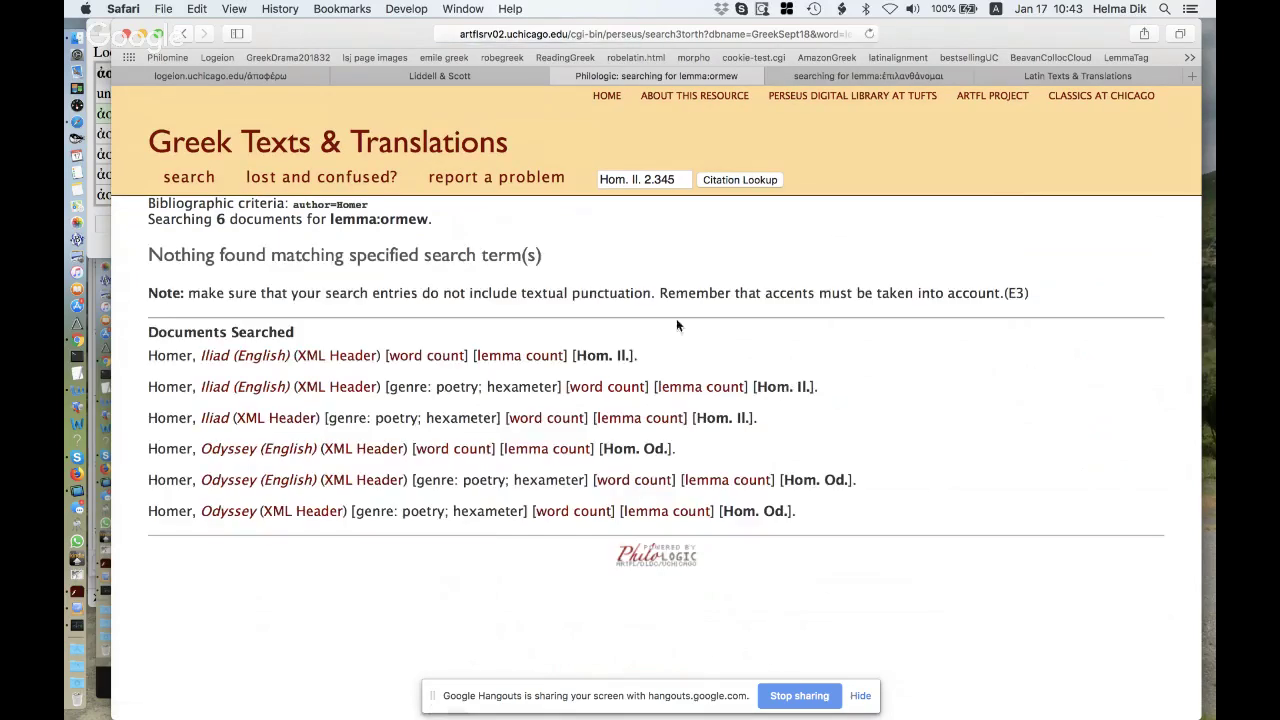
{"action": "left_click", "coordinate": [181, 34]}
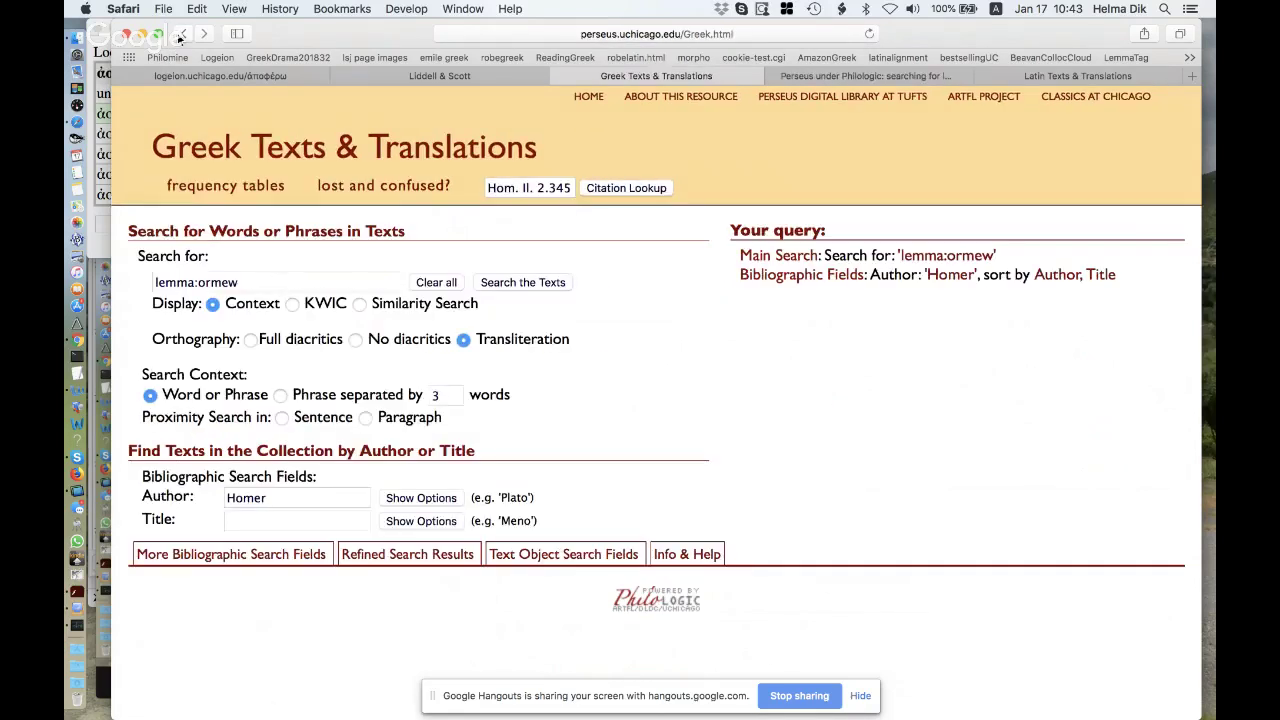
Replace the author Homer with Herodotus and run the lemma:ormew search.
{"action": "left_click", "coordinate": [278, 283]}
{"action": "double_click", "coordinate": [308, 497]}
{"action": "key", "text": "BackSpace"}
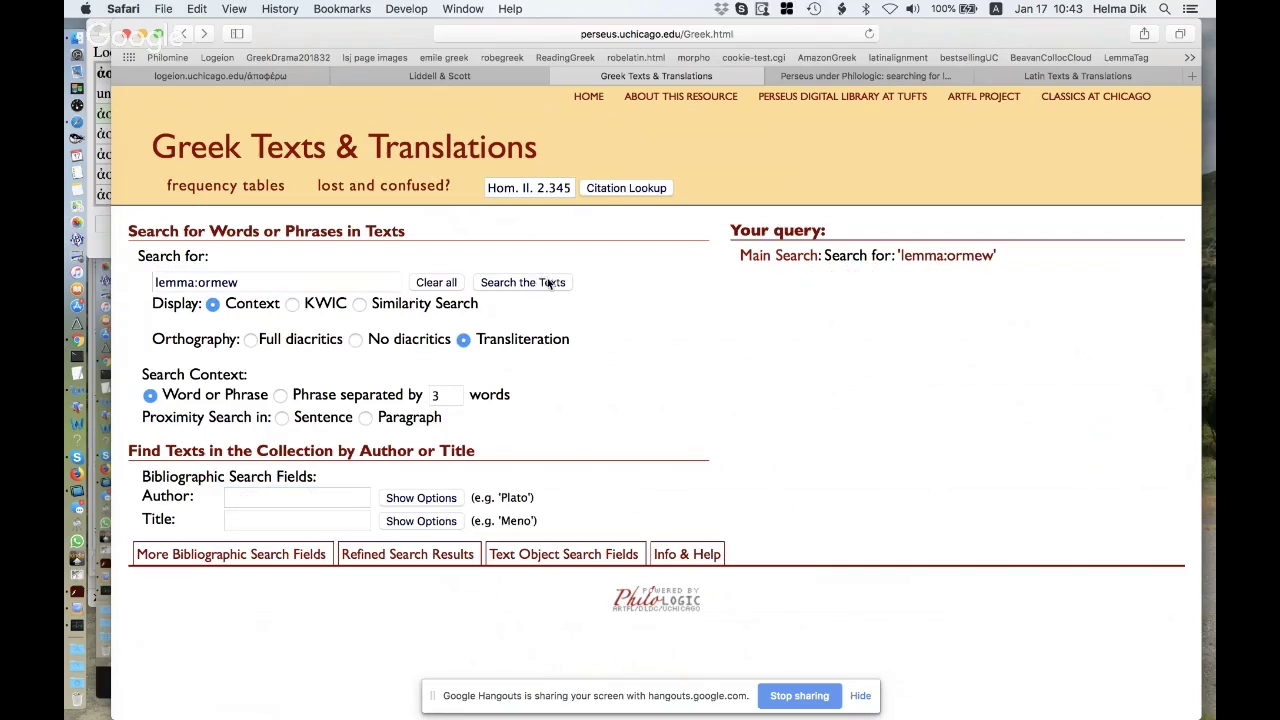
{"action": "left_click", "coordinate": [310, 498]}
{"action": "type", "text": "Herodotus"}
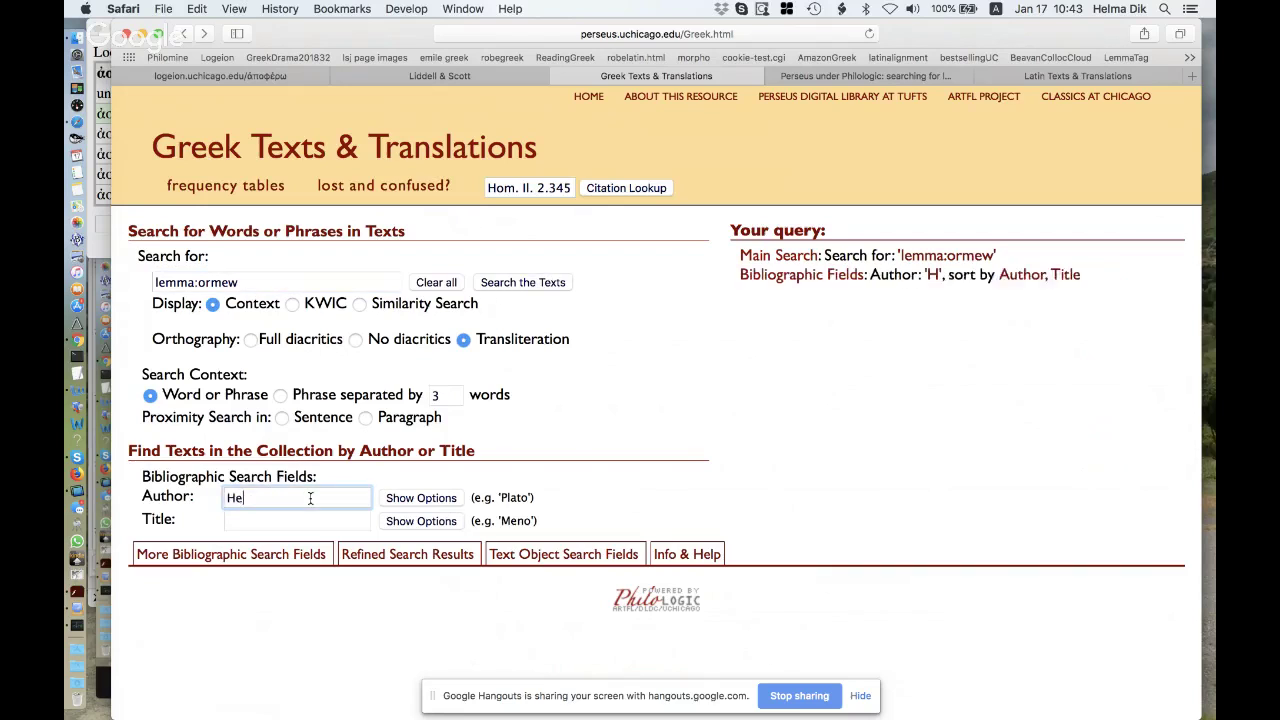
{"action": "key", "text": "Return"}
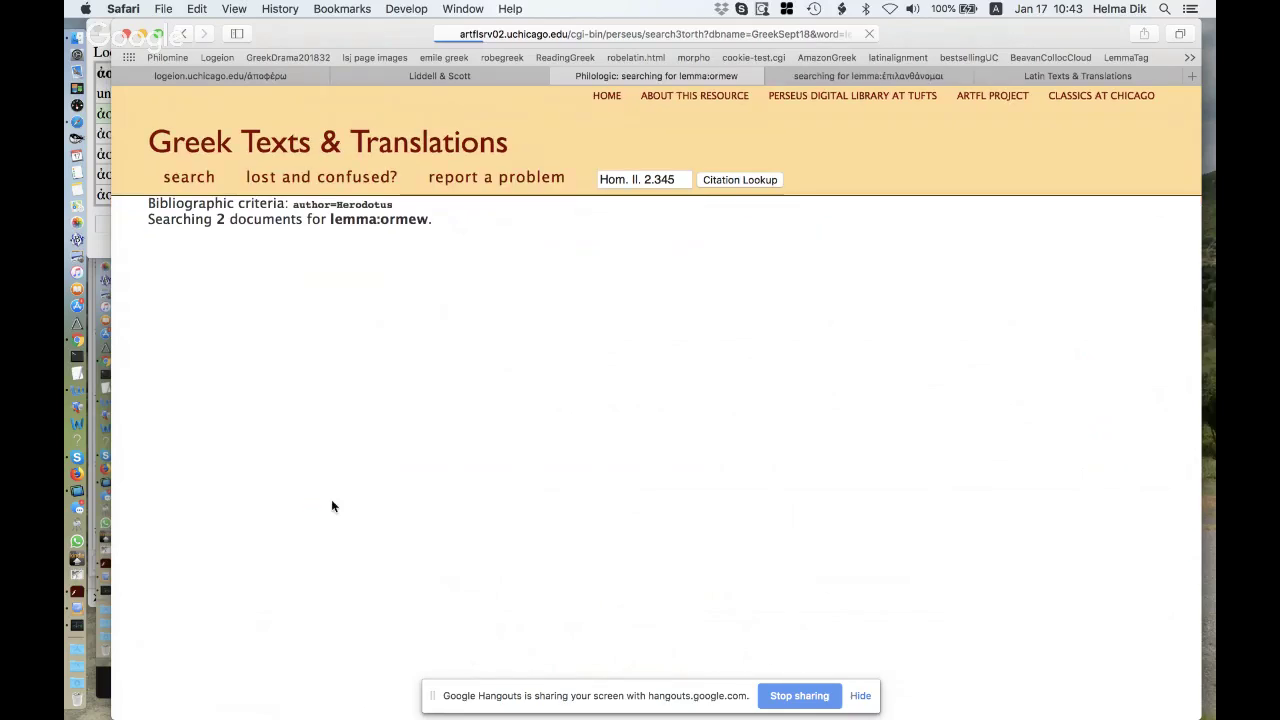
Look over the lemma:ormew occurrences in Herodotus' Histories.
{"action": "scroll", "coordinate": [681, 379], "scroll_direction": "down", "scroll_amount": 1}
{"action": "scroll", "coordinate": [680, 378], "scroll_direction": "down", "scroll_amount": 4}
{"action": "scroll", "coordinate": [680, 378], "scroll_direction": "up", "scroll_amount": 5}
{"action": "scroll", "coordinate": [680, 378], "scroll_direction": "down", "scroll_amount": 1}
{"action": "scroll", "coordinate": [680, 378], "scroll_direction": "up", "scroll_amount": 1}
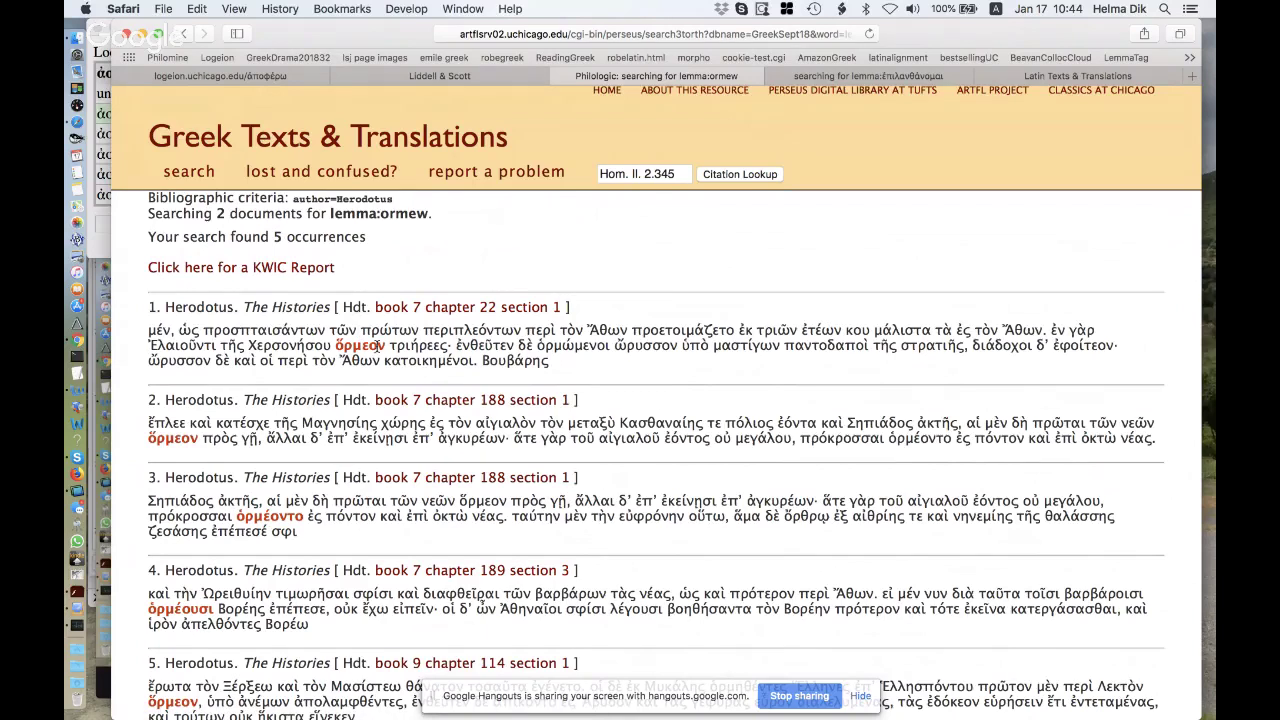
Look up the morphological analysis of ὅρμεον in Hdt. book 7 chapter 22 and return to the search form.
{"action": "left_click", "coordinate": [362, 345]}
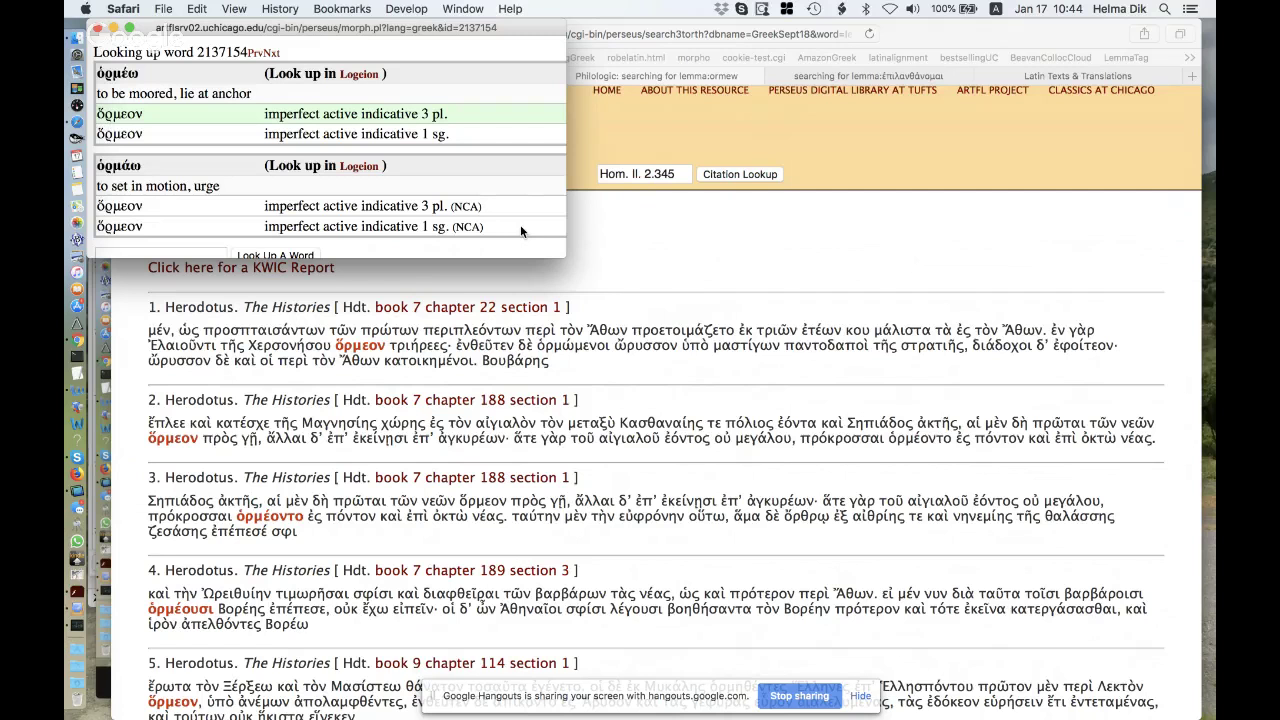
{"action": "left_click", "coordinate": [777, 311]}
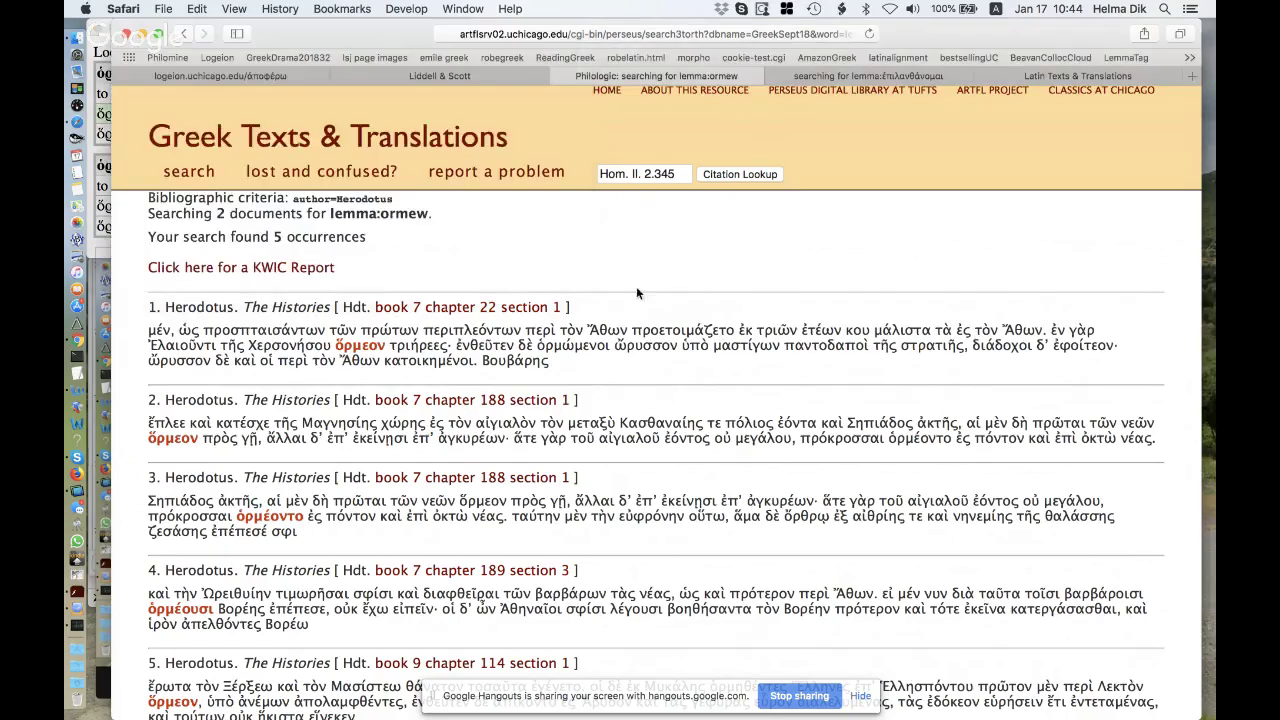
{"action": "left_click", "coordinate": [184, 34]}
Search Herodotus for third-person singular forms of δοκέω using lemma:δοκέω;pos:v-3s* with Full diacritics orthography.
{"action": "left_click", "coordinate": [257, 282]}
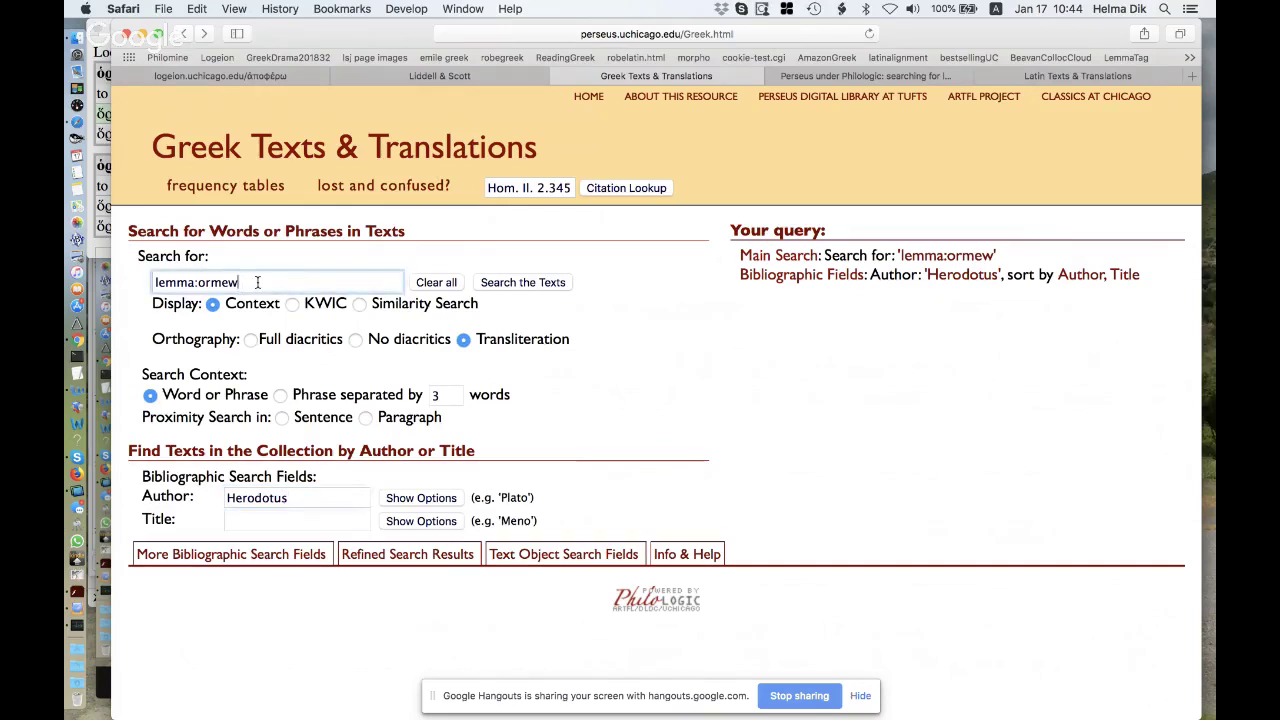
{"action": "key", "text": "BackSpace"}
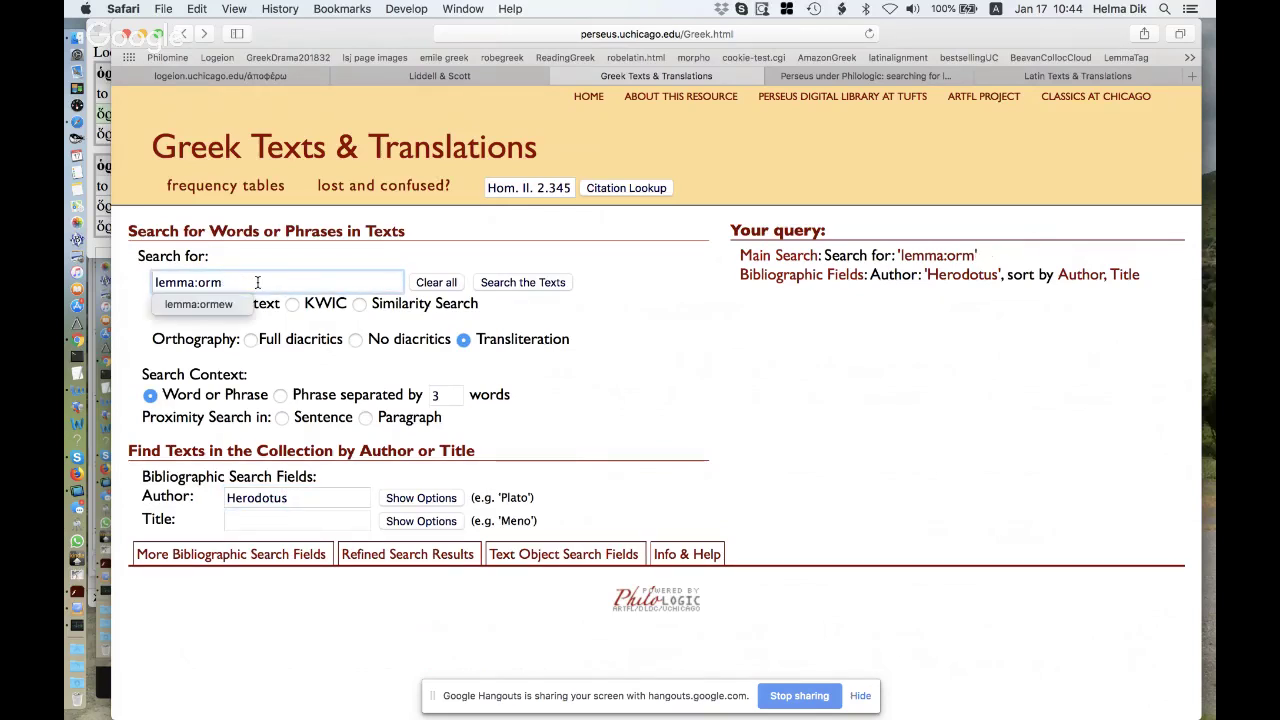
{"action": "key", "text": "BackSpace"}
{"action": "key", "text": "BackSpace"}
{"action": "key", "text": "BackSpace"}
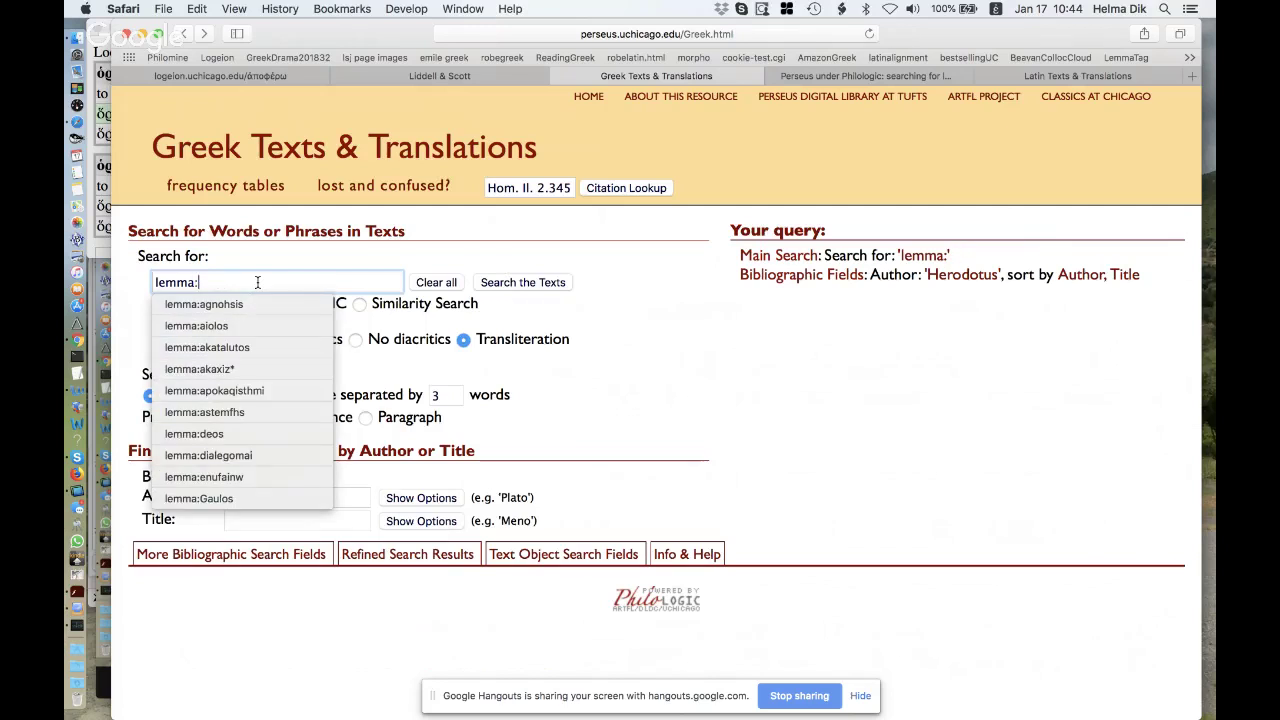
{"action": "type", "text": "δ"}
{"action": "type", "text": "ε"}
{"action": "key", "text": "BackSpace"}
{"action": "type", "text": "οκέω"}
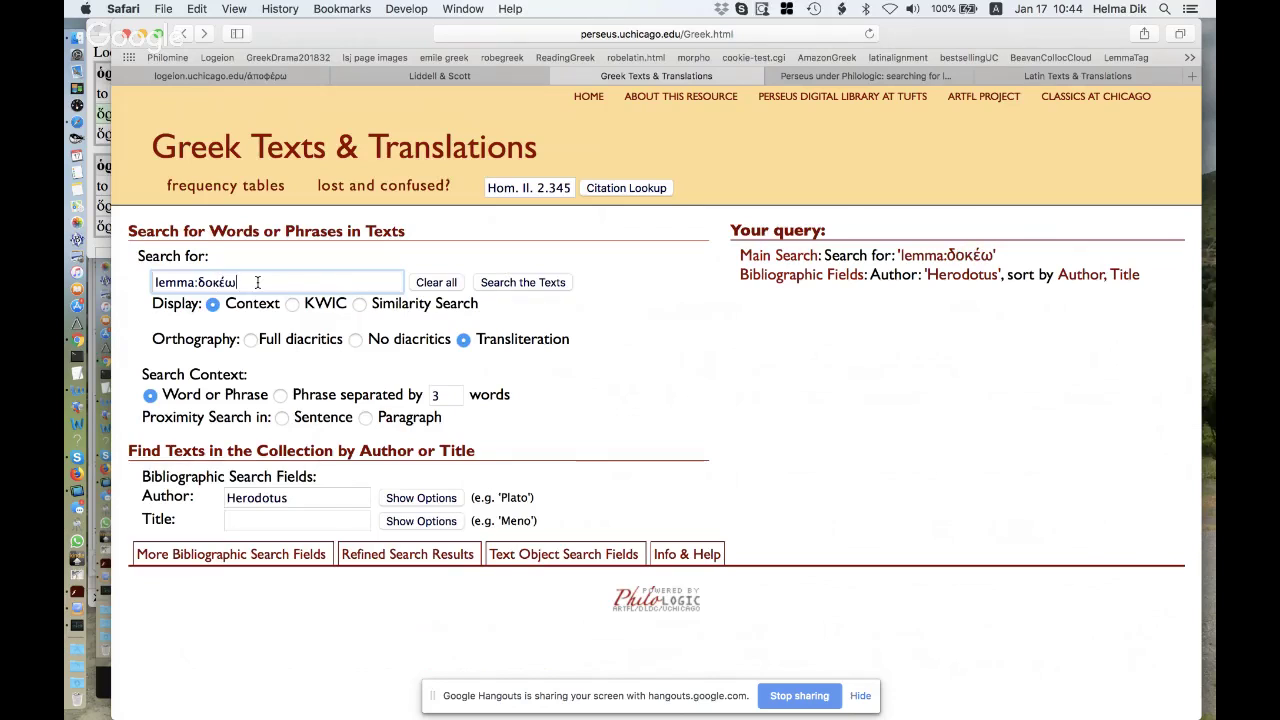
{"action": "type", "text": ";pos:v-3s*"}
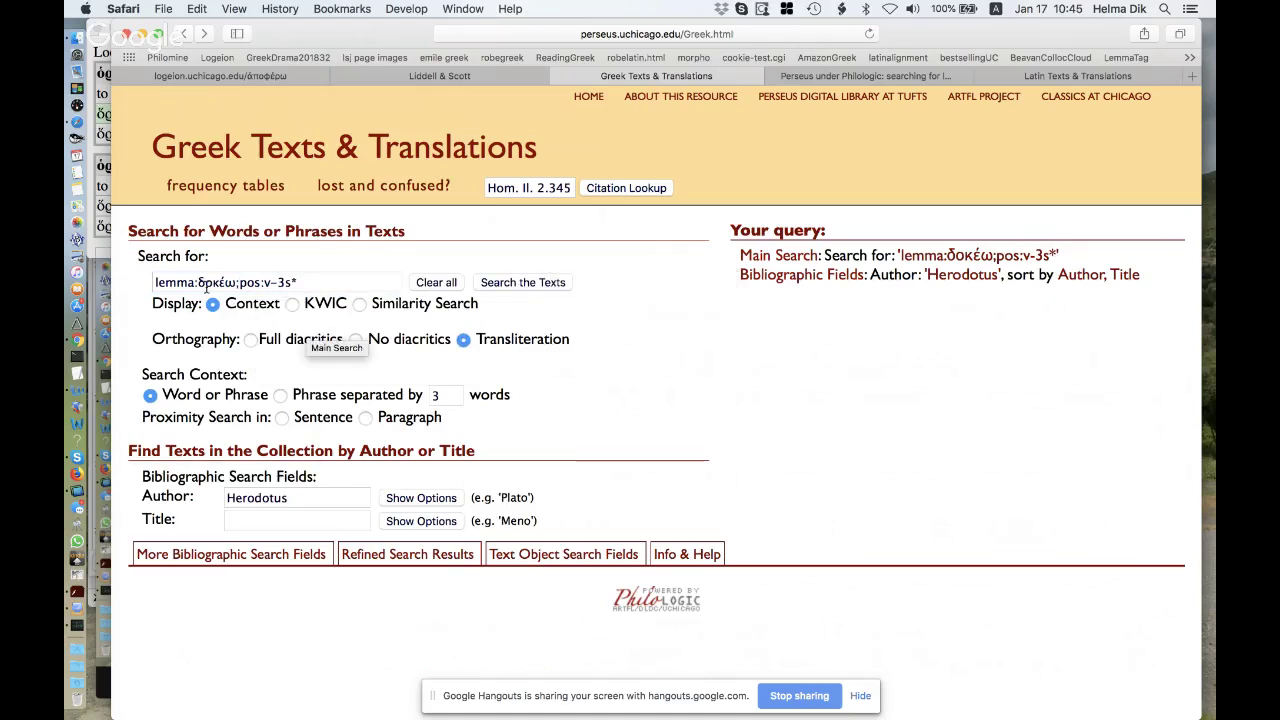
{"action": "left_click", "coordinate": [247, 338]}
{"action": "left_click", "coordinate": [528, 284]}
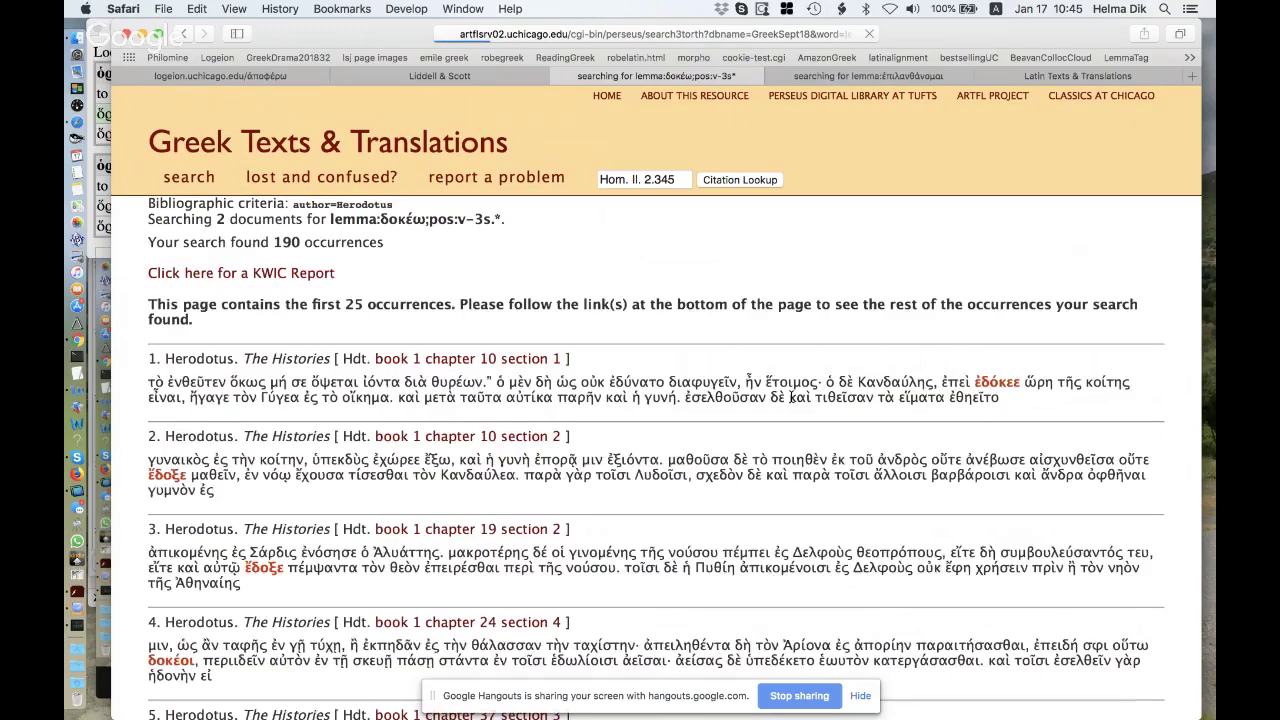
Look over the third-person singular δοκέω occurrences in Herodotus and return to the search form.
{"action": "scroll", "coordinate": [701, 455], "scroll_direction": "down", "scroll_amount": 5}
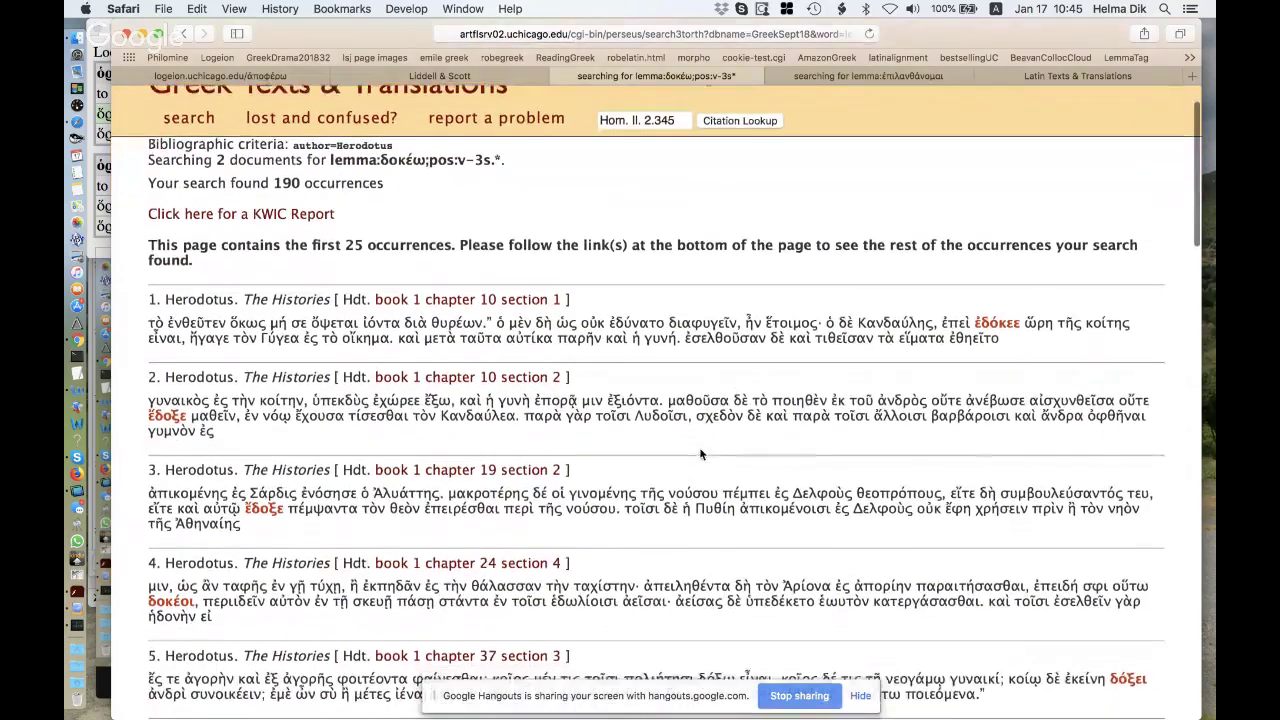
{"action": "scroll", "coordinate": [700, 453], "scroll_direction": "down", "scroll_amount": 20}
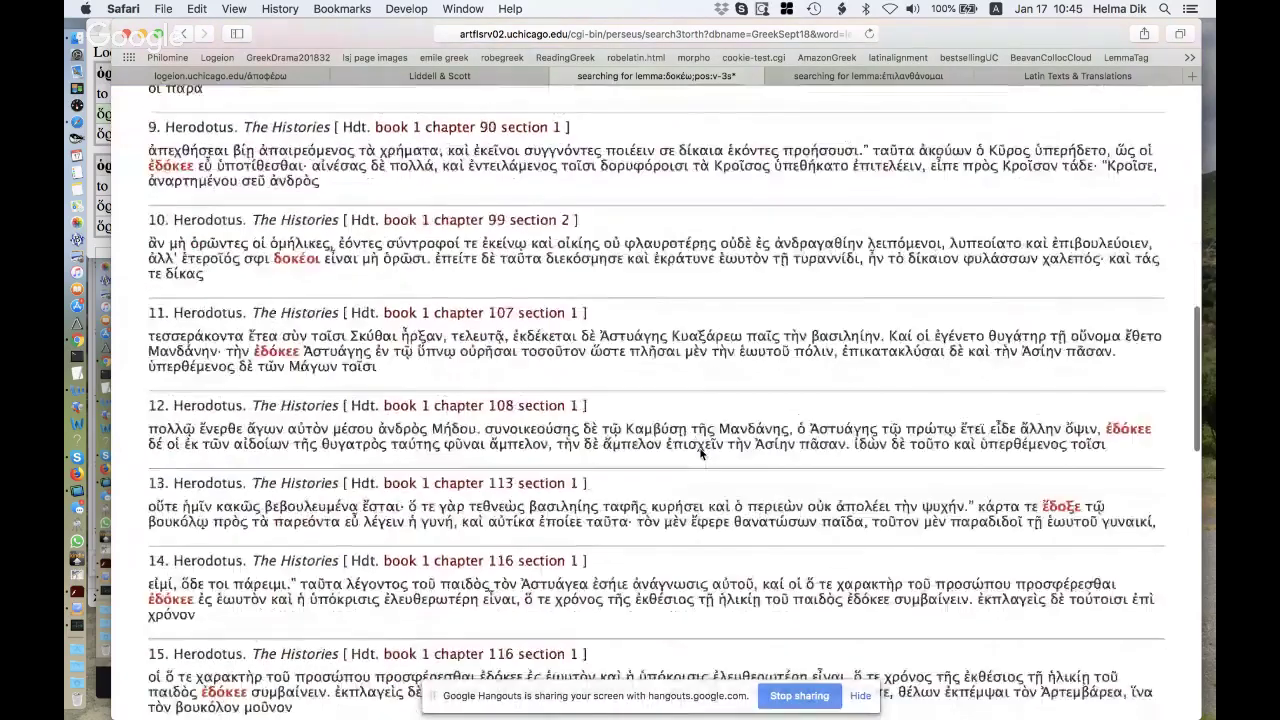
{"action": "scroll", "coordinate": [699, 447], "scroll_direction": "up", "scroll_amount": 20}
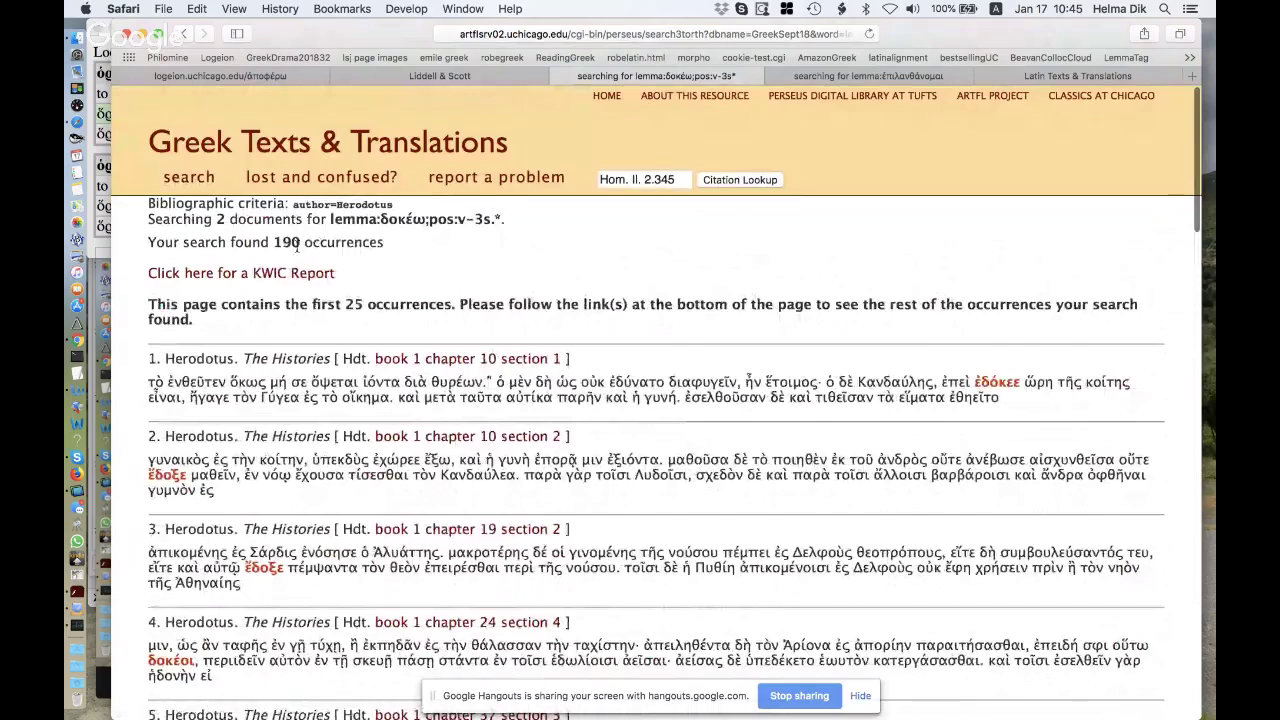
{"action": "left_click", "coordinate": [197, 143]}
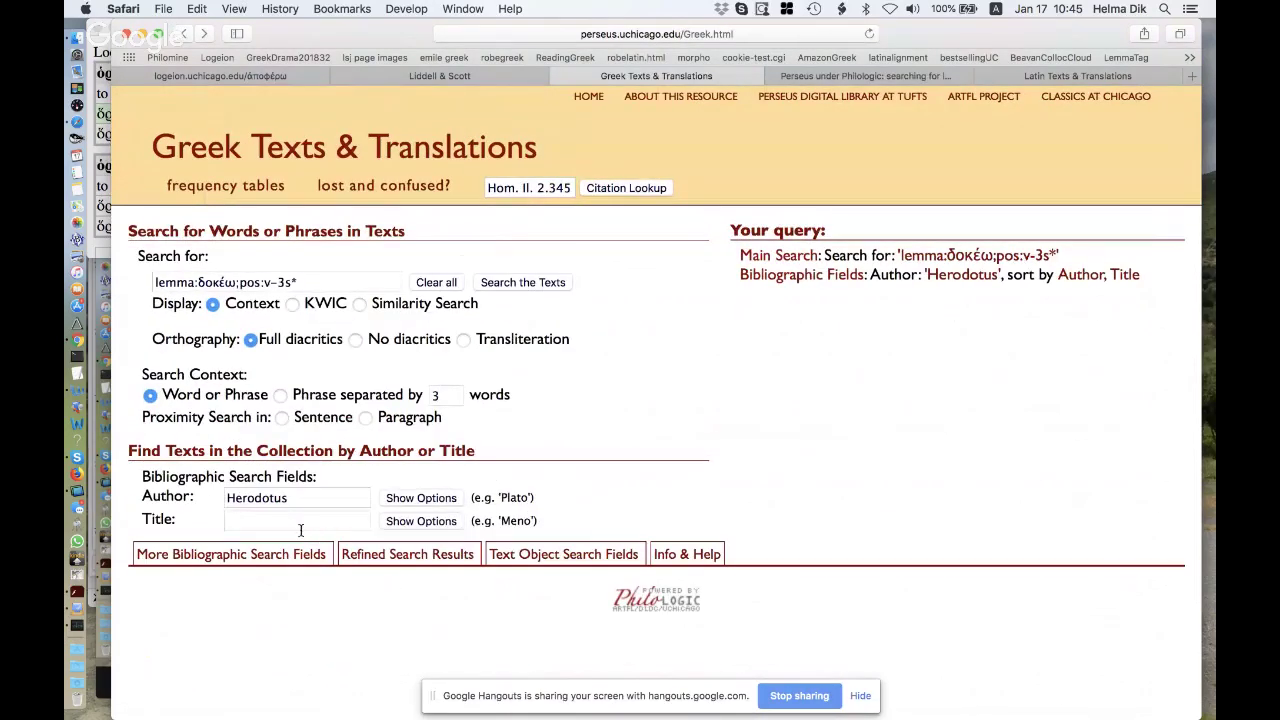
Clear the author restriction and run the lemma:δοκέω;pos:v-3s* search on the entire database.
{"action": "double_click", "coordinate": [244, 496]}
{"action": "key", "text": "BackSpace"}
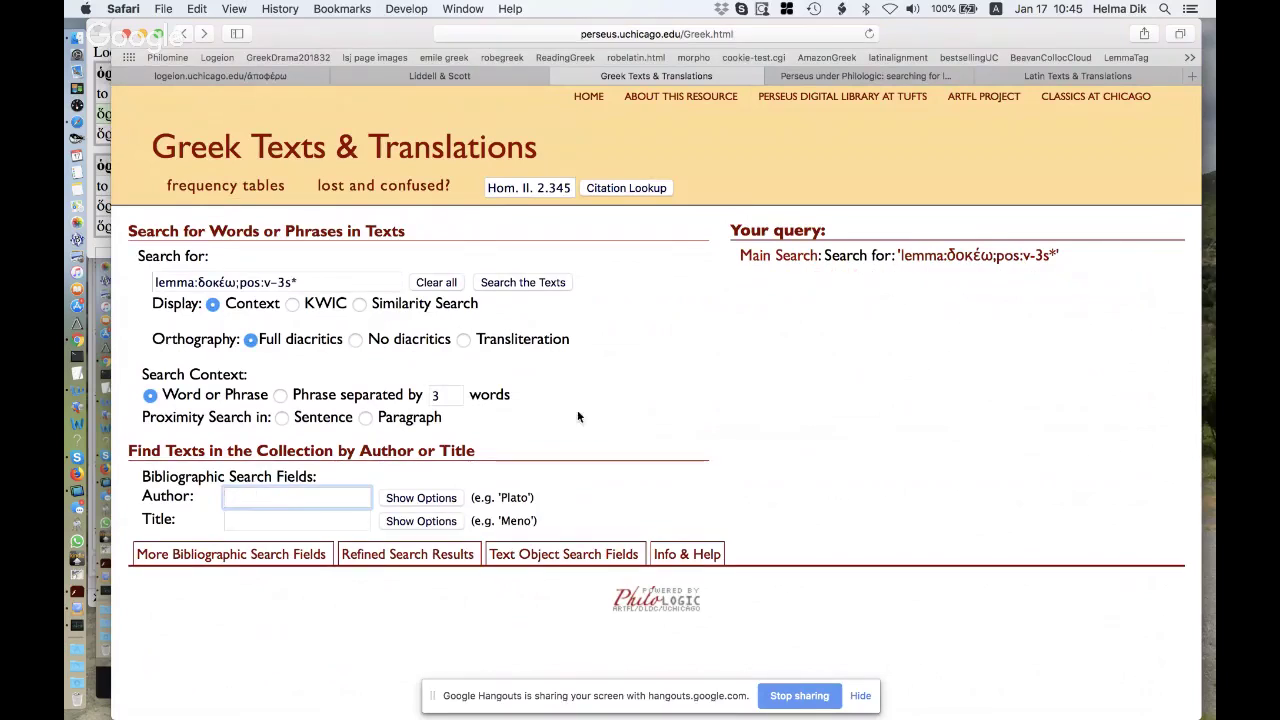
{"action": "left_click", "coordinate": [516, 282]}
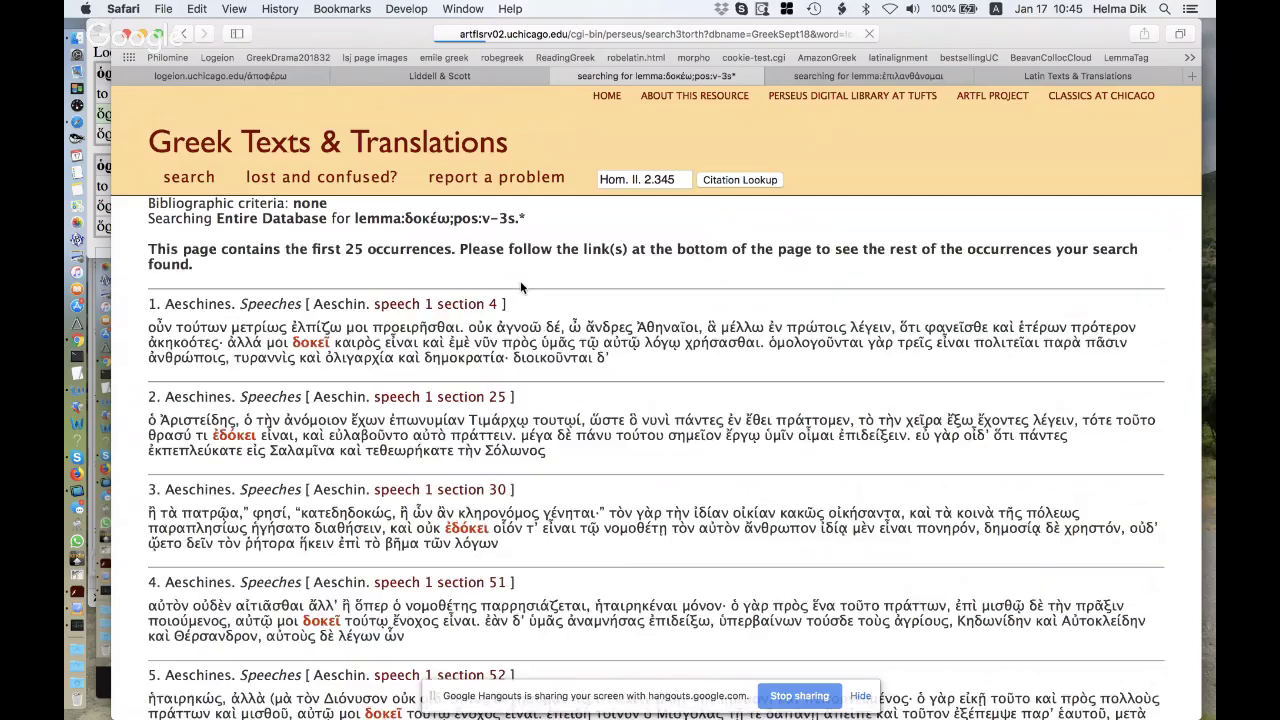
Look through the first page of database-wide results down to the total occurrence count and go back to the search form.
{"action": "scroll", "coordinate": [445, 268], "scroll_direction": "down", "scroll_amount": 5}
{"action": "scroll", "coordinate": [445, 268], "scroll_direction": "down", "scroll_amount": 12}
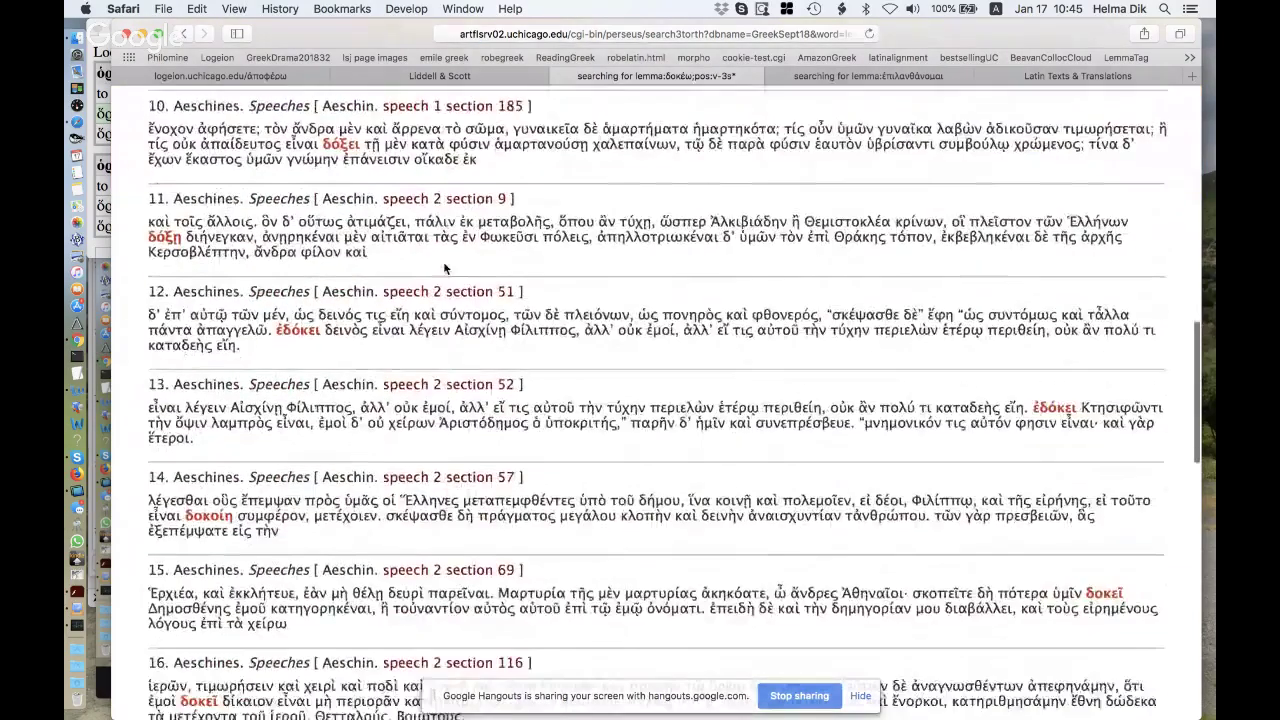
{"action": "scroll", "coordinate": [443, 261], "scroll_direction": "down", "scroll_amount": 6}
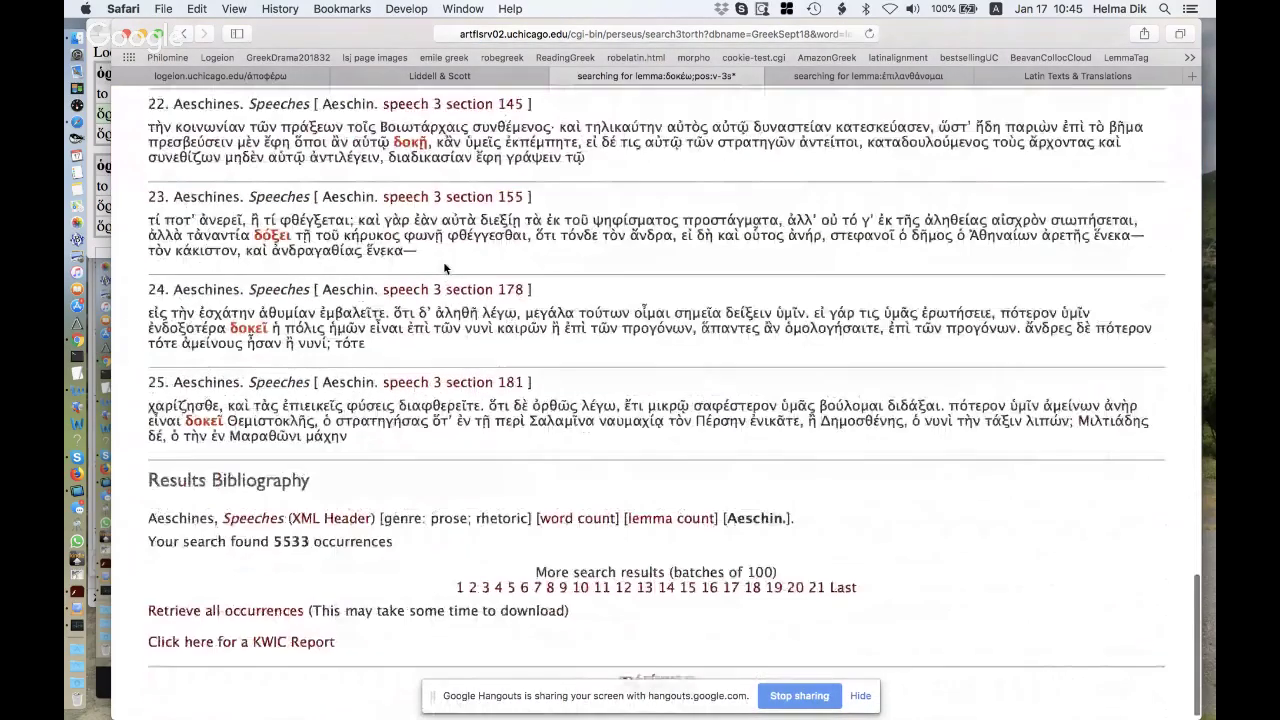
{"action": "double_click", "coordinate": [280, 532]}
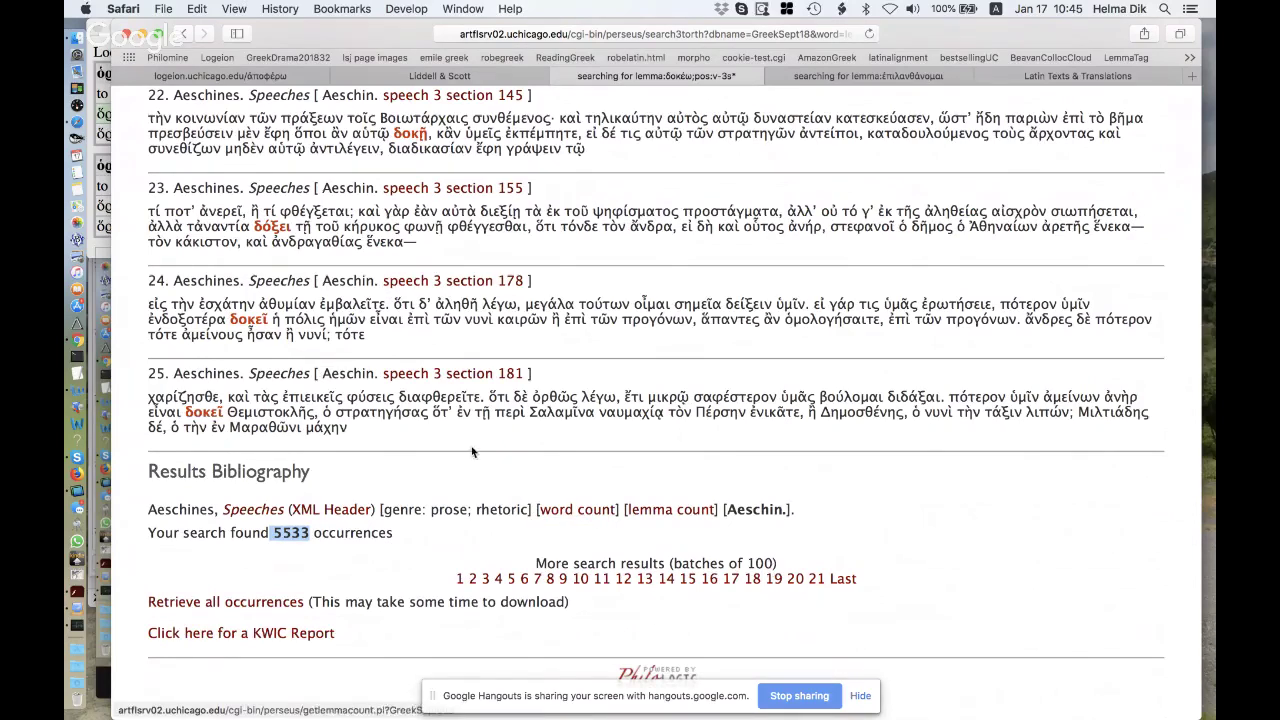
{"action": "left_click", "coordinate": [183, 34]}
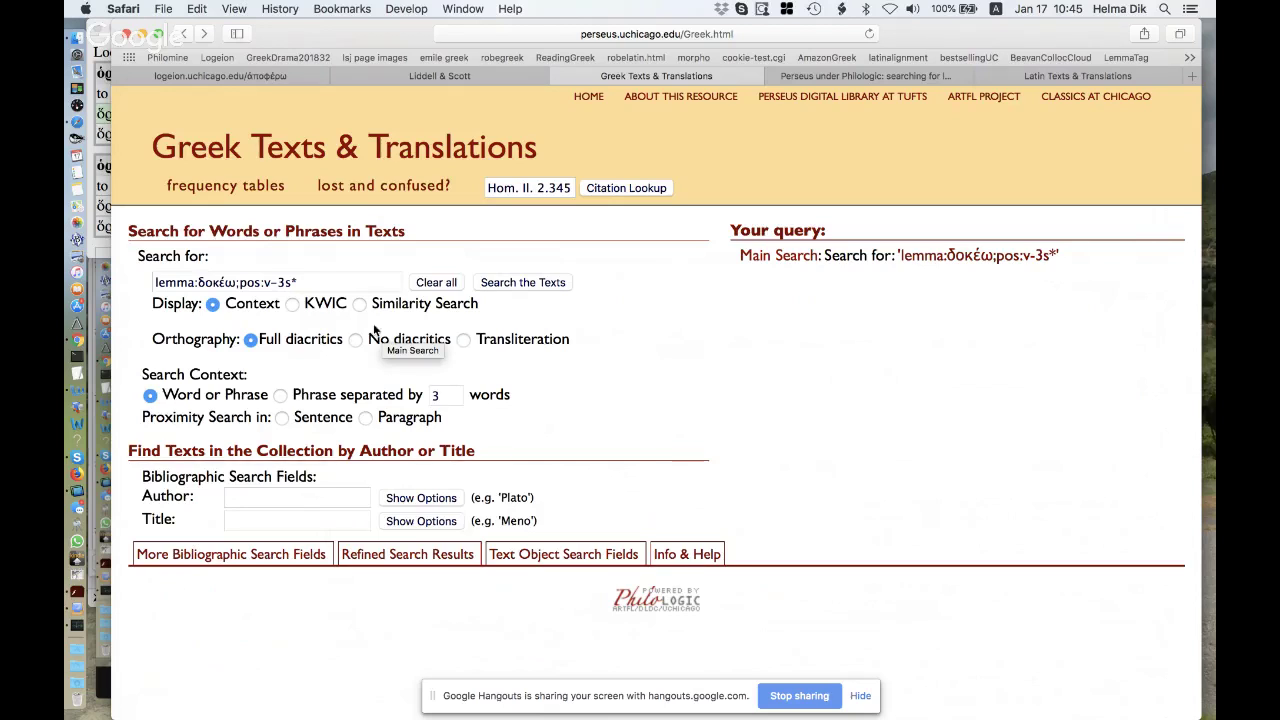
Remove the lemma condition from the query and search the entire database for pos:v-3s*.
{"action": "left_click", "coordinate": [305, 282]}
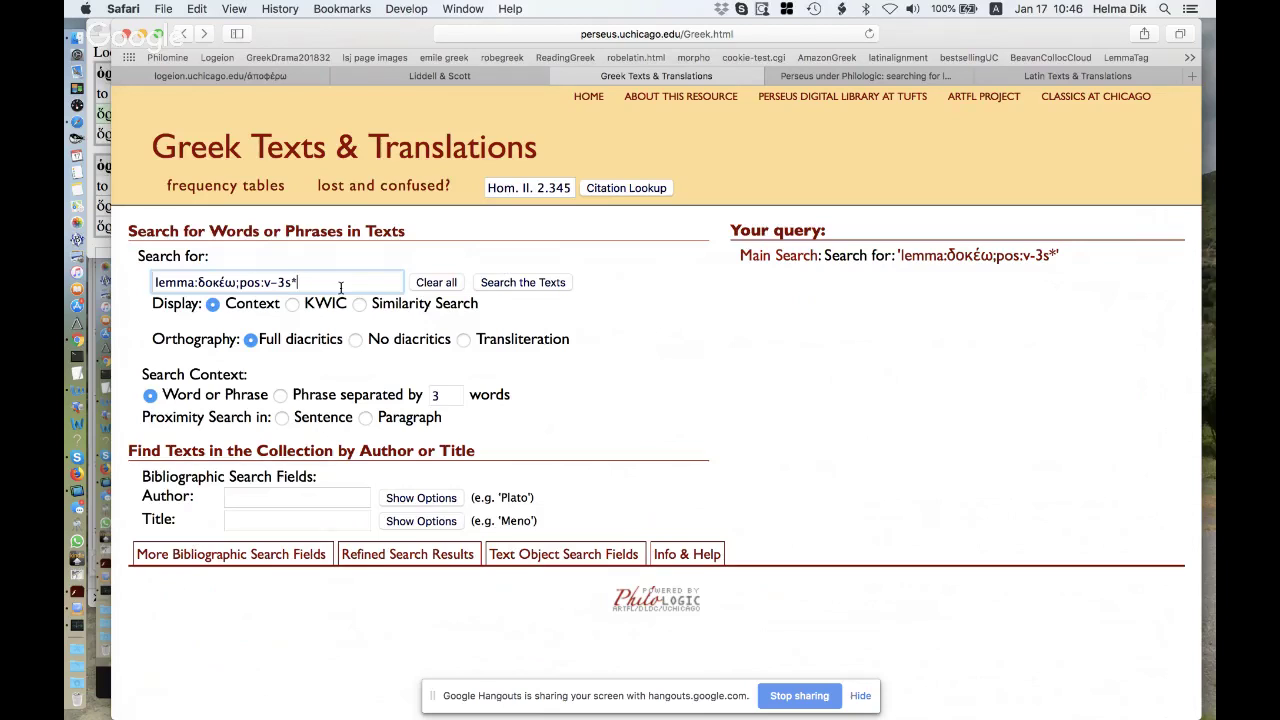
{"action": "left_click_drag", "start_coordinate": [240, 282], "coordinate": [145, 283]}
{"action": "key", "text": "BackSpace"}
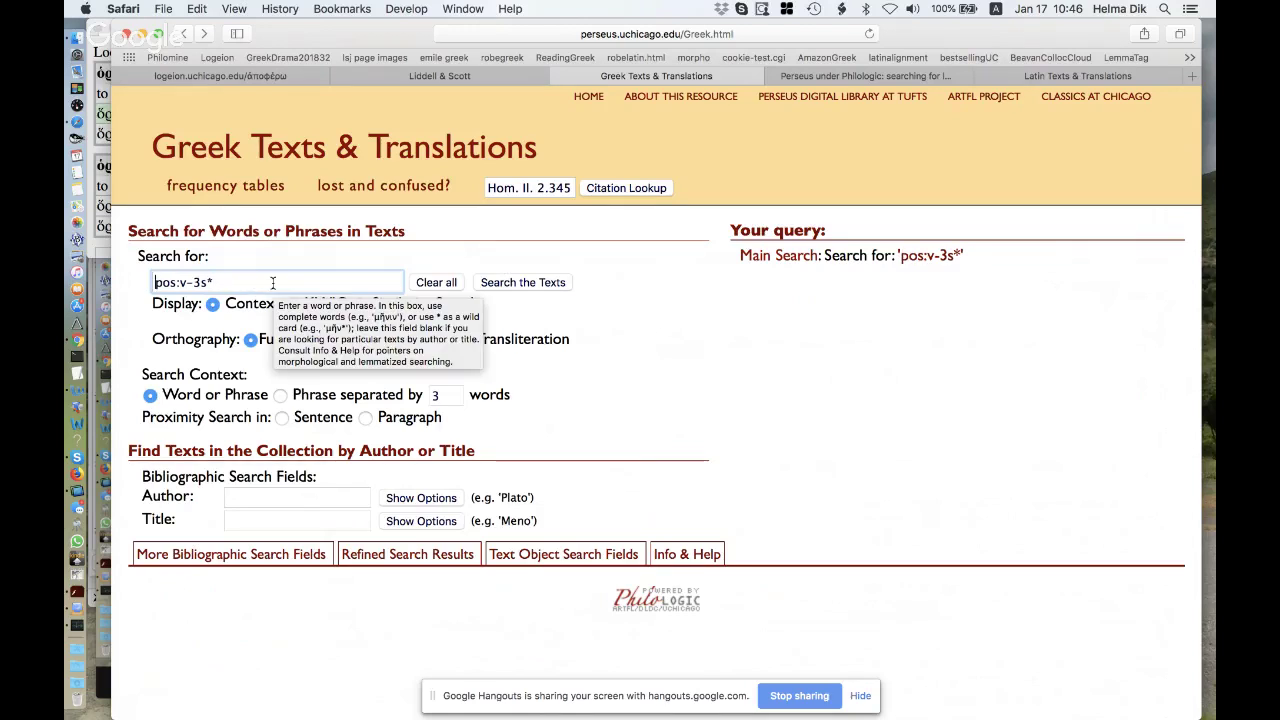
{"action": "left_click", "coordinate": [545, 284]}
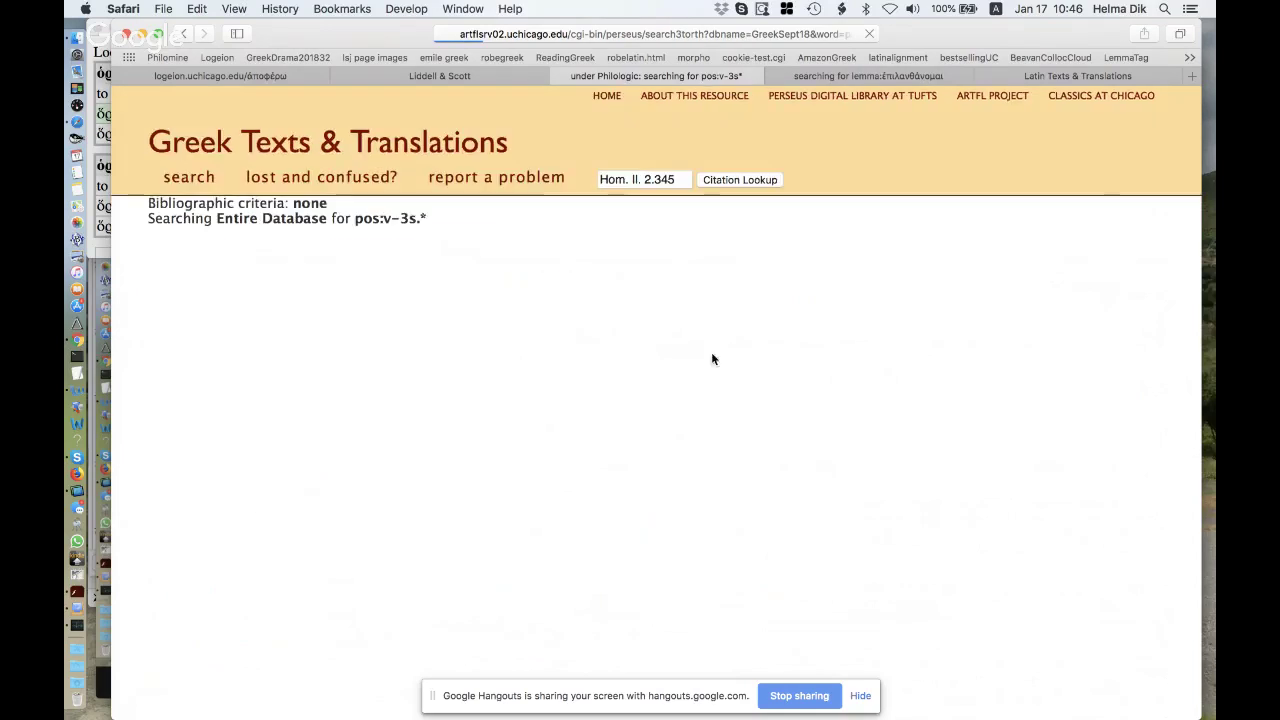
Look through the first page of third-person singular verb results and examine the occurrence count generated so far.
{"action": "scroll", "coordinate": [542, 448], "scroll_direction": "down", "scroll_amount": 10}
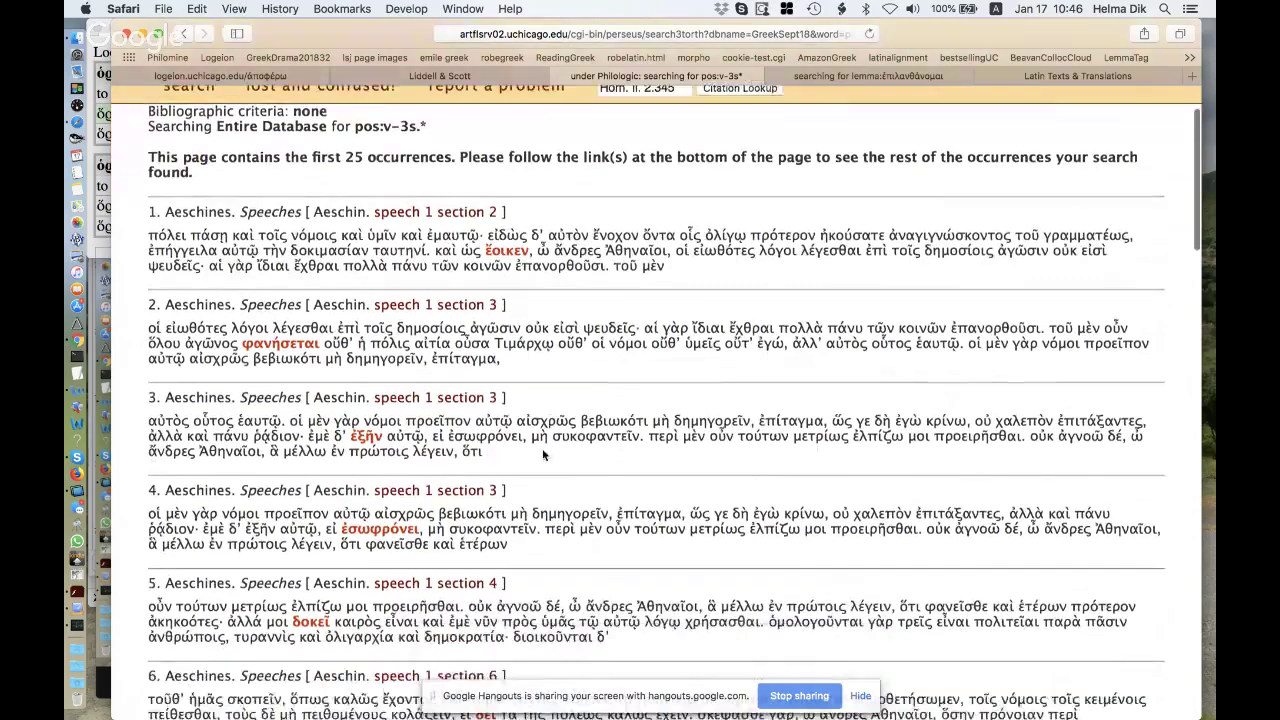
{"action": "scroll", "coordinate": [542, 455], "scroll_direction": "down", "scroll_amount": 15}
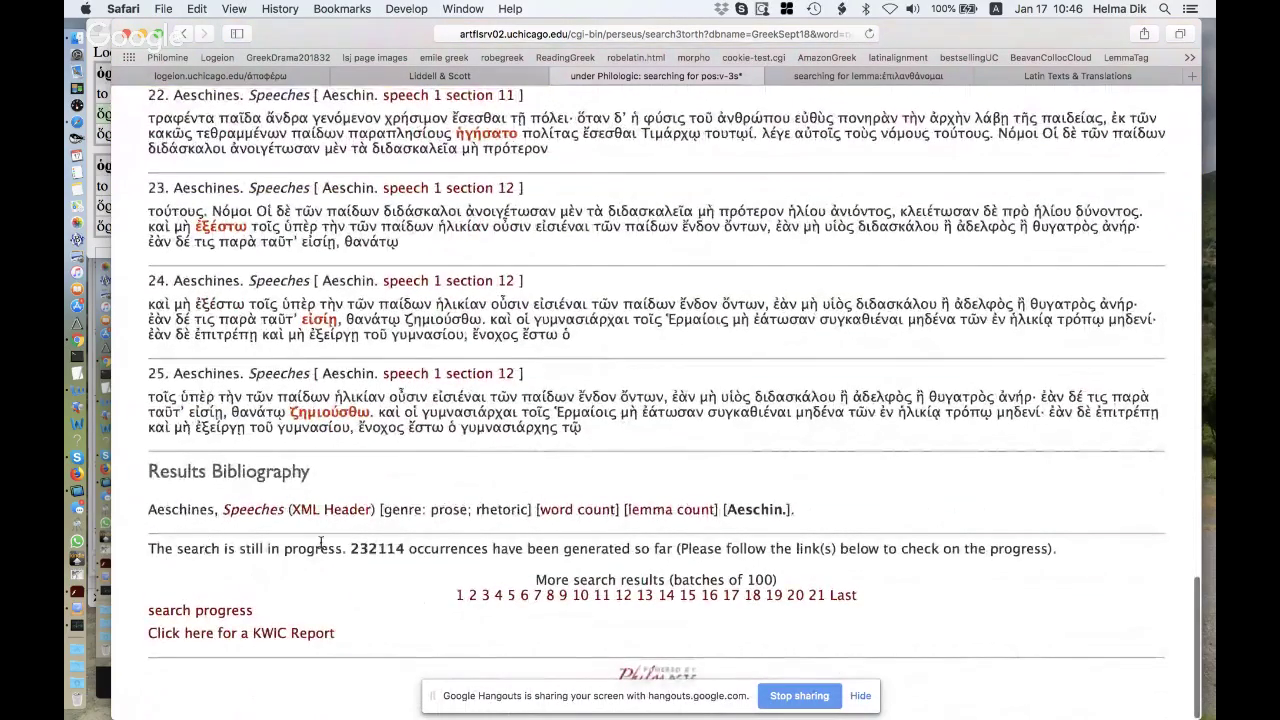
{"action": "left_click_drag", "start_coordinate": [344, 548], "coordinate": [404, 548]}
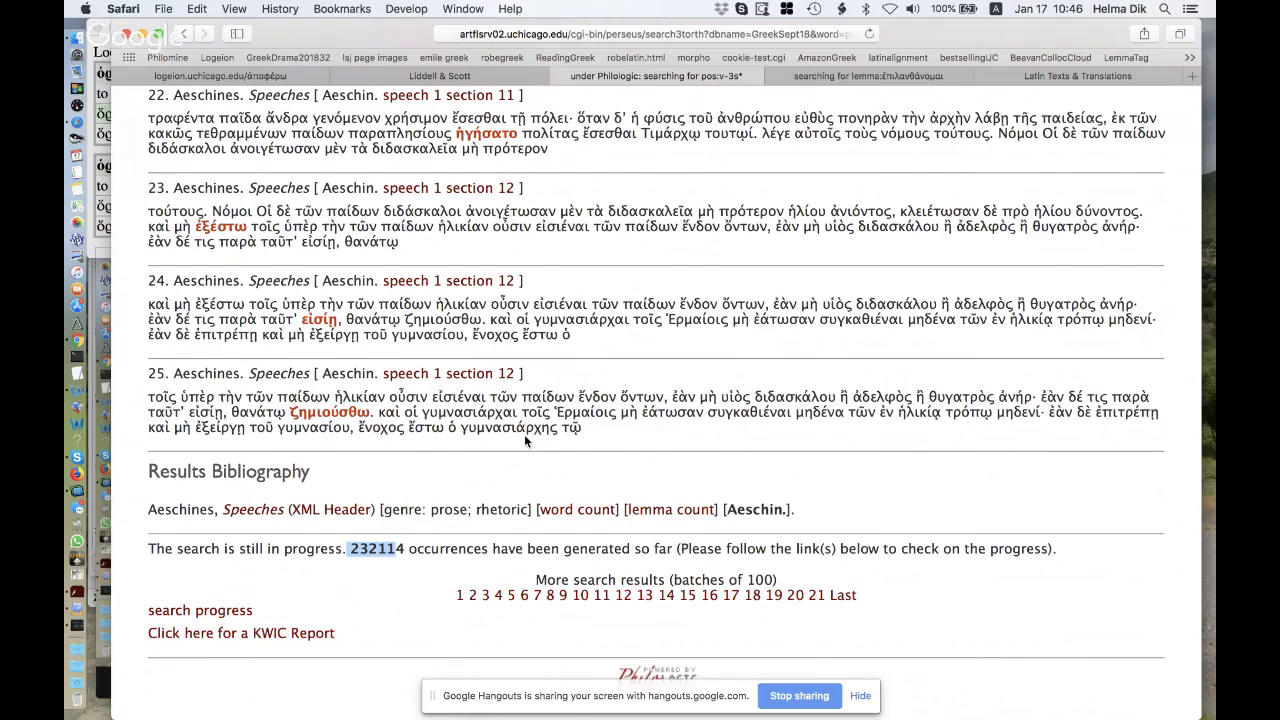
{"action": "scroll", "coordinate": [524, 434], "scroll_direction": "up", "scroll_amount": 20}
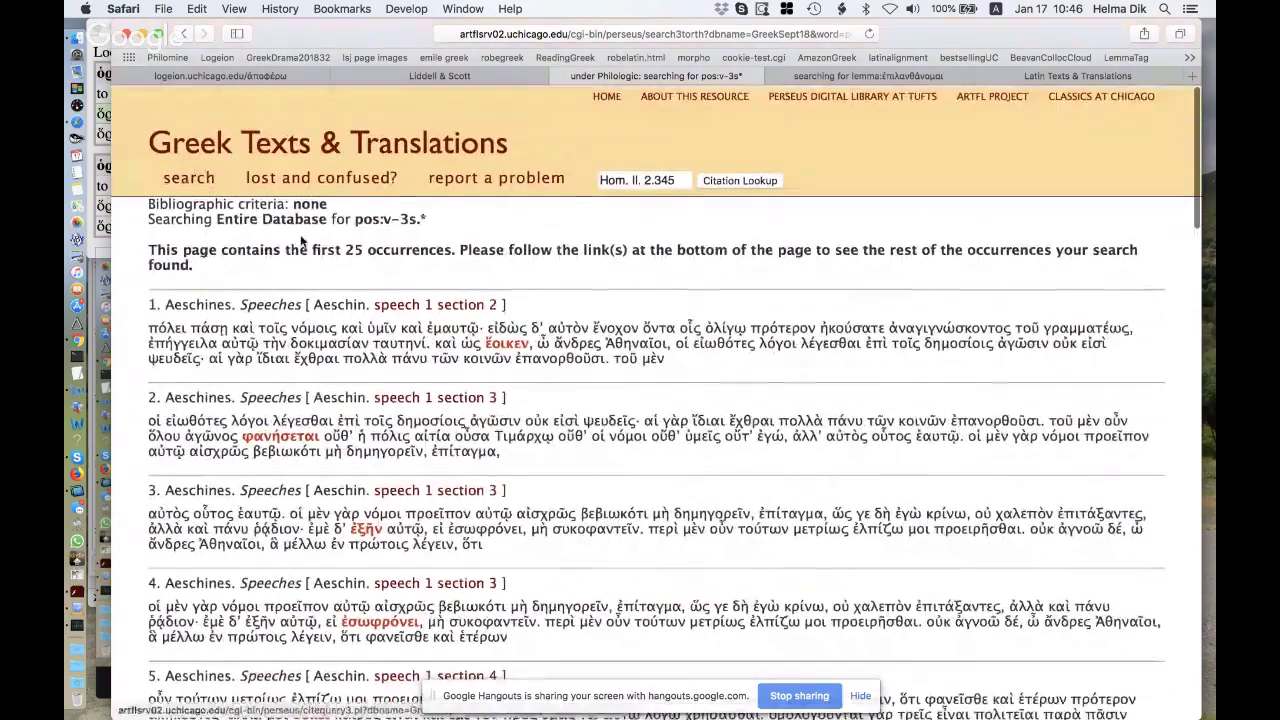
{"action": "scroll", "coordinate": [811, 620], "scroll_direction": "down", "scroll_amount": 20}
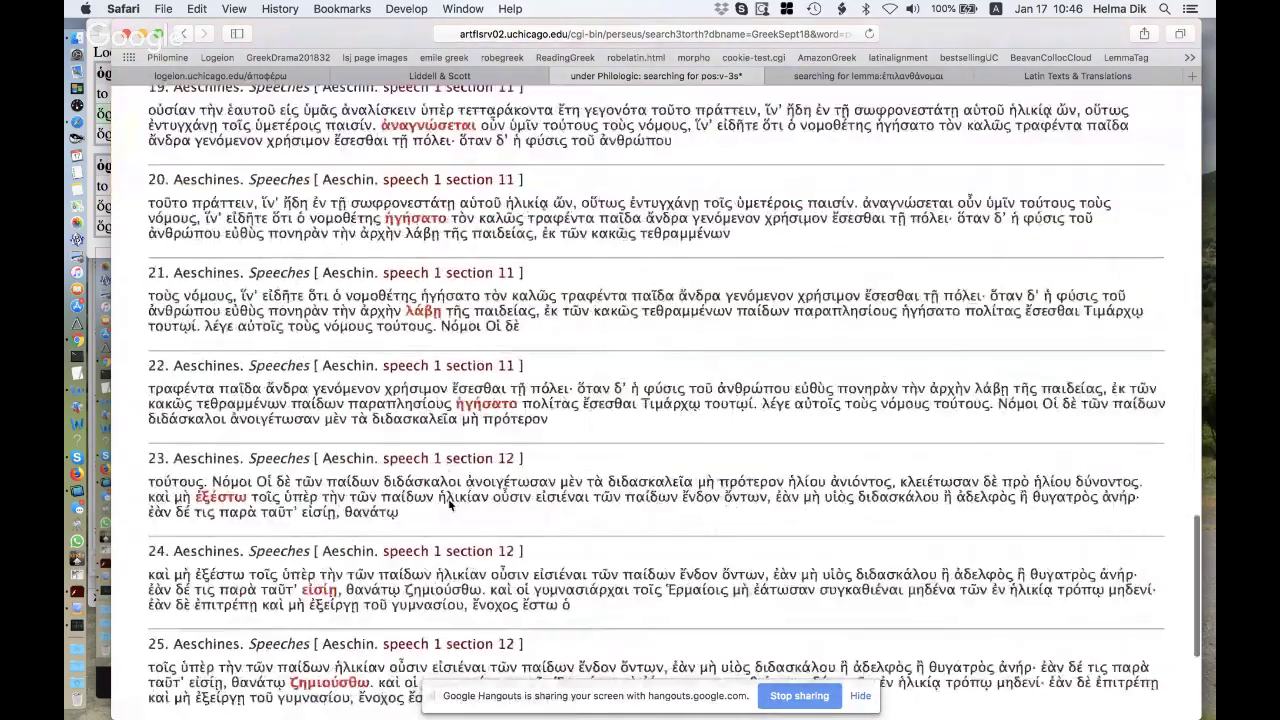
{"action": "scroll", "coordinate": [812, 620], "scroll_direction": "down", "scroll_amount": 5}
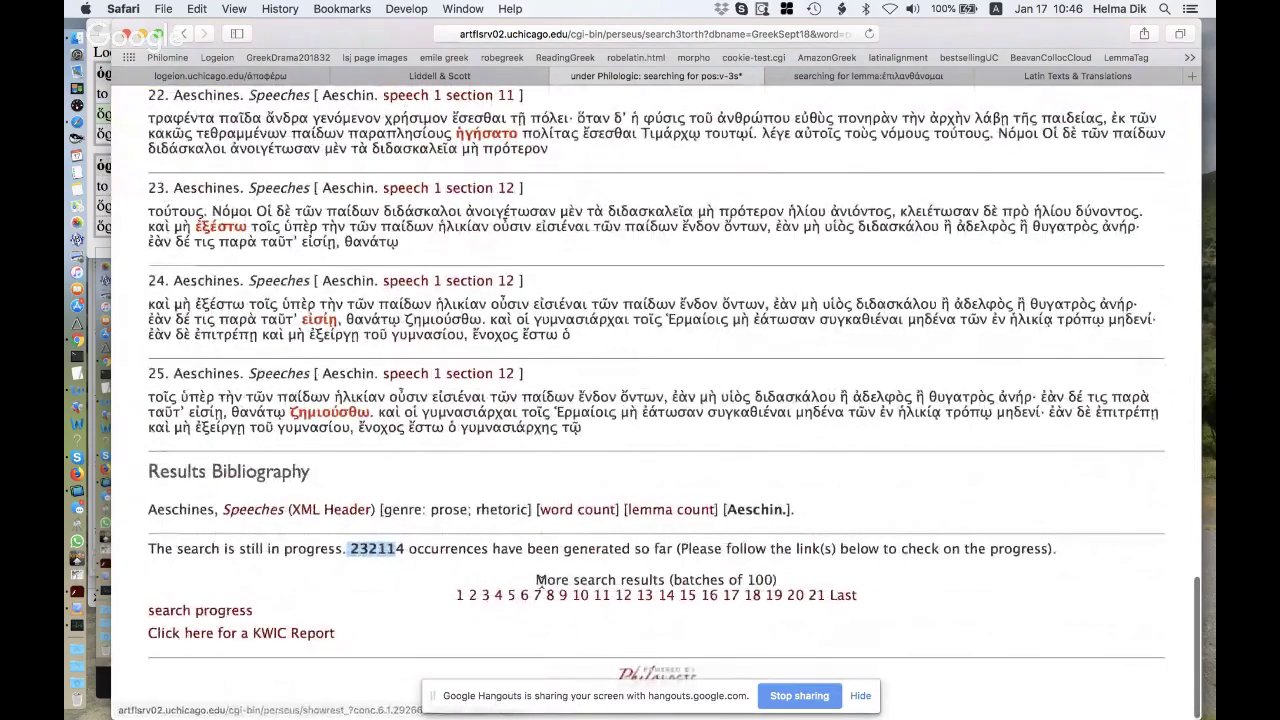
{"action": "scroll", "coordinate": [378, 586], "scroll_direction": "up", "scroll_amount": 20}
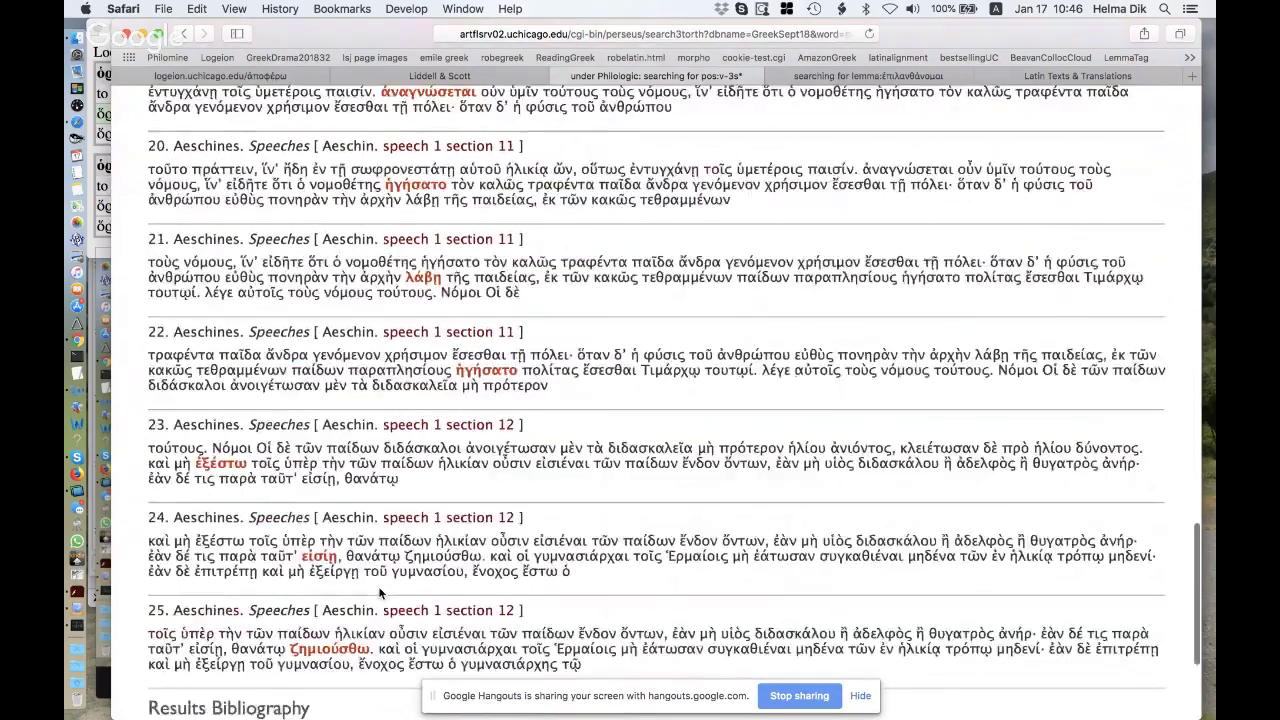
{"action": "scroll", "coordinate": [343, 373], "scroll_direction": "up", "scroll_amount": 3}
{"action": "scroll", "coordinate": [343, 360], "scroll_direction": "down", "scroll_amount": 18}
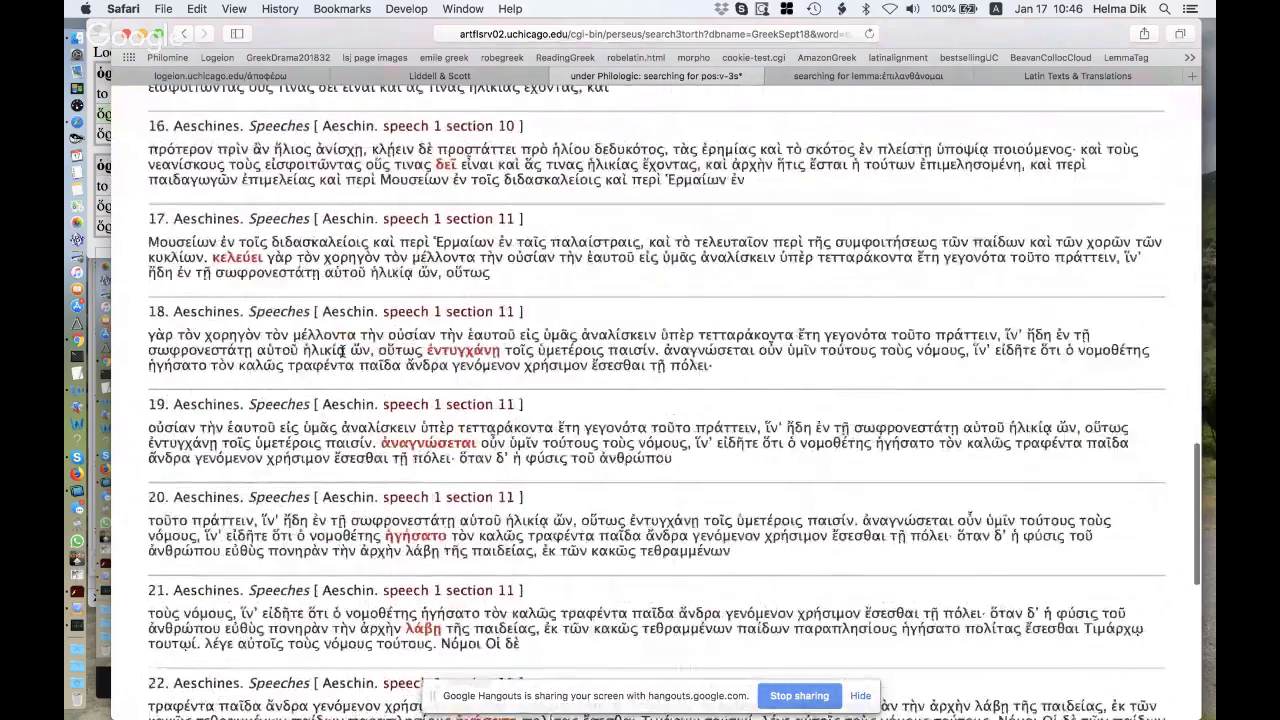
{"action": "scroll", "coordinate": [343, 357], "scroll_direction": "down", "scroll_amount": 6}
Check the search progress, look over the first batch of 100 occurrences and the total, and return to the search form.
{"action": "left_click", "coordinate": [205, 689]}
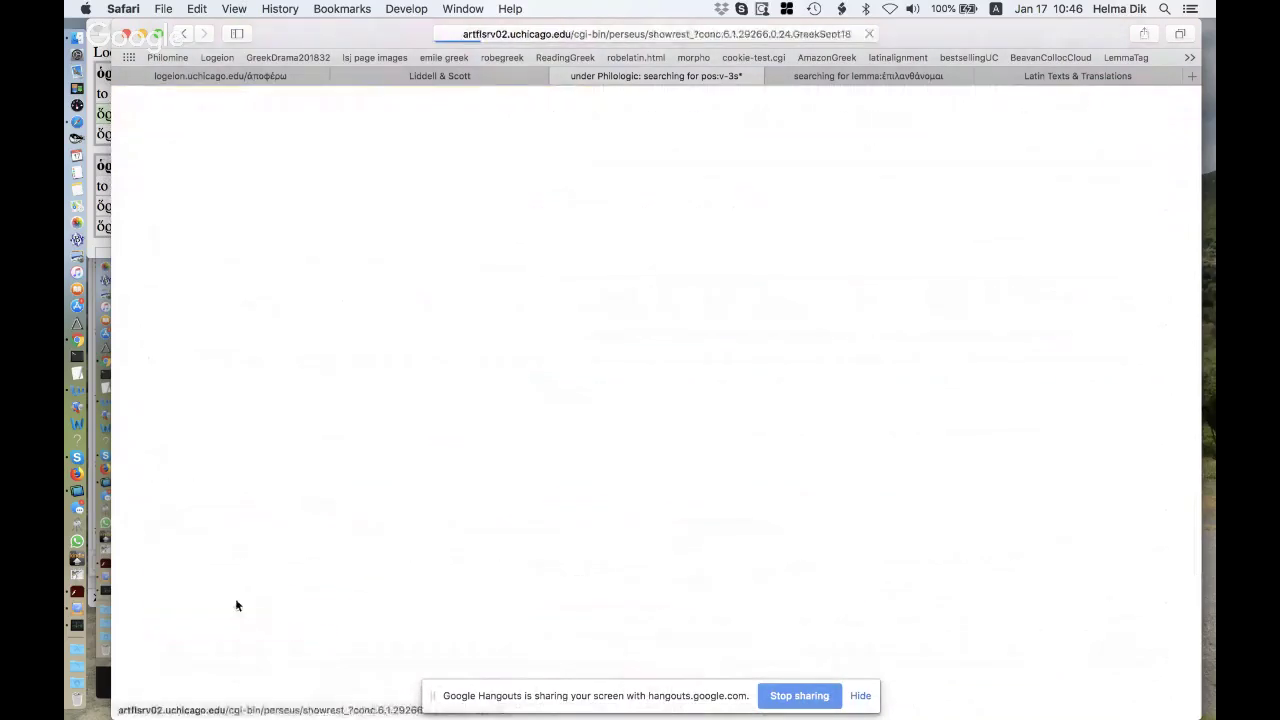
{"action": "scroll", "coordinate": [503, 478], "scroll_direction": "down", "scroll_amount": 20}
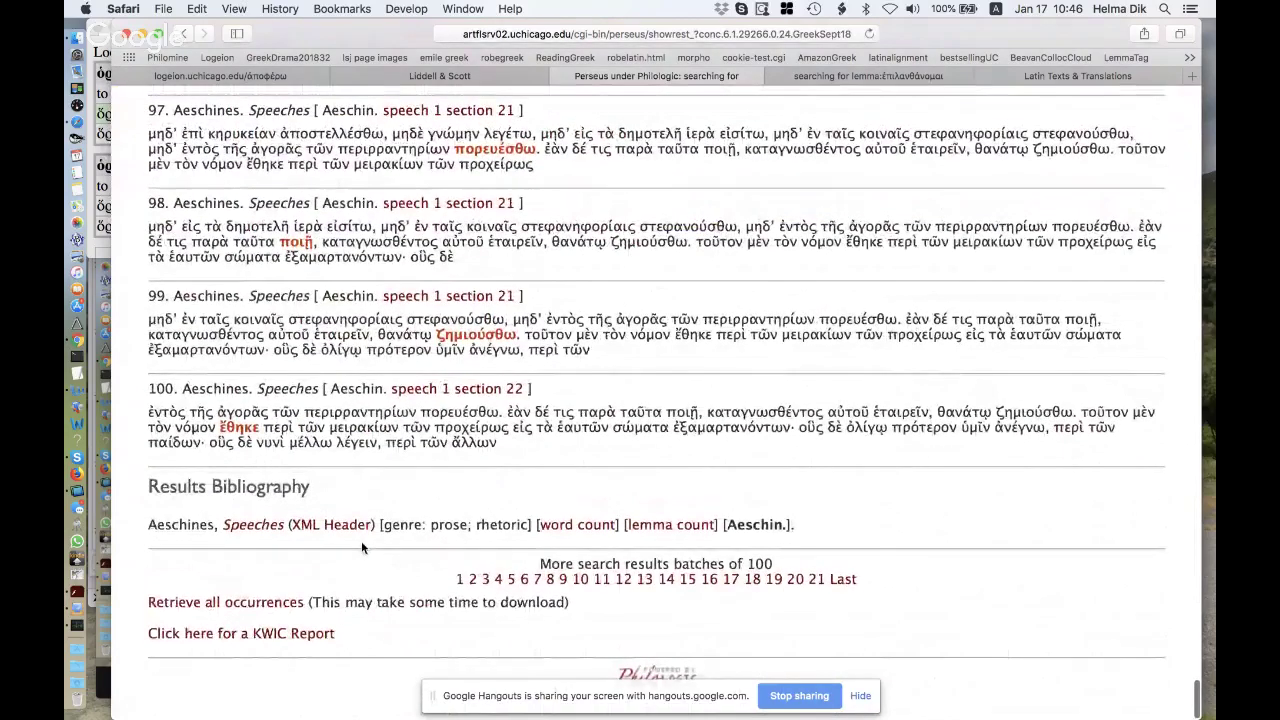
{"action": "scroll", "coordinate": [416, 552], "scroll_direction": "up", "scroll_amount": 15}
{"action": "scroll", "coordinate": [418, 560], "scroll_direction": "up", "scroll_amount": 20}
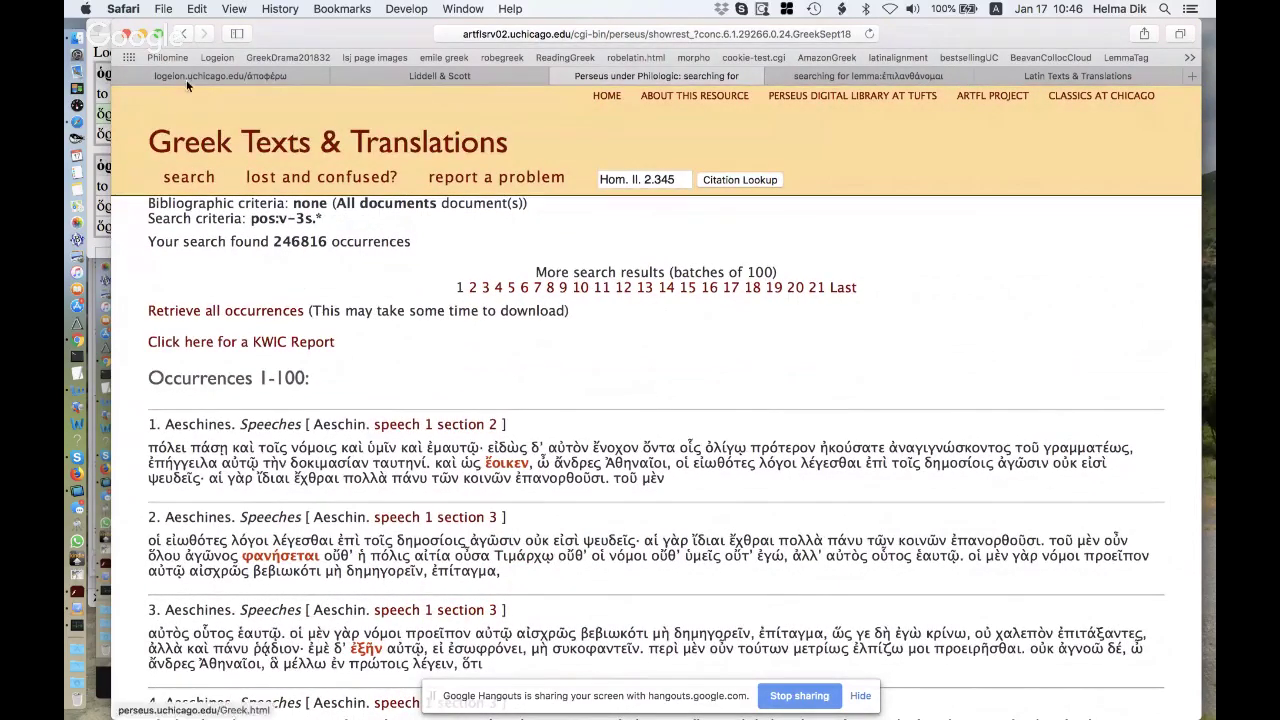
{"action": "left_click", "coordinate": [185, 35]}
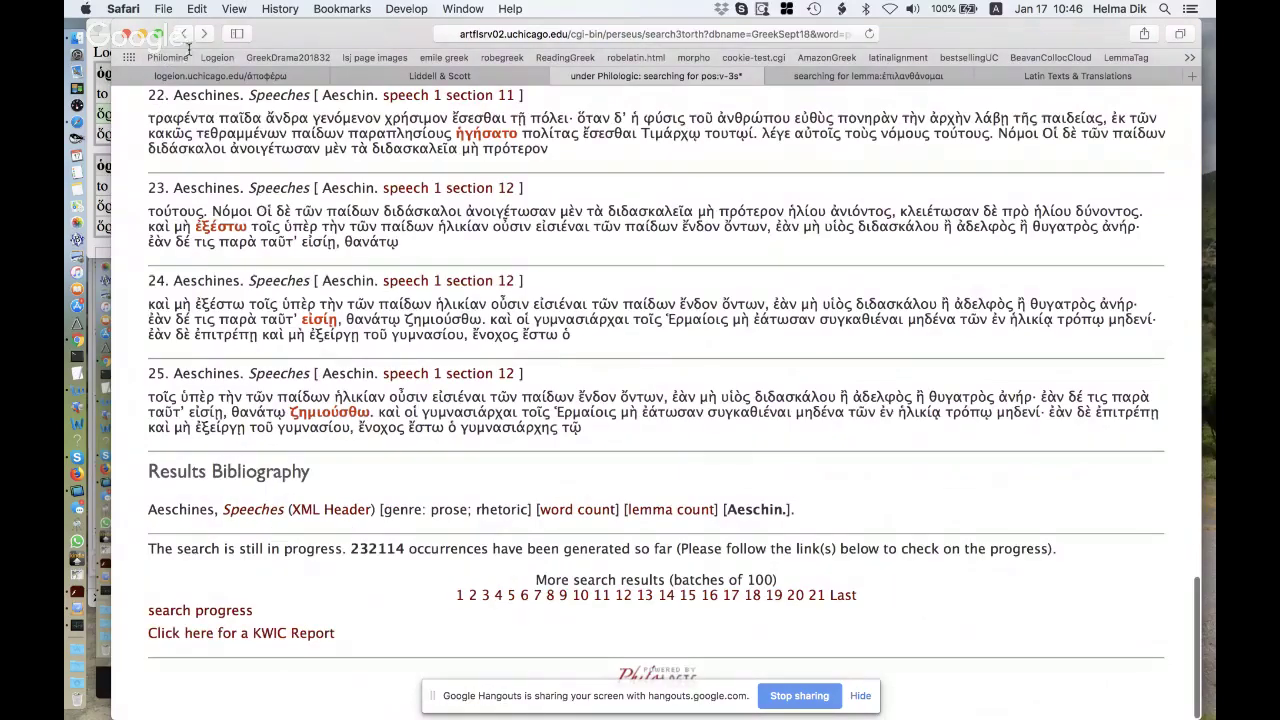
{"action": "left_click", "coordinate": [185, 35]}
Read the Philologic information and help text on morphological and lemmatized searching below the search form.
{"action": "left_click", "coordinate": [261, 282]}
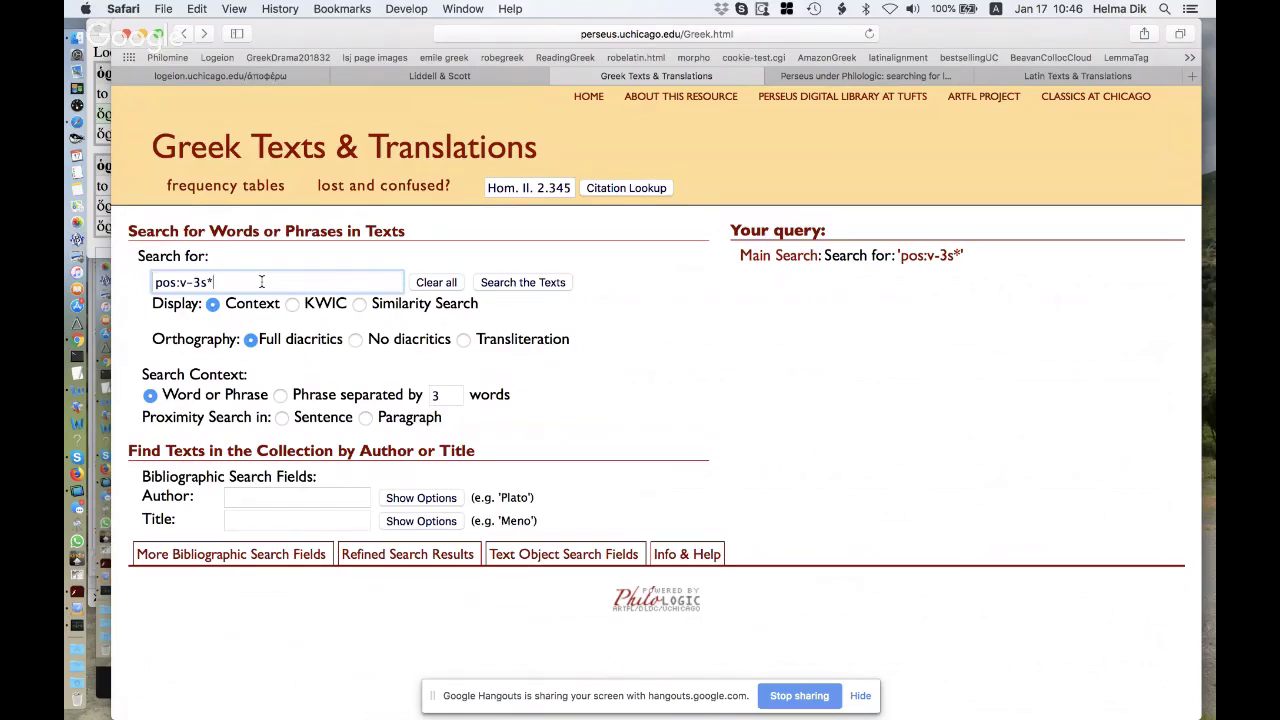
{"action": "left_click_drag", "start_coordinate": [158, 284], "coordinate": [212, 284]}
{"action": "left_click", "coordinate": [690, 558]}
{"action": "scroll", "coordinate": [805, 527], "scroll_direction": "down", "scroll_amount": 5}
{"action": "scroll", "coordinate": [805, 525], "scroll_direction": "down", "scroll_amount": 10}
{"action": "scroll", "coordinate": [805, 520], "scroll_direction": "down", "scroll_amount": 6}
{"action": "scroll", "coordinate": [563, 497], "scroll_direction": "up", "scroll_amount": 20}
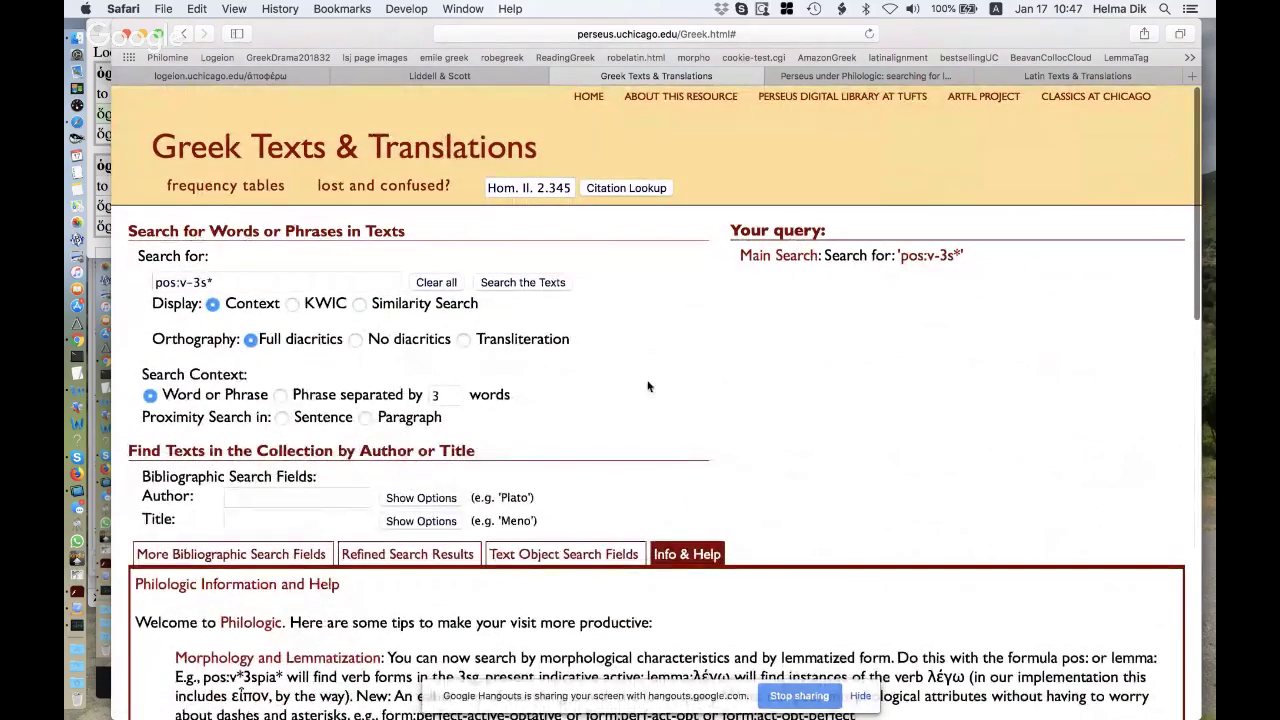
Show the refined search result options and replace the query with the Greek wildcard form ἔδοξ*.
{"action": "left_click", "coordinate": [408, 557]}
{"action": "scroll", "coordinate": [320, 400], "scroll_direction": "down", "scroll_amount": 1}
{"action": "left_click", "coordinate": [242, 275]}
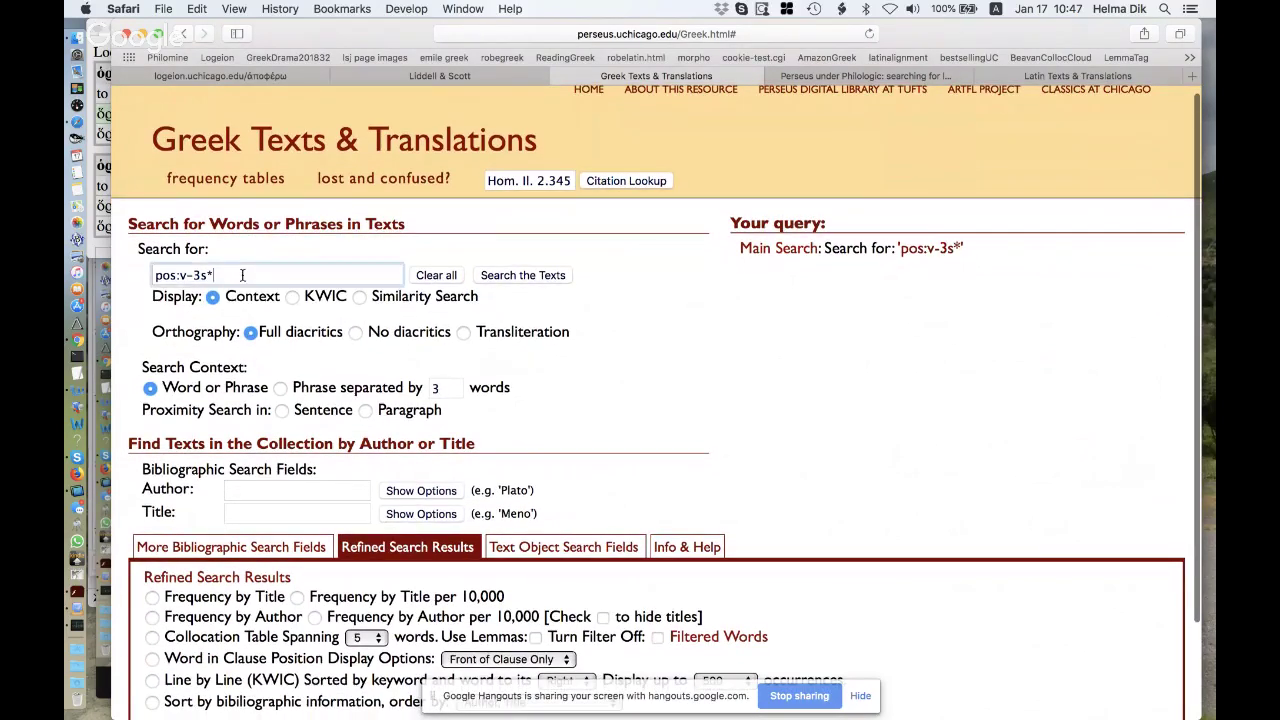
{"action": "triple_click", "coordinate": [242, 275]}
{"action": "type", "text": "ed"}
{"action": "key", "text": "BackSpace"}
{"action": "key", "text": "BackSpace"}
{"action": "key", "text": "ctrl+space"}
{"action": "type", "text": "ἐδοξ"}
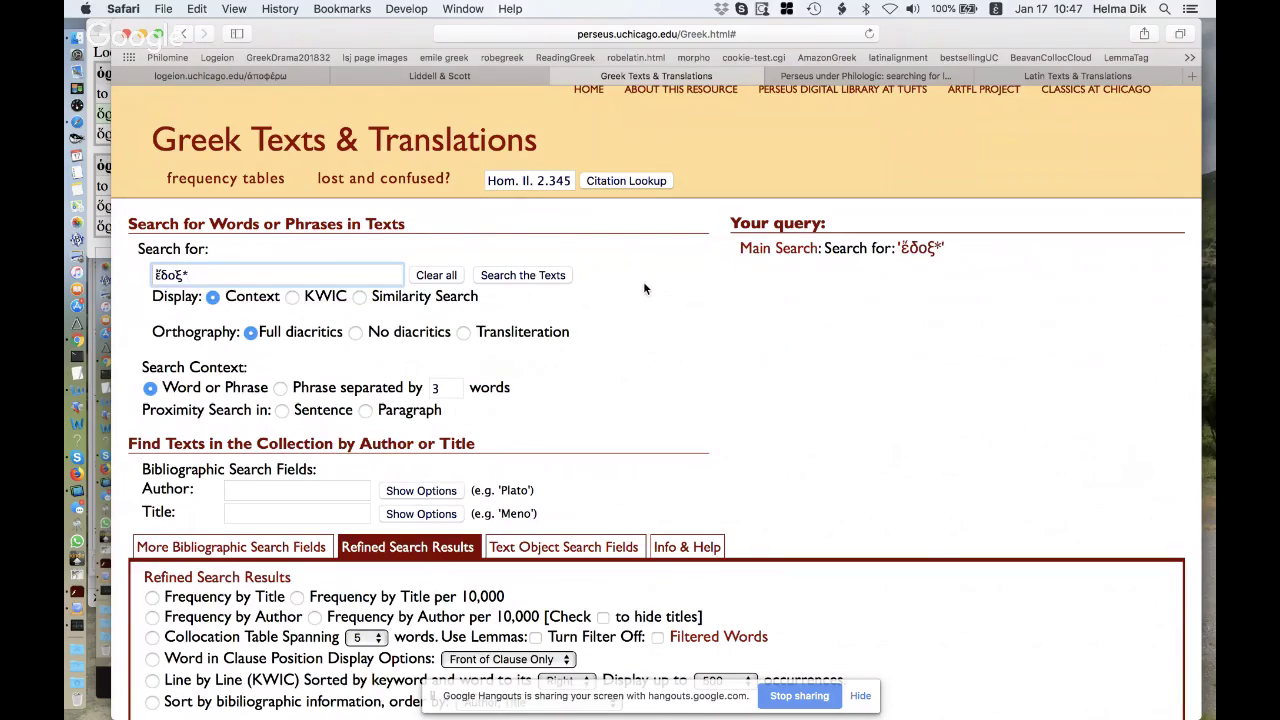
Search the texts for ἔδοξ* as a Line by Line (KWIC) report sorted by keyword and the word to its right.
{"action": "scroll", "coordinate": [643, 290], "scroll_direction": "down", "scroll_amount": 3}
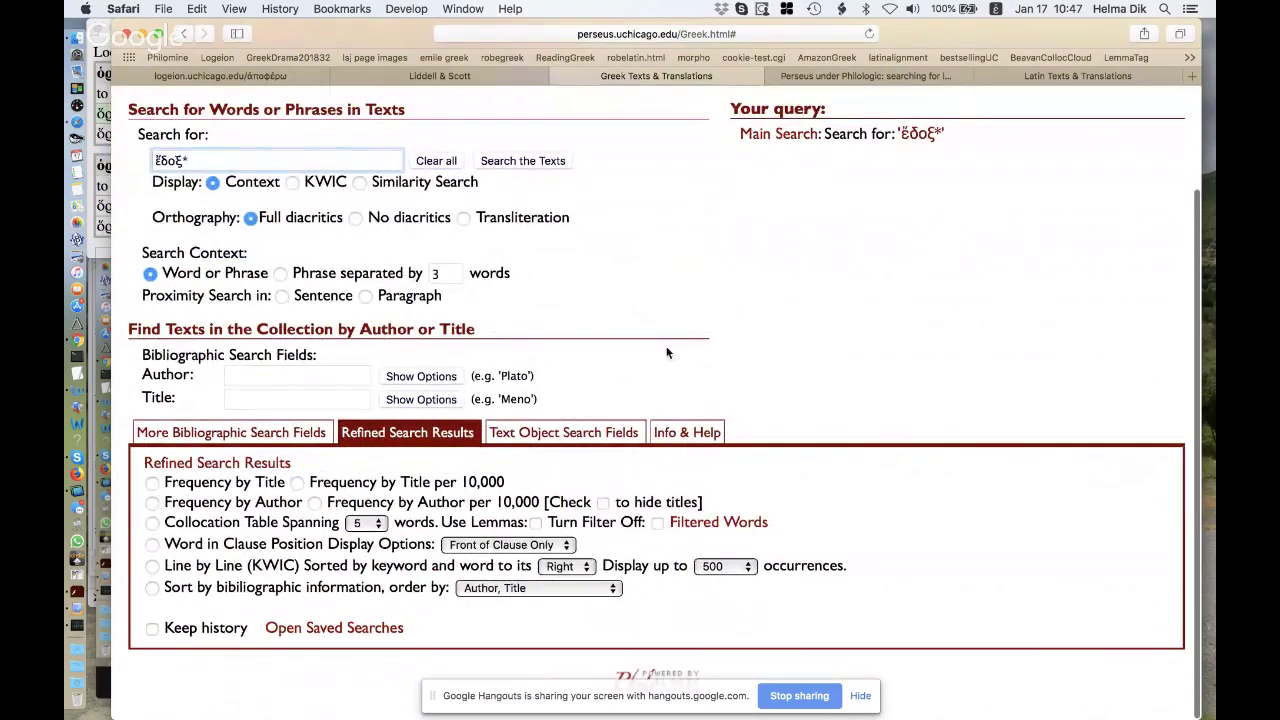
{"action": "left_click", "coordinate": [152, 566]}
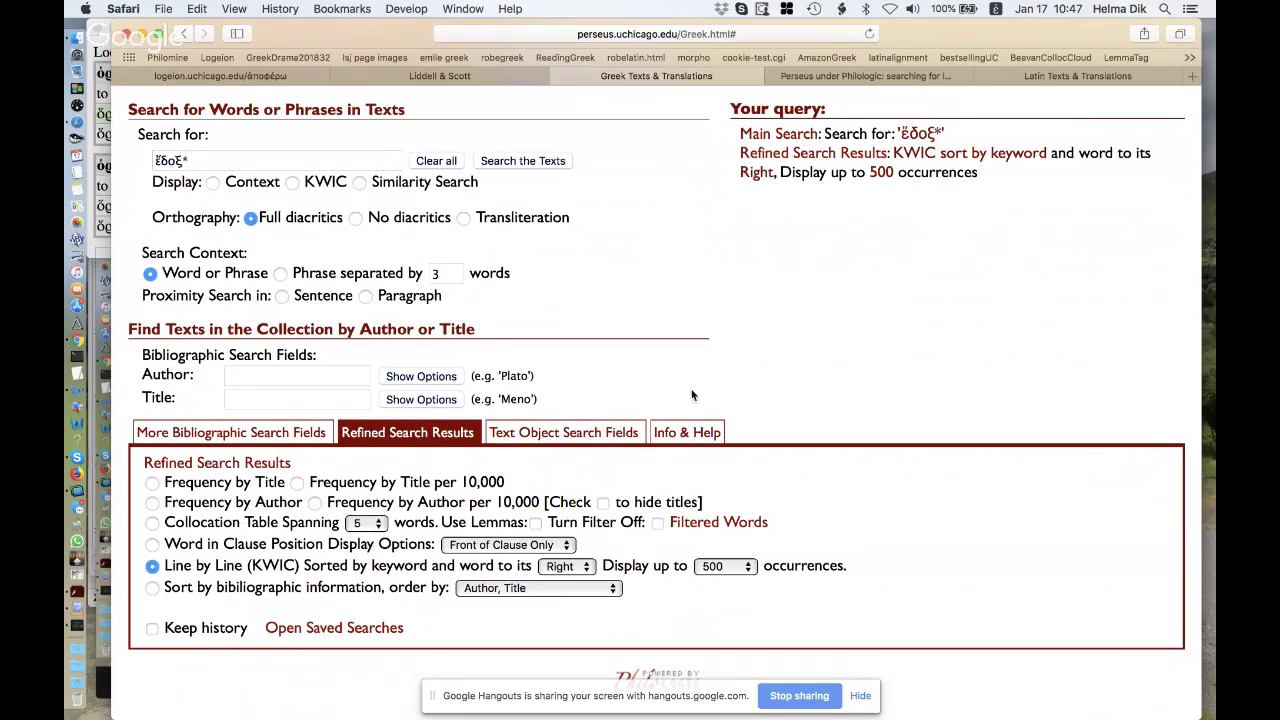
{"action": "scroll", "coordinate": [700, 395], "scroll_direction": "up", "scroll_amount": 4}
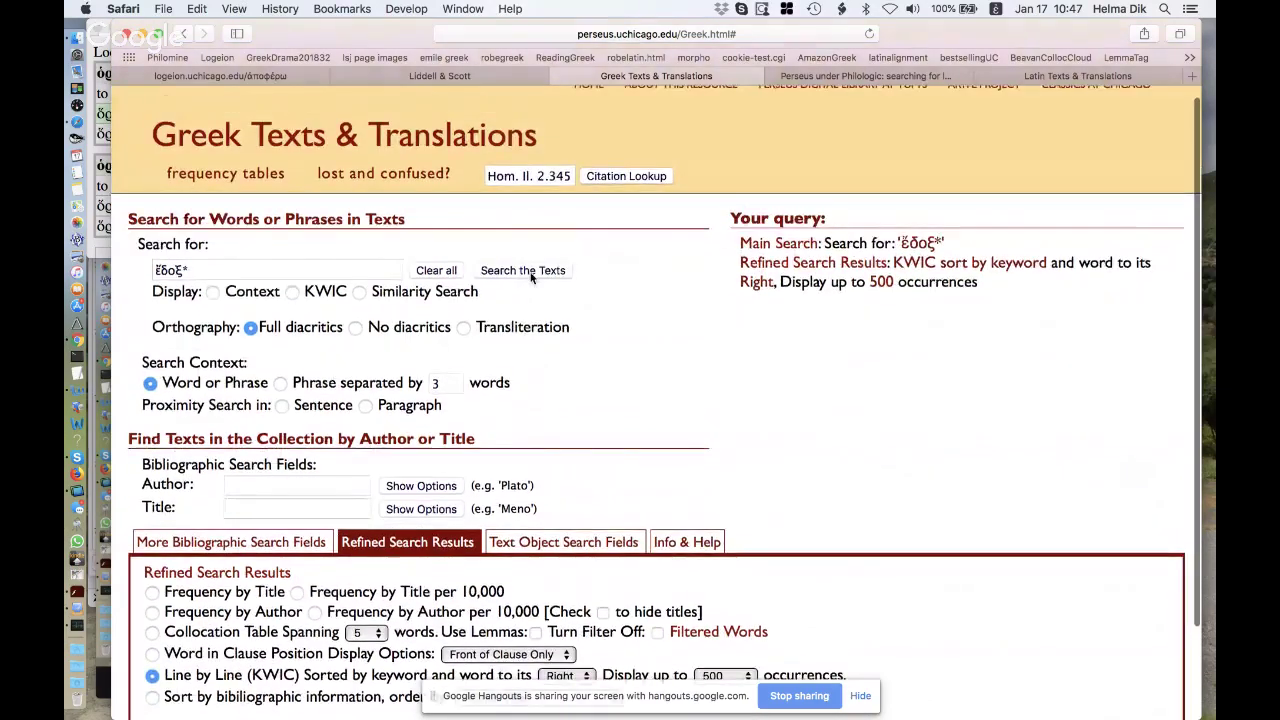
{"action": "left_click", "coordinate": [531, 277]}
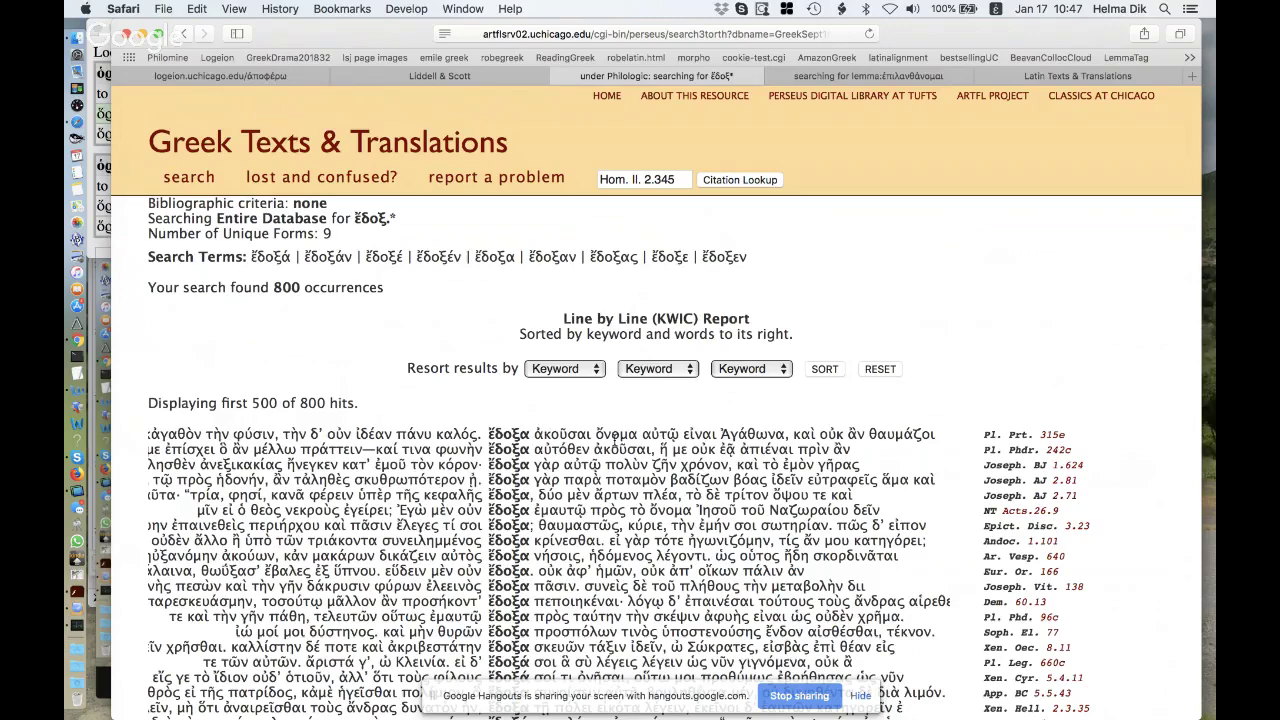
Look through the KWIC report for ἔδοξ* to compare the words following each form, and return to its beginning.
{"action": "scroll", "coordinate": [656, 400], "scroll_direction": "down", "scroll_amount": 1}
{"action": "scroll", "coordinate": [656, 400], "scroll_direction": "down", "scroll_amount": 20}
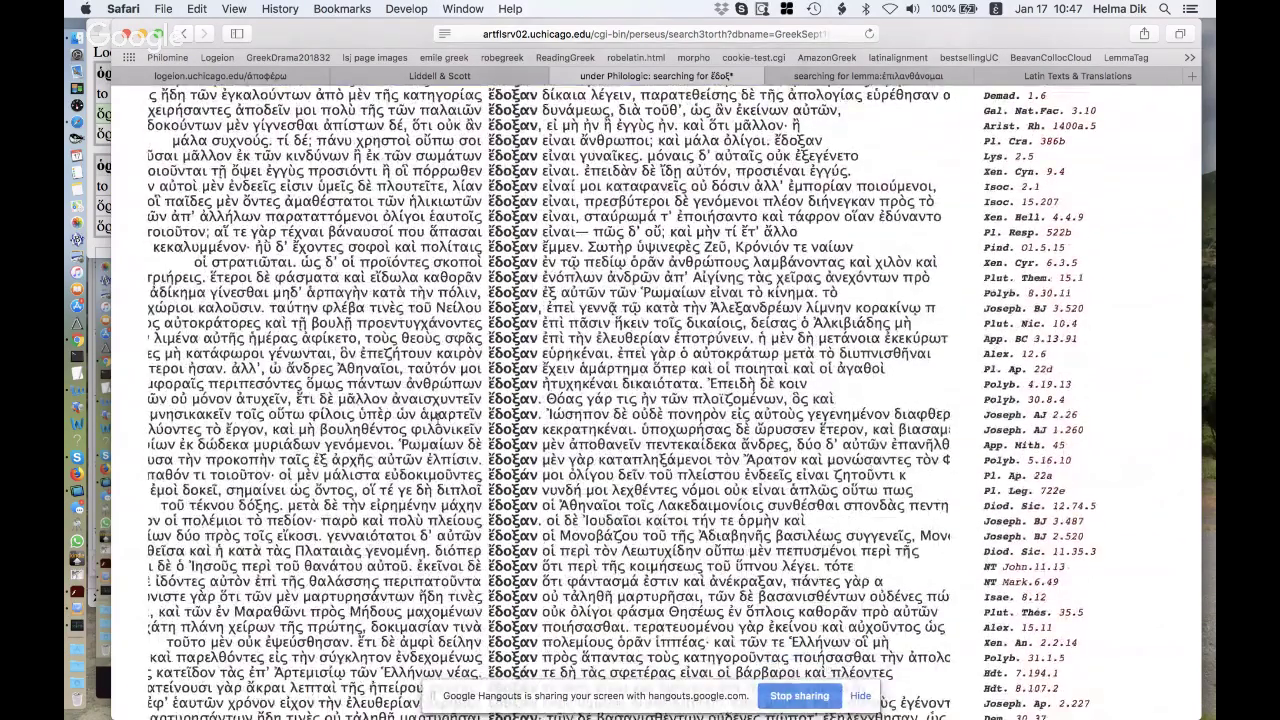
{"action": "scroll", "coordinate": [656, 400], "scroll_direction": "down", "scroll_amount": 15}
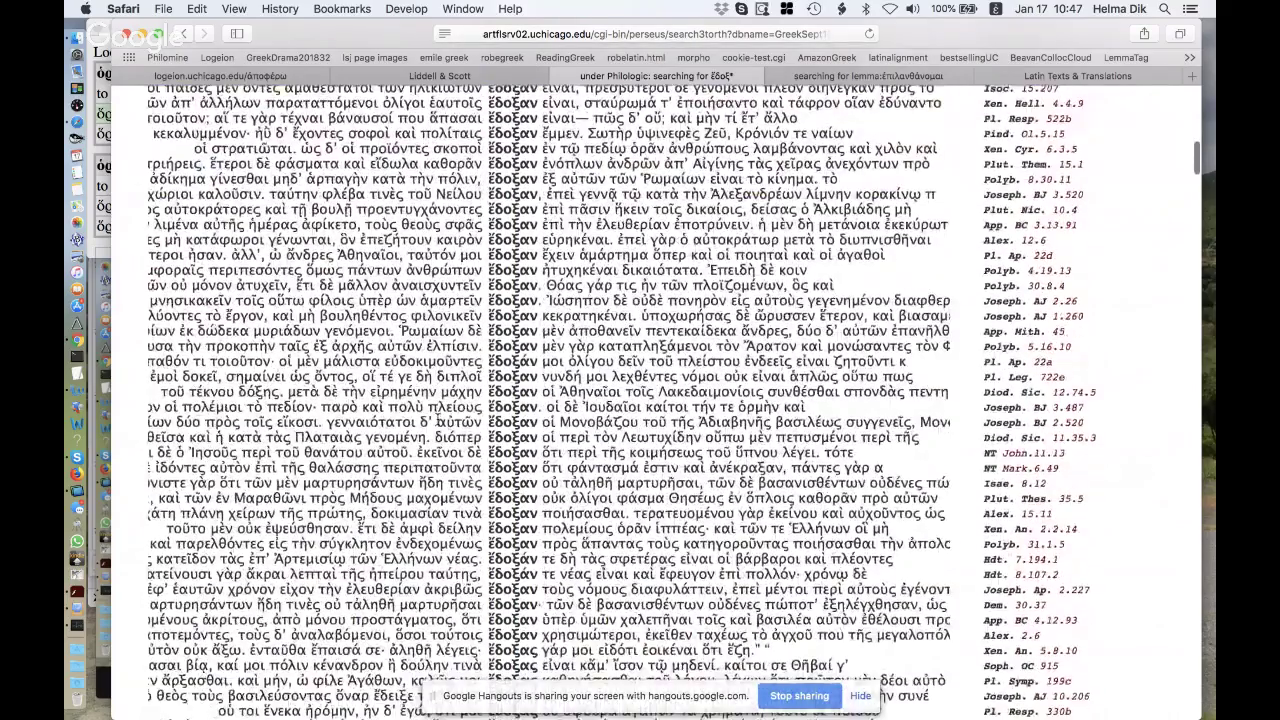
{"action": "scroll", "coordinate": [656, 400], "scroll_direction": "down", "scroll_amount": 12}
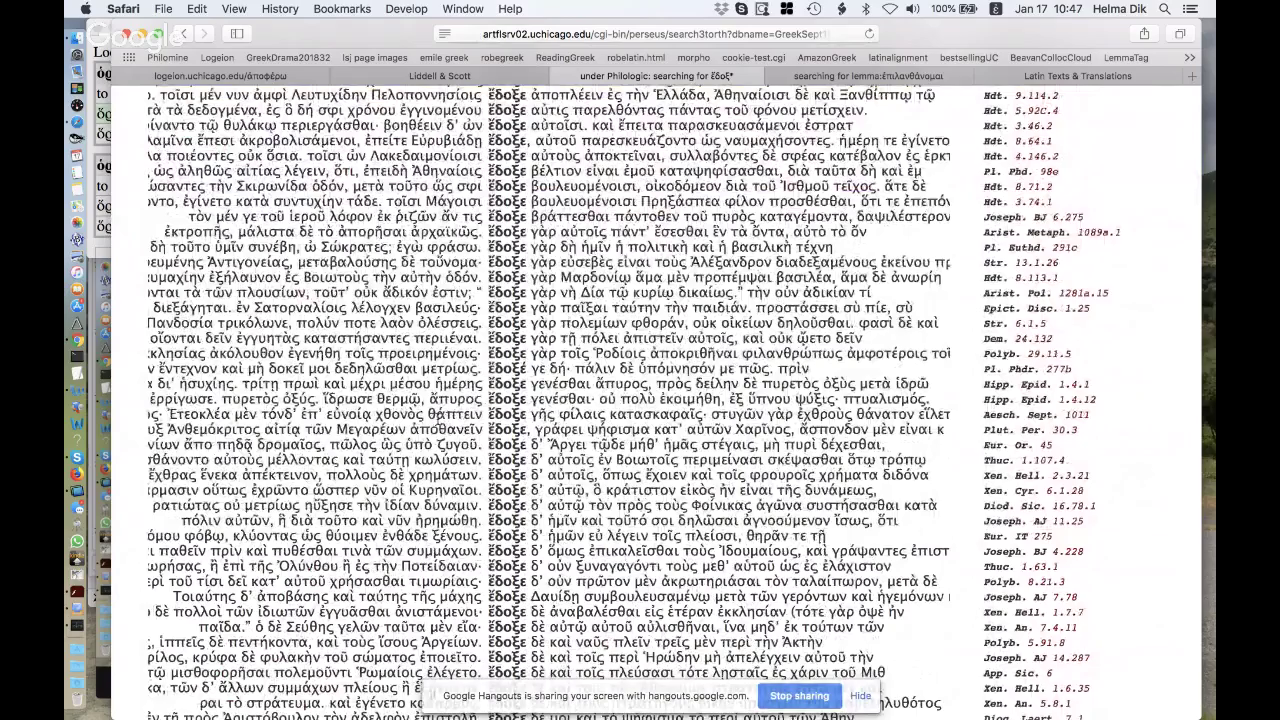
{"action": "scroll", "coordinate": [656, 400], "scroll_direction": "down", "scroll_amount": 16}
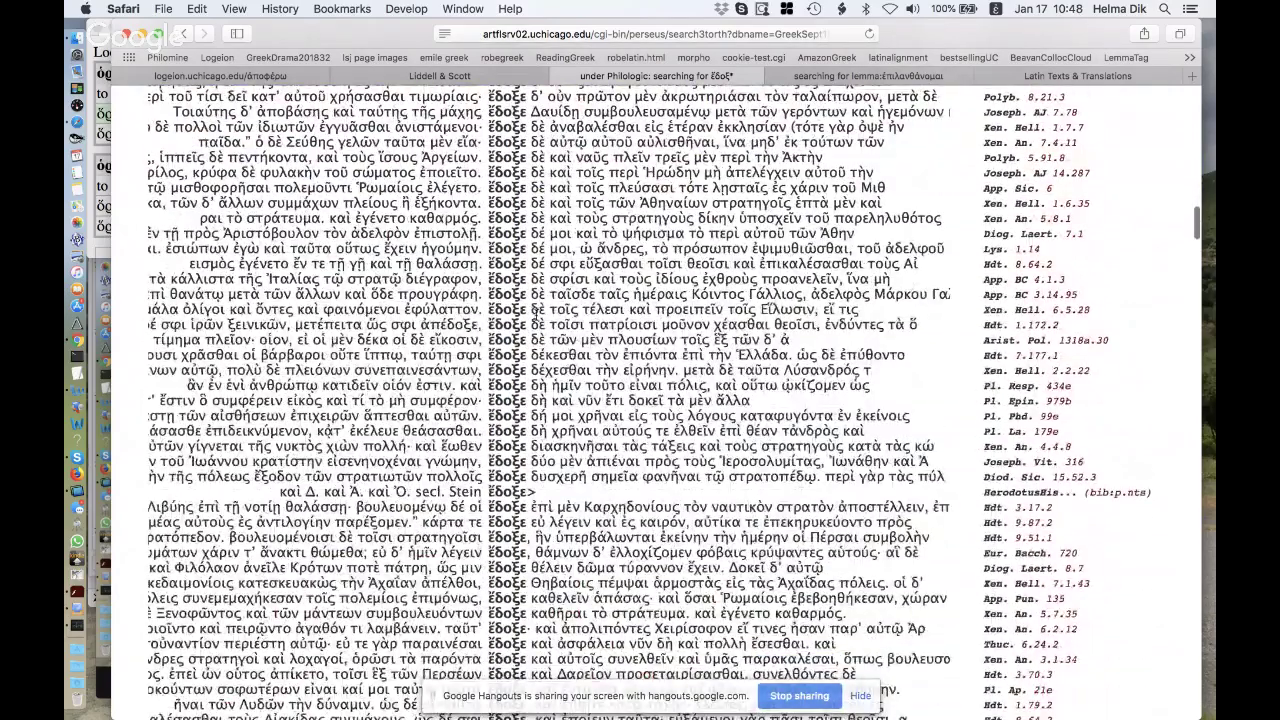
{"action": "scroll", "coordinate": [535, 312], "scroll_direction": "down", "scroll_amount": 12}
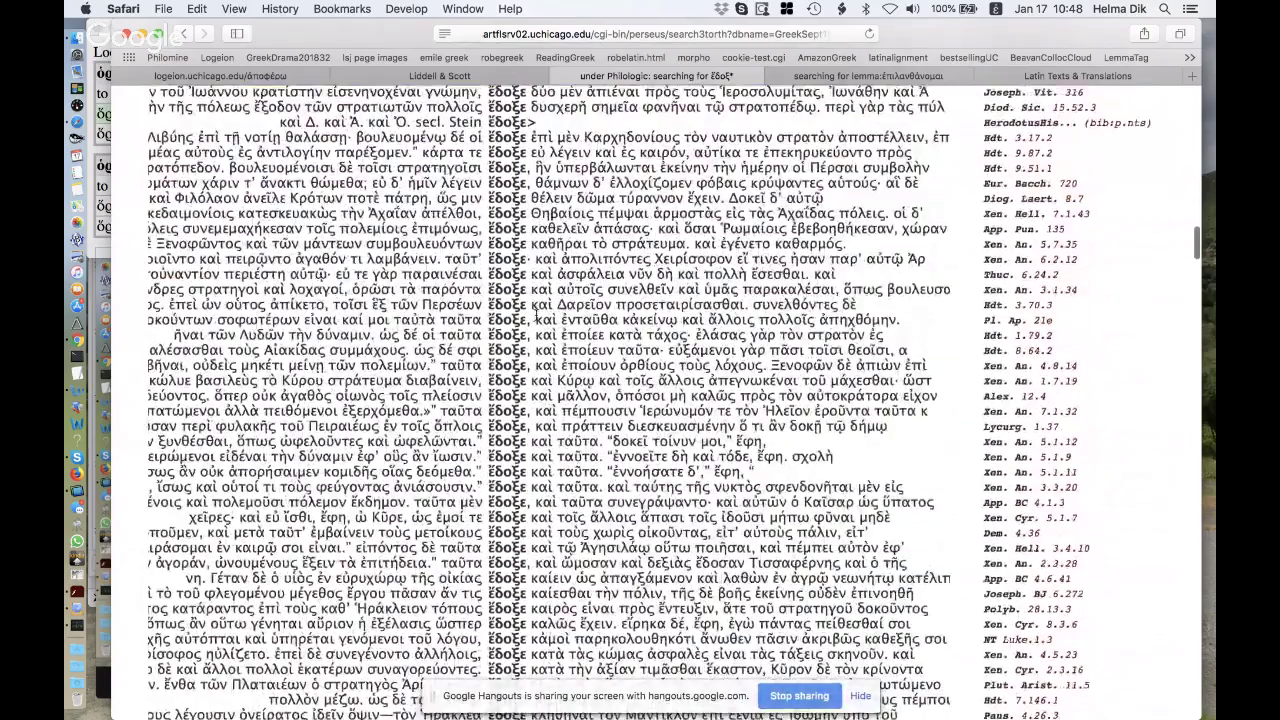
{"action": "scroll", "coordinate": [528, 366], "scroll_direction": "up", "scroll_amount": 20}
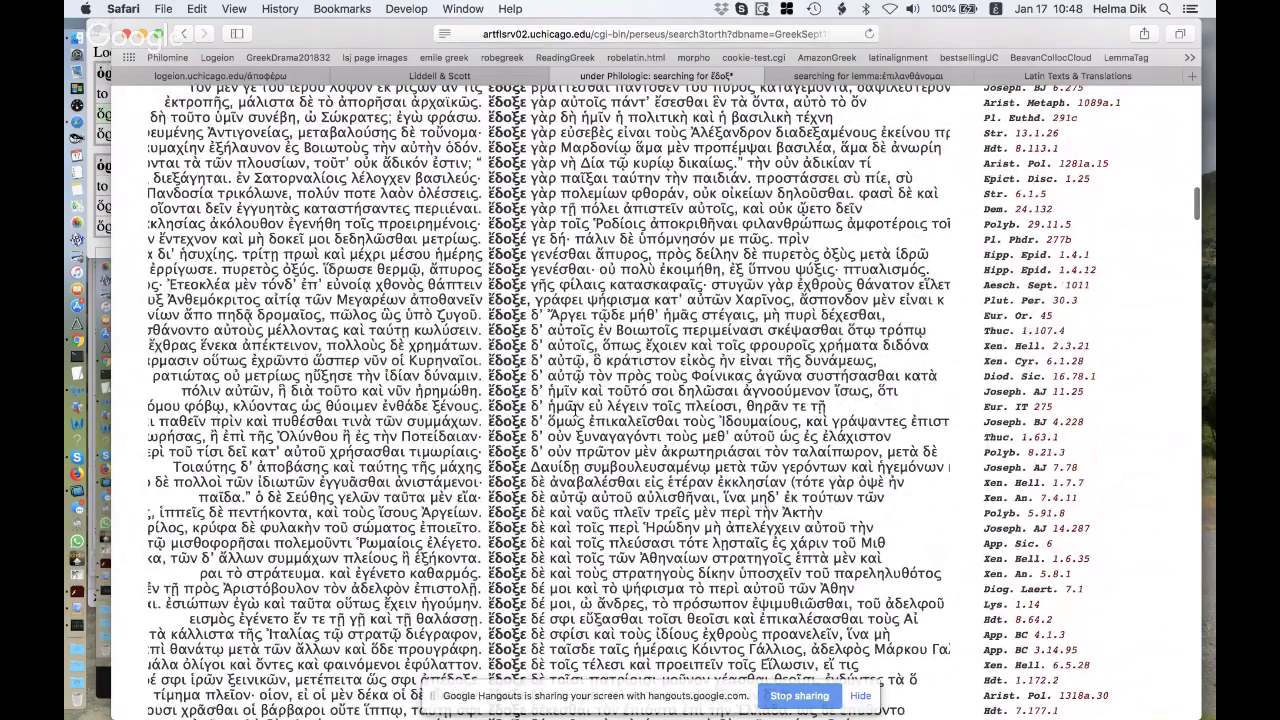
{"action": "scroll", "coordinate": [576, 407], "scroll_direction": "up", "scroll_amount": 8}
{"action": "scroll", "coordinate": [576, 410], "scroll_direction": "up", "scroll_amount": 15}
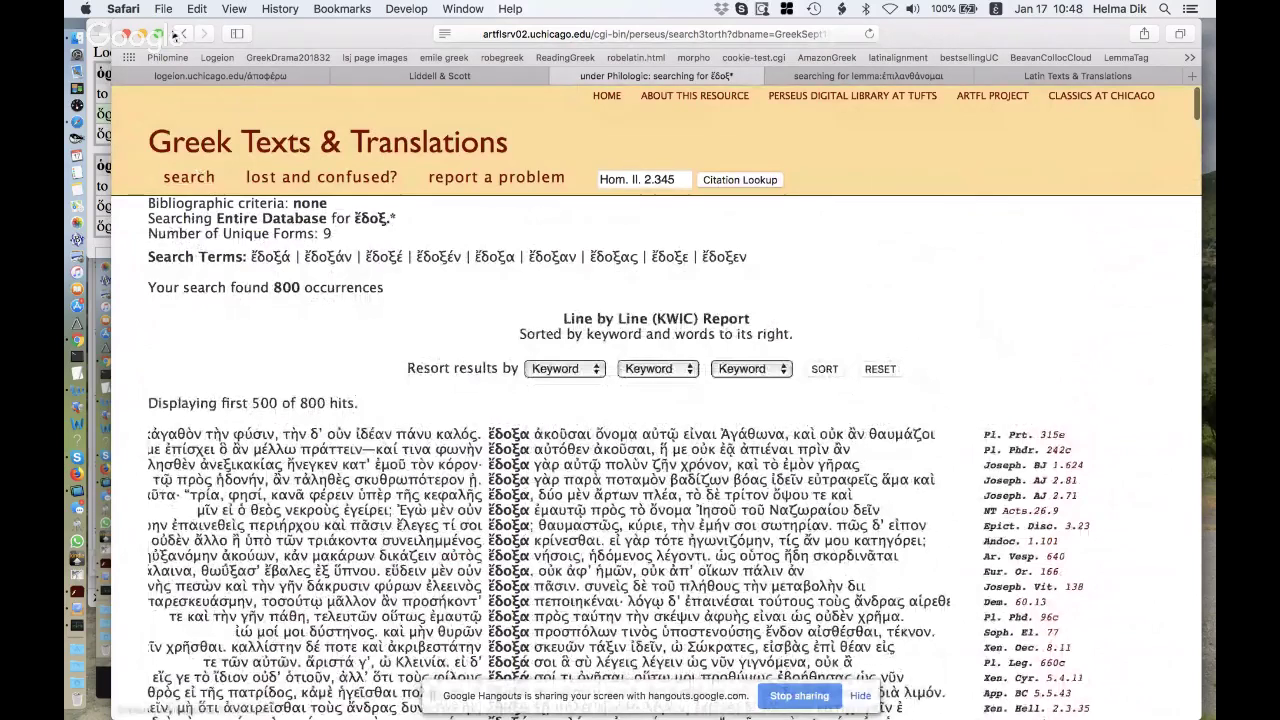
Examine the available criteria for re-sorting the KWIC results without changing them, and go back to the search form.
{"action": "left_click", "coordinate": [565, 368]}
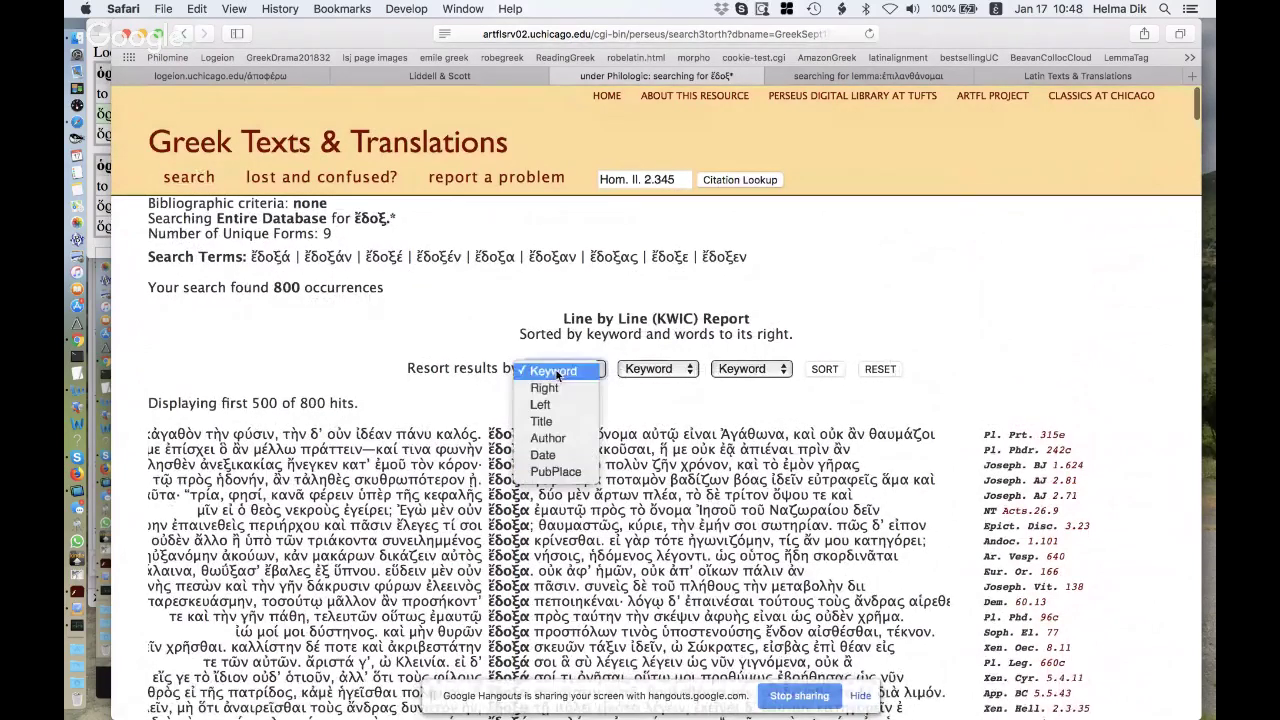
{"action": "left_click", "coordinate": [560, 368]}
{"action": "left_click", "coordinate": [660, 369]}
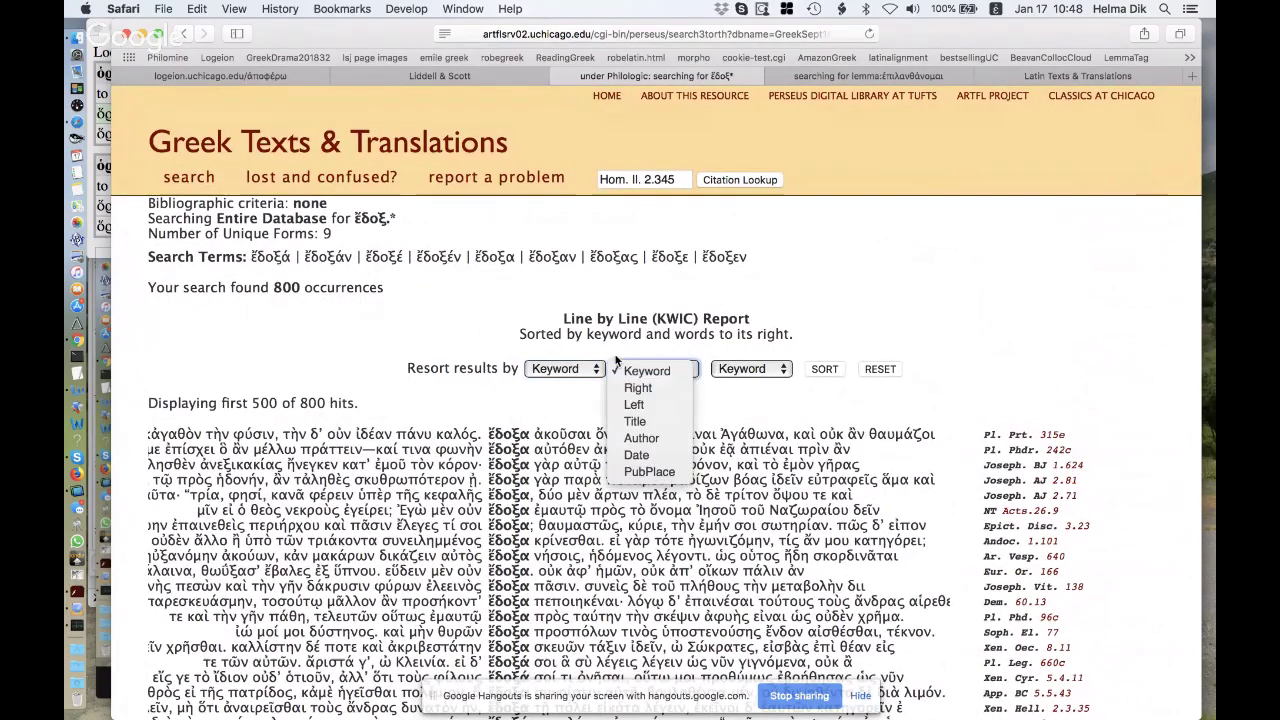
{"action": "left_click", "coordinate": [655, 369]}
{"action": "left_click", "coordinate": [183, 37]}
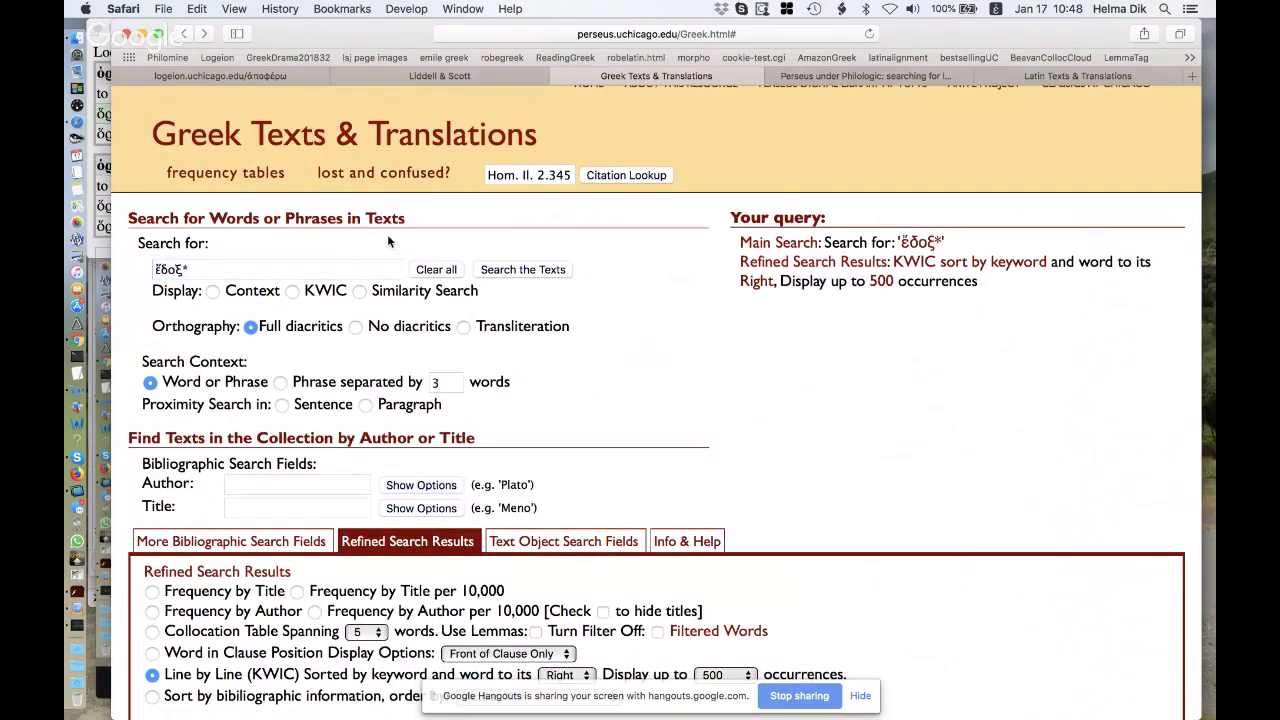
Search the texts for ἔδοξ* as a Collocation Table spanning 5 words with Use Lemmas enabled.
{"action": "scroll", "coordinate": [701, 375], "scroll_direction": "down", "scroll_amount": 1}
{"action": "scroll", "coordinate": [701, 375], "scroll_direction": "down", "scroll_amount": 3}
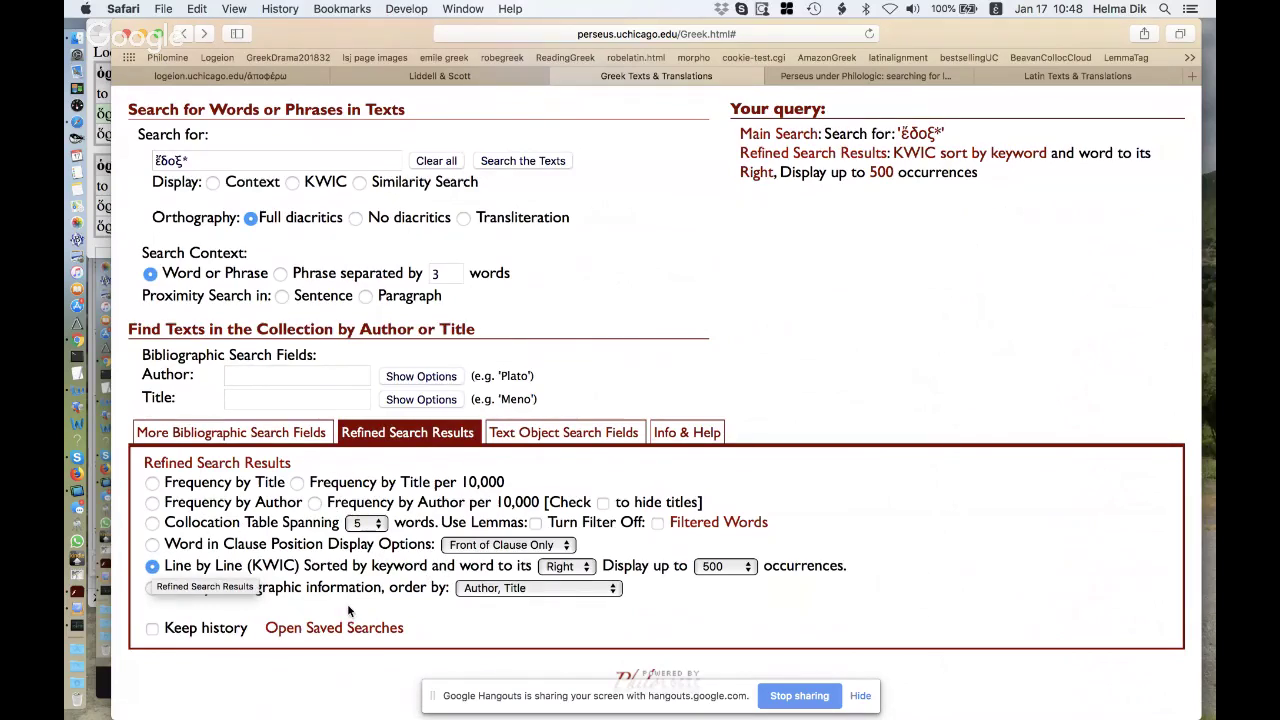
{"action": "left_click", "coordinate": [314, 502]}
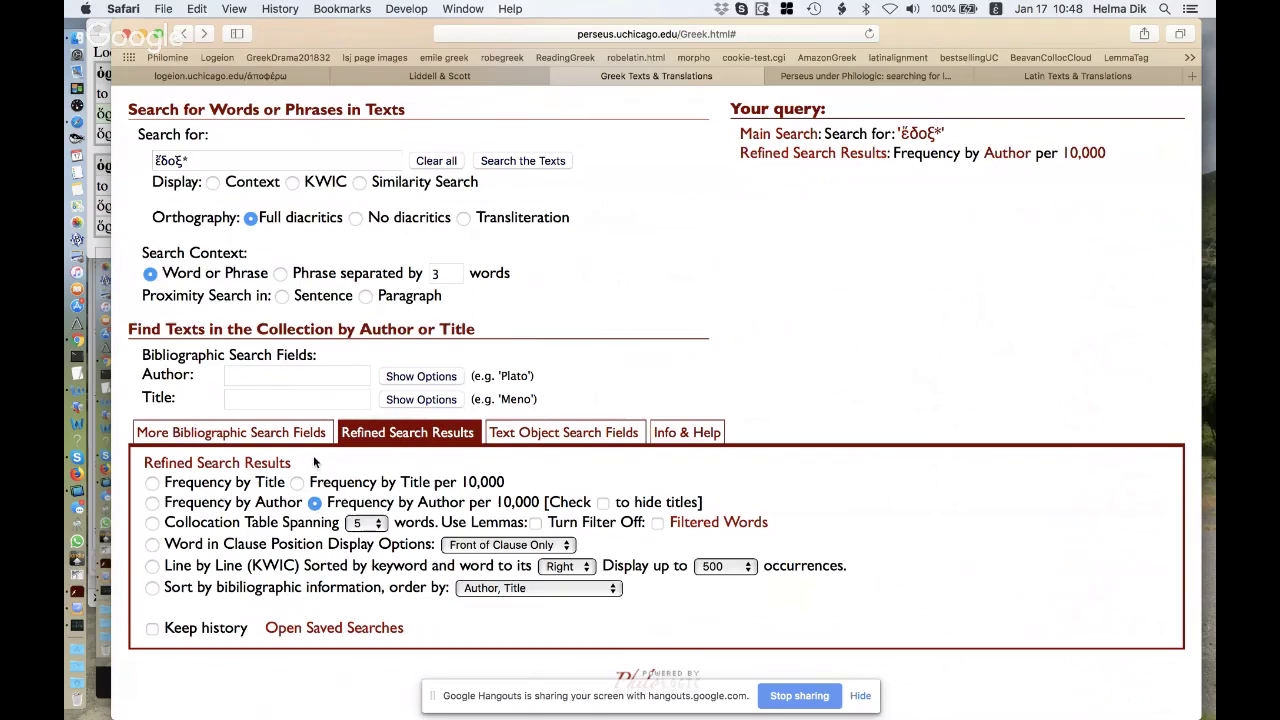
{"action": "left_click", "coordinate": [151, 523]}
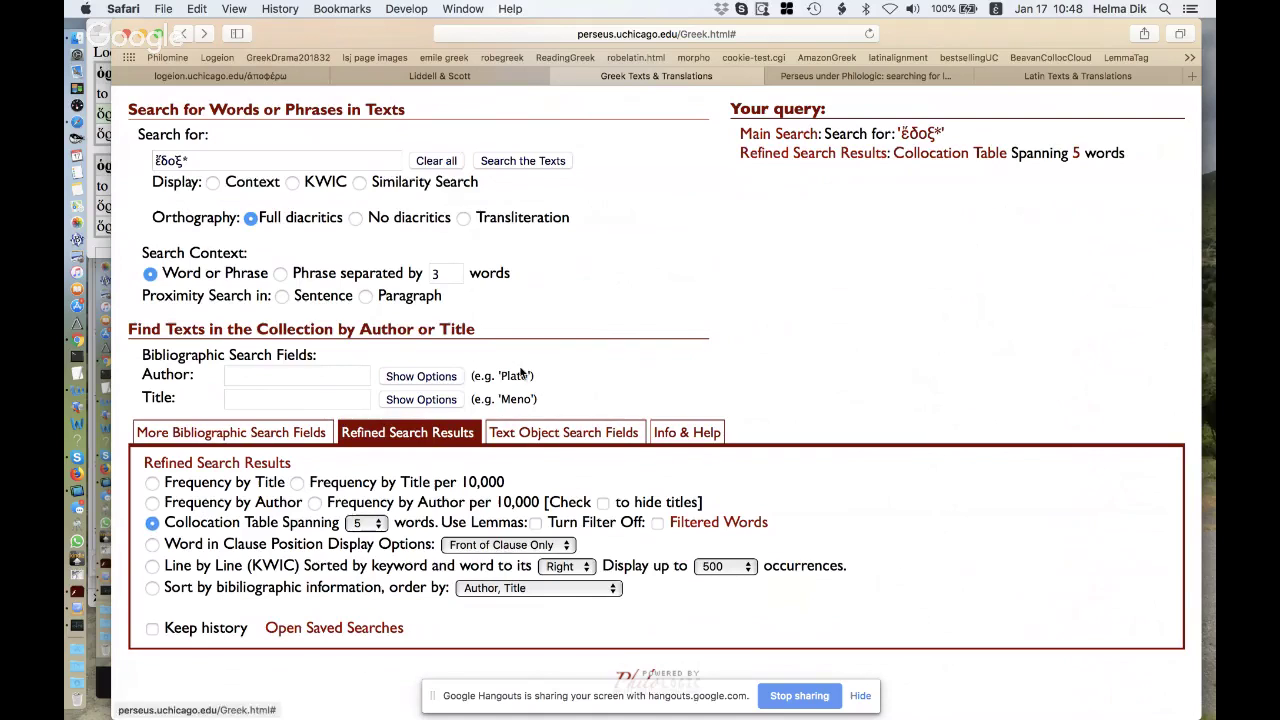
{"action": "left_click", "coordinate": [536, 523]}
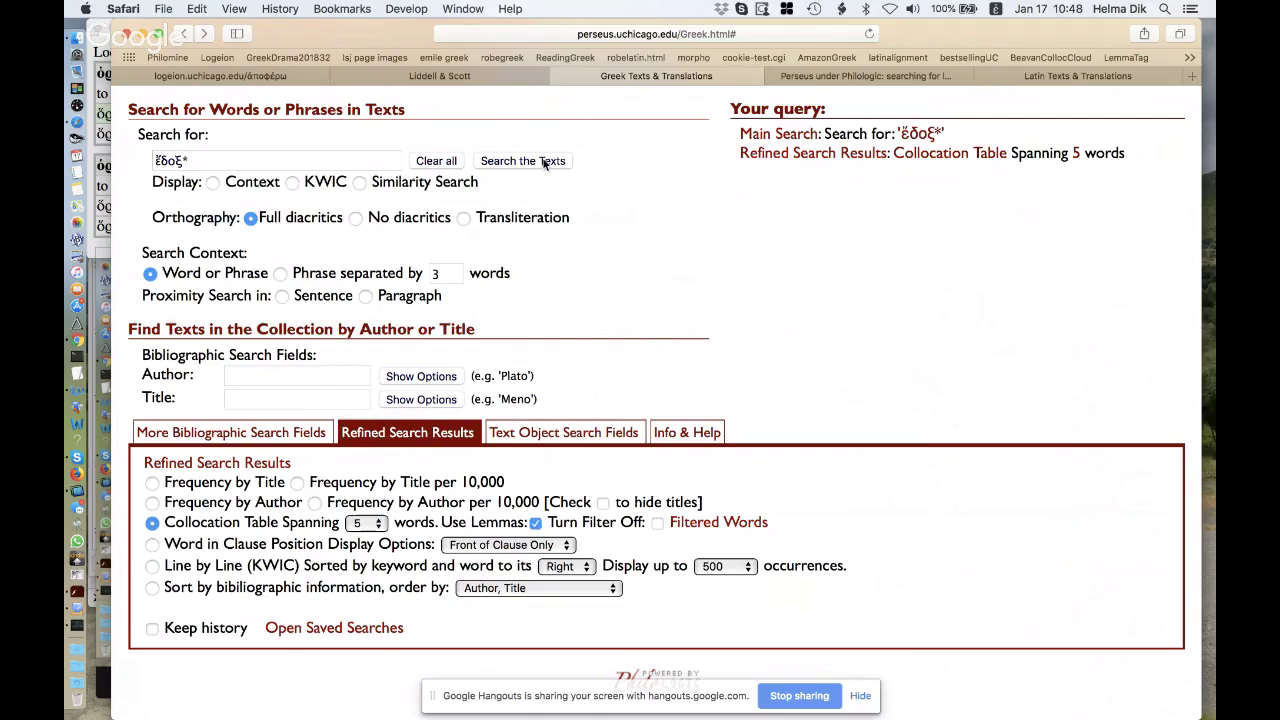
{"action": "left_click", "coordinate": [545, 163]}
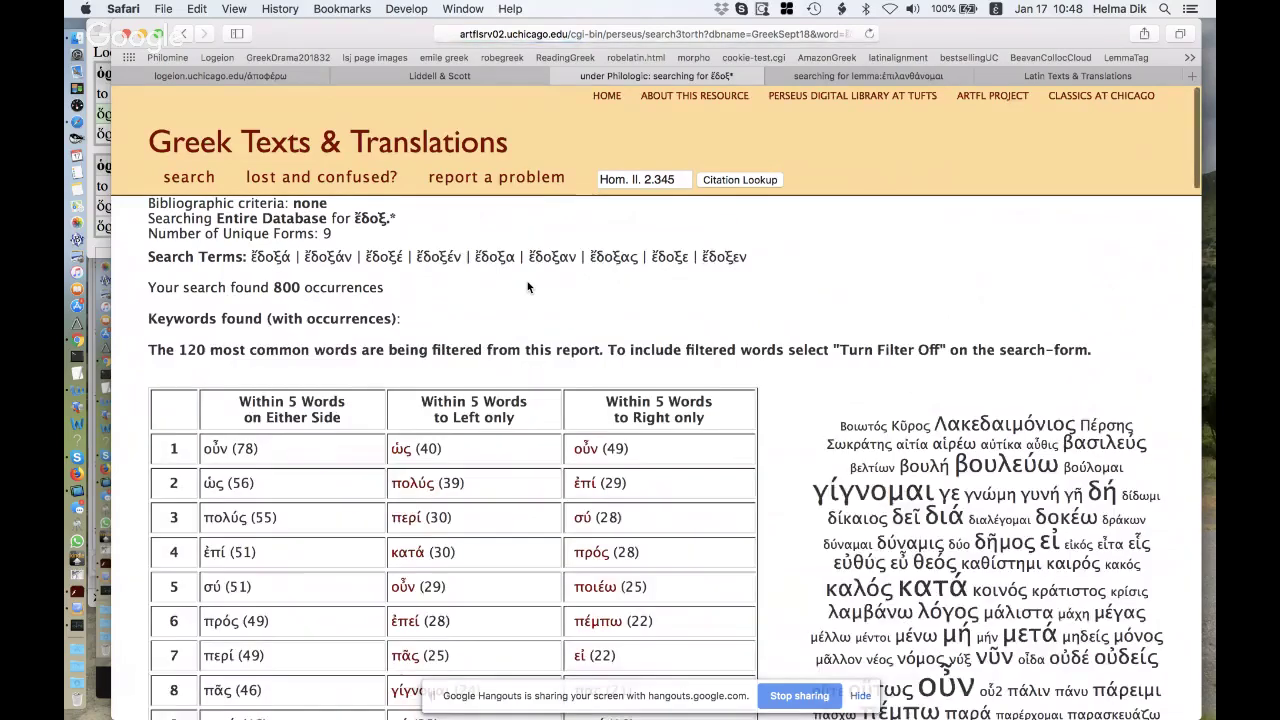
Examine the collocation table and word cloud for ἔδοξ*, and look up δίκαιος from the cloud.
{"action": "scroll", "coordinate": [528, 288], "scroll_direction": "down", "scroll_amount": 3}
{"action": "scroll", "coordinate": [528, 288], "scroll_direction": "down", "scroll_amount": 3}
{"action": "scroll", "coordinate": [1131, 387], "scroll_direction": "down", "scroll_amount": 3}
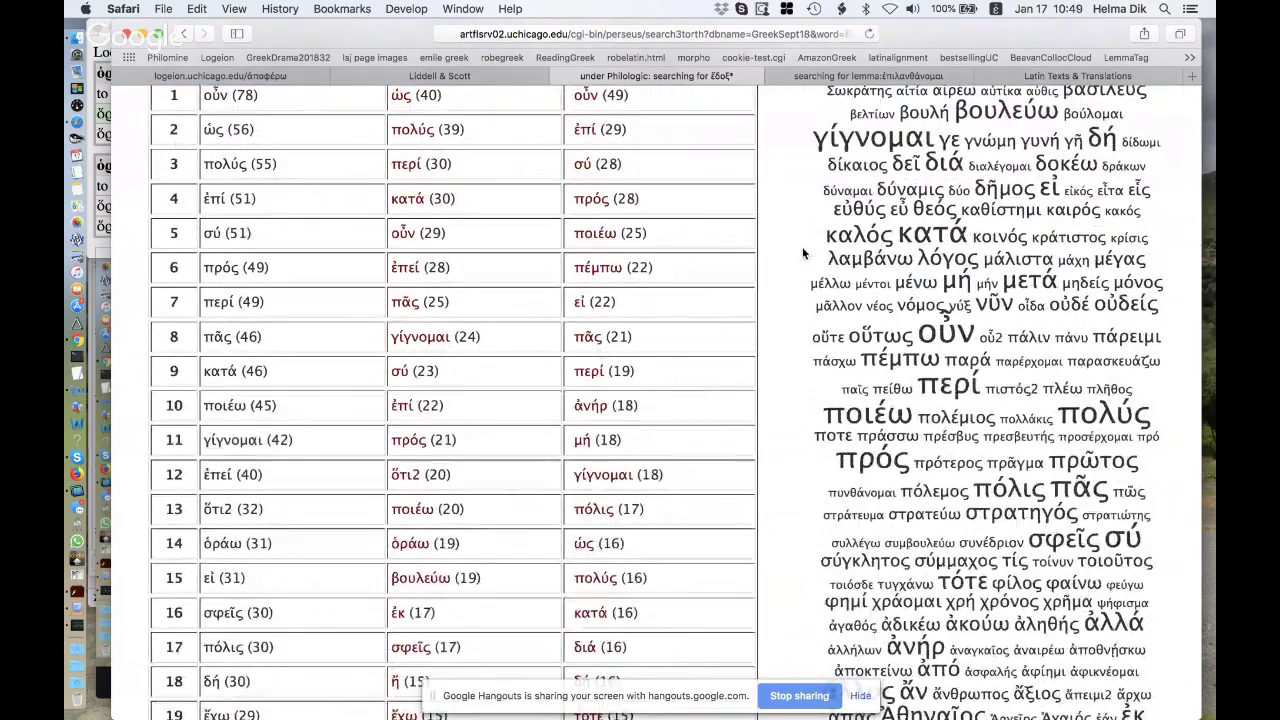
{"action": "scroll", "coordinate": [802, 253], "scroll_direction": "up", "scroll_amount": 1}
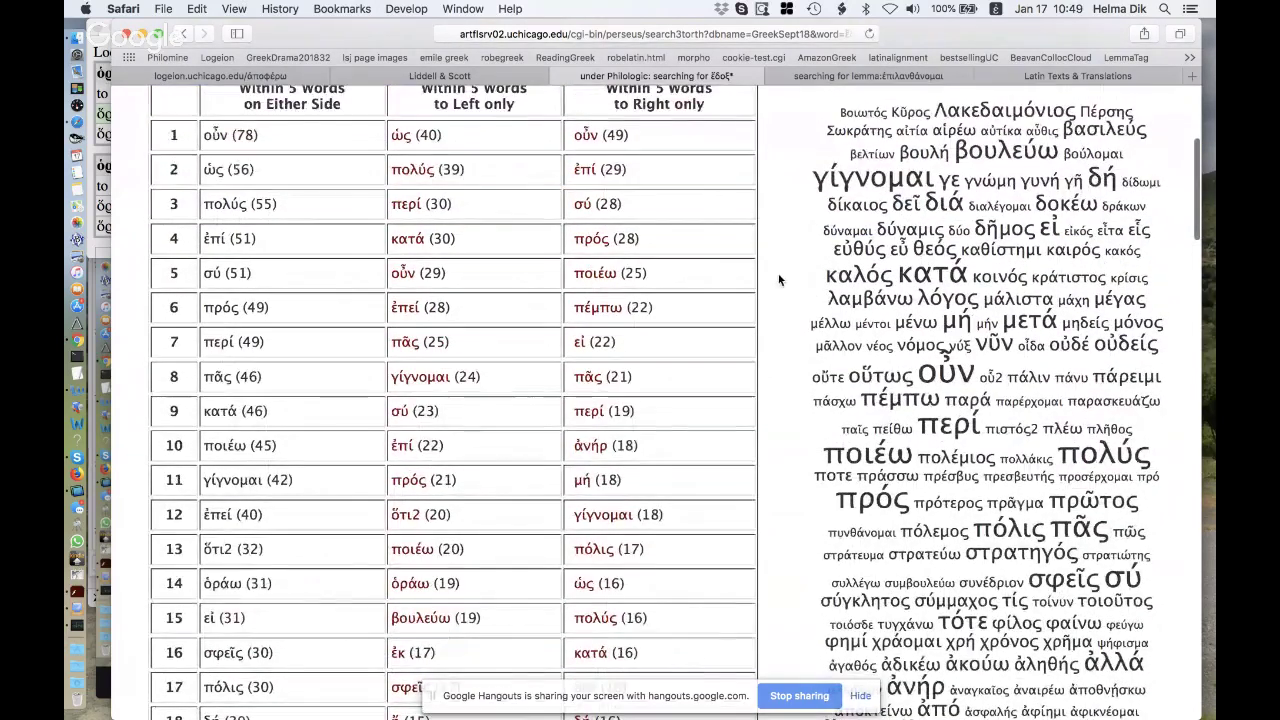
{"action": "scroll", "coordinate": [953, 388], "scroll_direction": "up", "scroll_amount": 2}
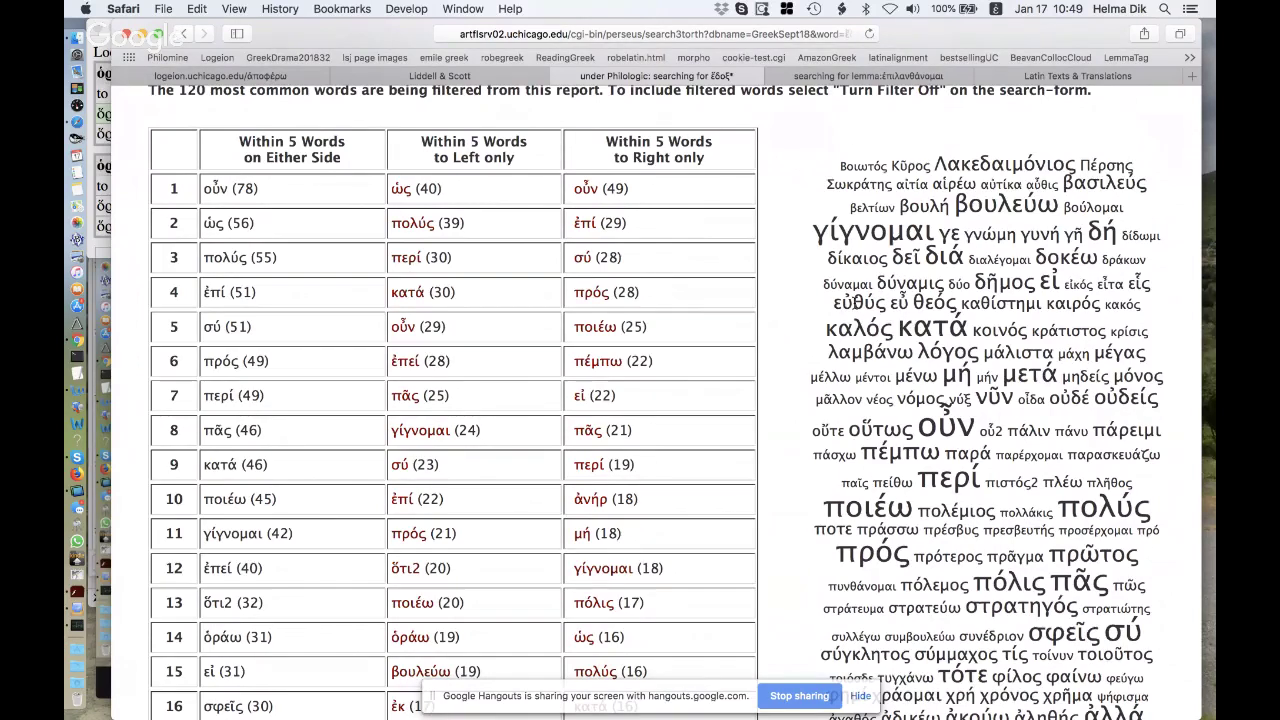
{"action": "scroll", "coordinate": [676, 383], "scroll_direction": "up", "scroll_amount": 2}
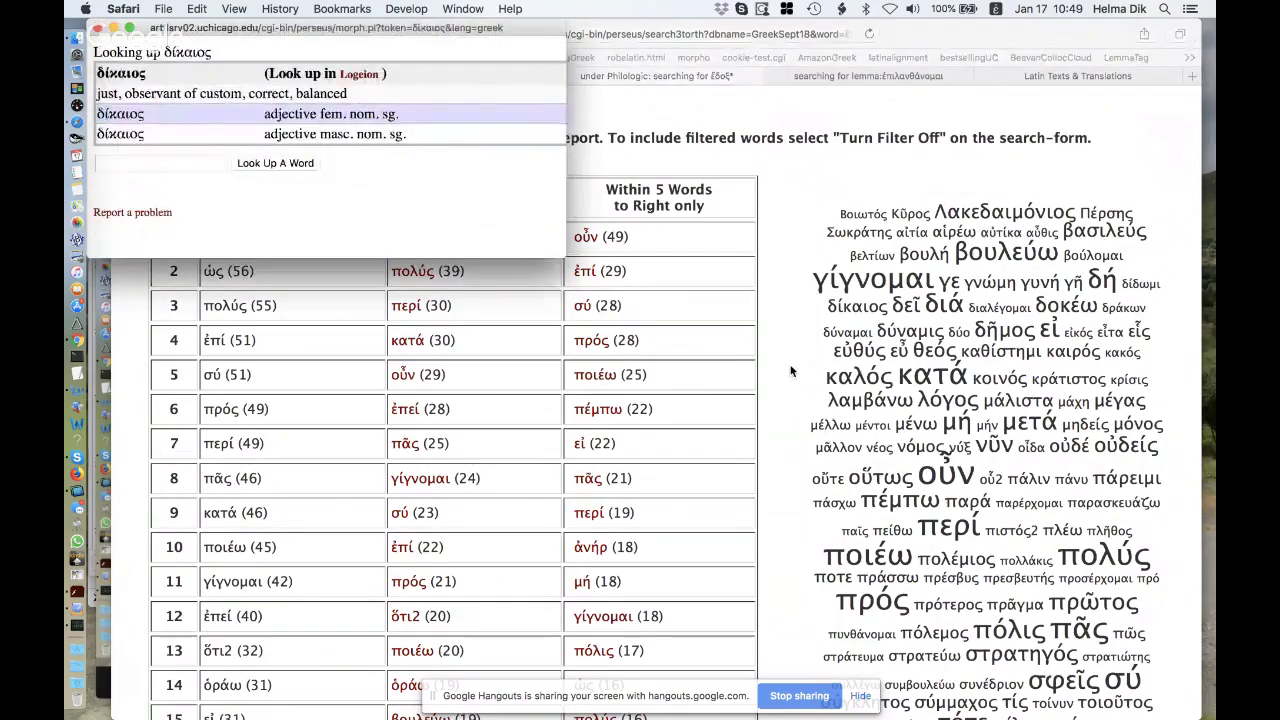
Open the passages where ποιέω occurs within five words to the right of ἔδοξ* and read through them.
{"action": "left_click", "coordinate": [607, 376]}
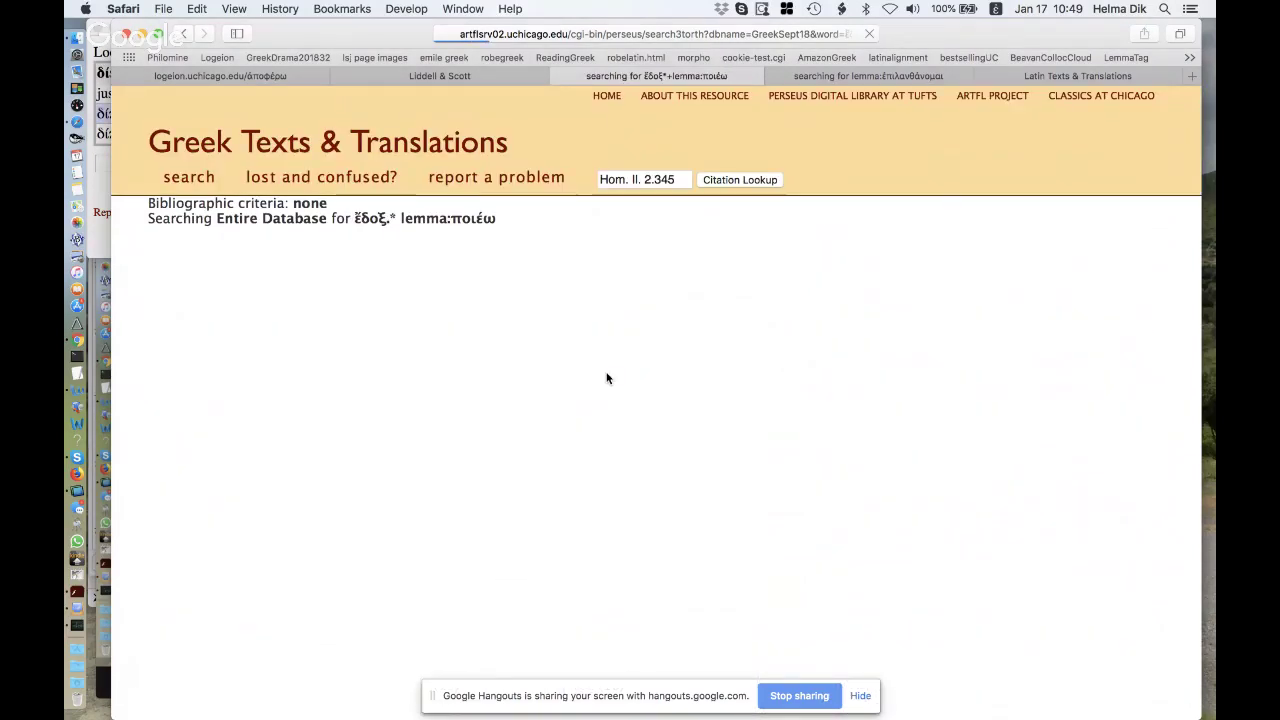
{"action": "scroll", "coordinate": [675, 292], "scroll_direction": "down", "scroll_amount": 3}
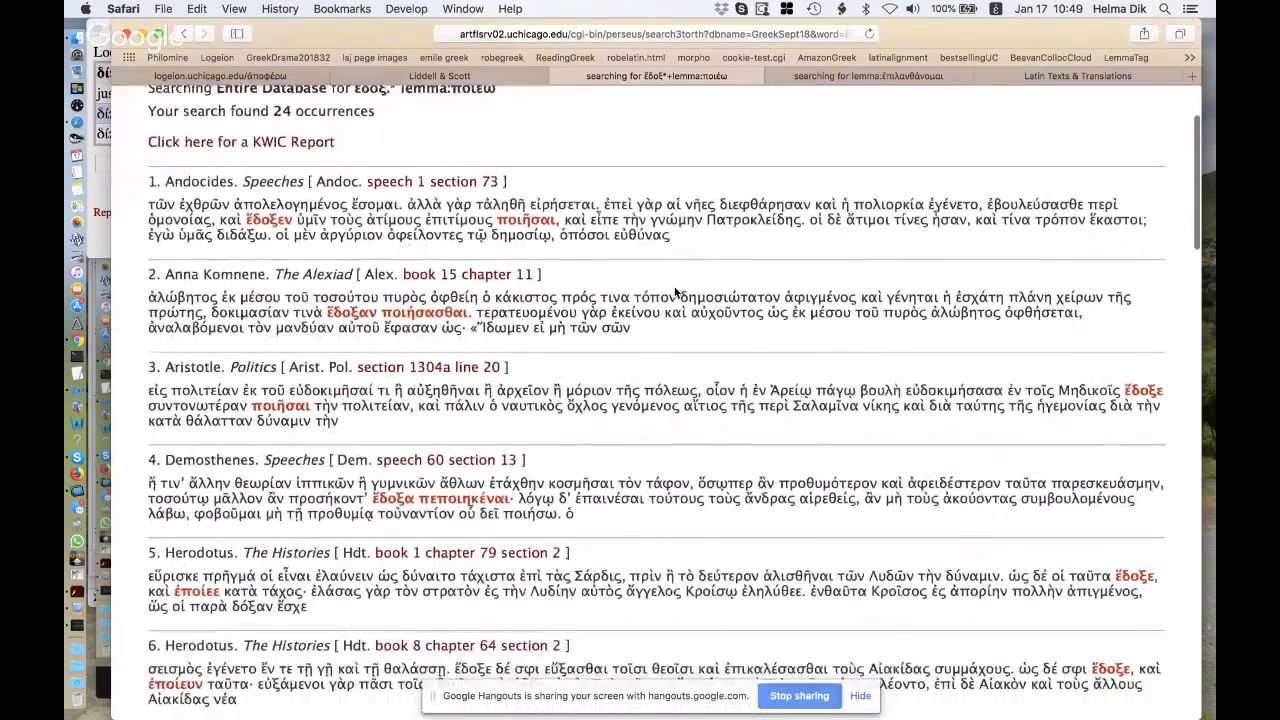
{"action": "scroll", "coordinate": [675, 292], "scroll_direction": "down", "scroll_amount": 1}
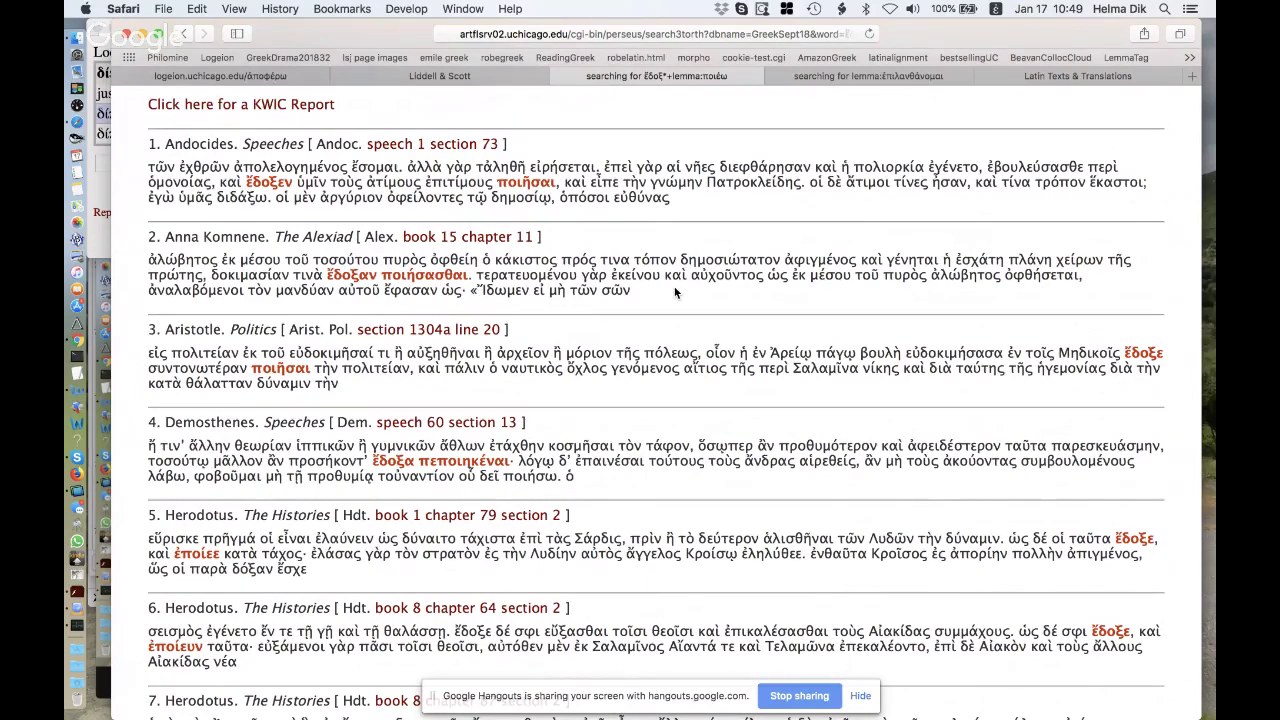
{"action": "scroll", "coordinate": [675, 292], "scroll_direction": "down", "scroll_amount": 4}
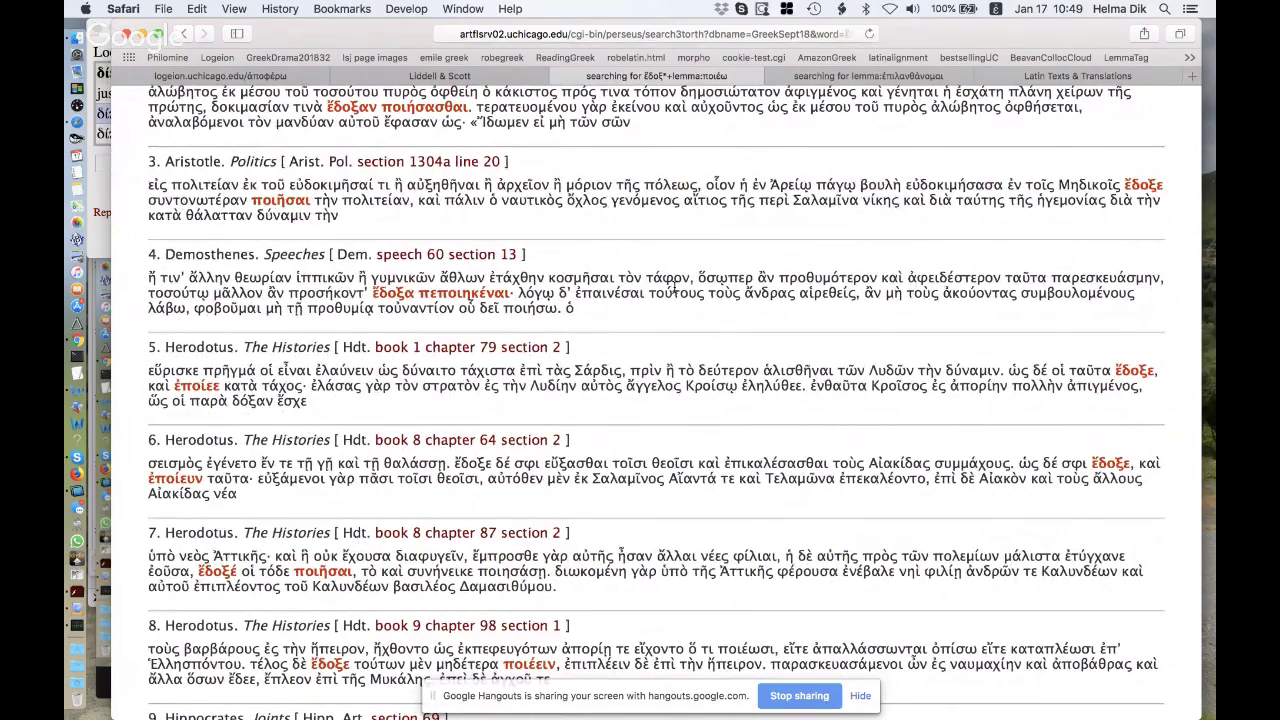
{"action": "scroll", "coordinate": [675, 292], "scroll_direction": "up", "scroll_amount": 1}
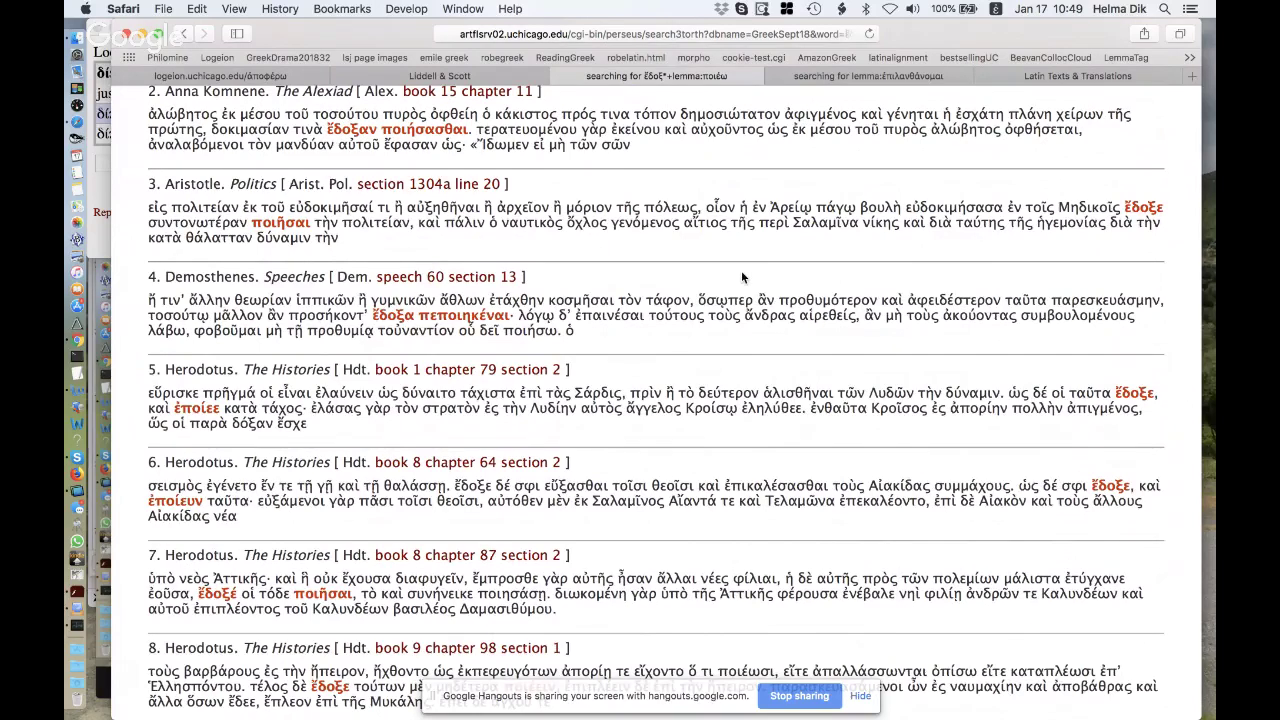
{"action": "scroll", "coordinate": [741, 270], "scroll_direction": "up", "scroll_amount": 5}
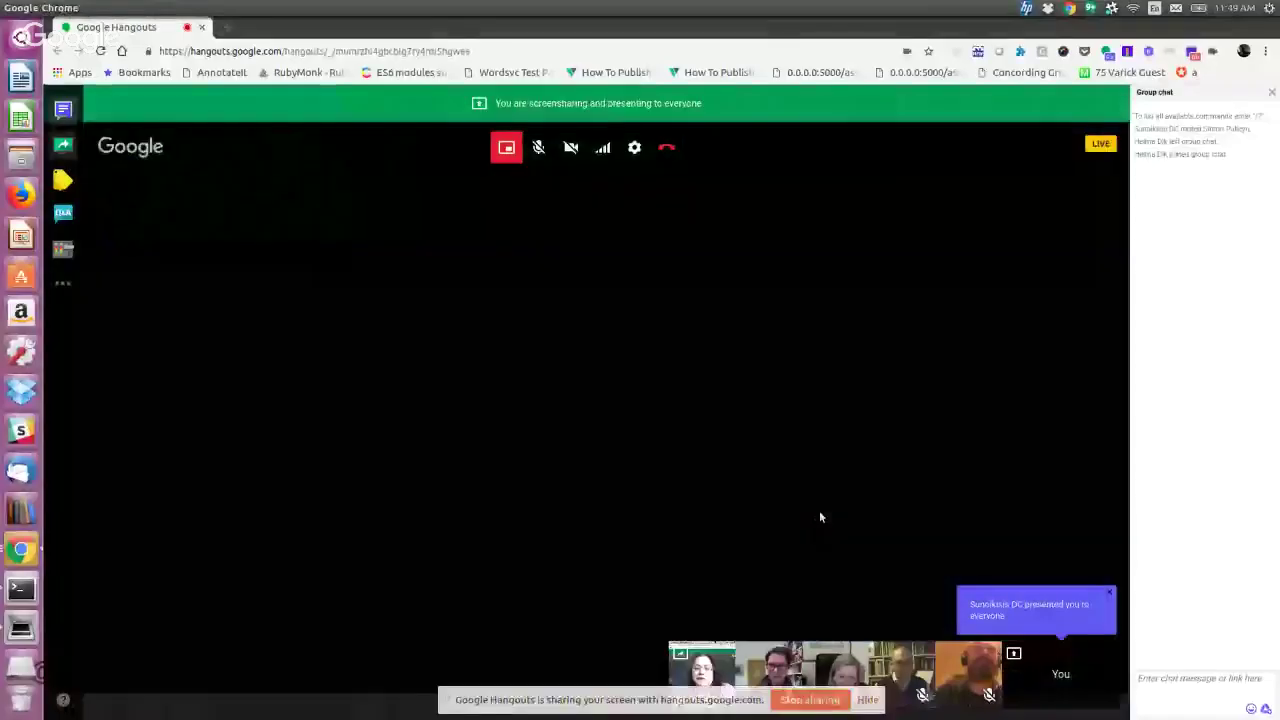
{"action": "key", "text": "alt+Tab"}
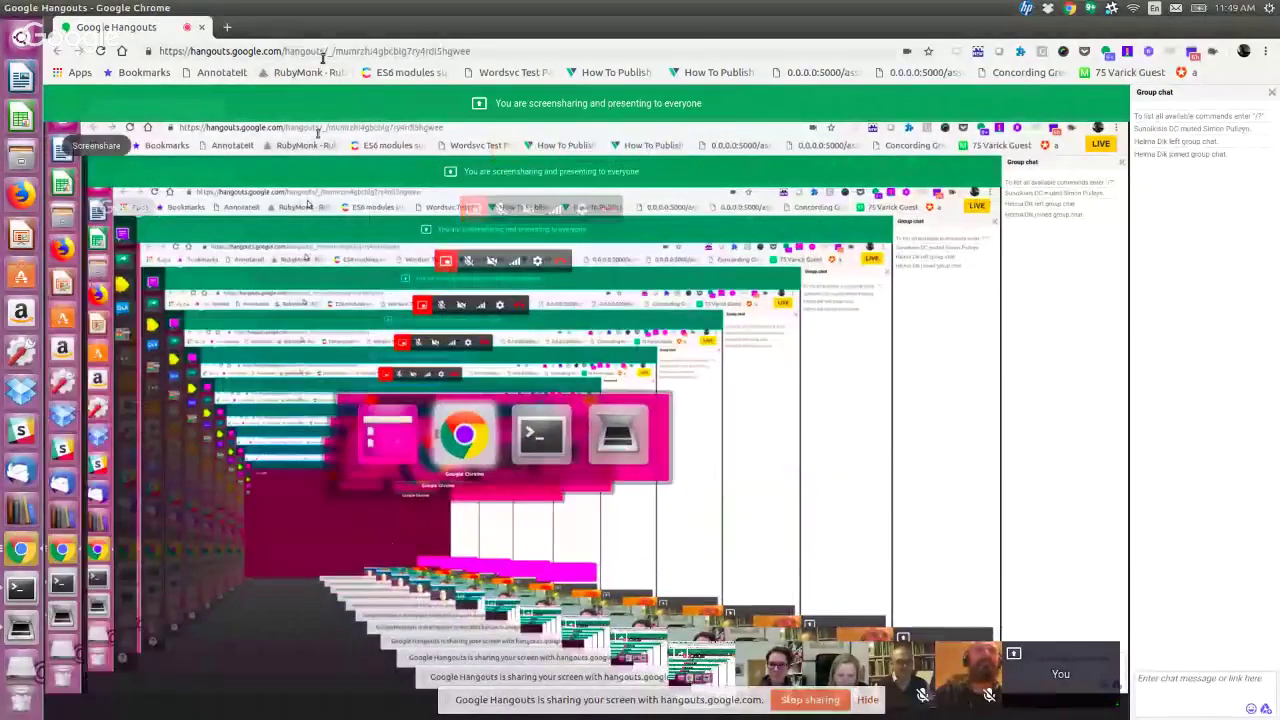
{"action": "left_click", "coordinate": [20, 549]}
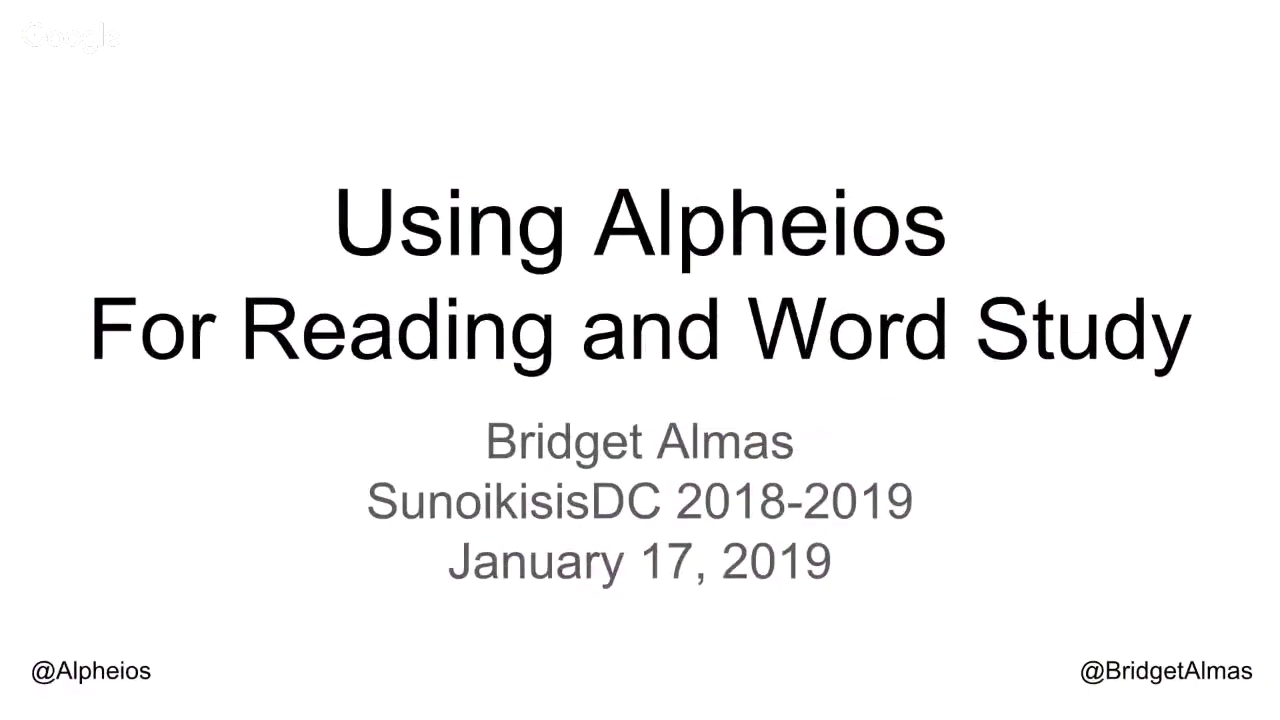
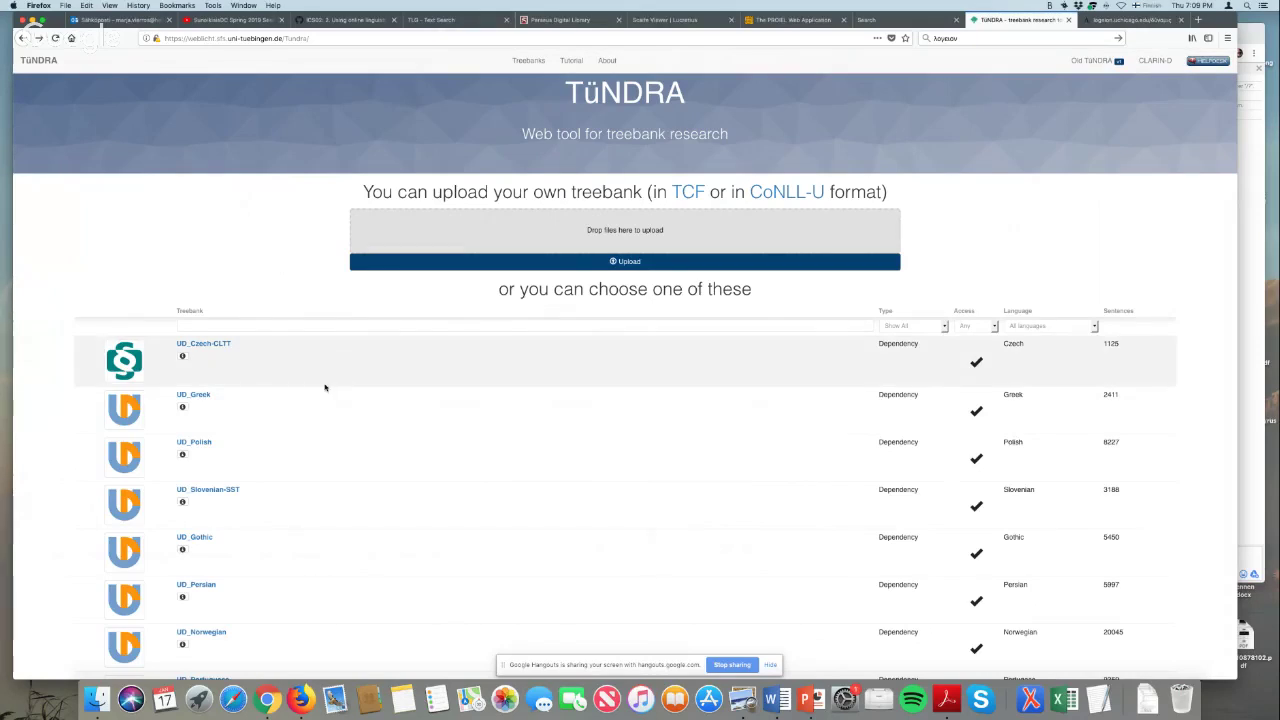
Find the Perseus Latin treebank in the TüNDRA treebank list and open it.
{"action": "scroll", "coordinate": [324, 387], "scroll_direction": "down", "scroll_amount": 10}
{"action": "scroll", "coordinate": [324, 387], "scroll_direction": "down", "scroll_amount": 15}
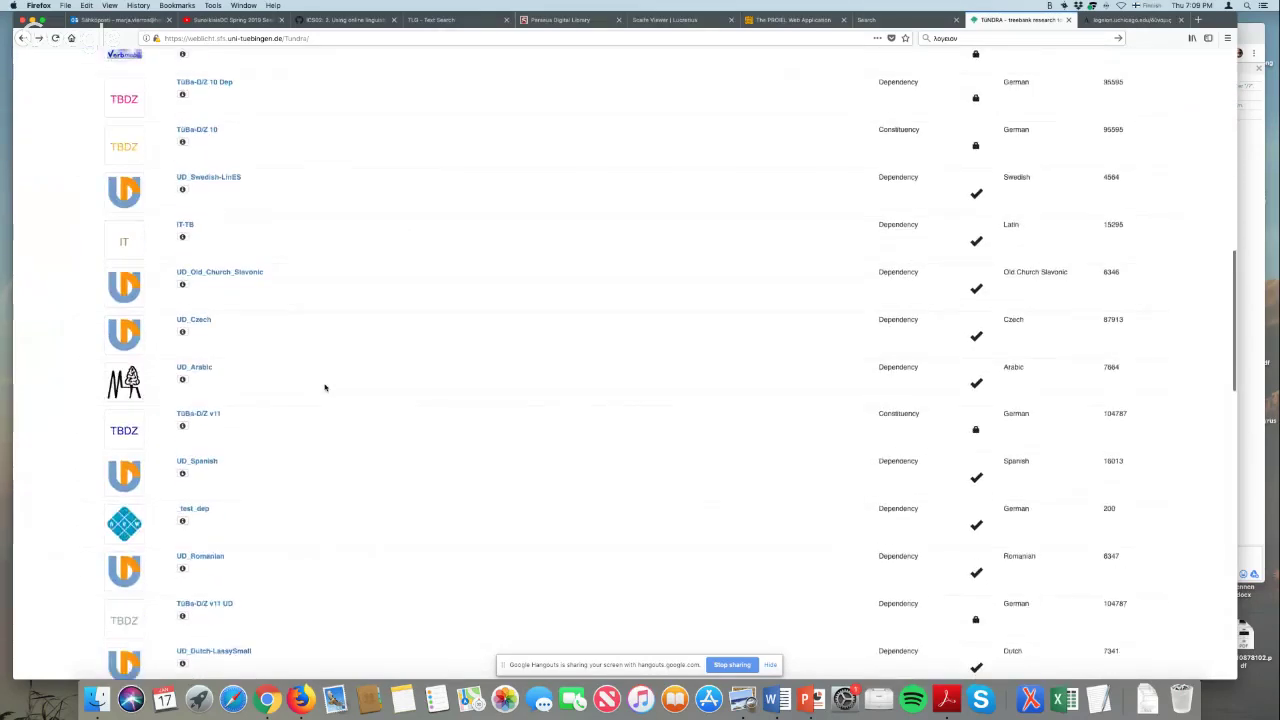
{"action": "scroll", "coordinate": [324, 387], "scroll_direction": "down", "scroll_amount": 15}
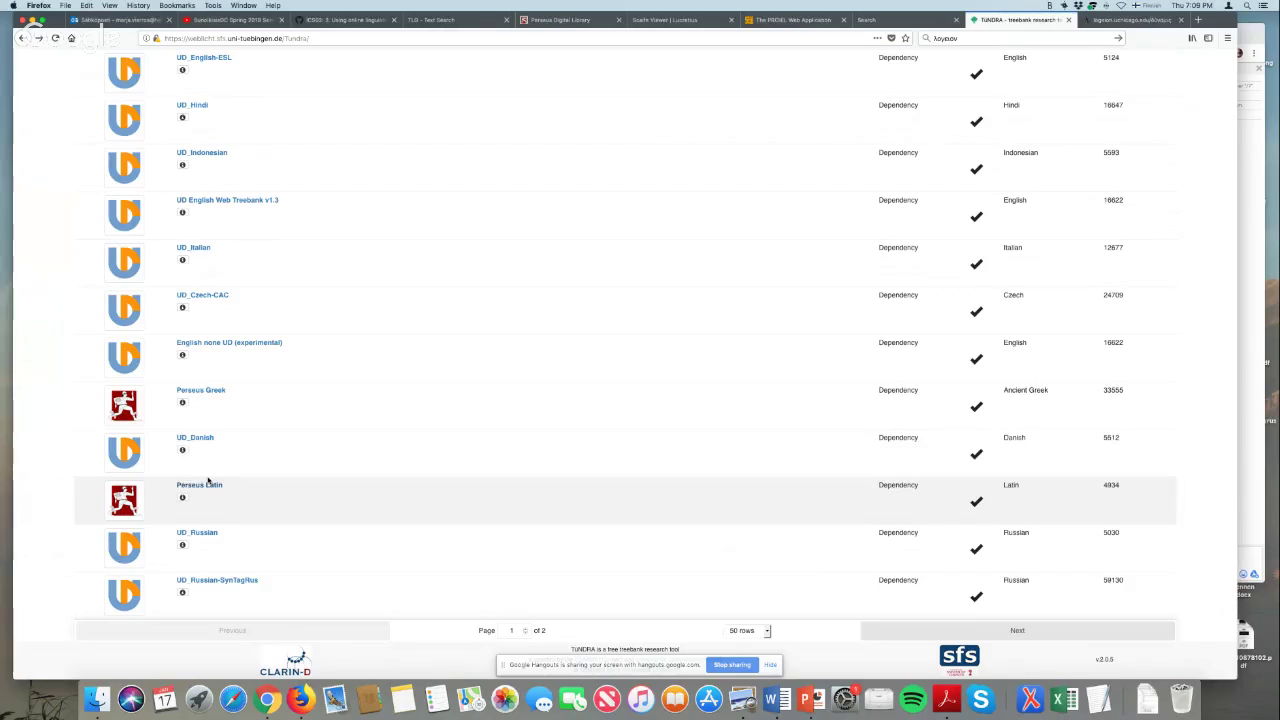
{"action": "key", "text": "super+equal"}
{"action": "key", "text": "super+equal"}
{"action": "key", "text": "super+equal"}
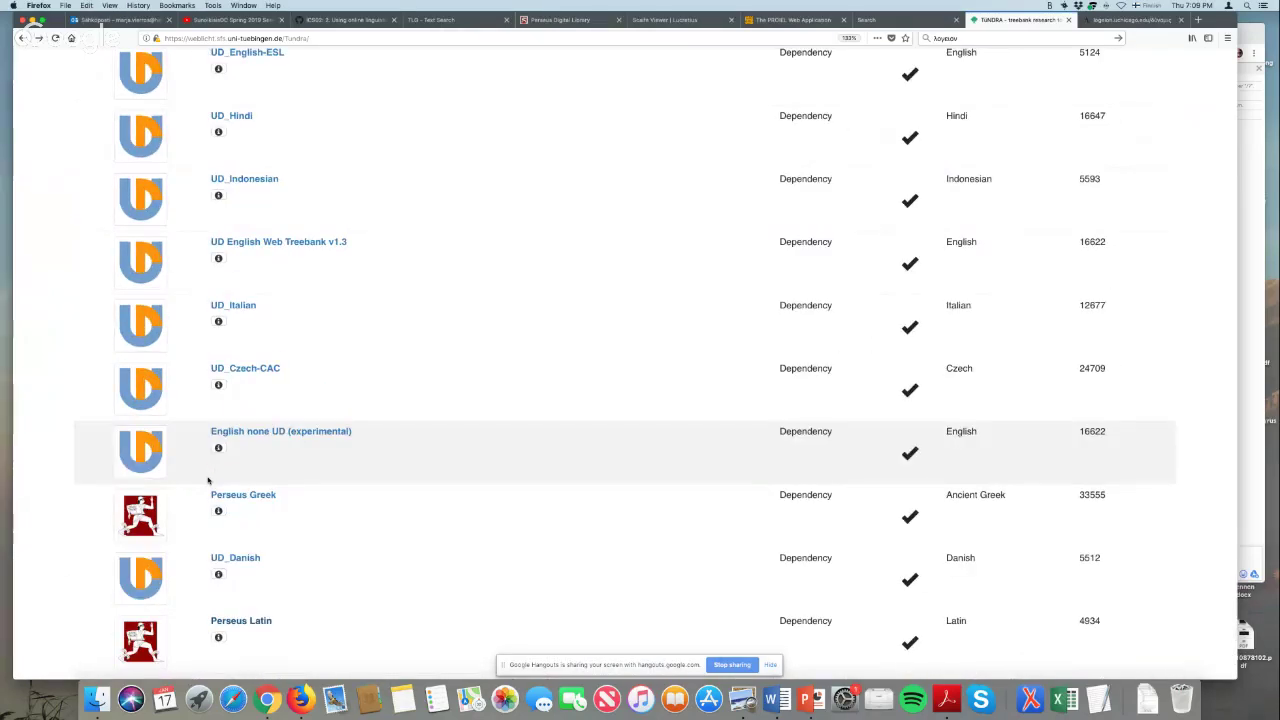
{"action": "scroll", "coordinate": [253, 353], "scroll_direction": "down", "scroll_amount": 3}
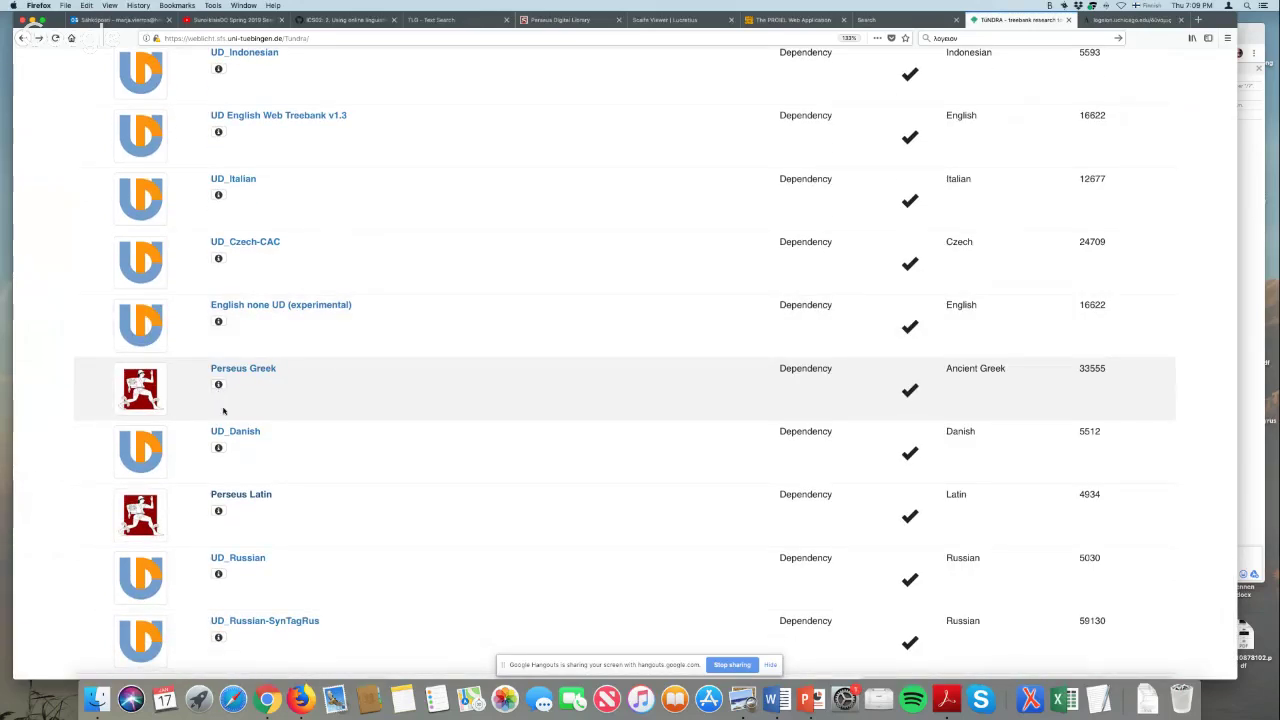
{"action": "left_click", "coordinate": [258, 497]}
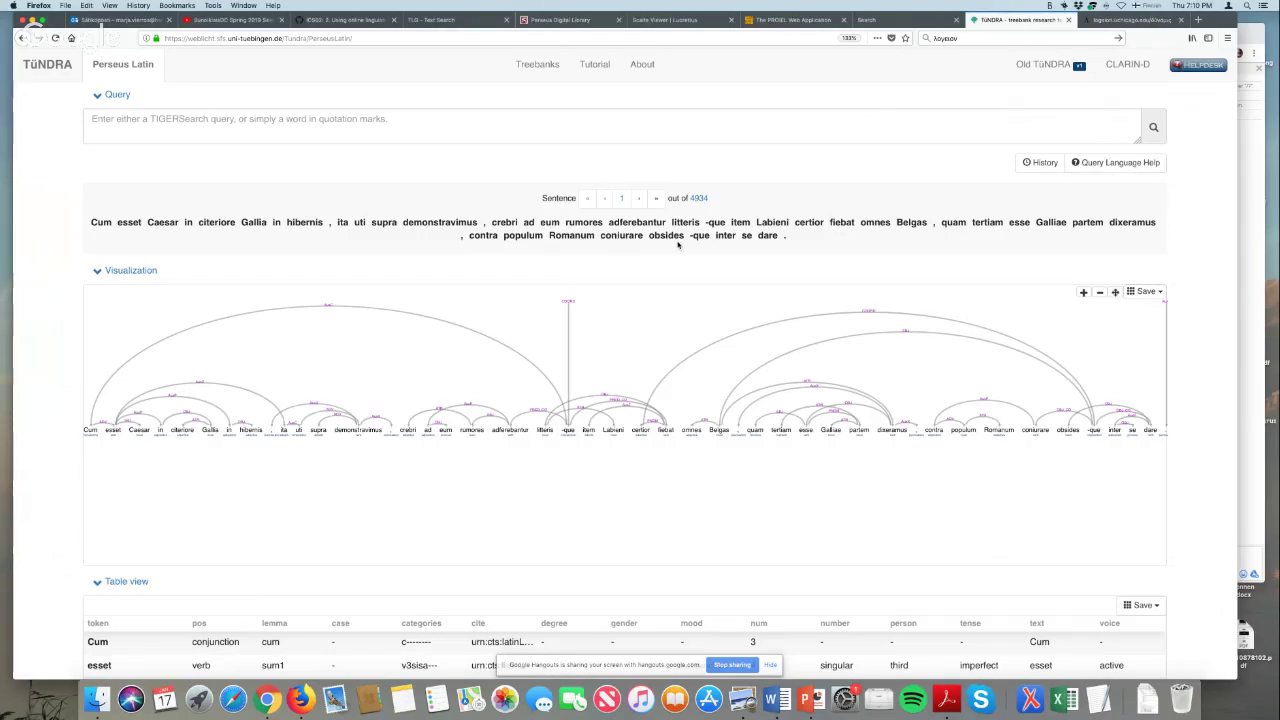
Inspect word annotations in the dependency visualization of the first Perseus Latin sentence and the token attributes in its table view.
{"action": "mouse_move", "coordinate": [515, 431]}
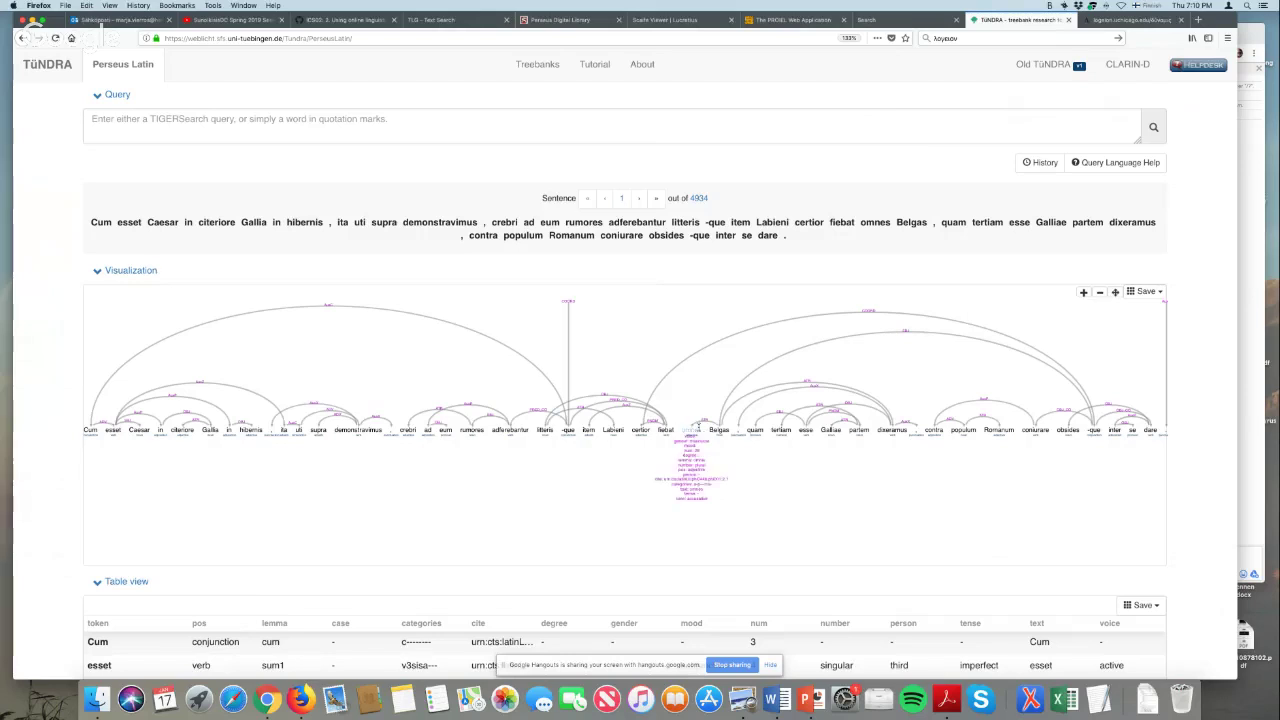
{"action": "mouse_move", "coordinate": [810, 432]}
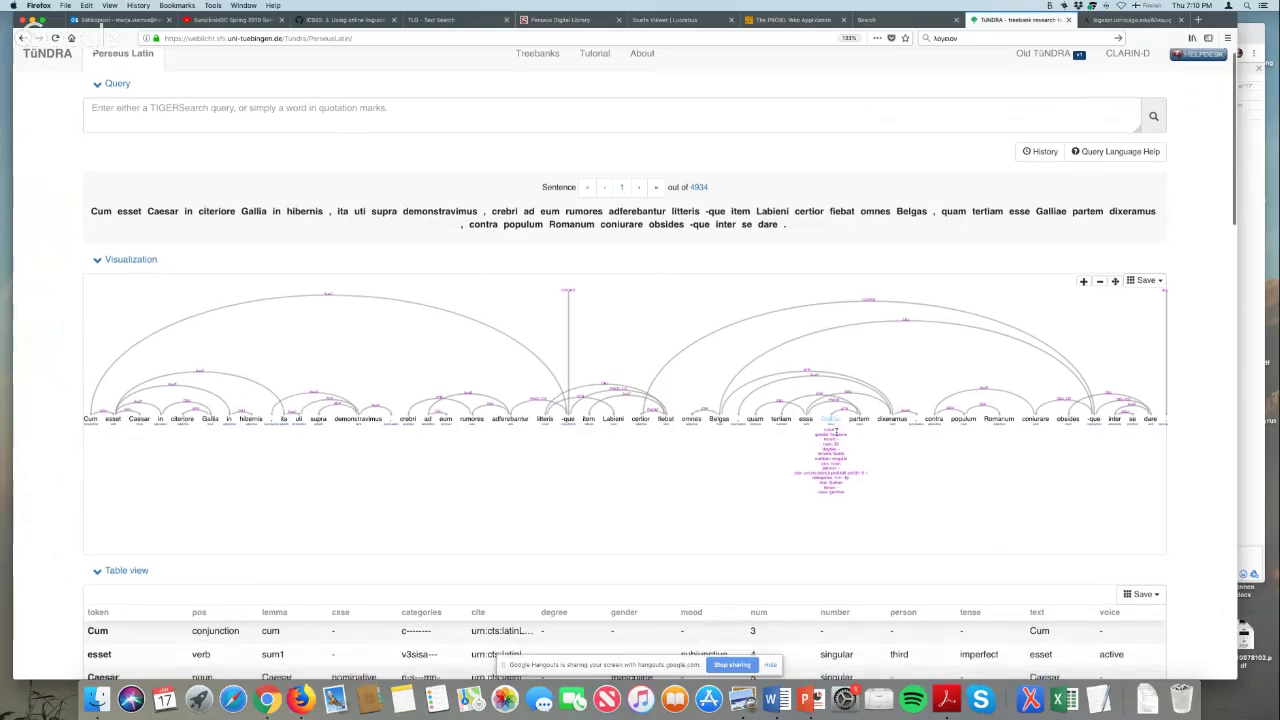
{"action": "scroll", "coordinate": [836, 431], "scroll_direction": "down", "scroll_amount": 7}
{"action": "scroll", "coordinate": [797, 430], "scroll_direction": "down", "scroll_amount": 1}
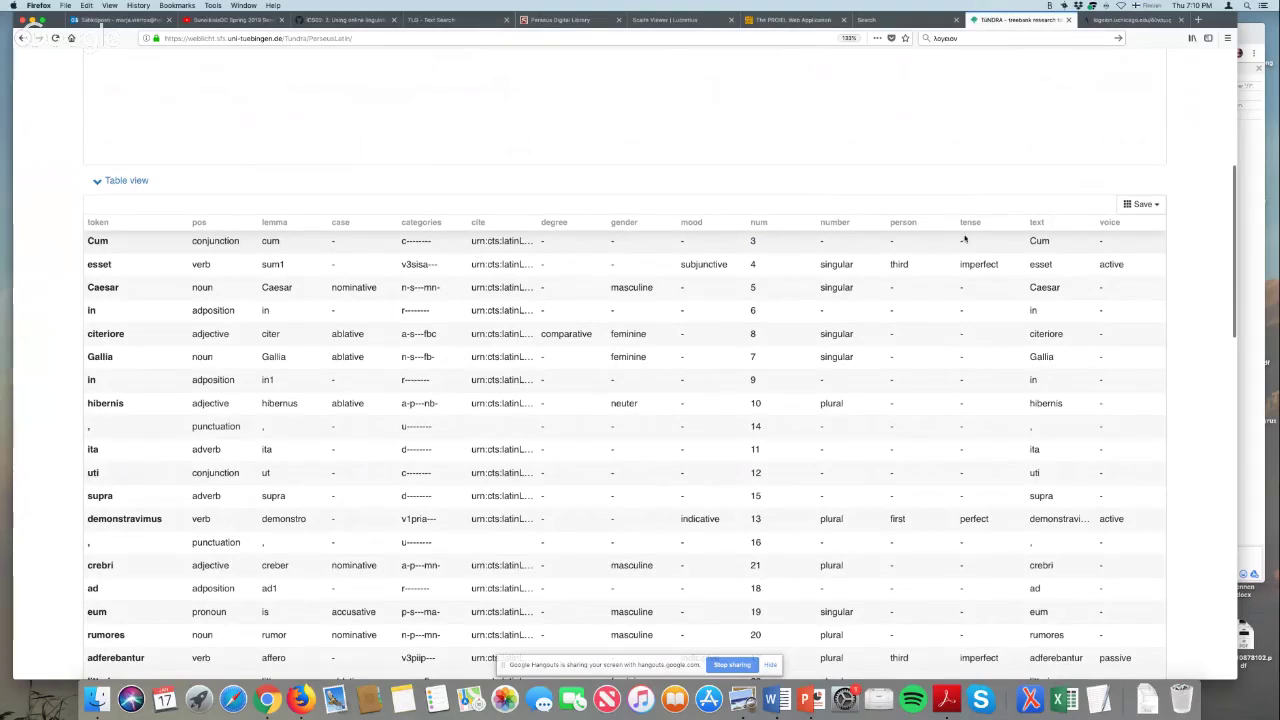
{"action": "scroll", "coordinate": [826, 149], "scroll_direction": "up", "scroll_amount": 3}
{"action": "scroll", "coordinate": [826, 147], "scroll_direction": "up", "scroll_amount": 4}
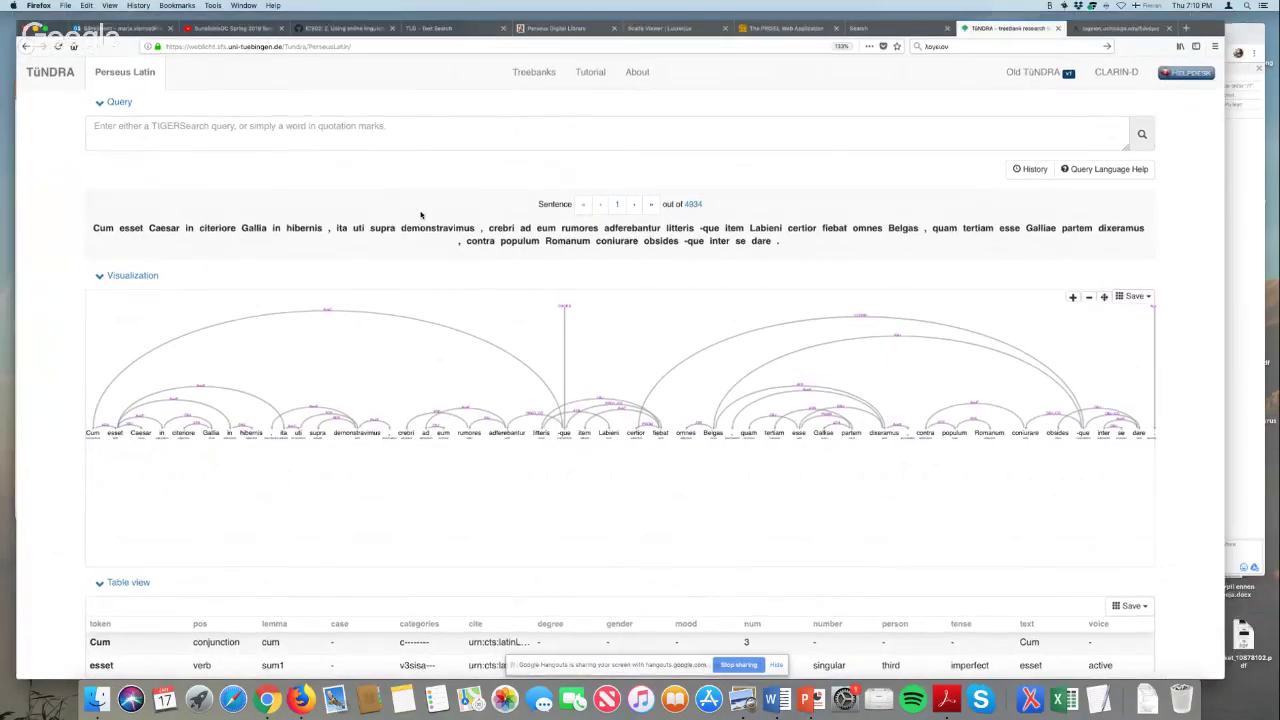
Switch to Word and open the recent document Sunoikisis_2019_session2.
{"action": "key", "text": "ctrl+Up"}
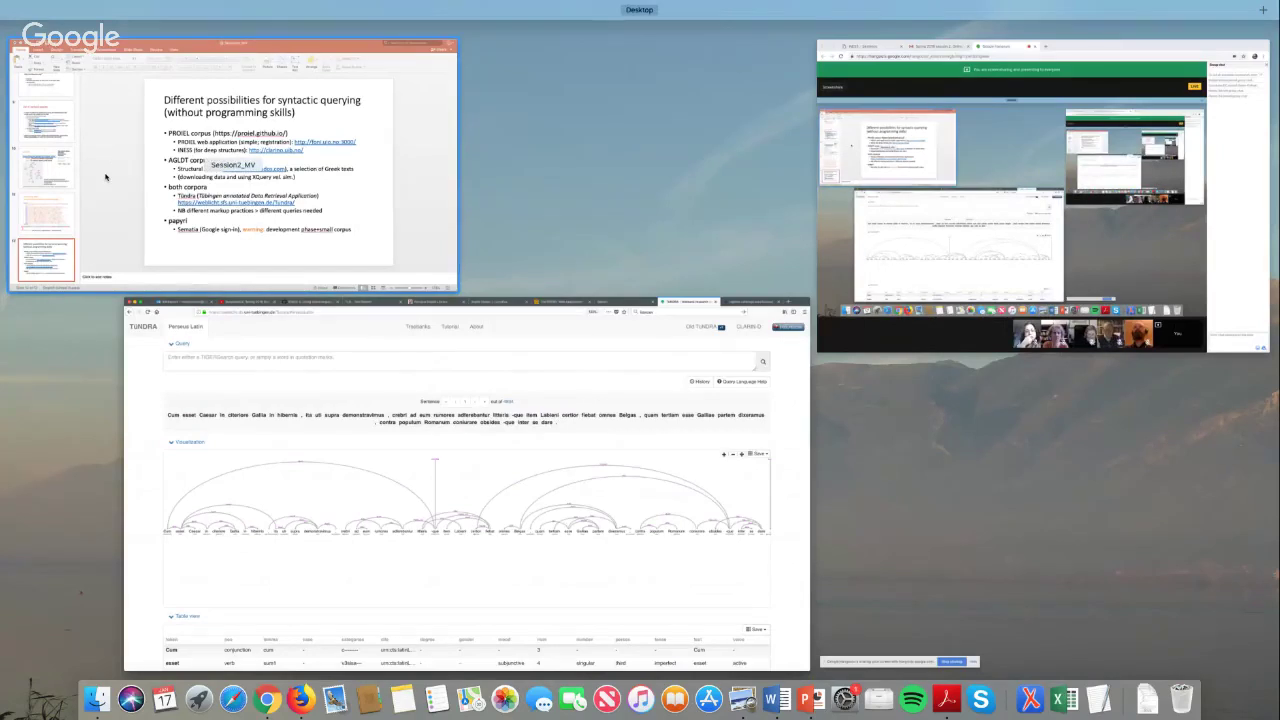
{"action": "left_click", "coordinate": [113, 160]}
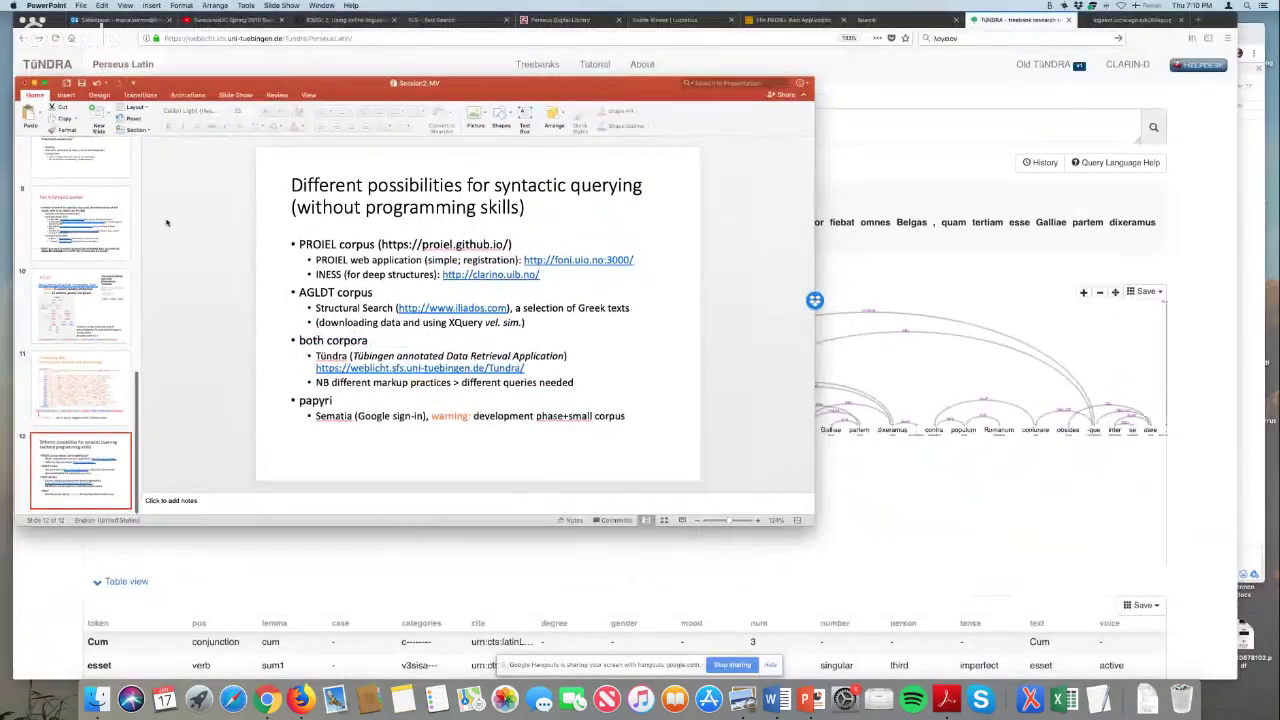
{"action": "left_click", "coordinate": [775, 699]}
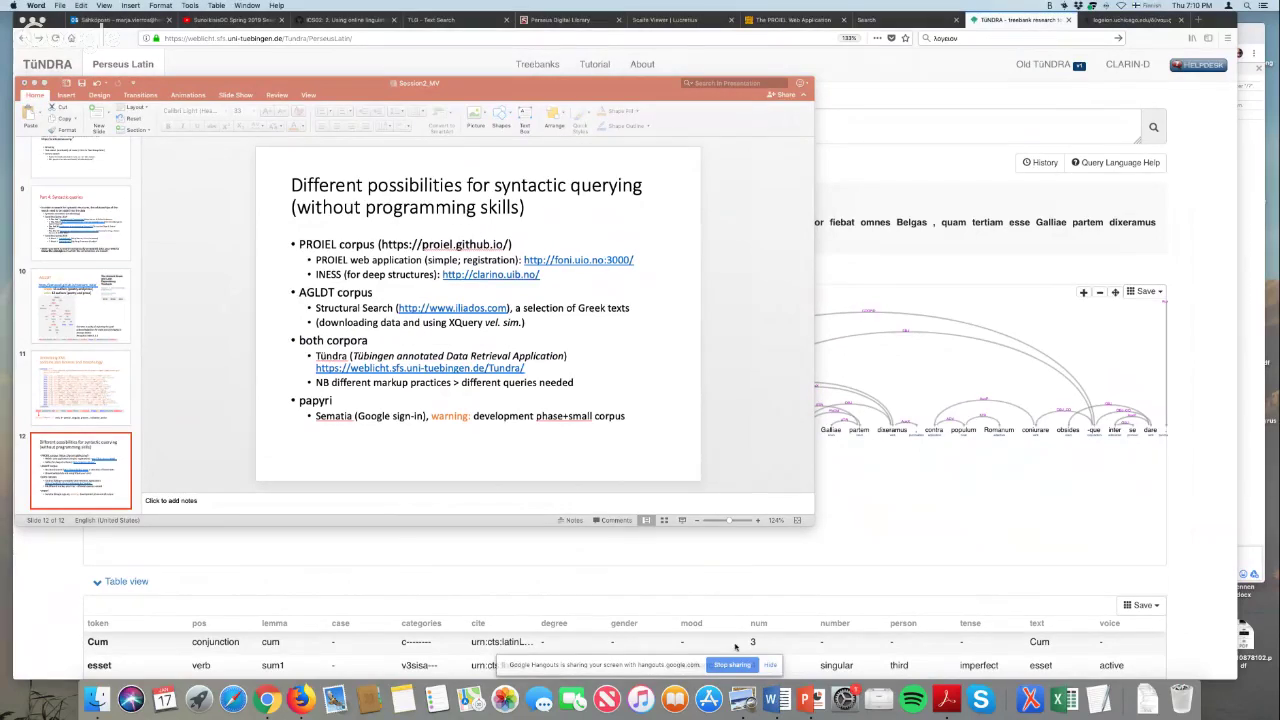
{"action": "left_click", "coordinate": [60, 5]}
{"action": "mouse_move", "coordinate": [68, 45]}
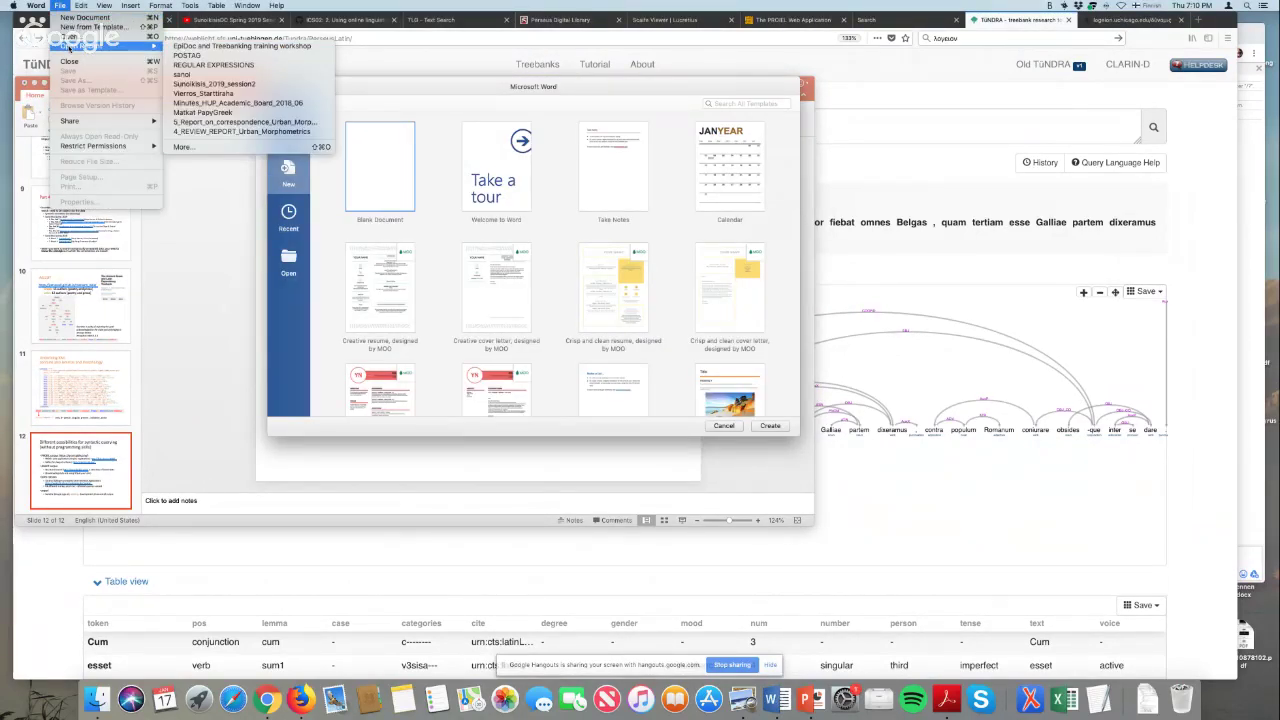
{"action": "left_click", "coordinate": [192, 85]}
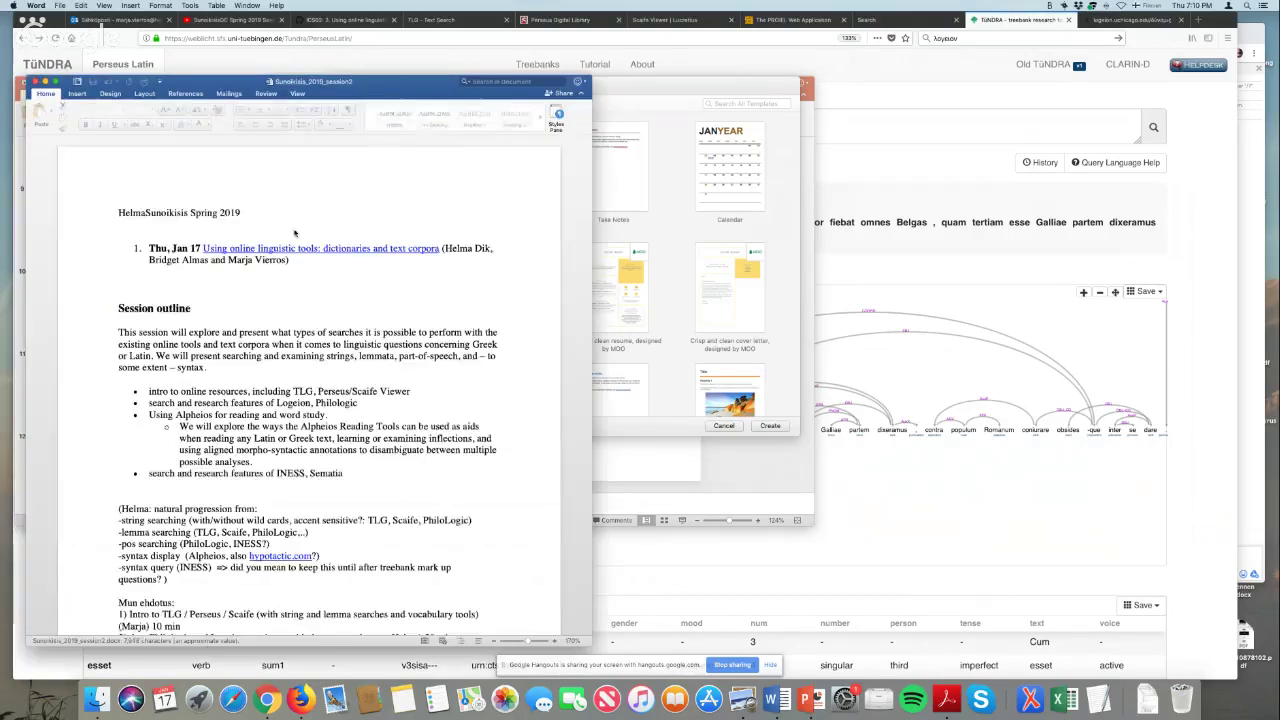
Locate the Tündra notes with the example Perseus Latin query strings near the end of the session document.
{"action": "scroll", "coordinate": [592, 358], "scroll_direction": "down", "scroll_amount": 20}
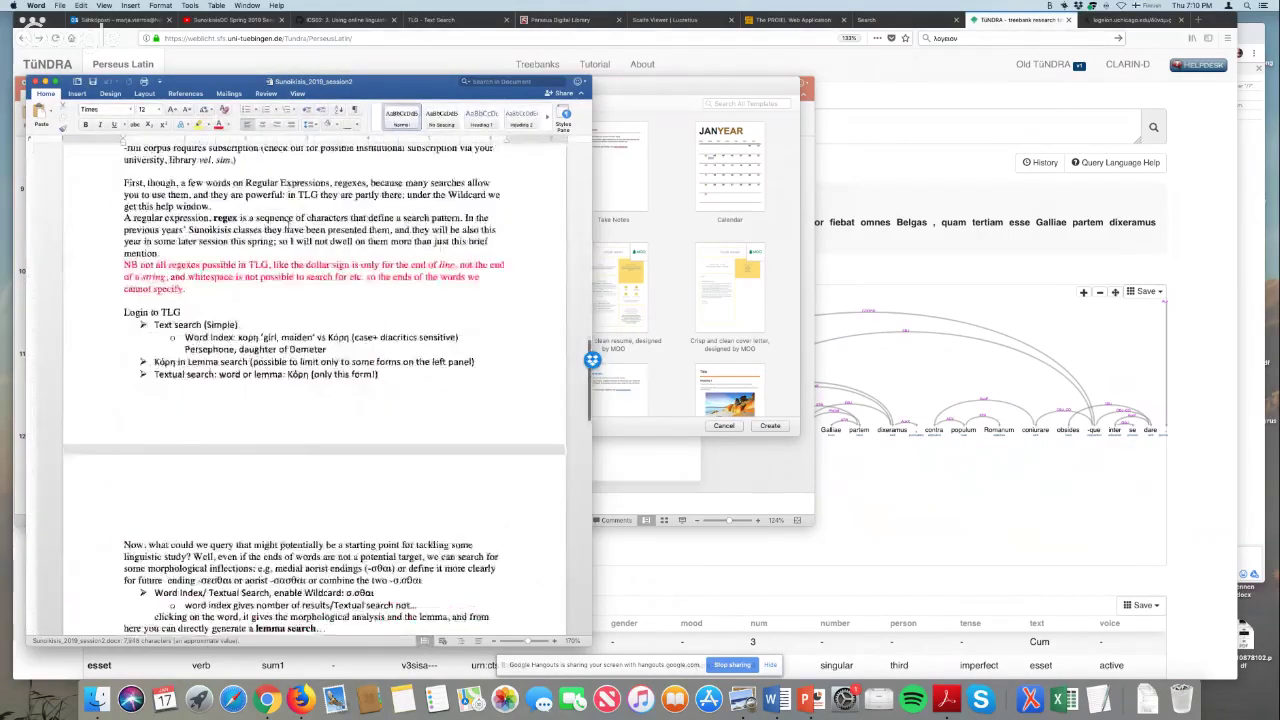
{"action": "scroll", "coordinate": [288, 224], "scroll_direction": "down", "scroll_amount": 20}
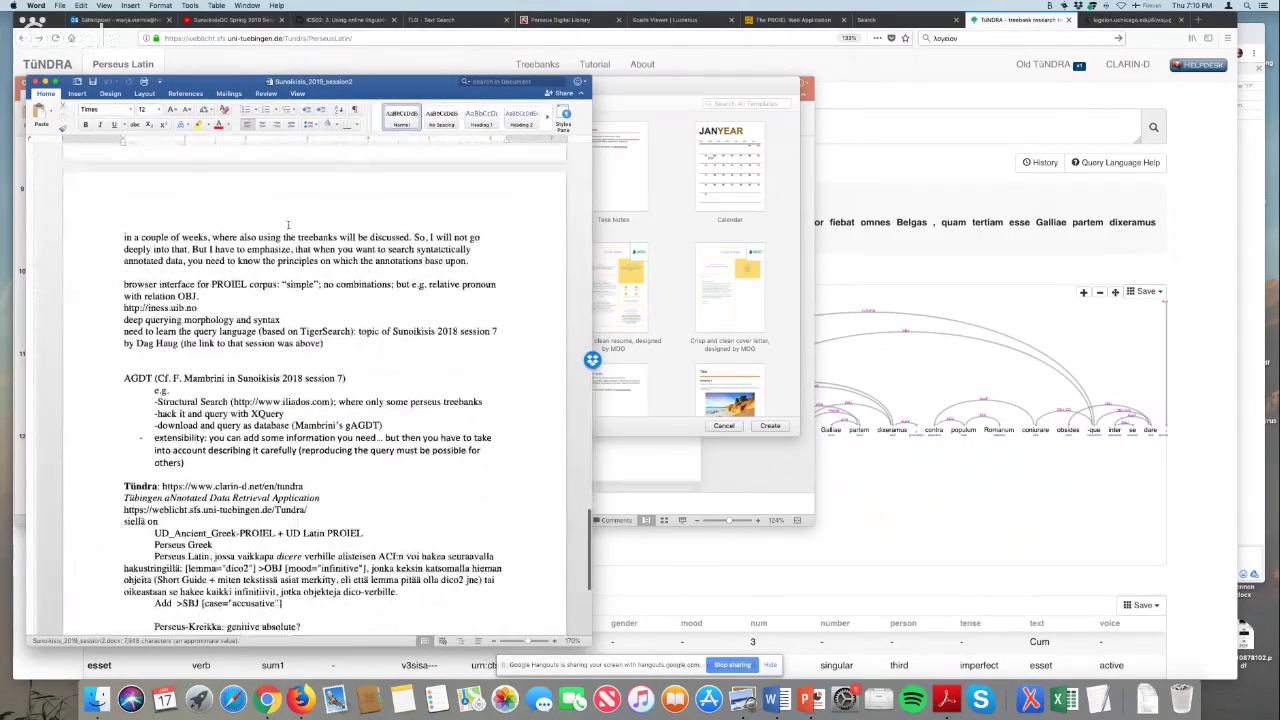
{"action": "scroll", "coordinate": [288, 224], "scroll_direction": "down", "scroll_amount": 10}
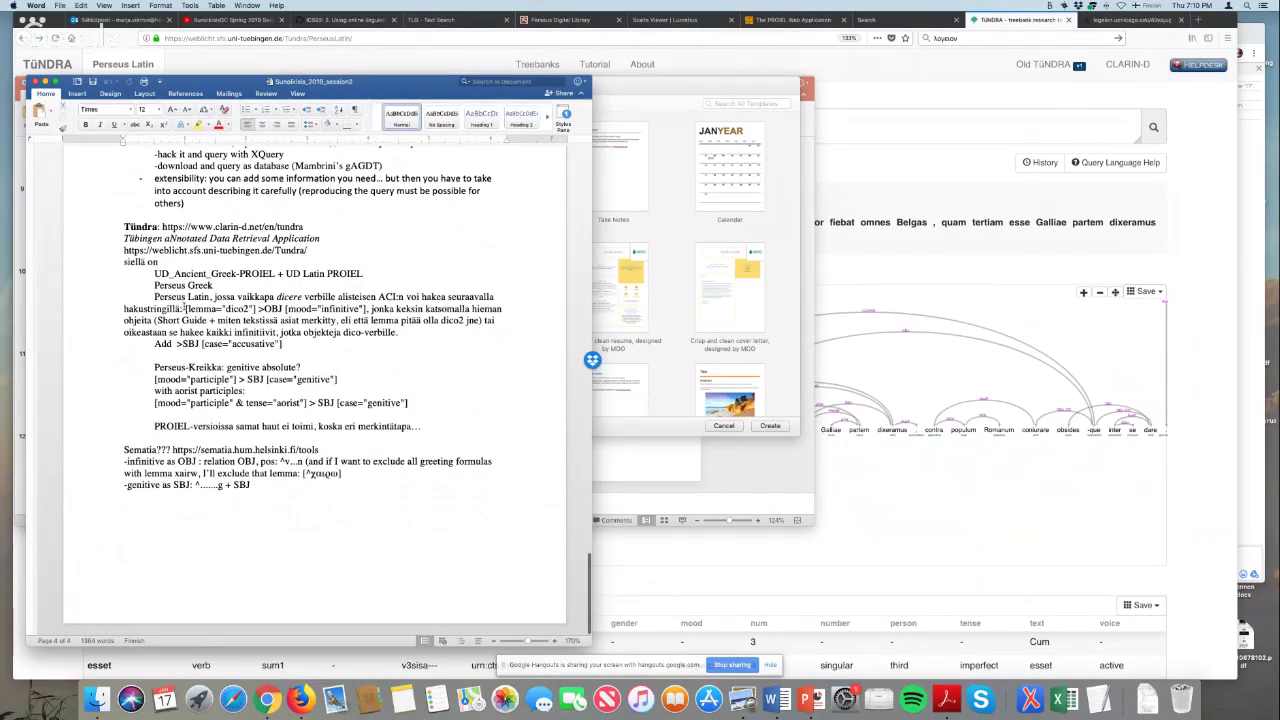
Copy the query [lemma="dico2"] >OBJ [mood="infinitive"] from the Word notes into the Perseus Latin query field of TüNDRA in Firefox.
{"action": "left_click_drag", "start_coordinate": [184, 308], "coordinate": [370, 309]}
{"action": "key", "text": "super+c"}
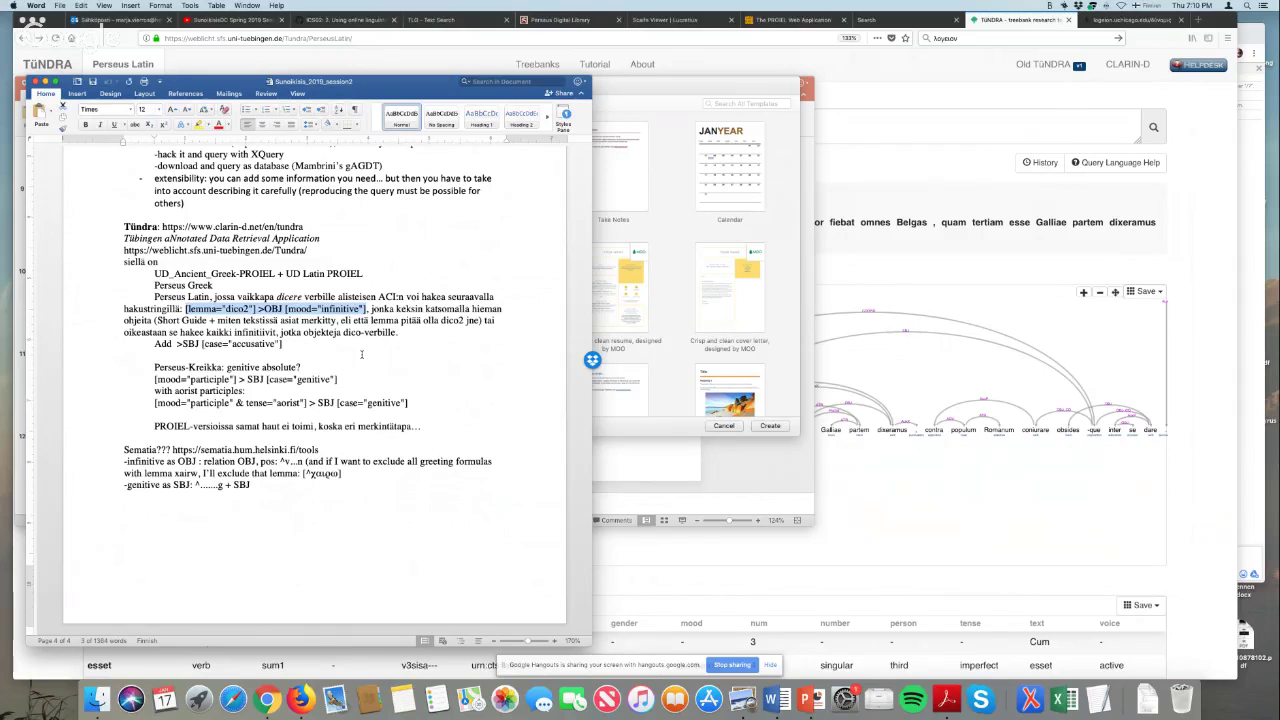
{"action": "left_click", "coordinate": [886, 168]}
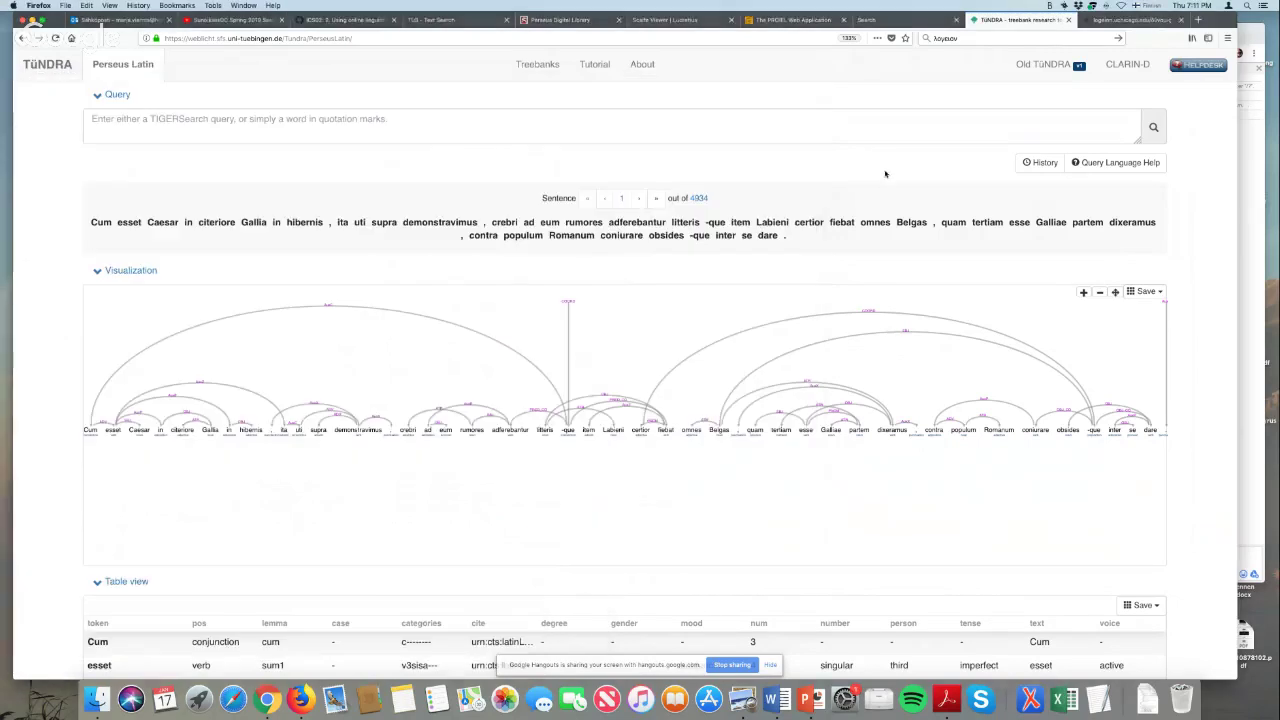
{"action": "left_click", "coordinate": [334, 119]}
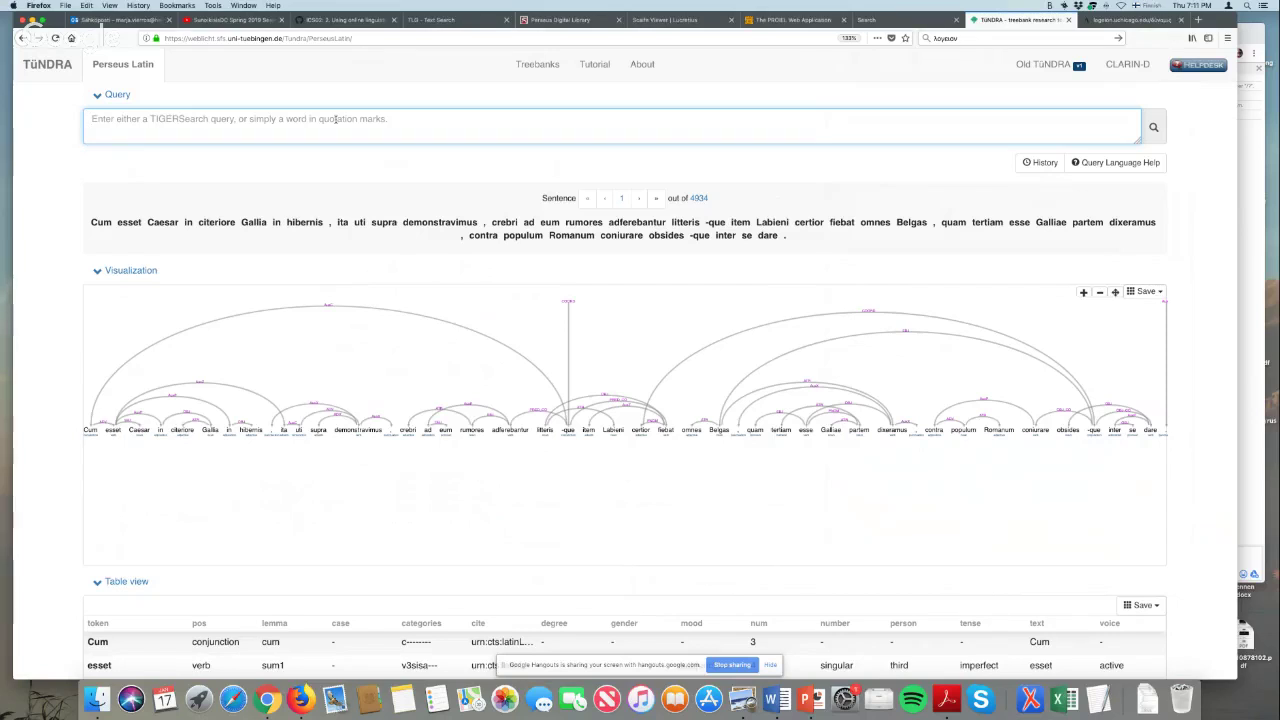
{"action": "key", "text": "super+v"}
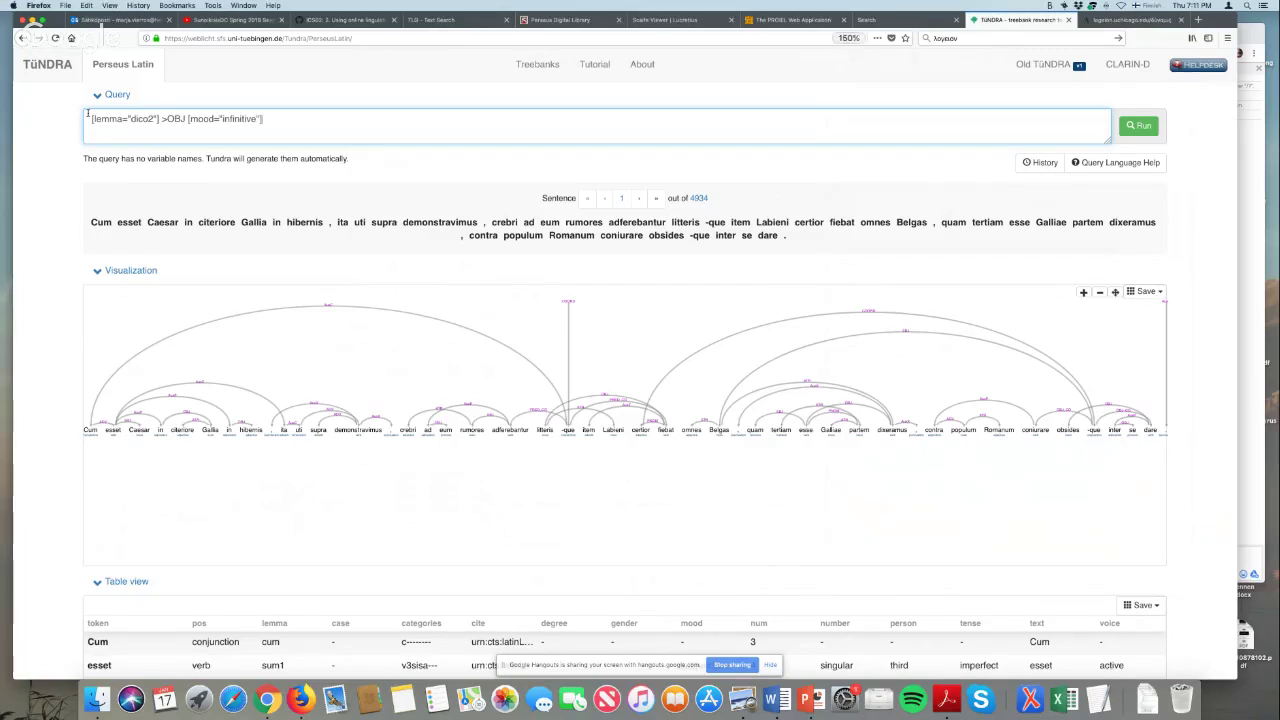
{"action": "key", "text": "super+equal"}
{"action": "key", "text": "super+equal"}
{"action": "key", "text": "super+equal"}
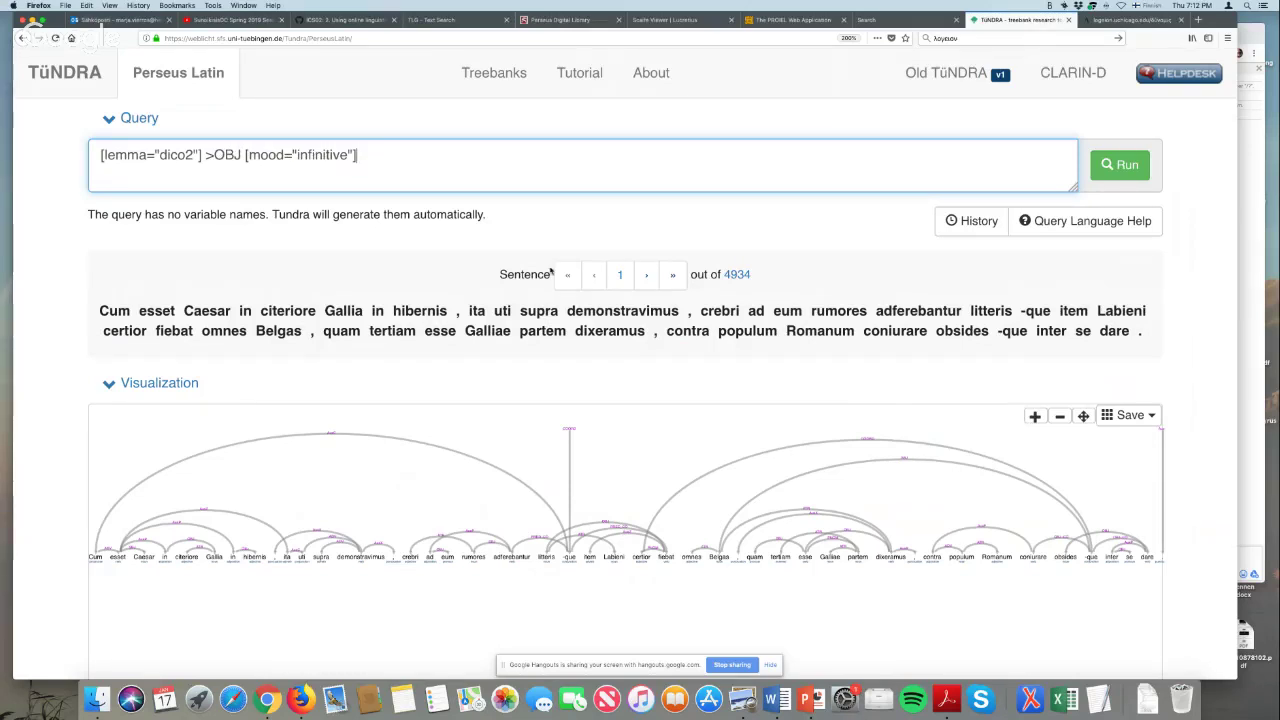
Examine the annotations of esse and dixeramus and the OBJ relation between them in the first sentence's dependency visualization.
{"action": "scroll", "coordinate": [640, 400], "scroll_direction": "down", "scroll_amount": 3}
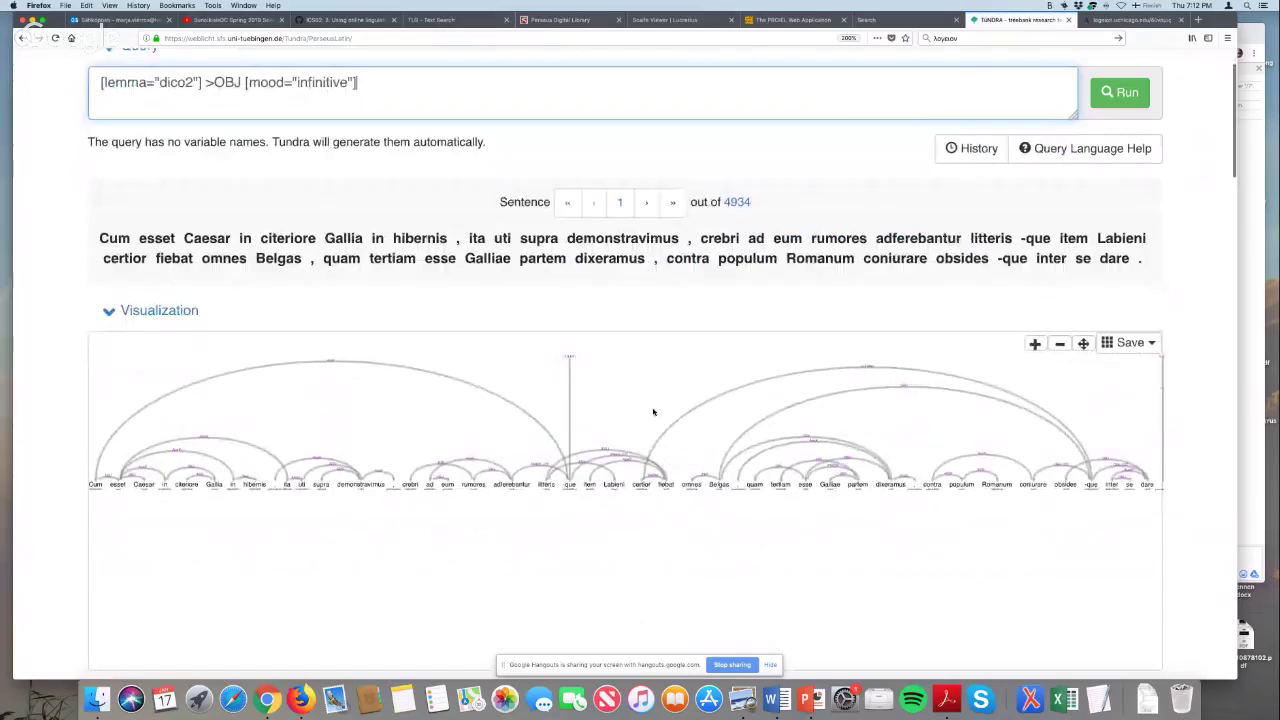
{"action": "mouse_move", "coordinate": [809, 461]}
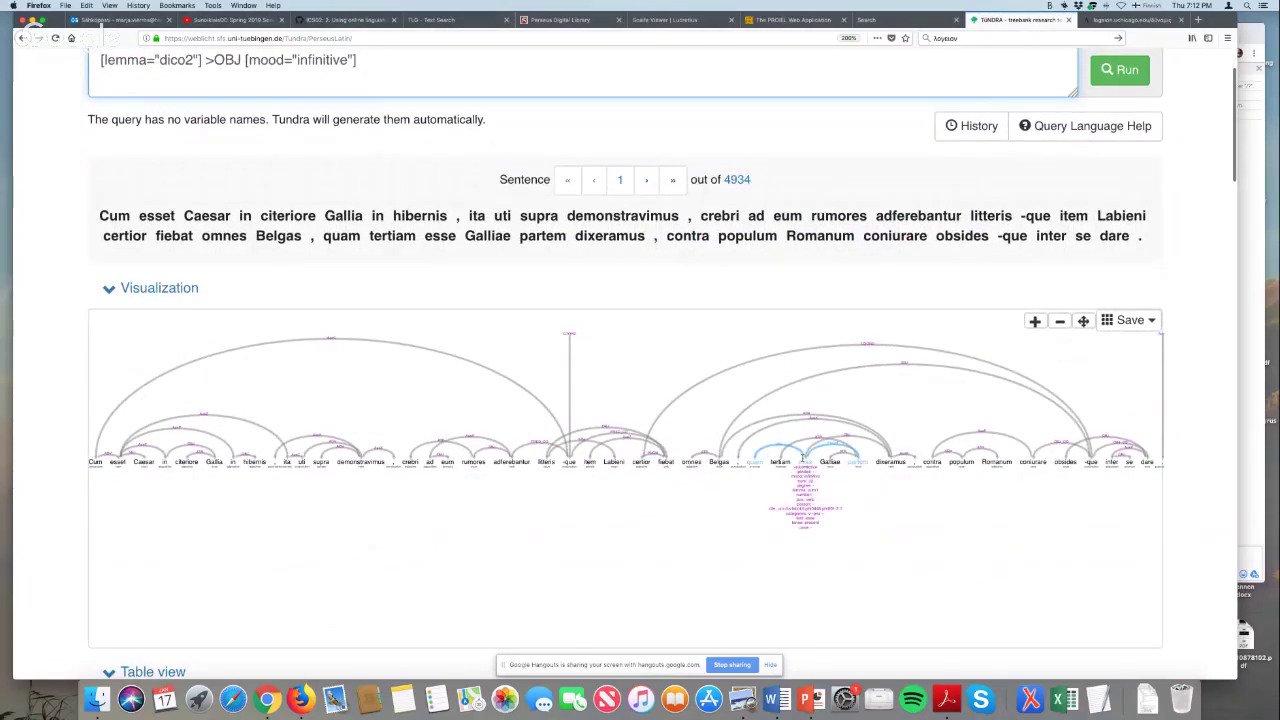
{"action": "mouse_move", "coordinate": [887, 463]}
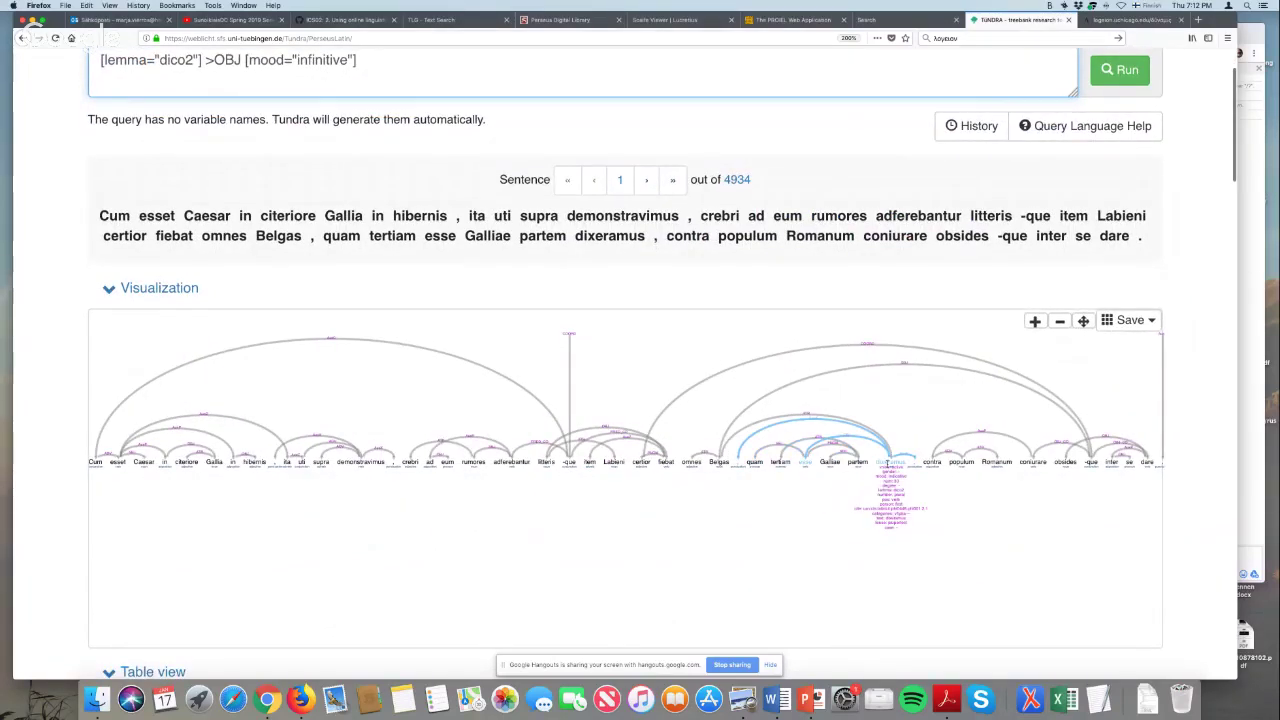
{"action": "left_click", "coordinate": [1035, 321]}
{"action": "left_click", "coordinate": [1035, 321]}
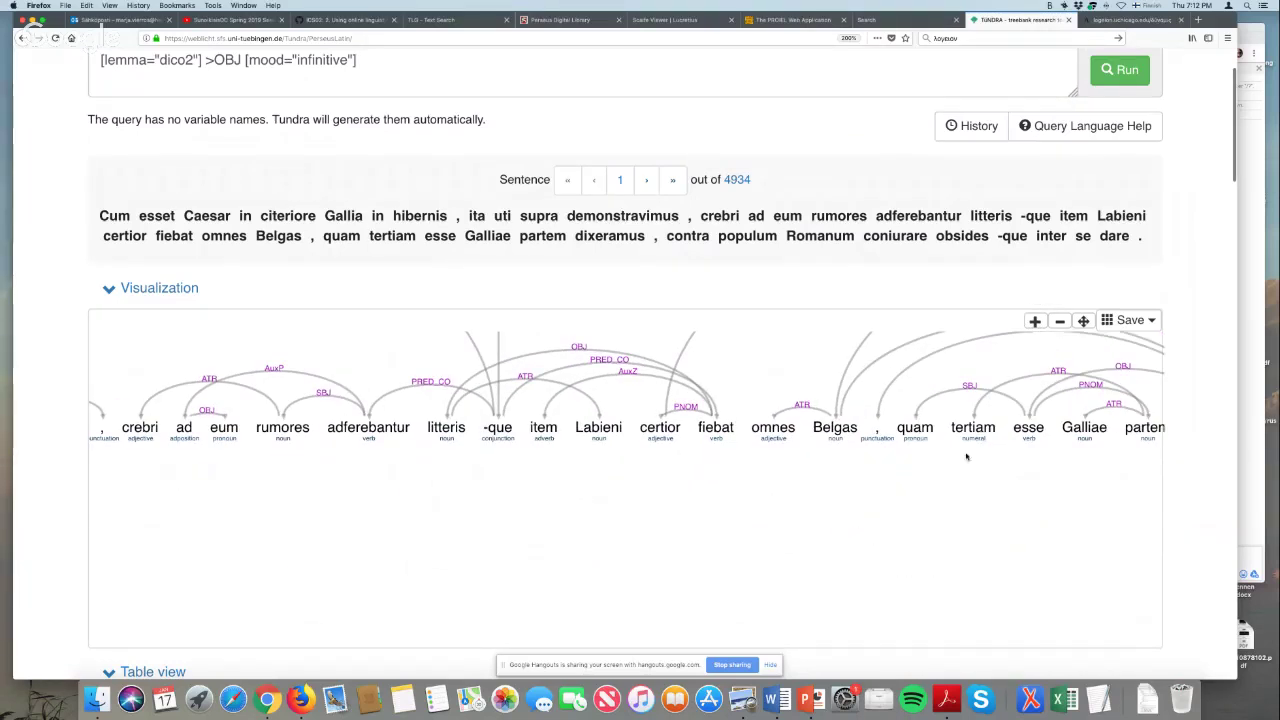
{"action": "scroll", "coordinate": [1060, 390], "scroll_direction": "up", "scroll_amount": 2}
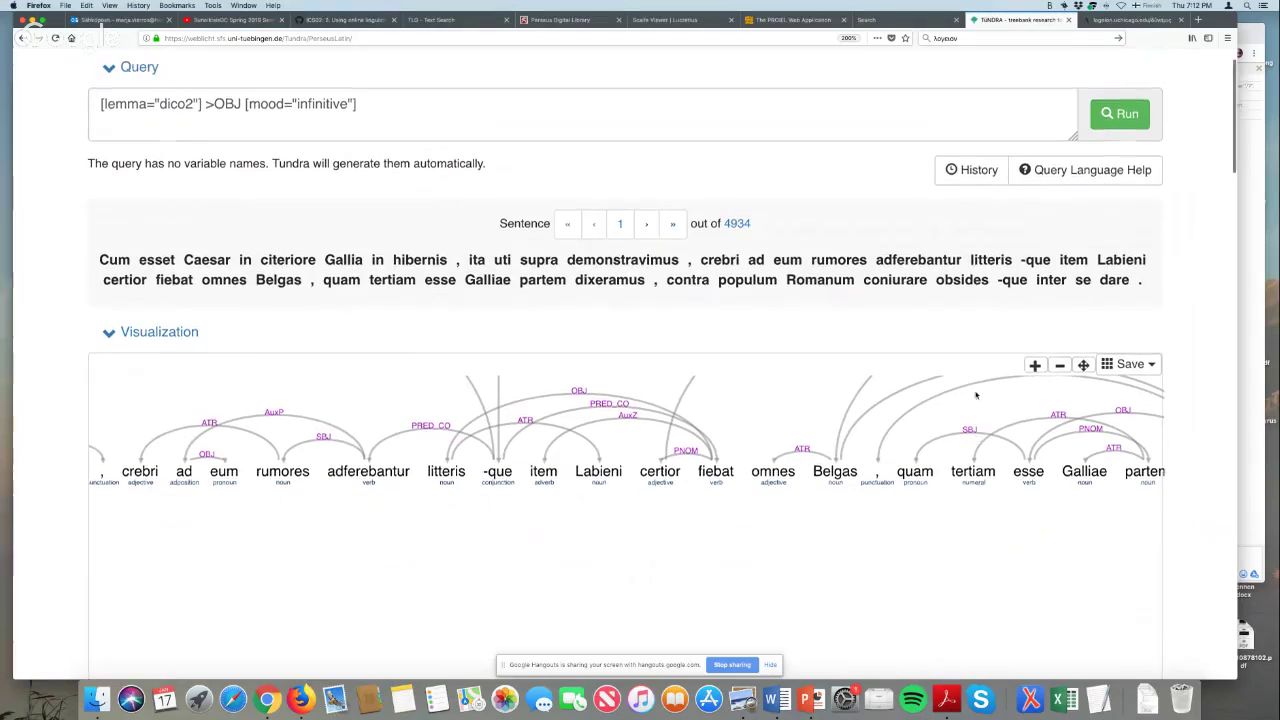
{"action": "left_click", "coordinate": [1083, 381]}
{"action": "left_click_drag", "start_coordinate": [994, 461], "coordinate": [704, 507]}
{"action": "mouse_move", "coordinate": [926, 538]}
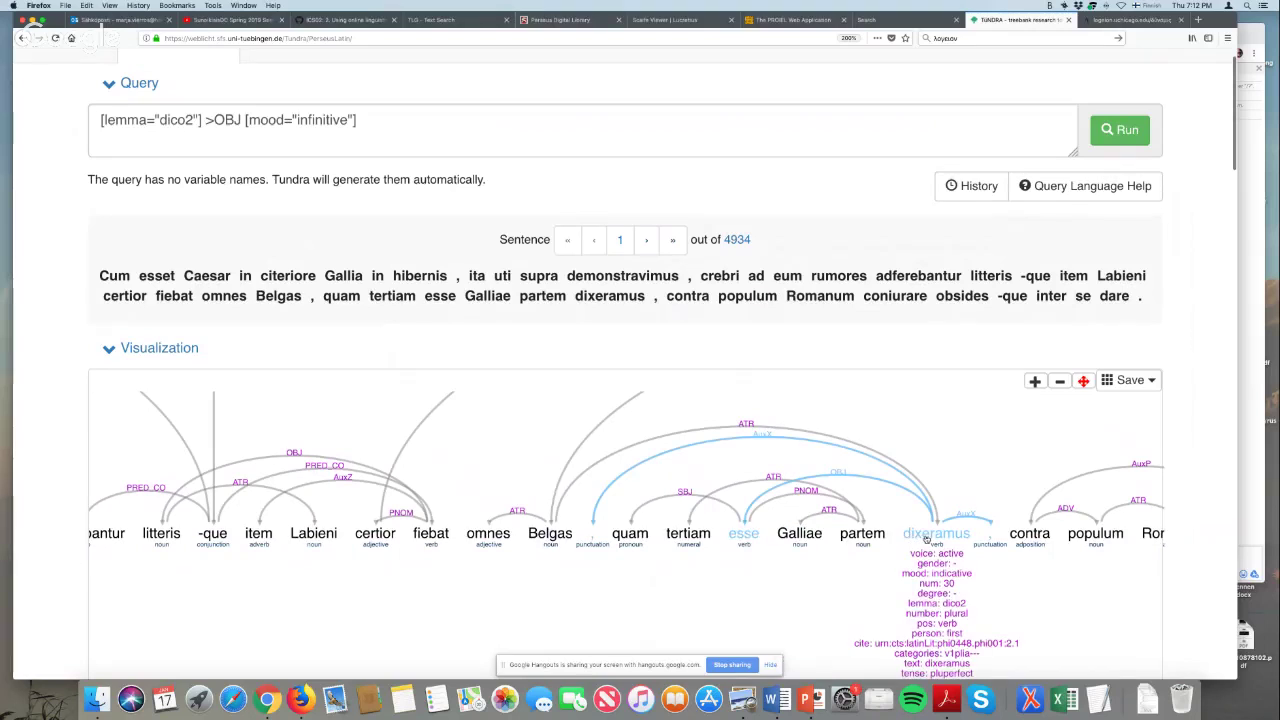
{"action": "scroll", "coordinate": [926, 538], "scroll_direction": "down", "scroll_amount": 2}
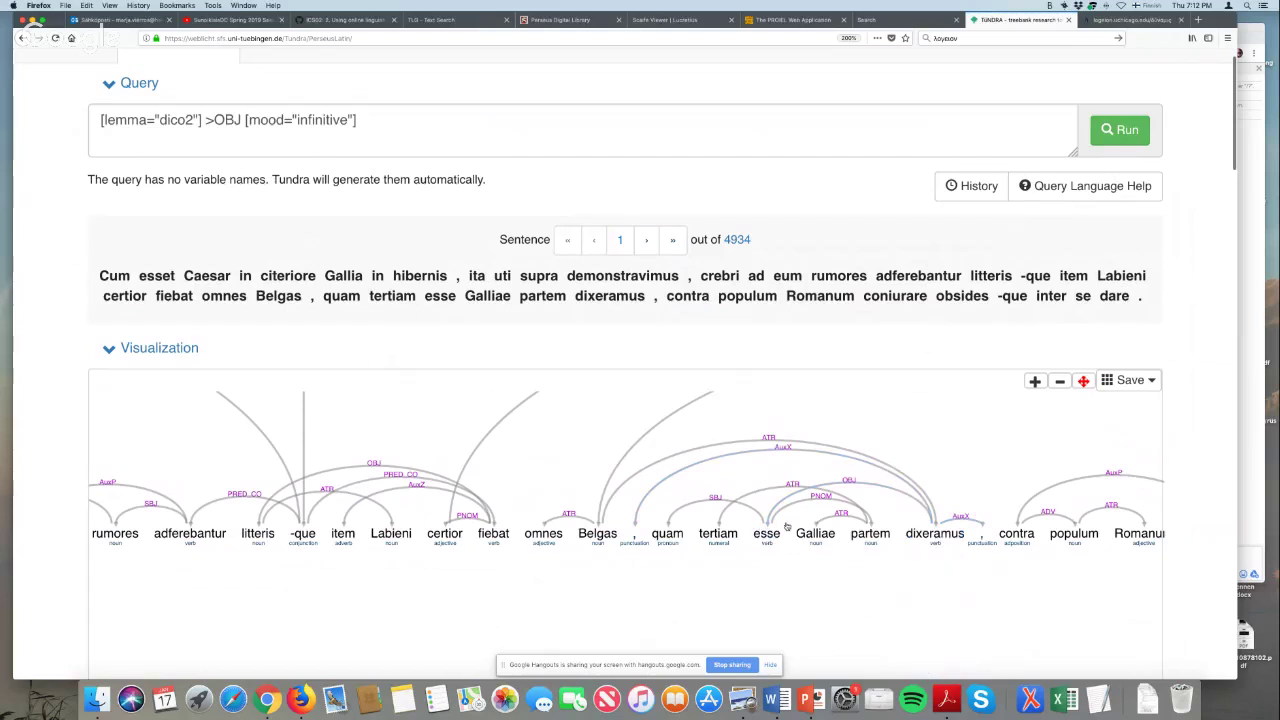
{"action": "mouse_move", "coordinate": [770, 538]}
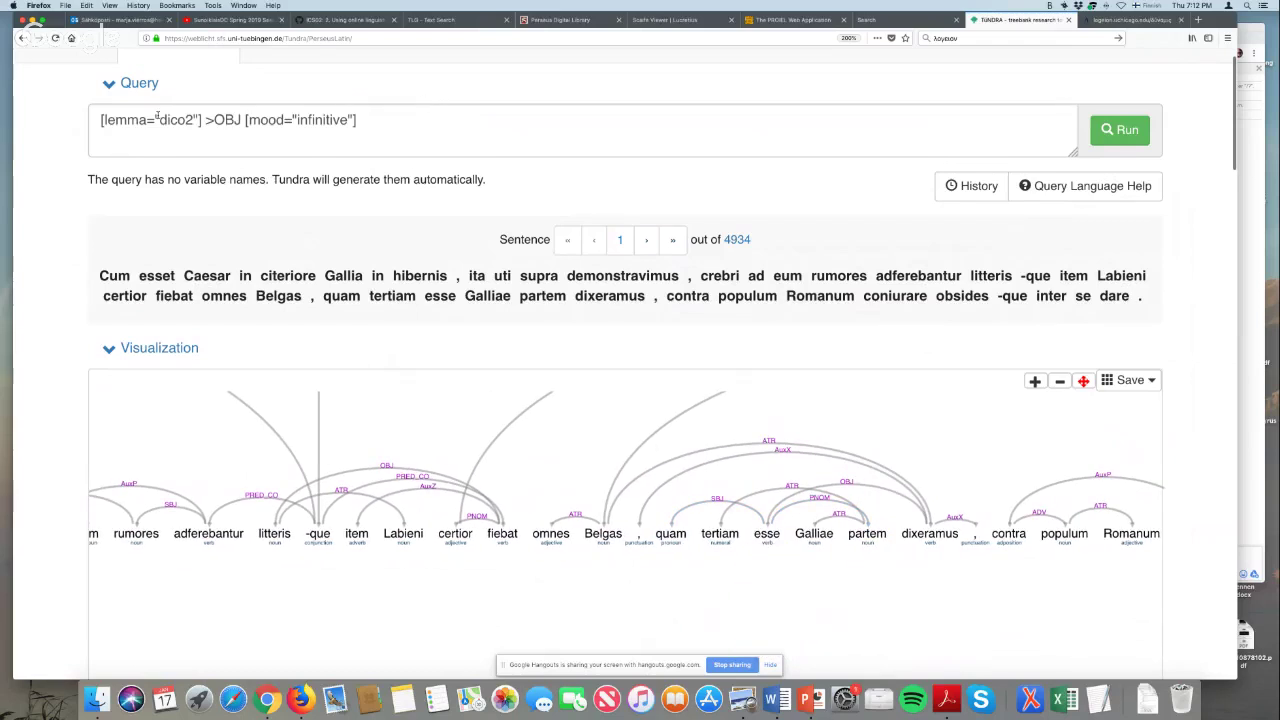
Run the dico2 infinitive-object query and review the first match in its highlighted sentence, dependency visualization and token table.
{"action": "left_click", "coordinate": [1117, 133]}
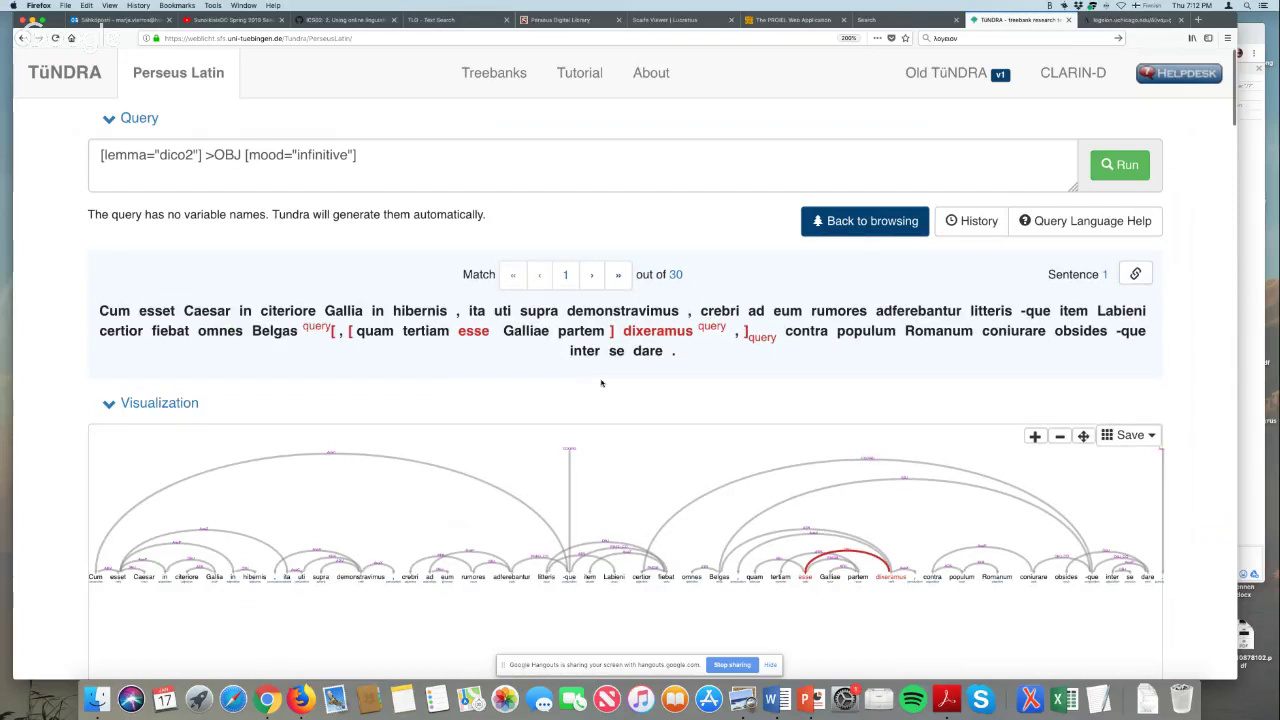
{"action": "scroll", "coordinate": [601, 383], "scroll_direction": "down", "scroll_amount": 3}
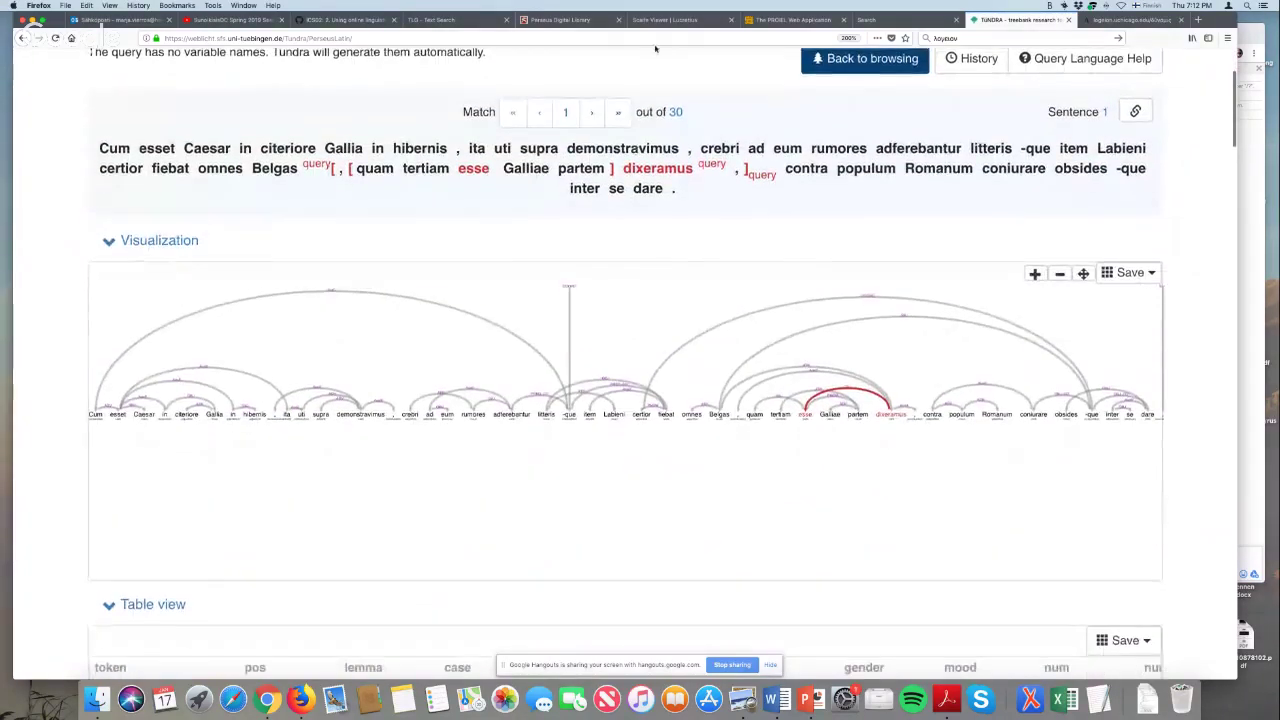
{"action": "scroll", "coordinate": [617, 189], "scroll_direction": "up", "scroll_amount": 3}
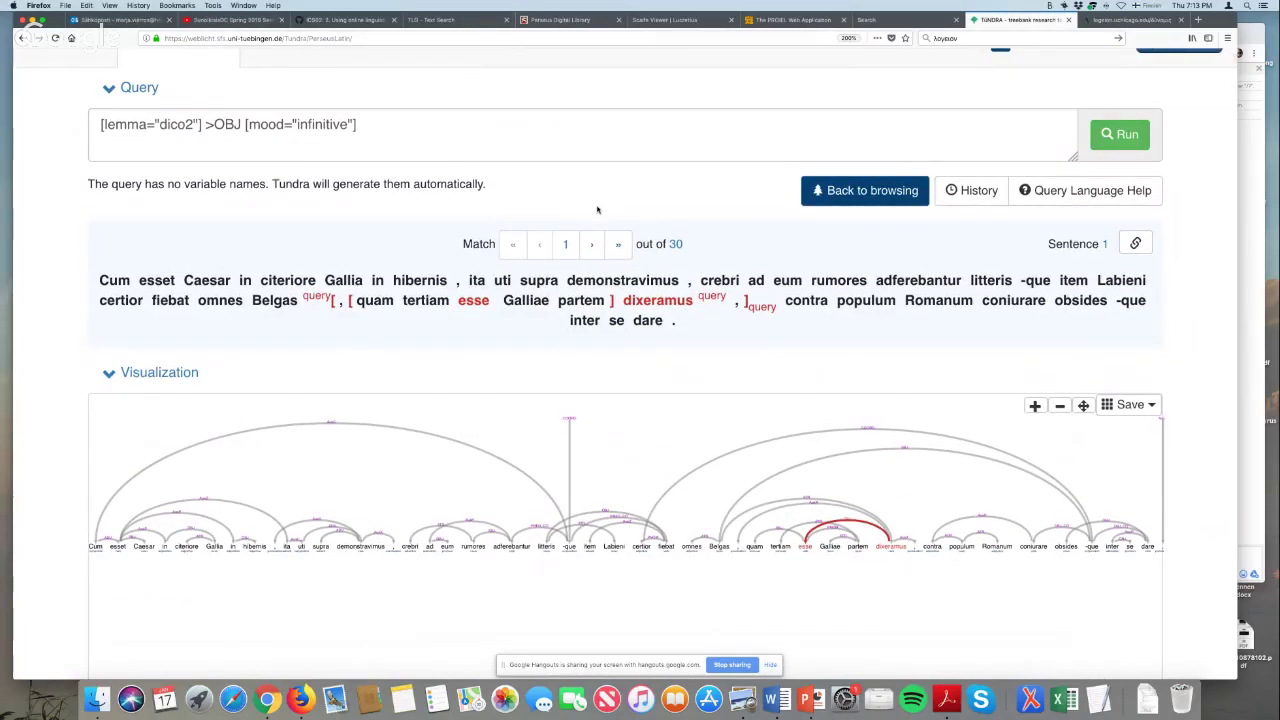
{"action": "scroll", "coordinate": [597, 209], "scroll_direction": "down", "scroll_amount": 1}
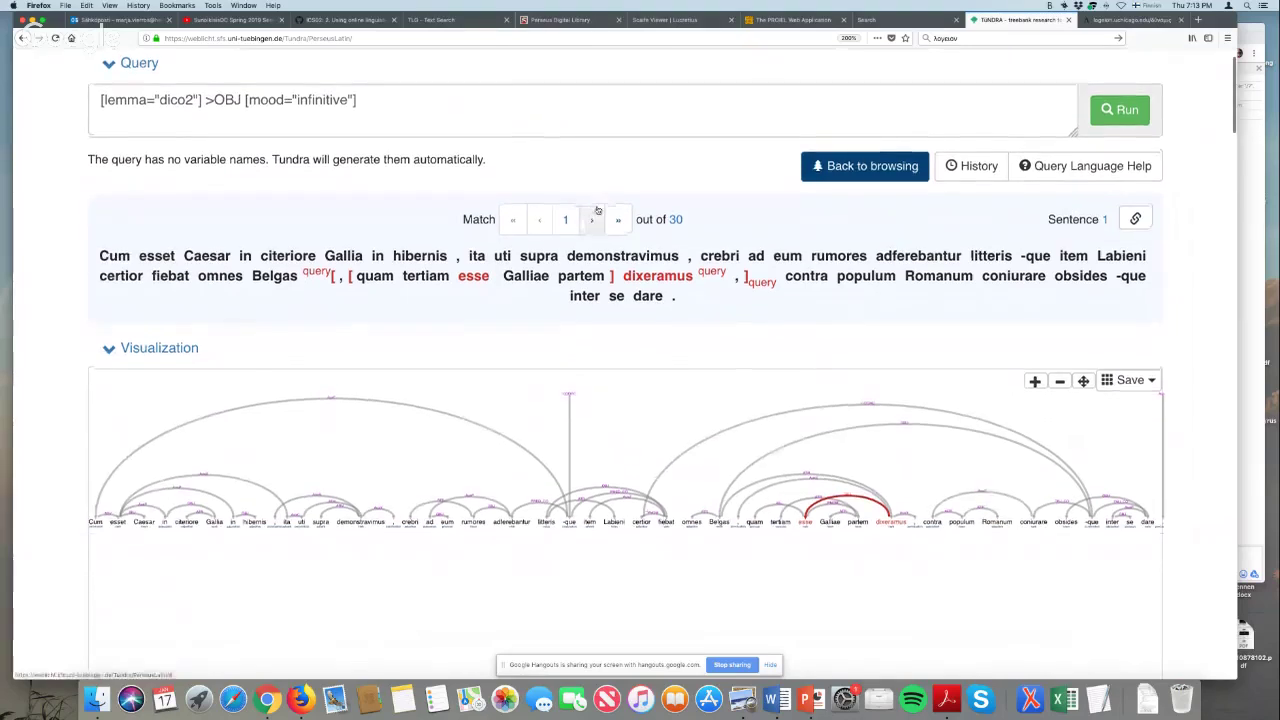
{"action": "scroll", "coordinate": [597, 209], "scroll_direction": "up", "scroll_amount": 2}
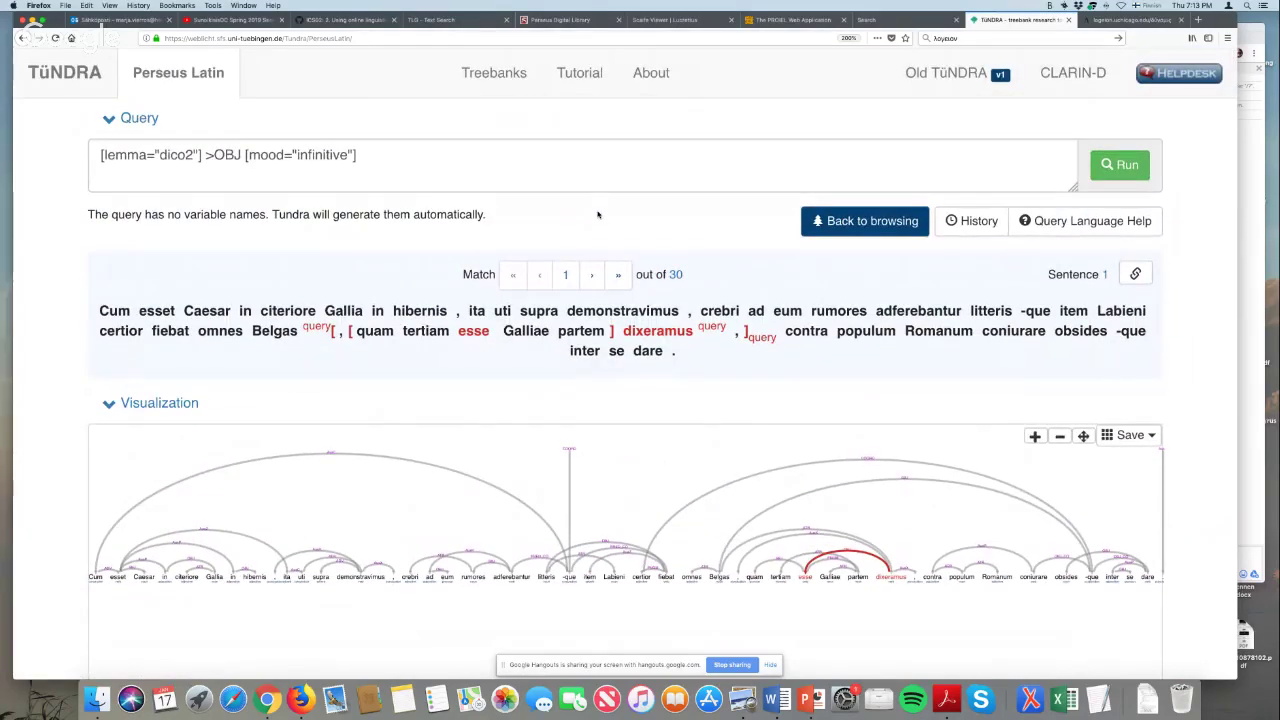
{"action": "scroll", "coordinate": [597, 213], "scroll_direction": "down", "scroll_amount": 10}
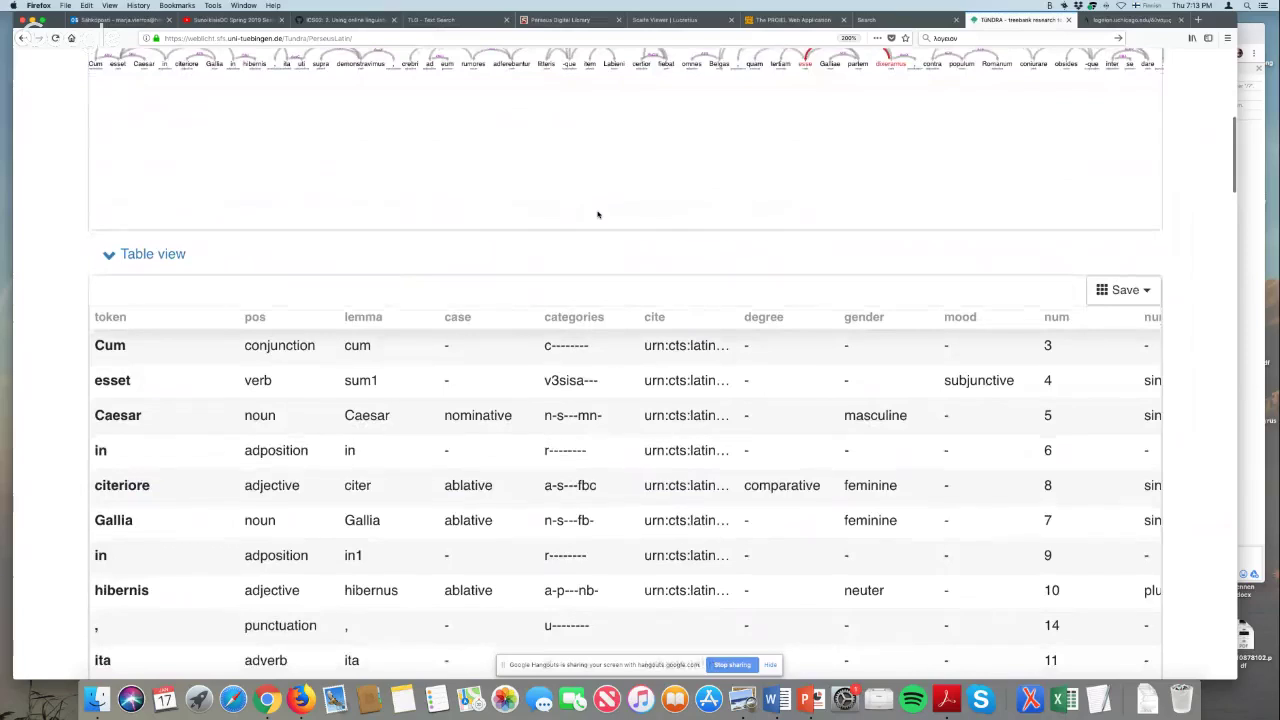
{"action": "scroll", "coordinate": [597, 214], "scroll_direction": "down", "scroll_amount": 5}
{"action": "scroll", "coordinate": [597, 214], "scroll_direction": "up", "scroll_amount": 10}
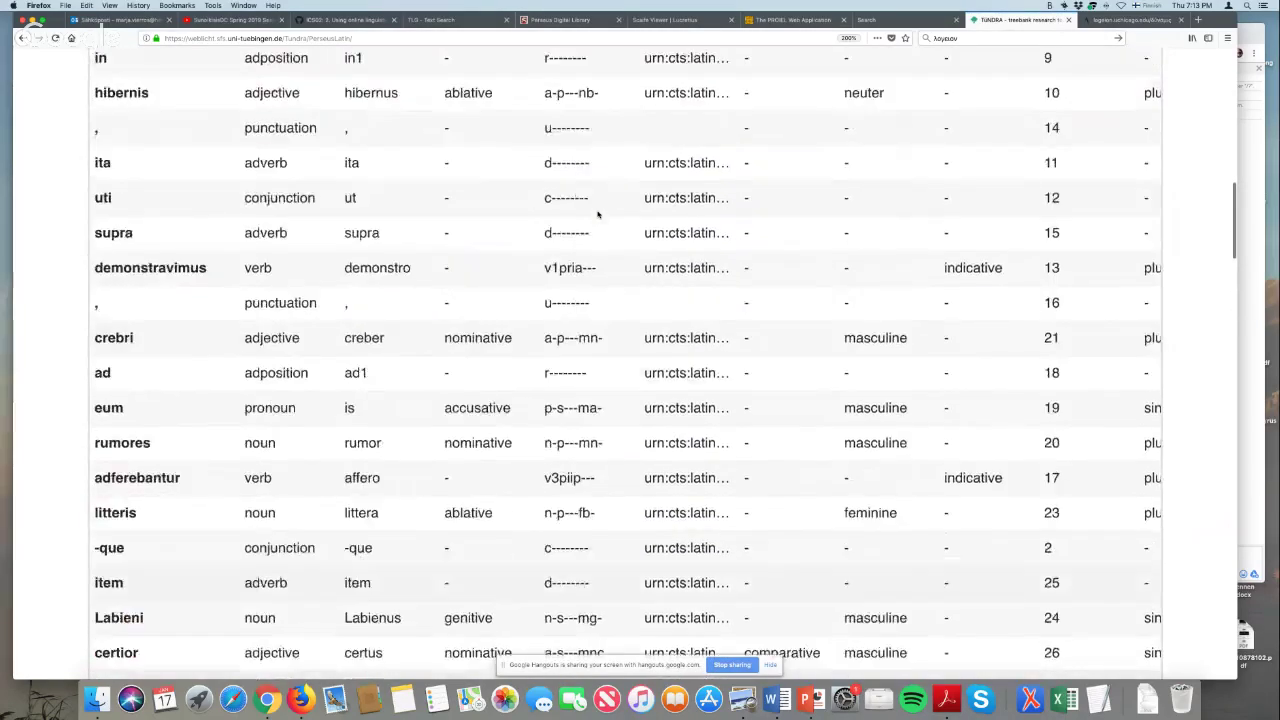
{"action": "scroll", "coordinate": [598, 214], "scroll_direction": "up", "scroll_amount": 3}
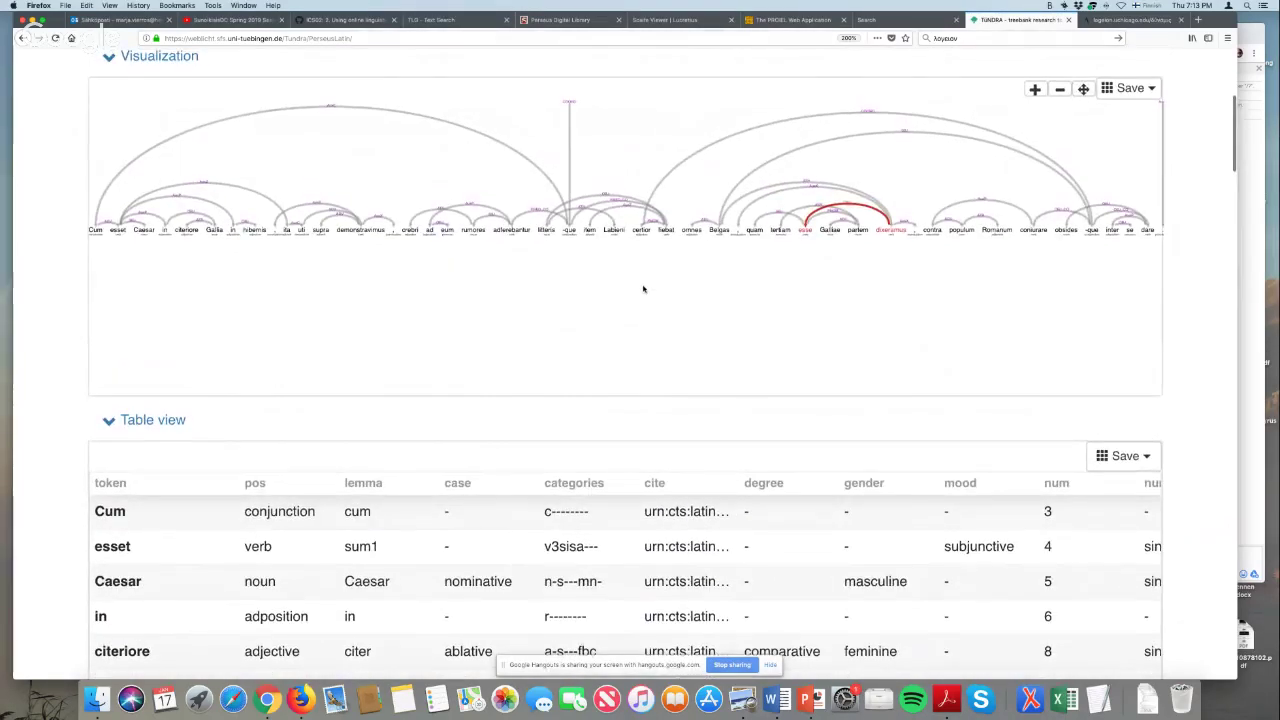
{"action": "scroll", "coordinate": [643, 289], "scroll_direction": "up", "scroll_amount": 2}
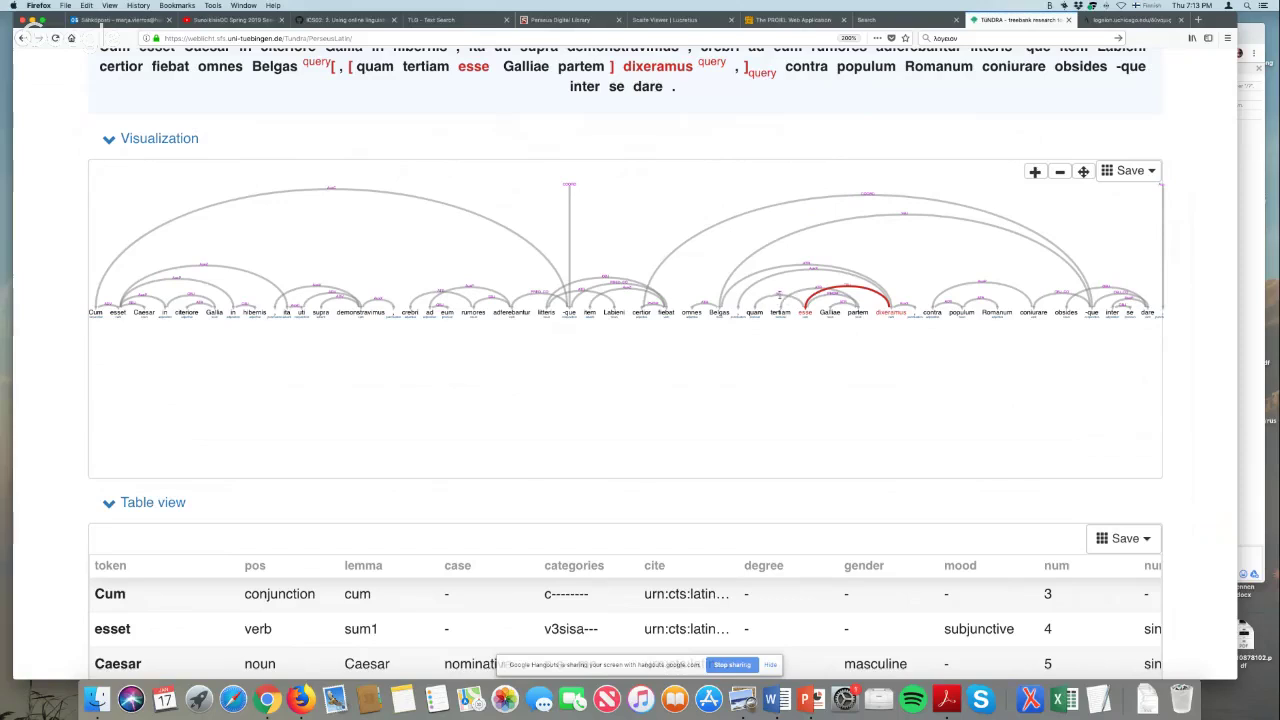
{"action": "scroll", "coordinate": [716, 305], "scroll_direction": "up", "scroll_amount": 5}
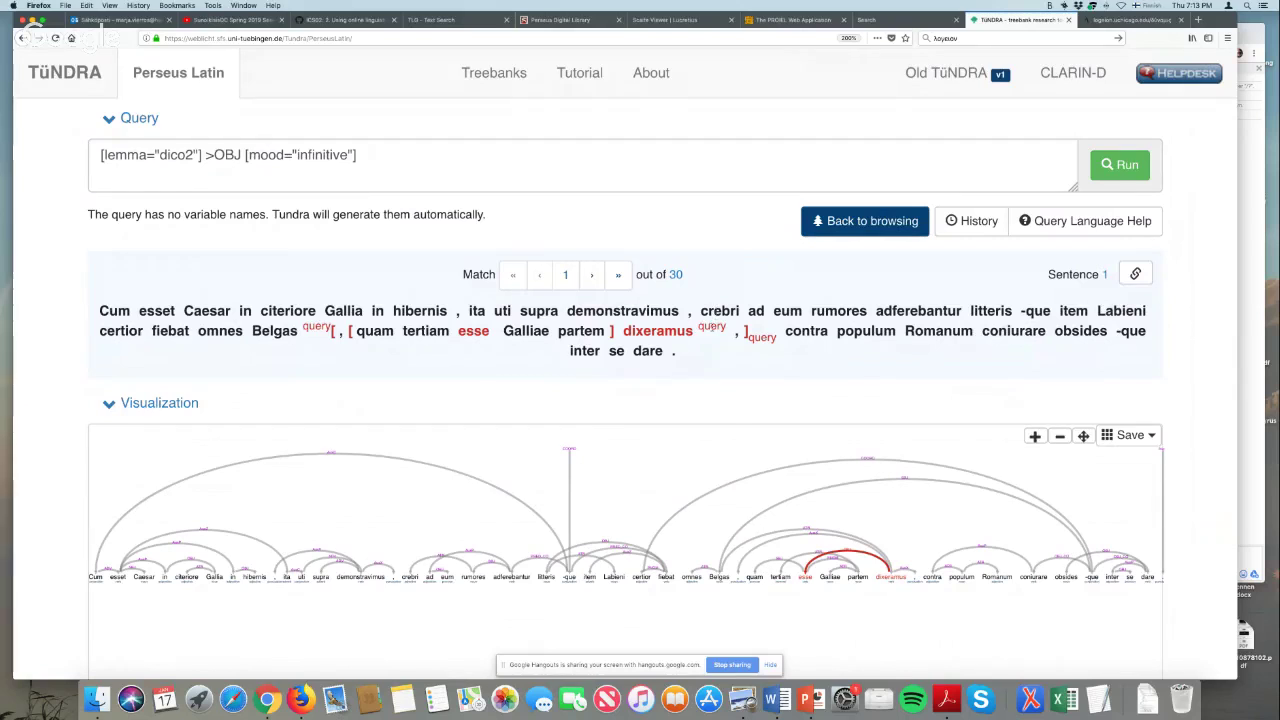
Append >SBJ [case="accusative"] from the Word notes to the TüNDRA query, separated by a space, and run the extended query.
{"action": "left_click", "coordinate": [392, 156]}
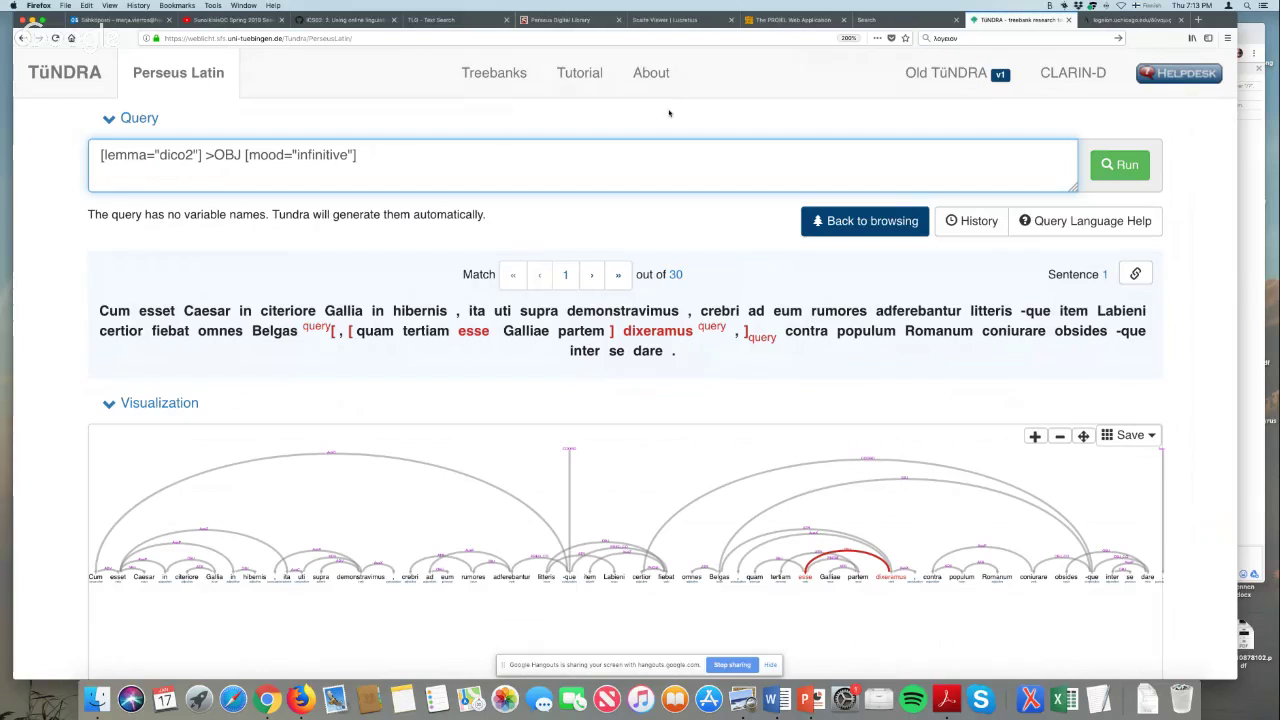
{"action": "key", "text": "ctrl+Up"}
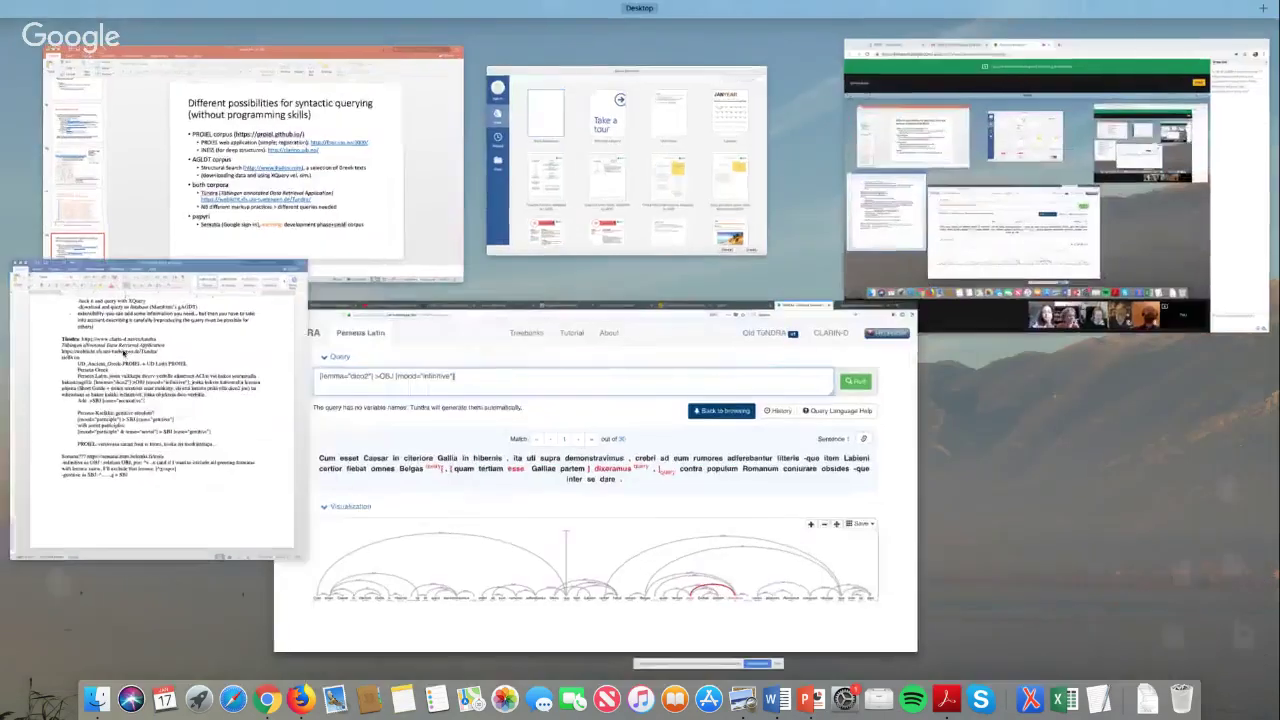
{"action": "left_click", "coordinate": [143, 406]}
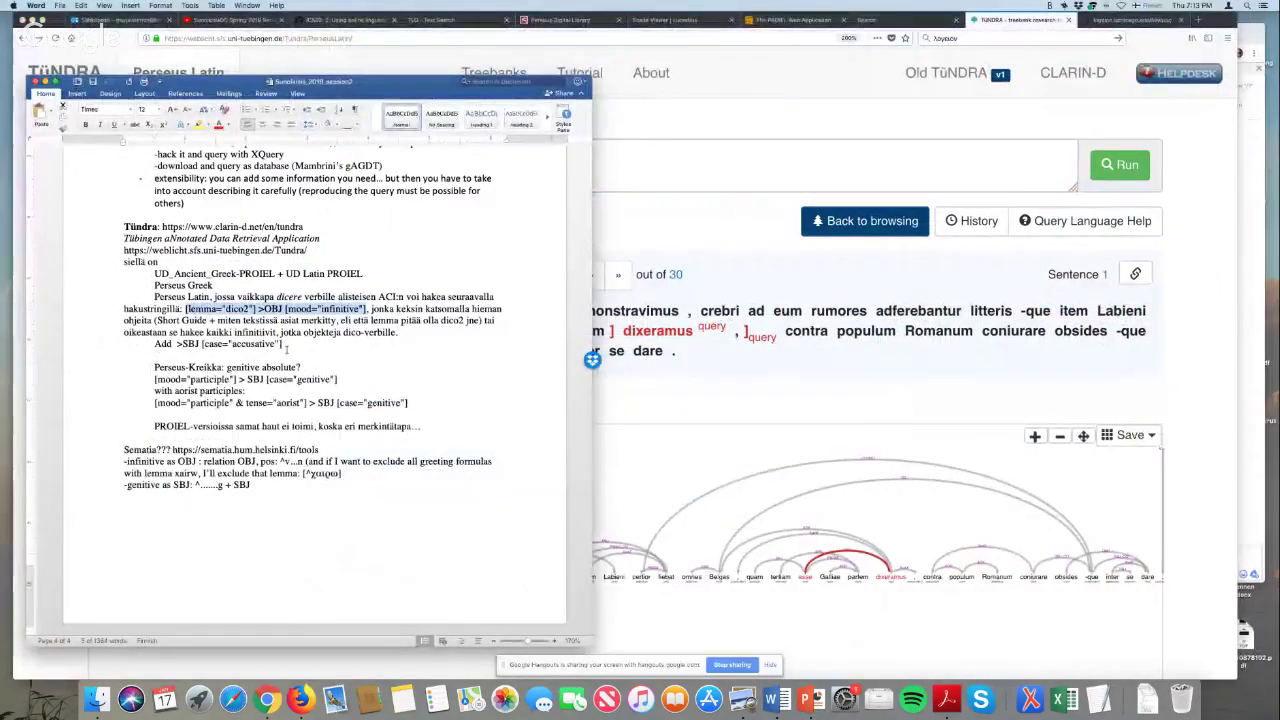
{"action": "left_click_drag", "start_coordinate": [177, 343], "coordinate": [284, 345]}
{"action": "key", "text": "super+c"}
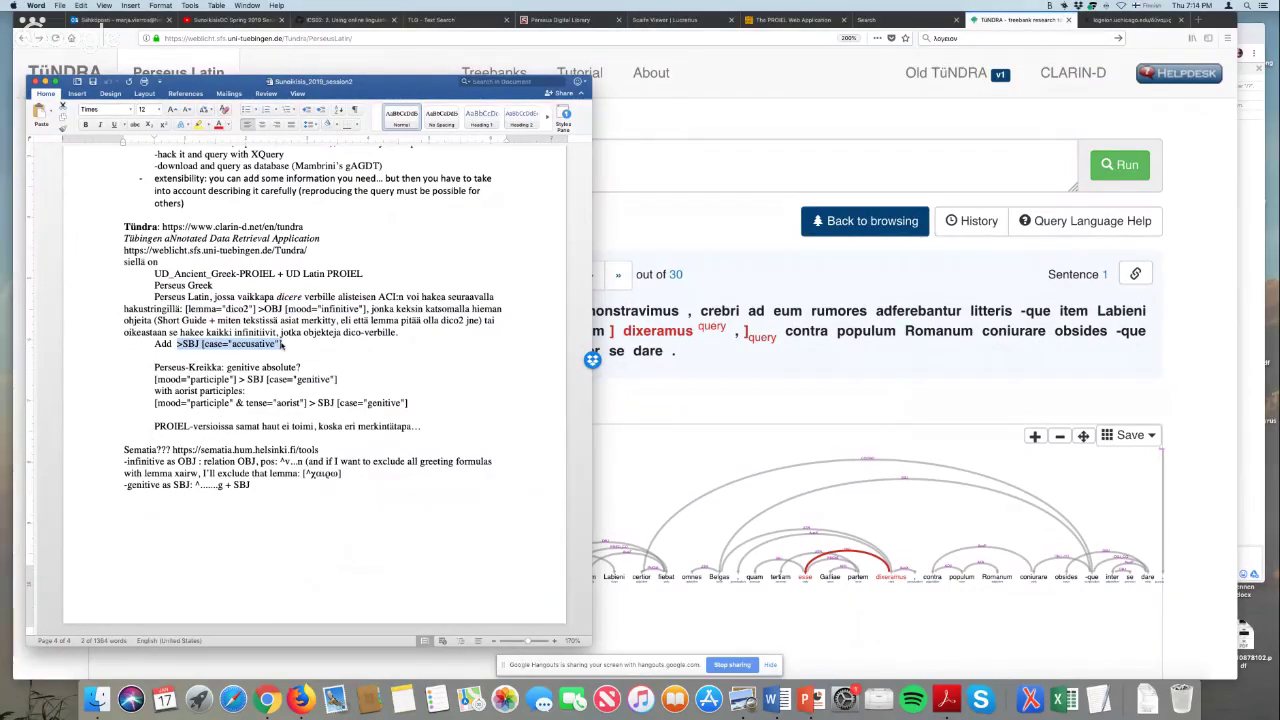
{"action": "key", "text": "super+Tab"}
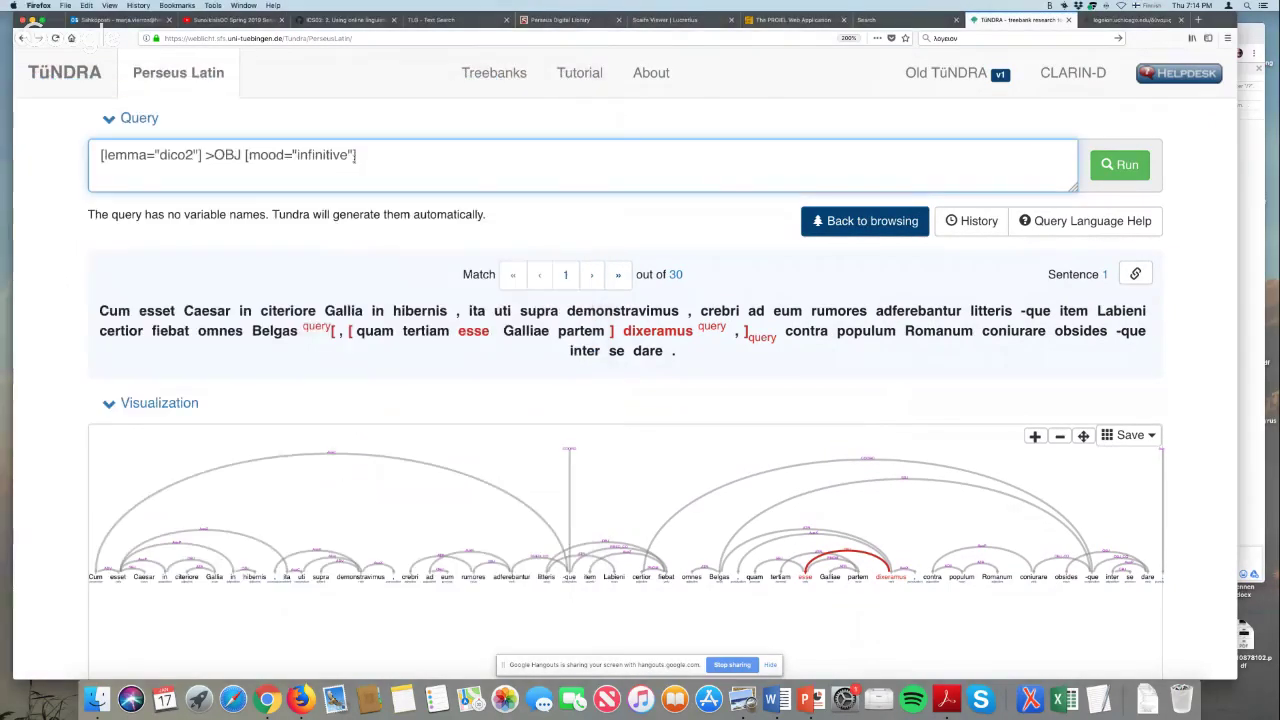
{"action": "key", "text": "super+v"}
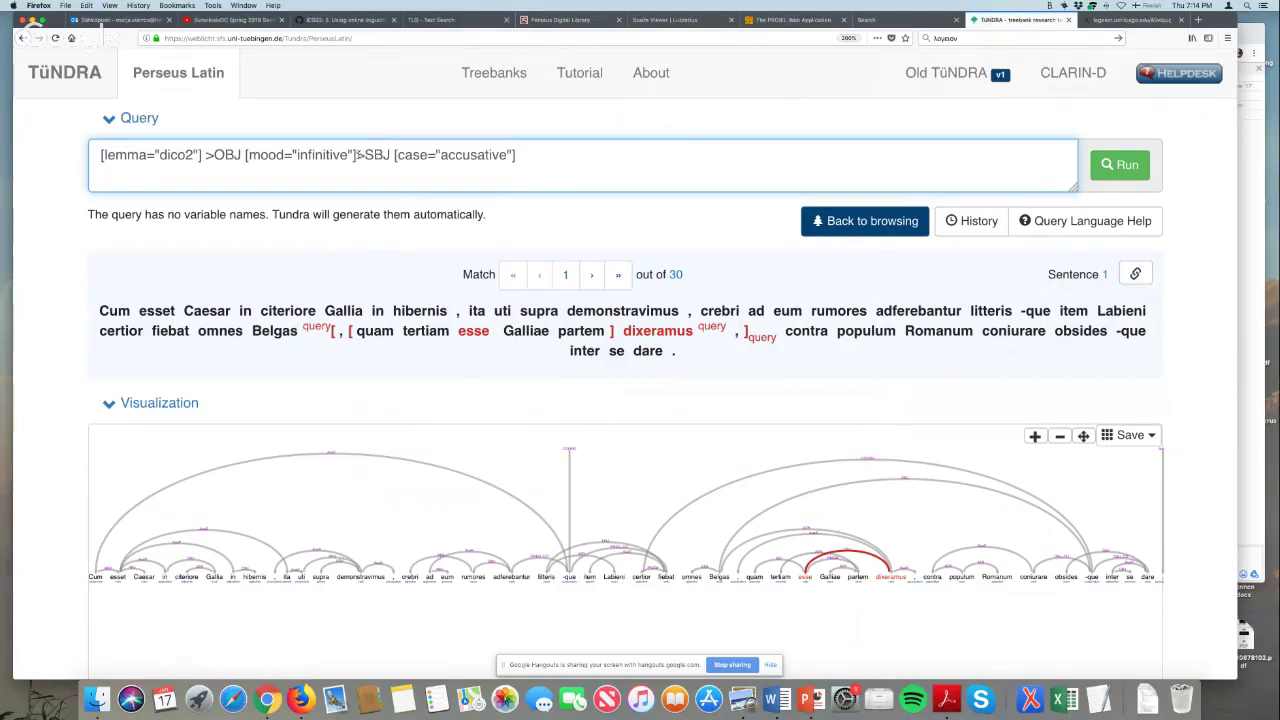
{"action": "left_click", "coordinate": [358, 155]}
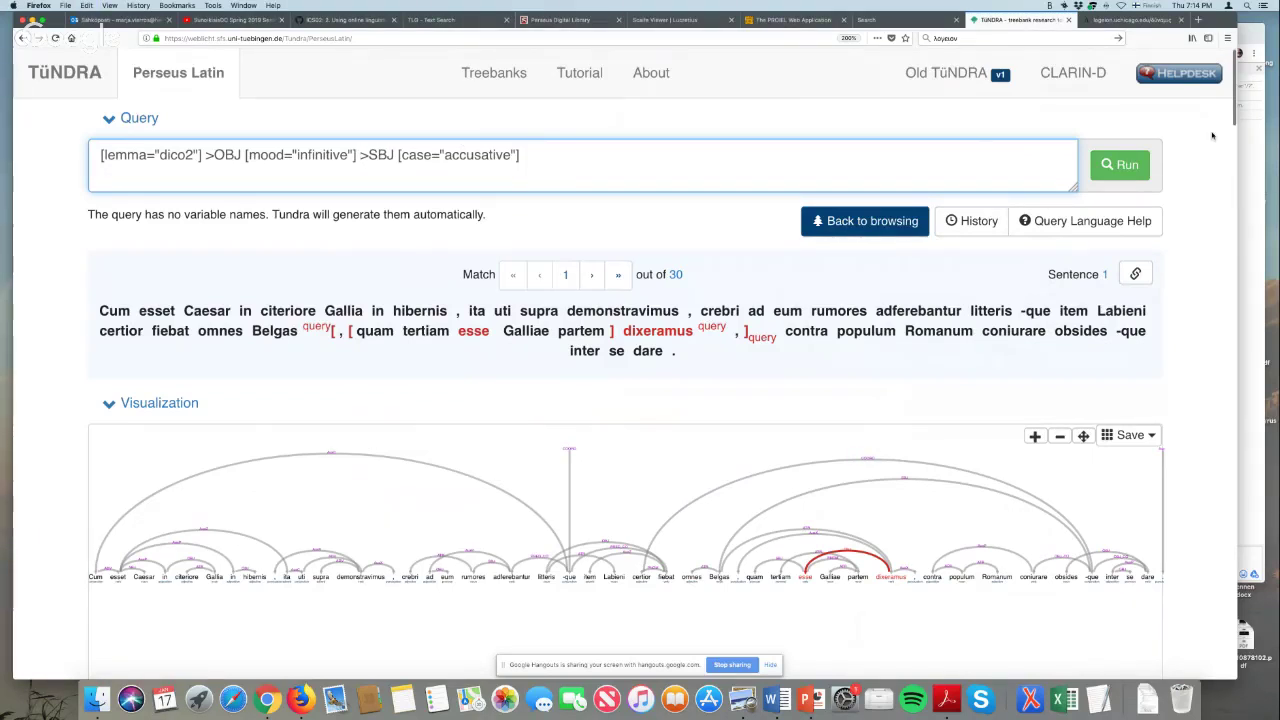
{"action": "left_click", "coordinate": [1142, 166]}
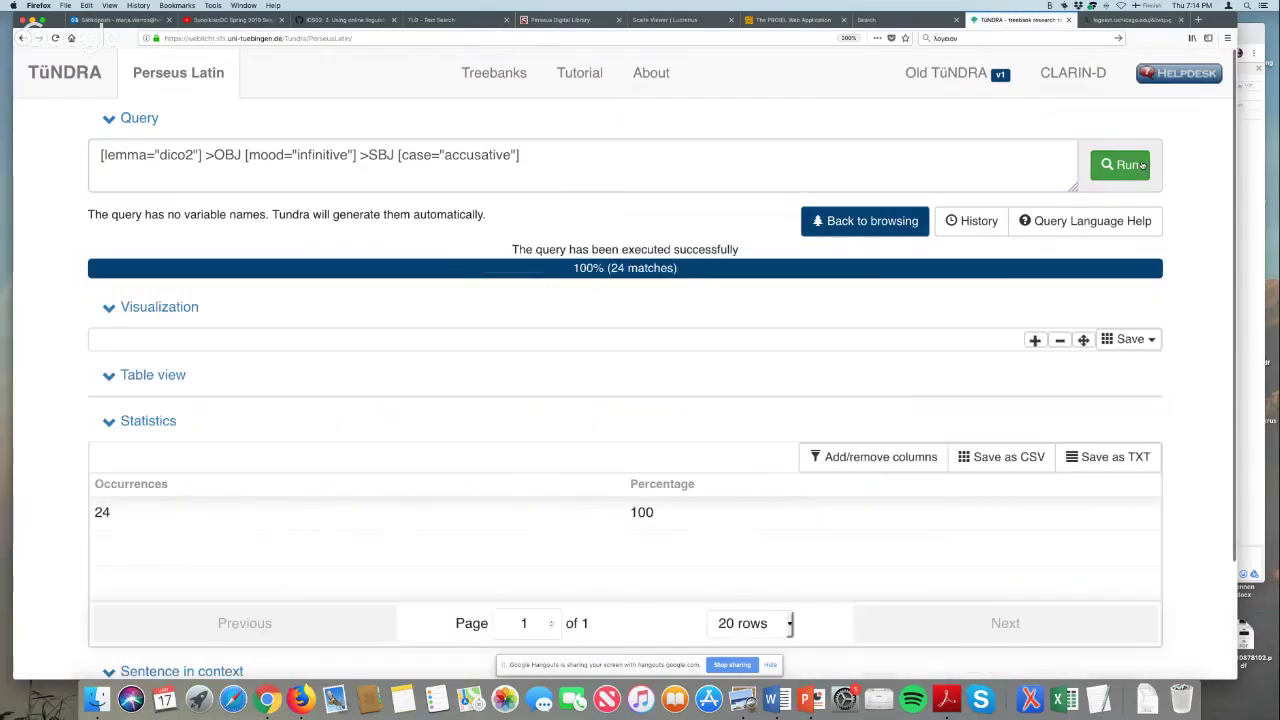
Examine the first match of the extended query, comparing the highlighted words and relations with the query string.
{"action": "scroll", "coordinate": [1195, 206], "scroll_direction": "down", "scroll_amount": 3}
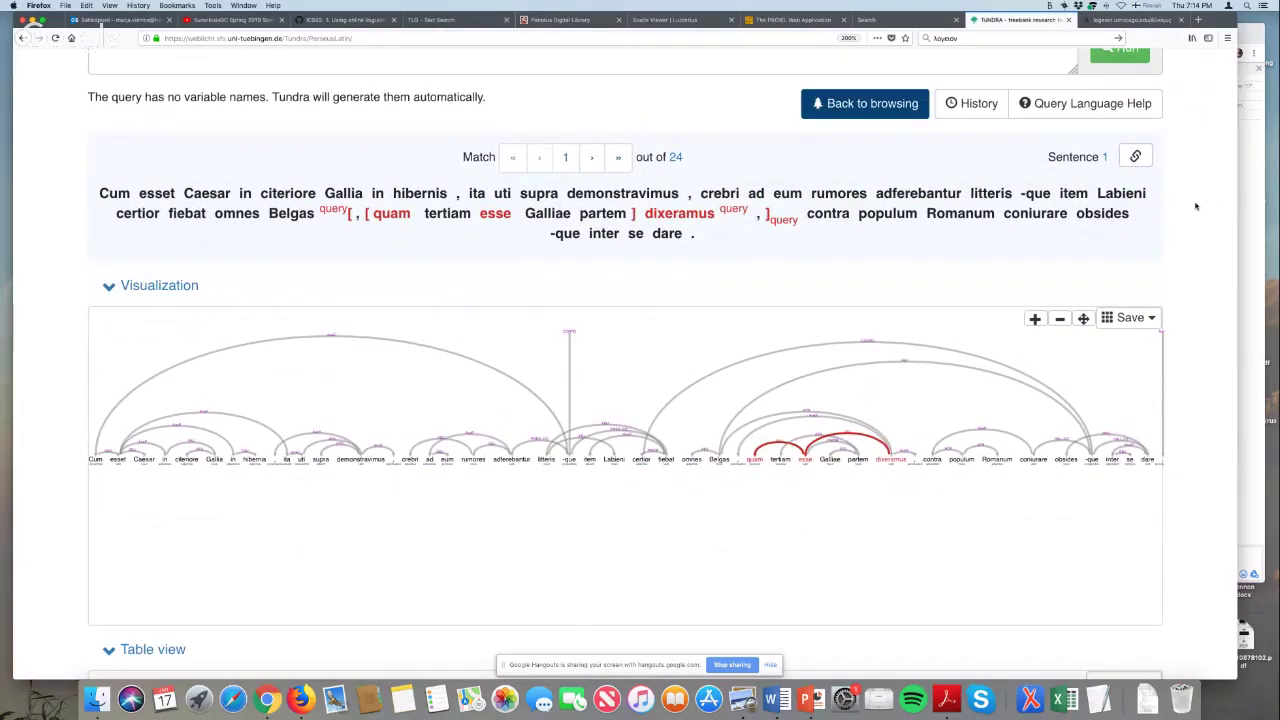
{"action": "scroll", "coordinate": [1195, 206], "scroll_direction": "up", "scroll_amount": 2}
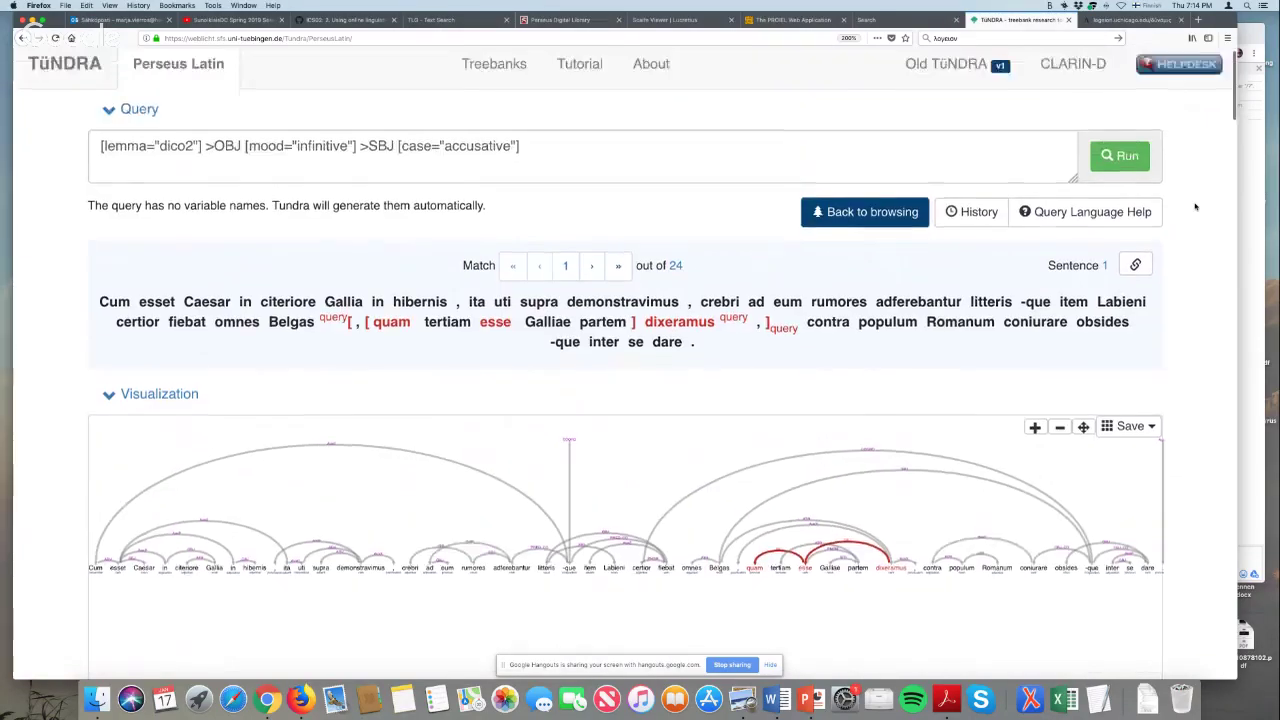
{"action": "scroll", "coordinate": [1195, 206], "scroll_direction": "down", "scroll_amount": 5}
{"action": "scroll", "coordinate": [1195, 206], "scroll_direction": "down", "scroll_amount": 3}
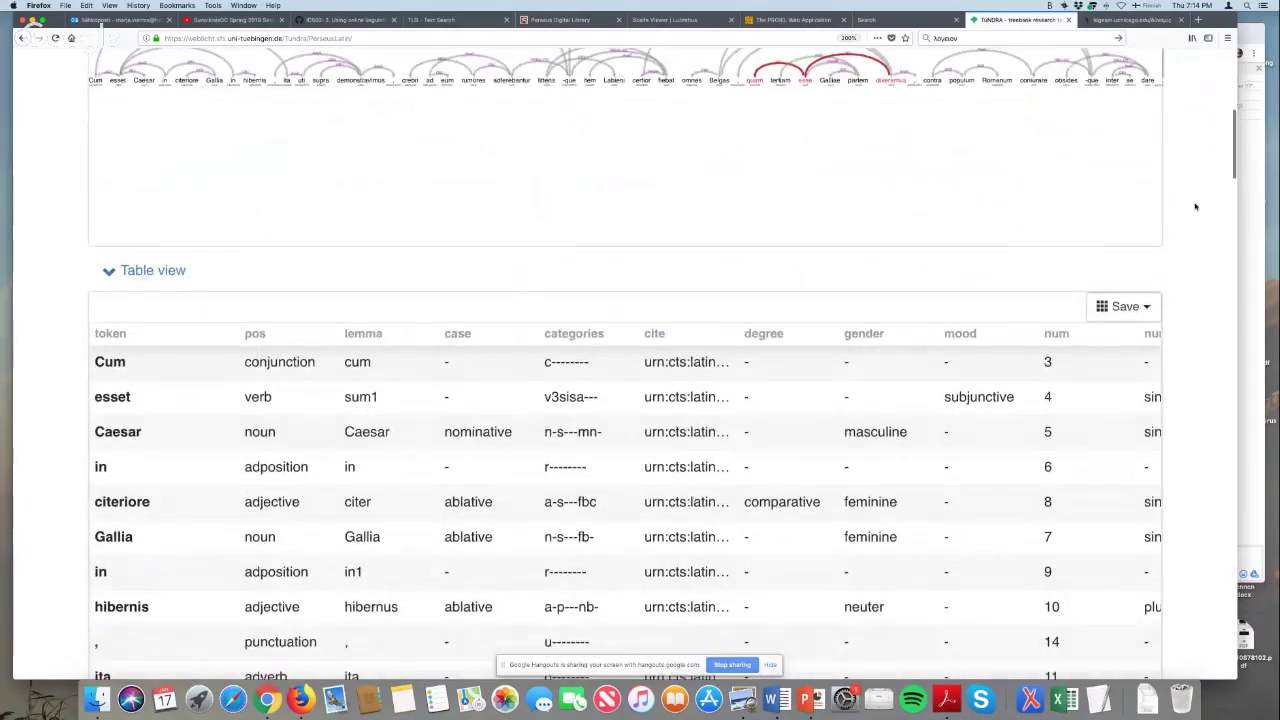
{"action": "scroll", "coordinate": [1195, 206], "scroll_direction": "up", "scroll_amount": 4}
{"action": "scroll", "coordinate": [646, 113], "scroll_direction": "up", "scroll_amount": 3}
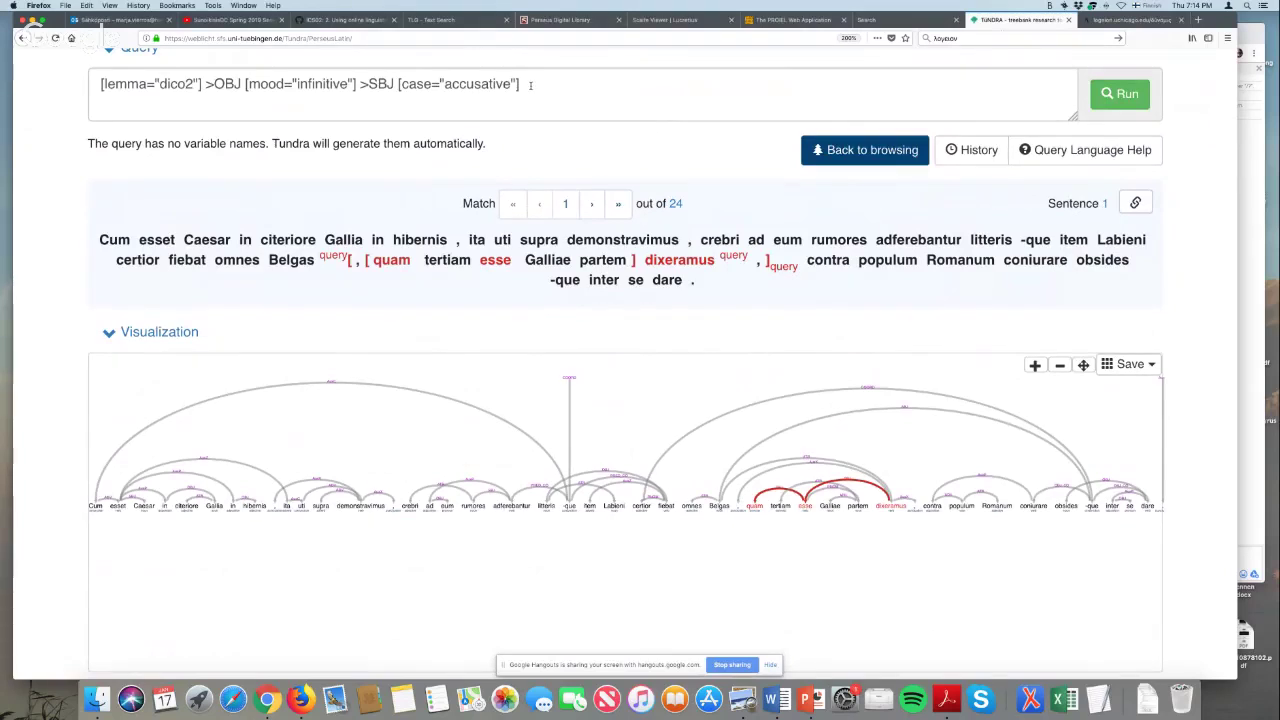
{"action": "left_click_drag", "start_coordinate": [530, 85], "coordinate": [97, 93]}
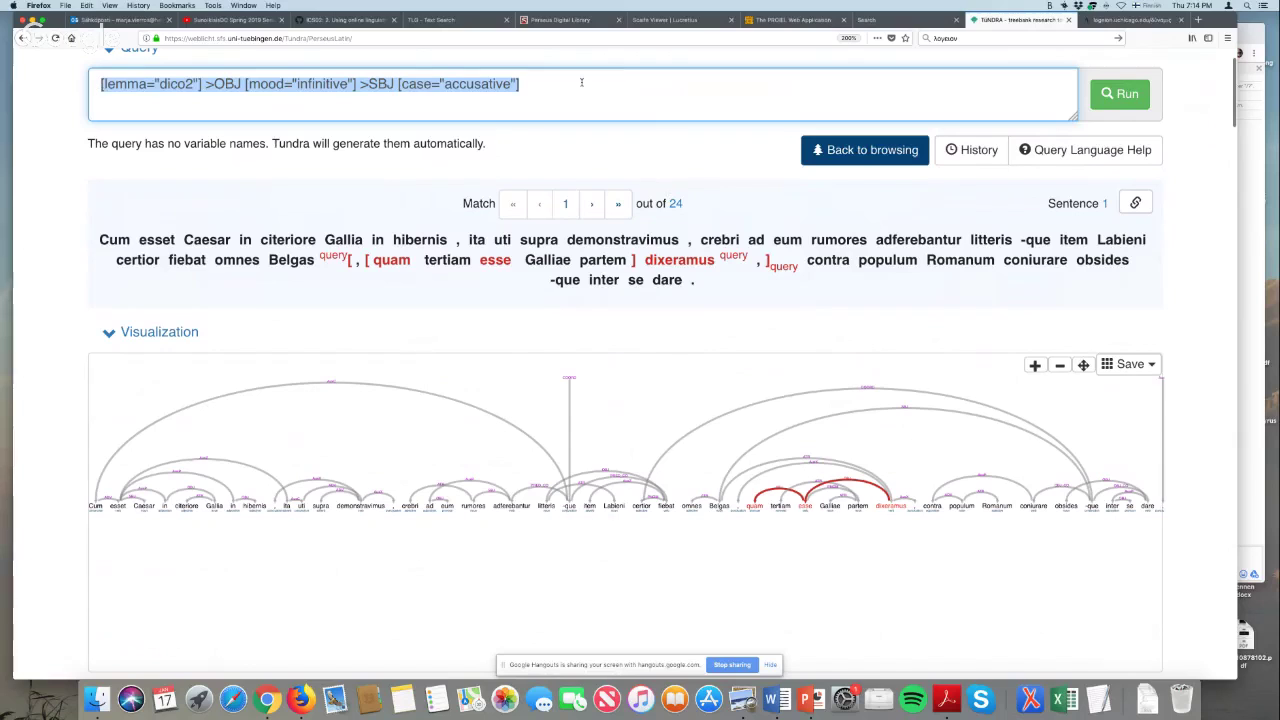
{"action": "scroll", "coordinate": [650, 100], "scroll_direction": "up", "scroll_amount": 2}
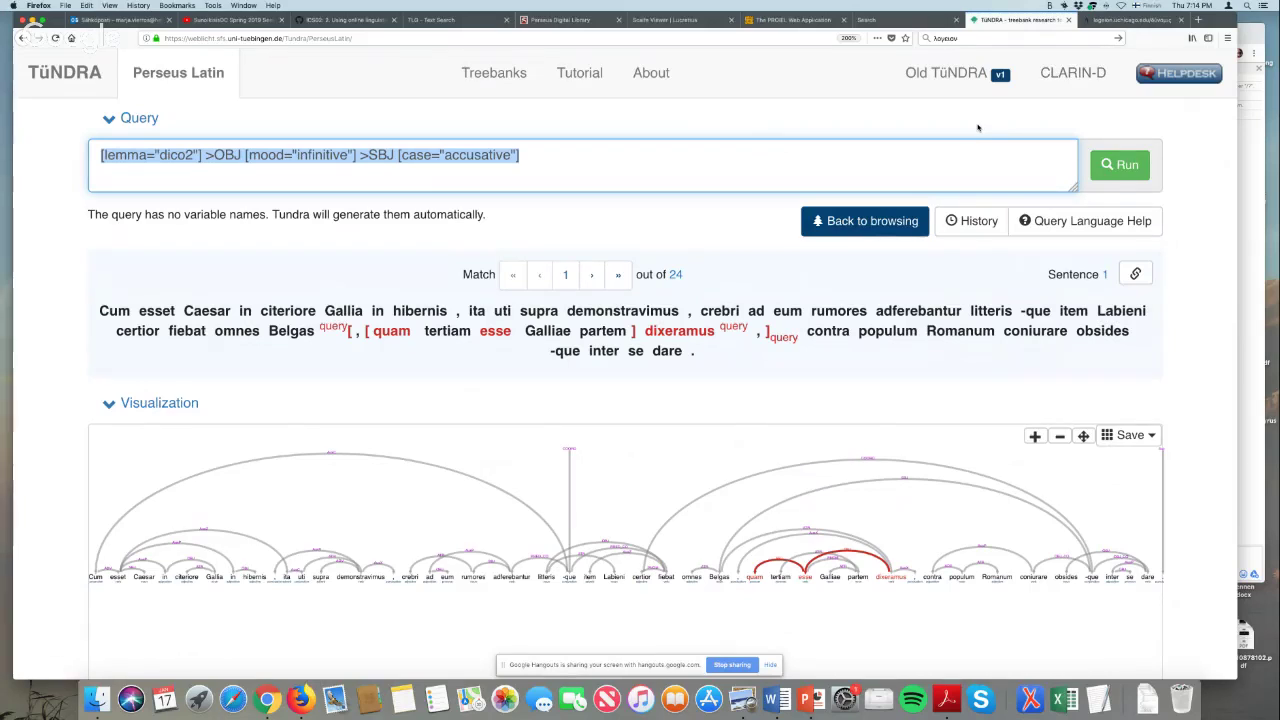
{"action": "left_click", "coordinate": [1100, 163]}
Switch to the Google Hangouts call in Chrome and stop sharing the screen.
{"action": "key", "text": "super+Tab"}
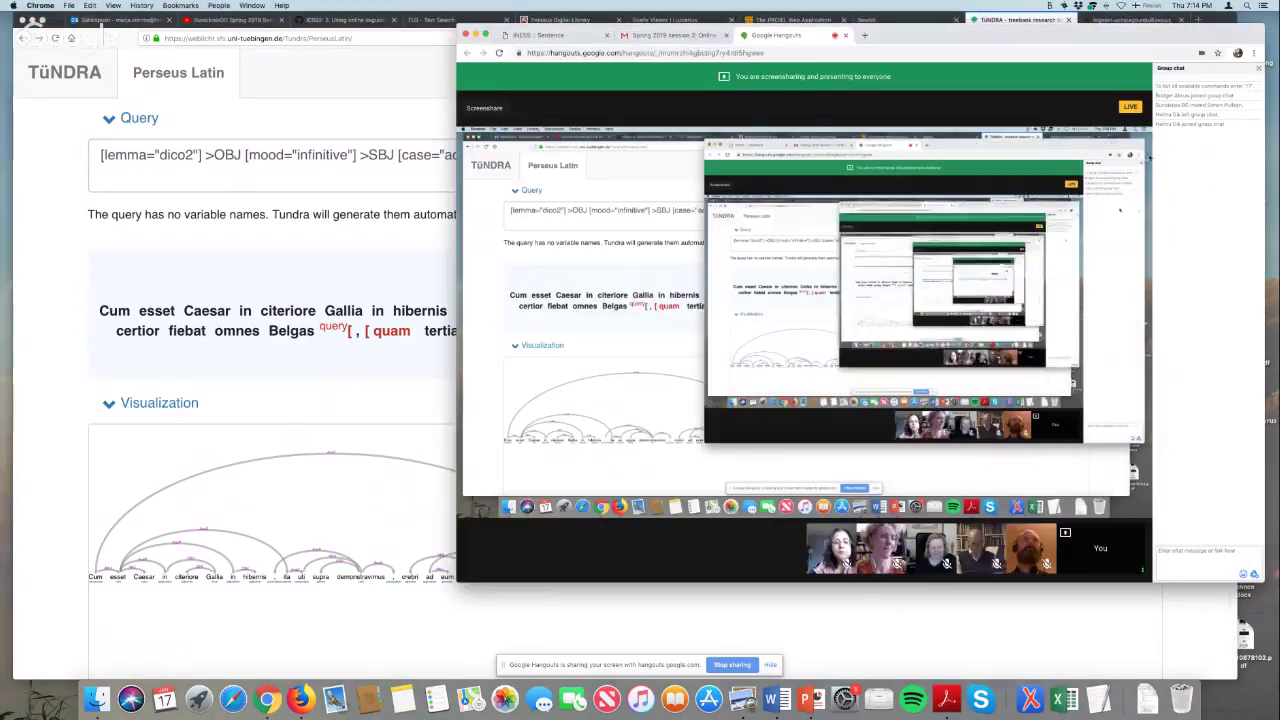
{"action": "mouse_move", "coordinate": [481, 113]}
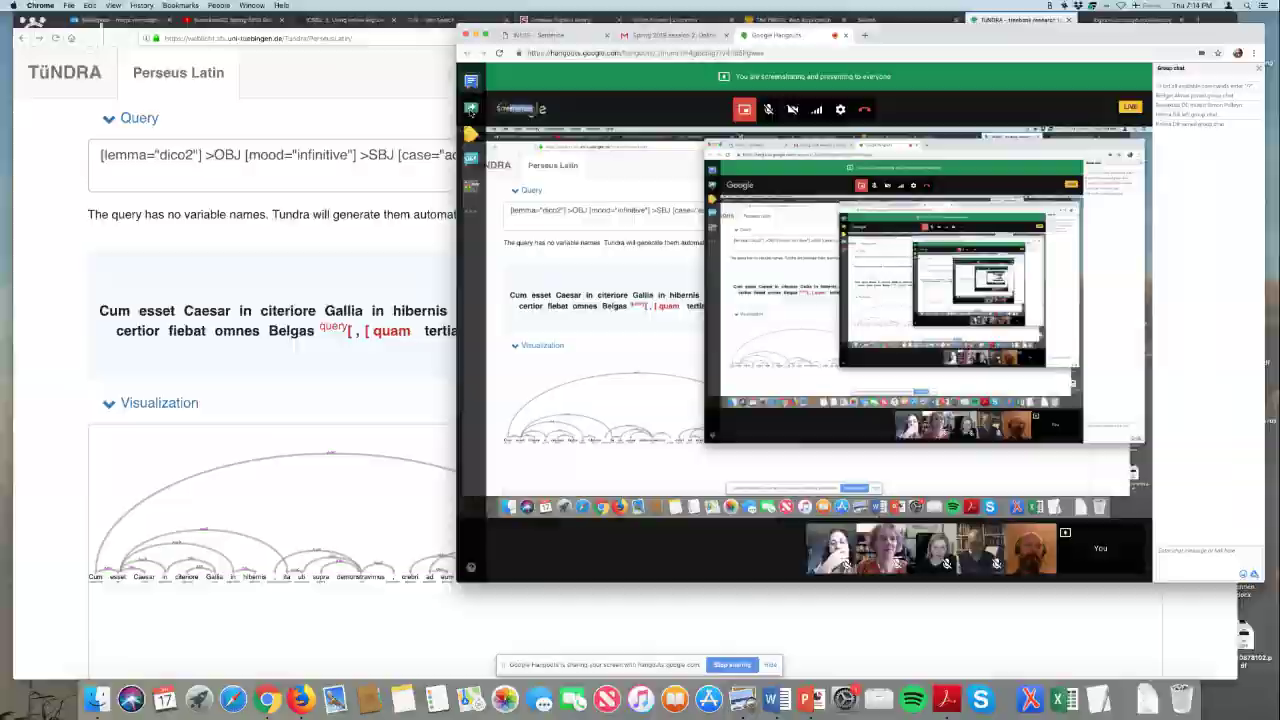
{"action": "left_click", "coordinate": [471, 111]}
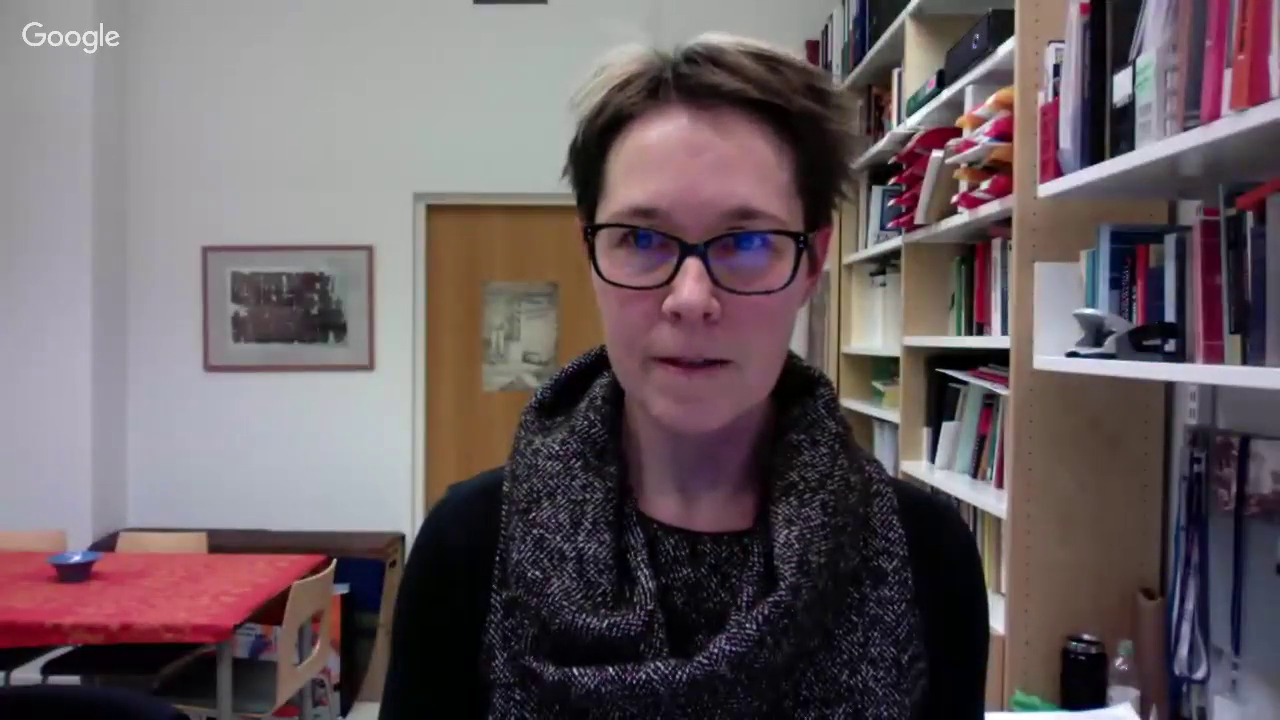